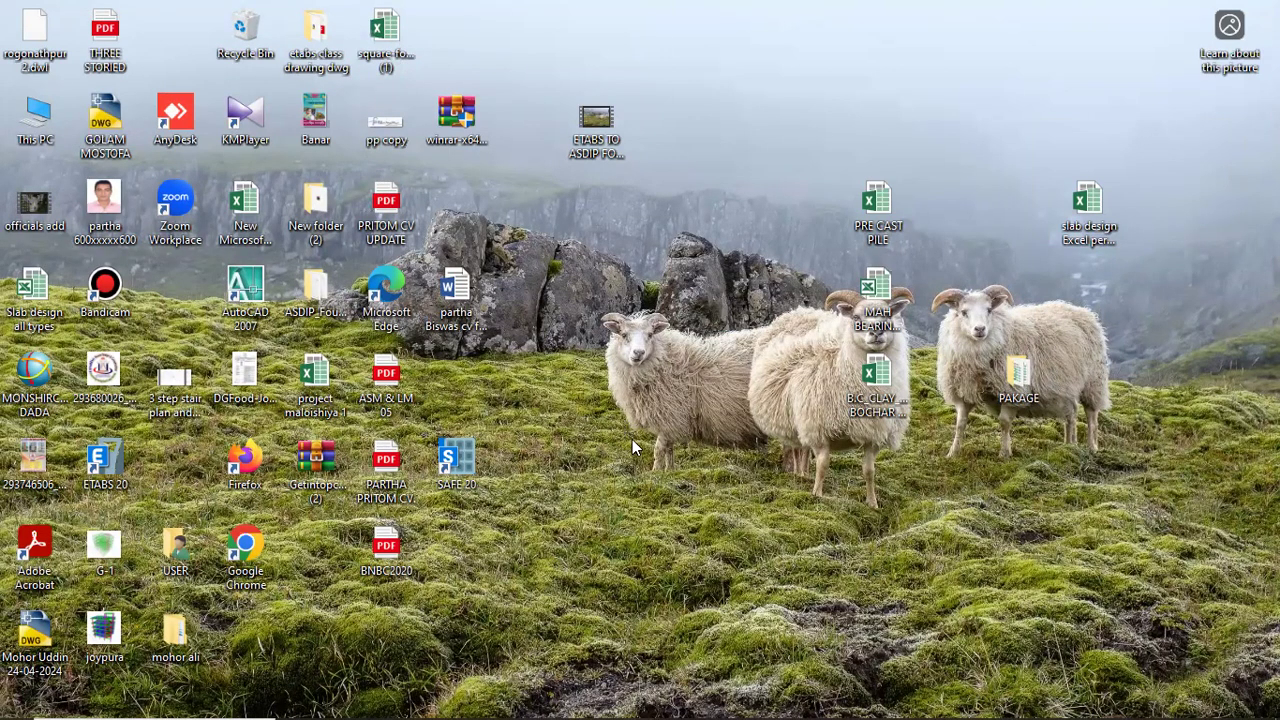
right_click(655, 311)
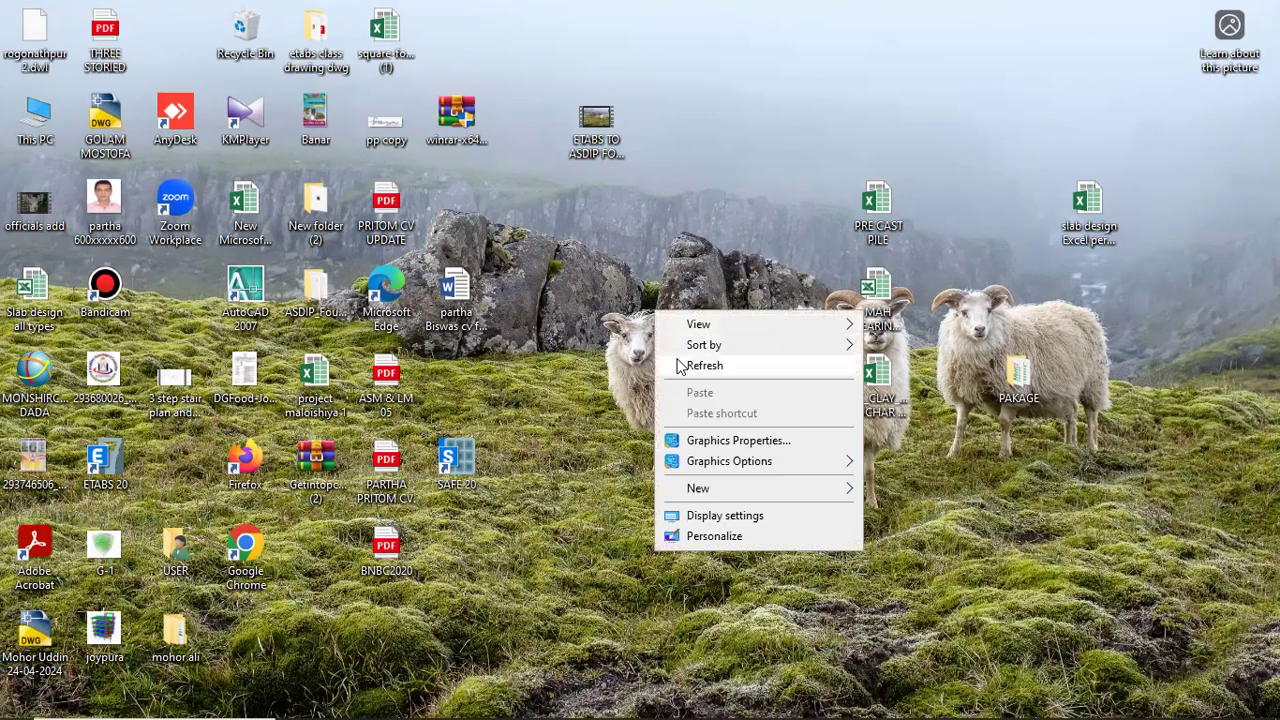
left_click(680, 367)
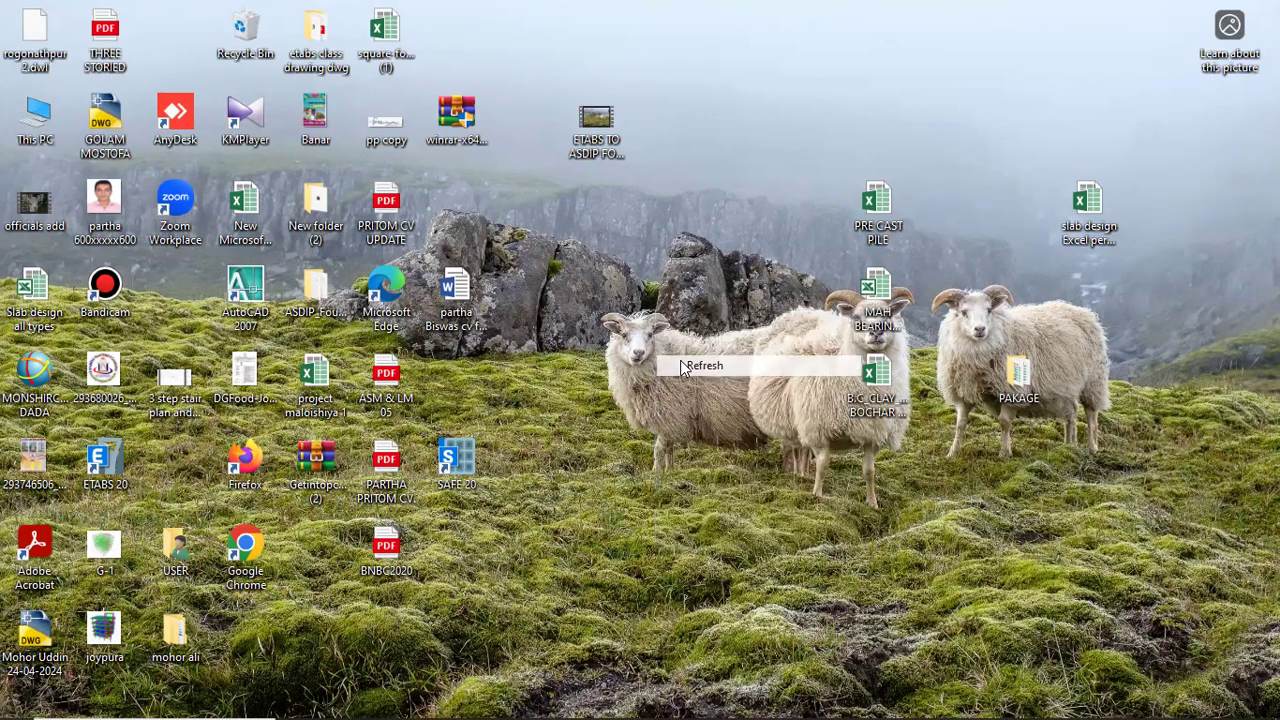
right_click(615, 291)
left_click(650, 345)
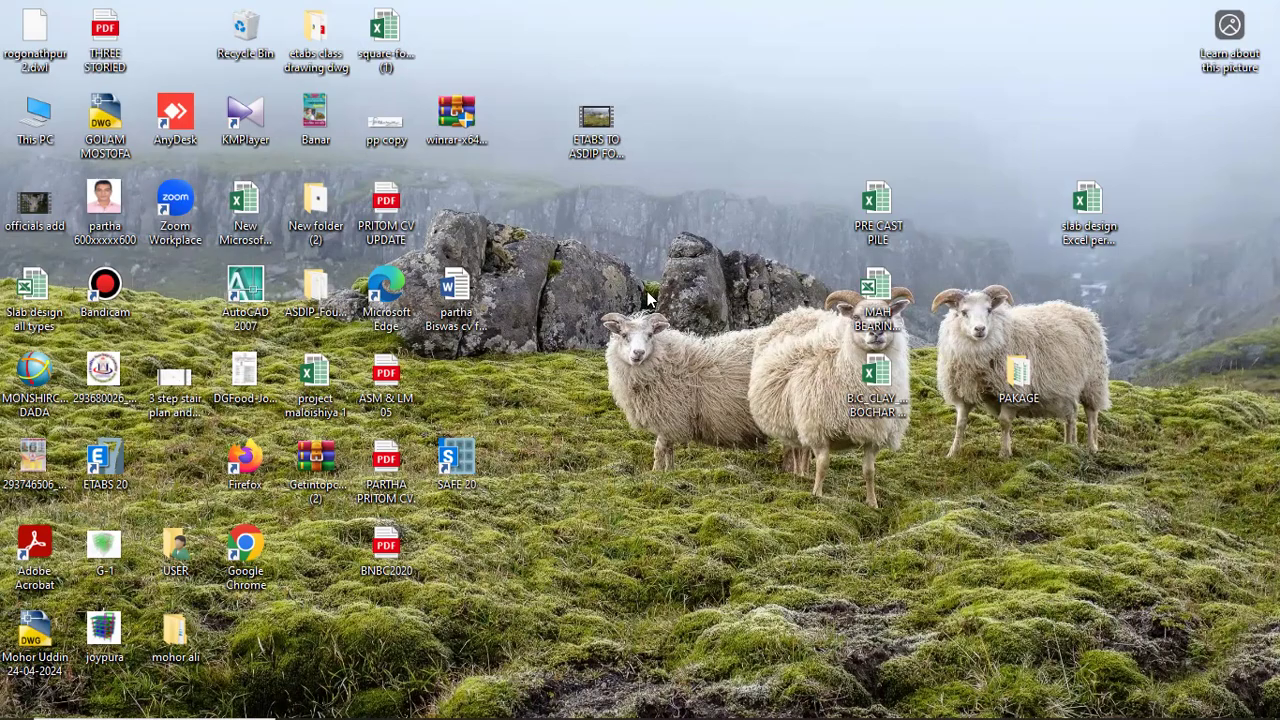
right_click(645, 240)
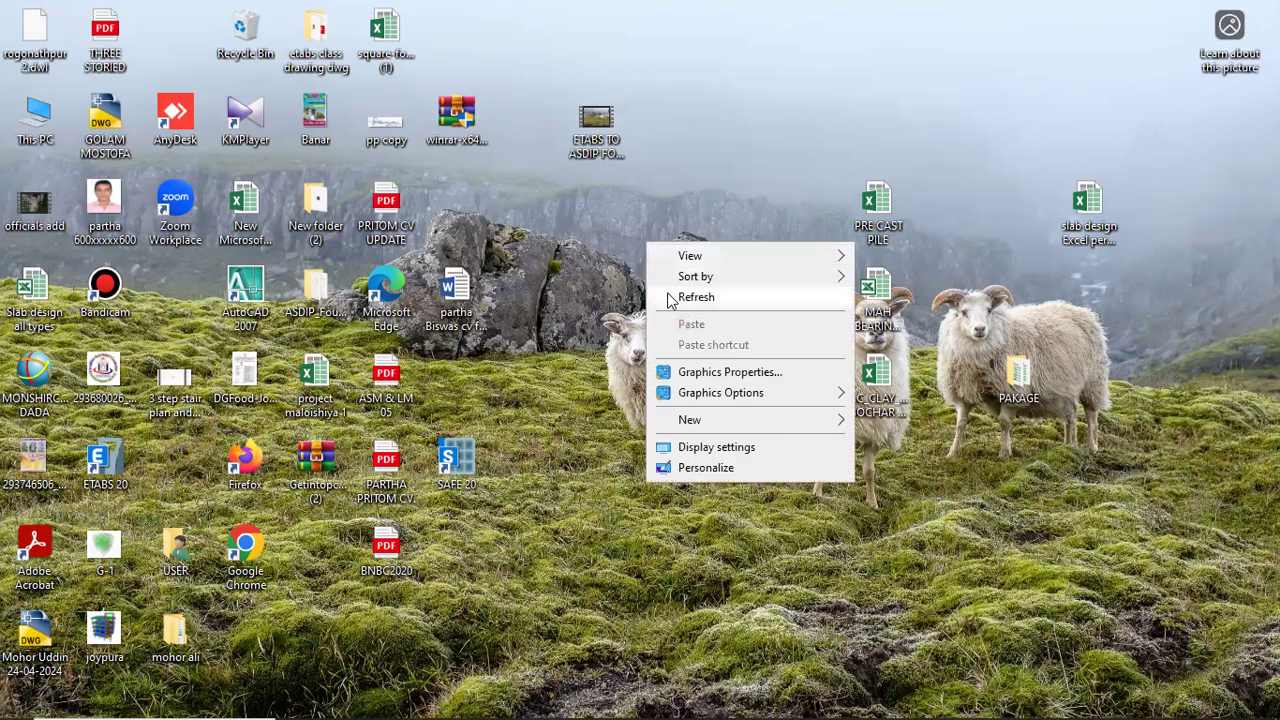
left_click(667, 292)
right_click(654, 266)
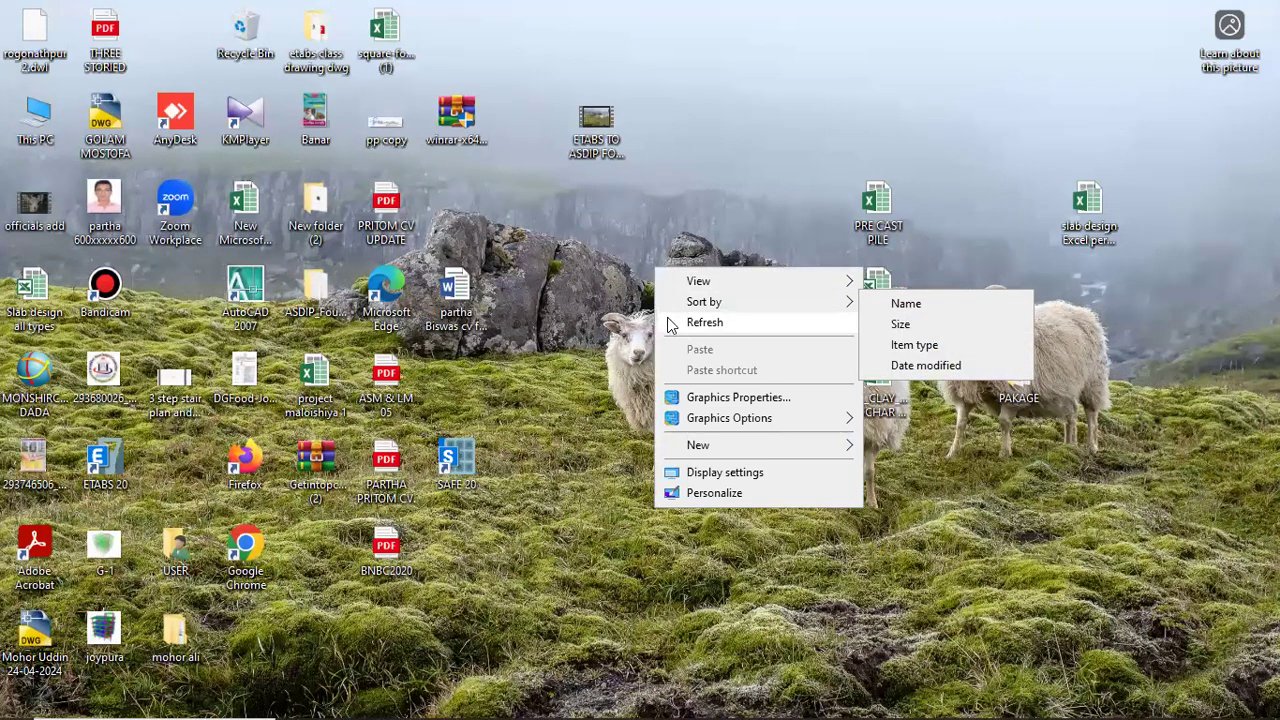
left_click(687, 324)
right_click(660, 318)
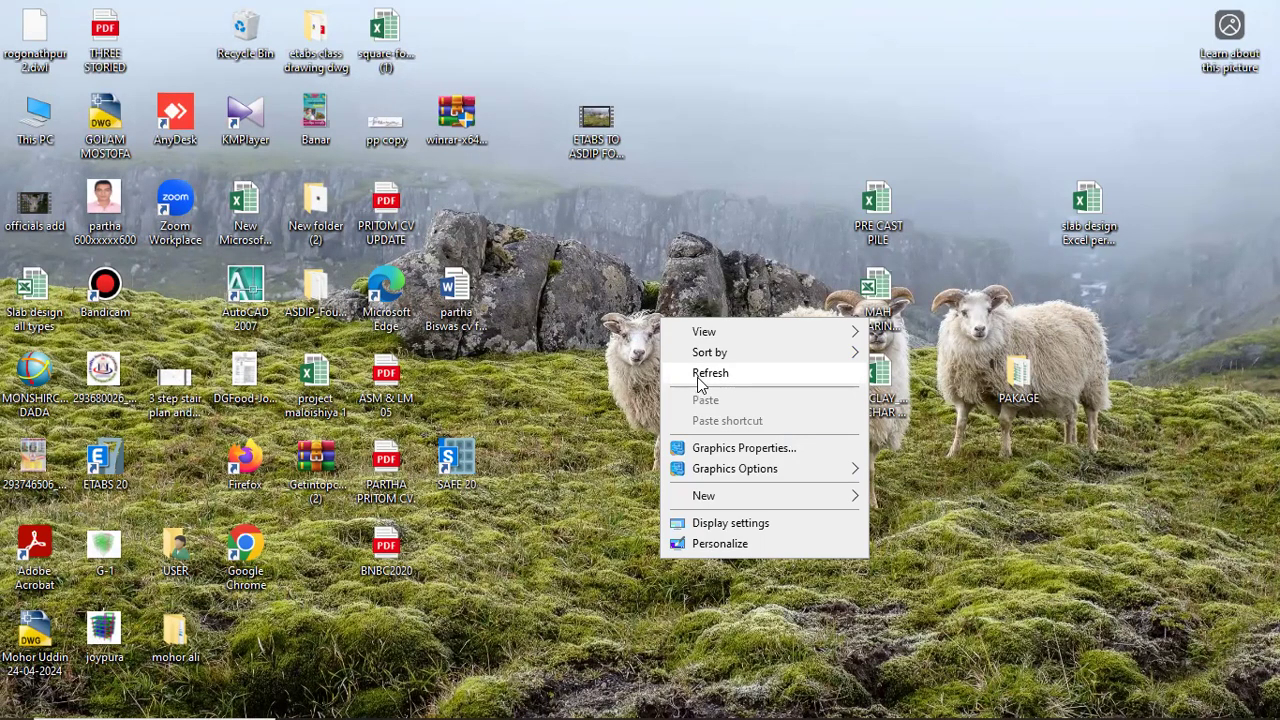
left_click(698, 385)
right_click(671, 339)
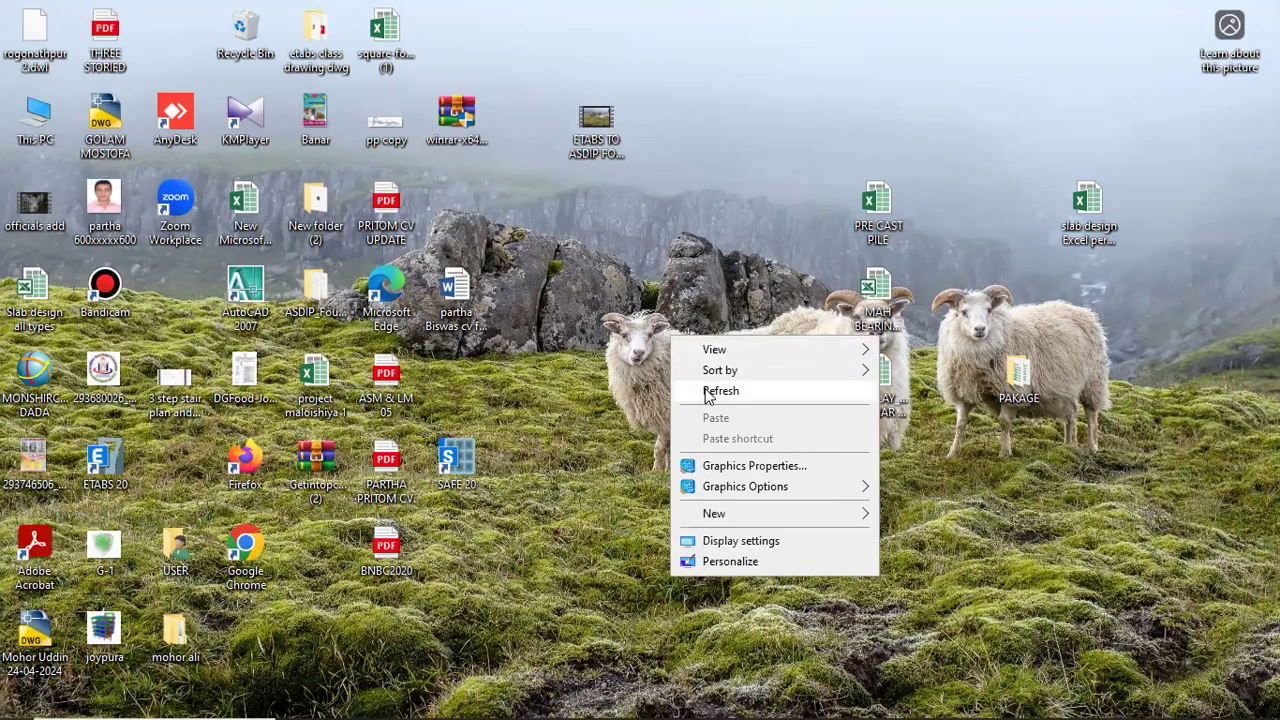
left_click(706, 391)
Switch to ASDIP Foundation and add a spread footing calculation named F1 to the project
mouse_move(547, 698)
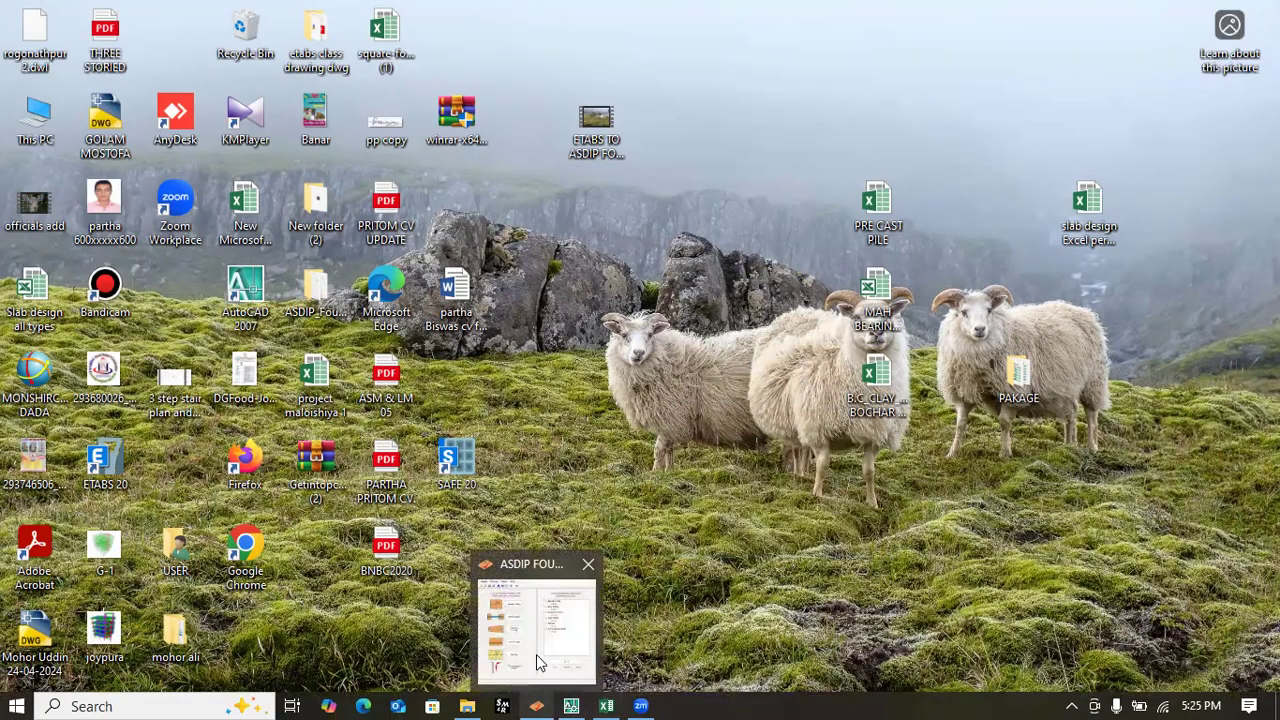
left_click(536, 654)
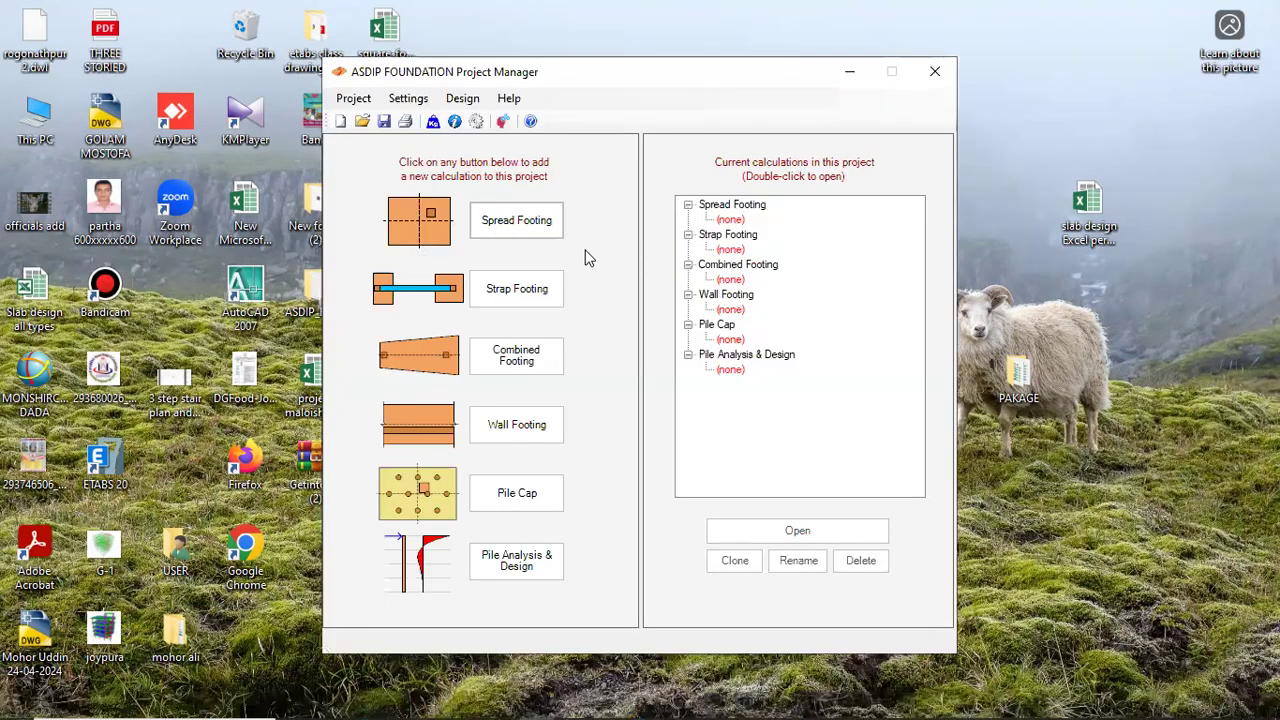
left_click(538, 228)
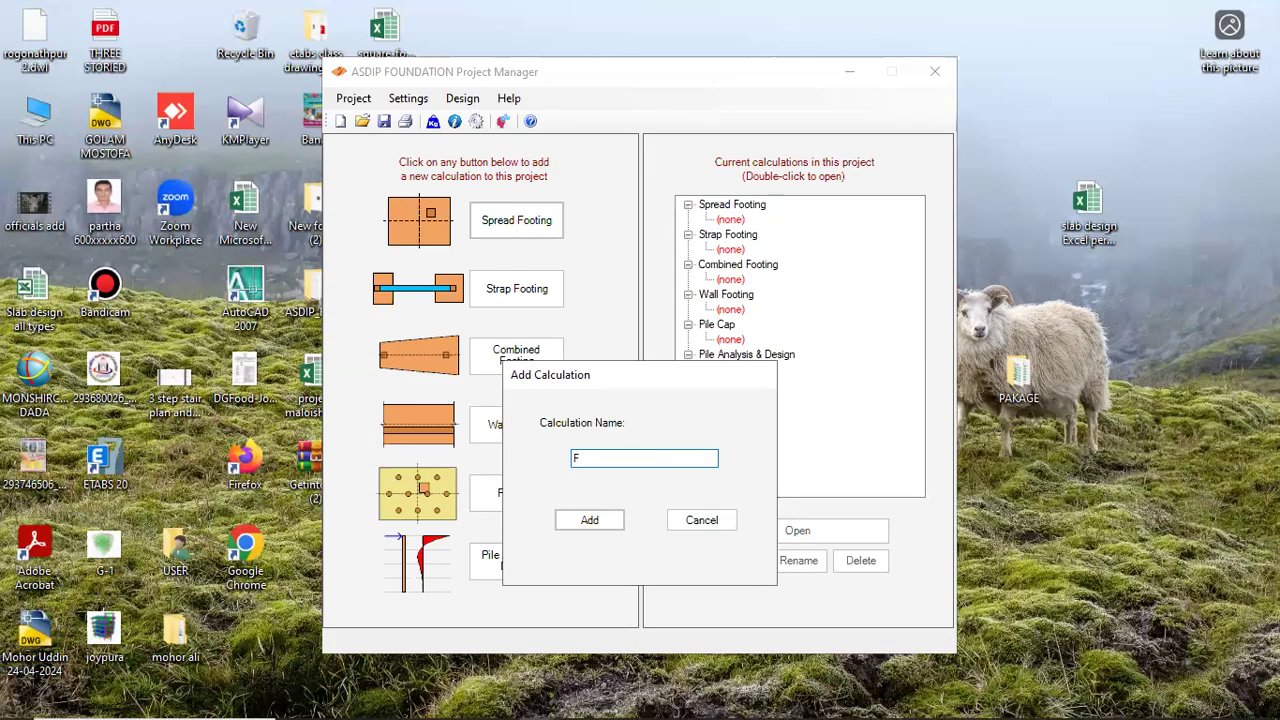
left_click(606, 522)
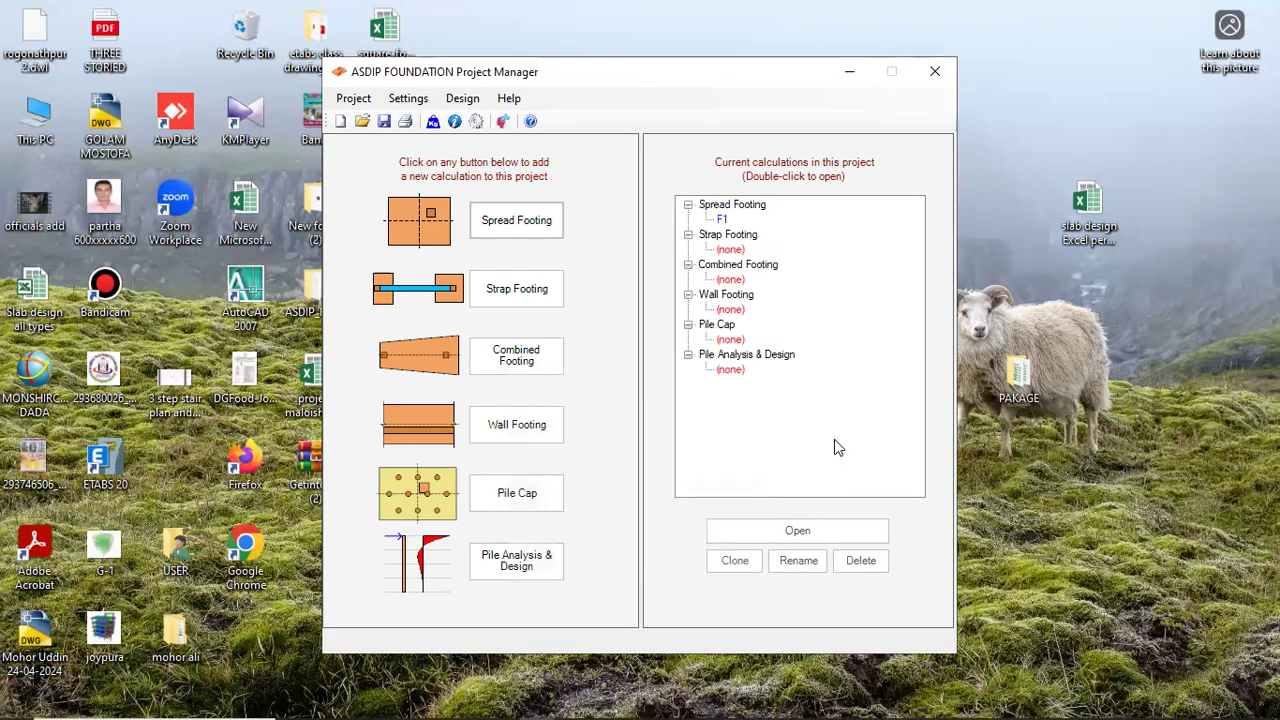
View the F1 spread footing's default design inputs and results, and return to the project manager
double_click(722, 221)
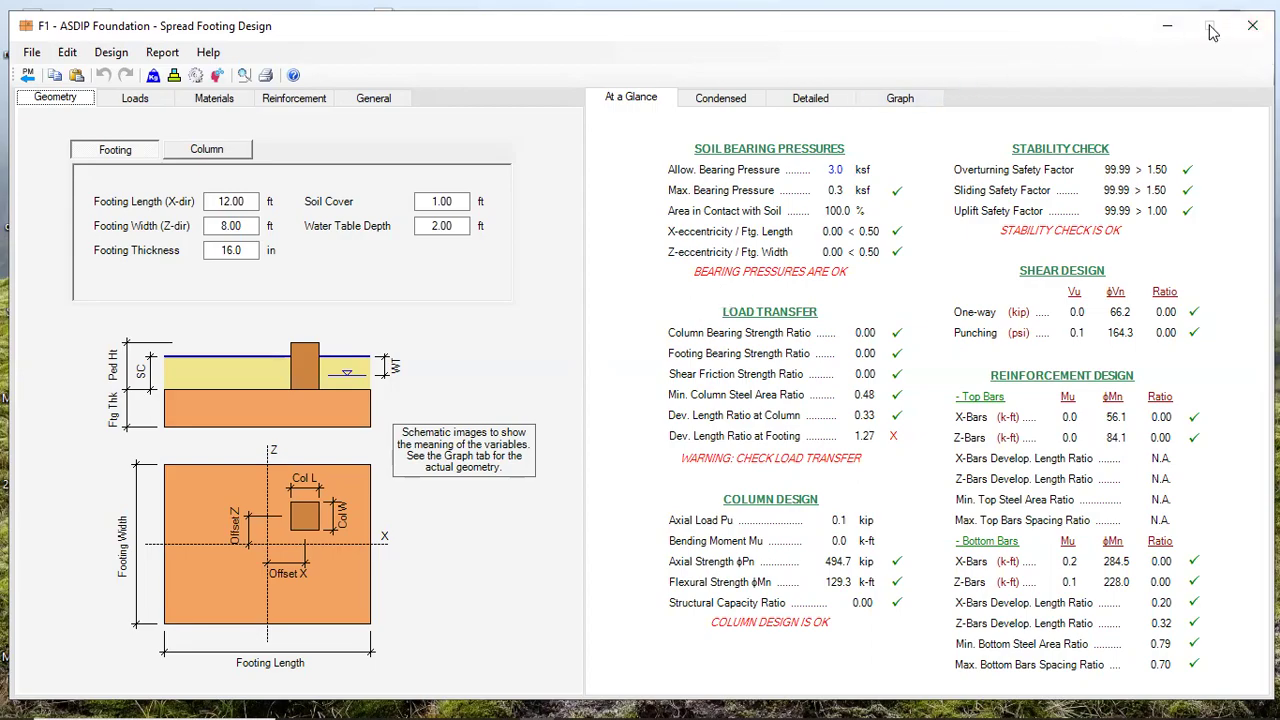
left_click(1167, 30)
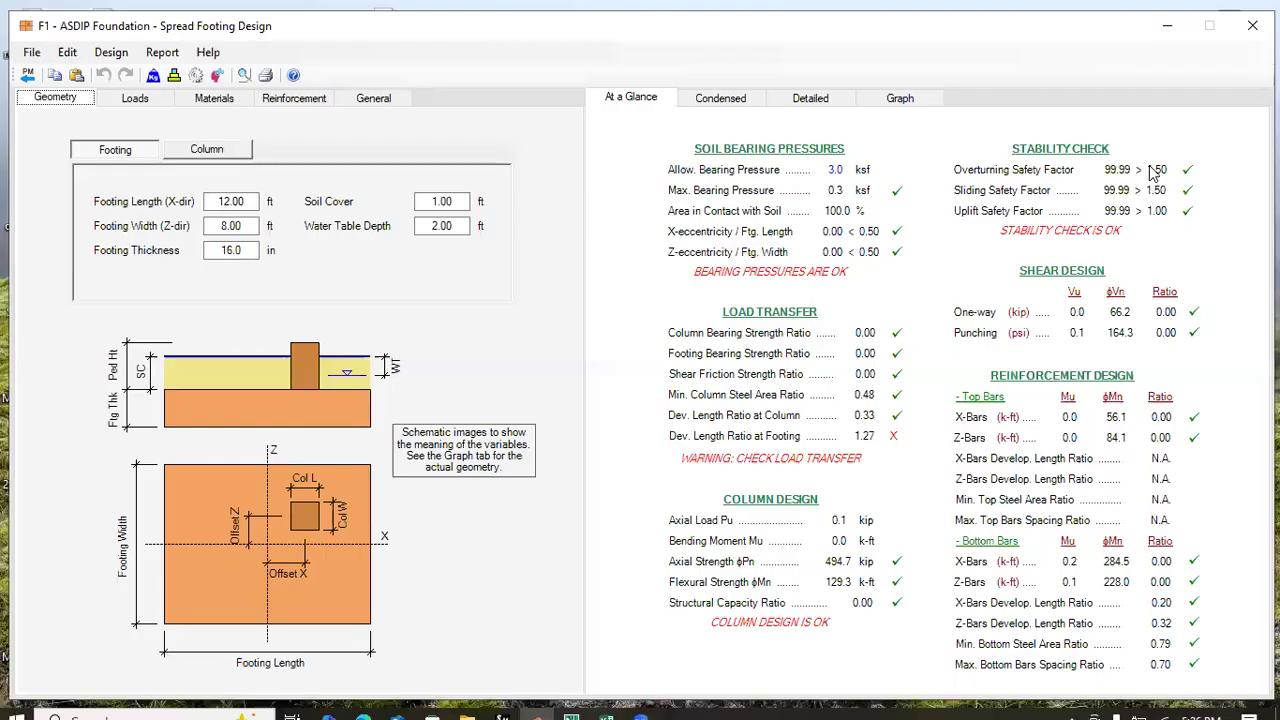
left_click(1248, 31)
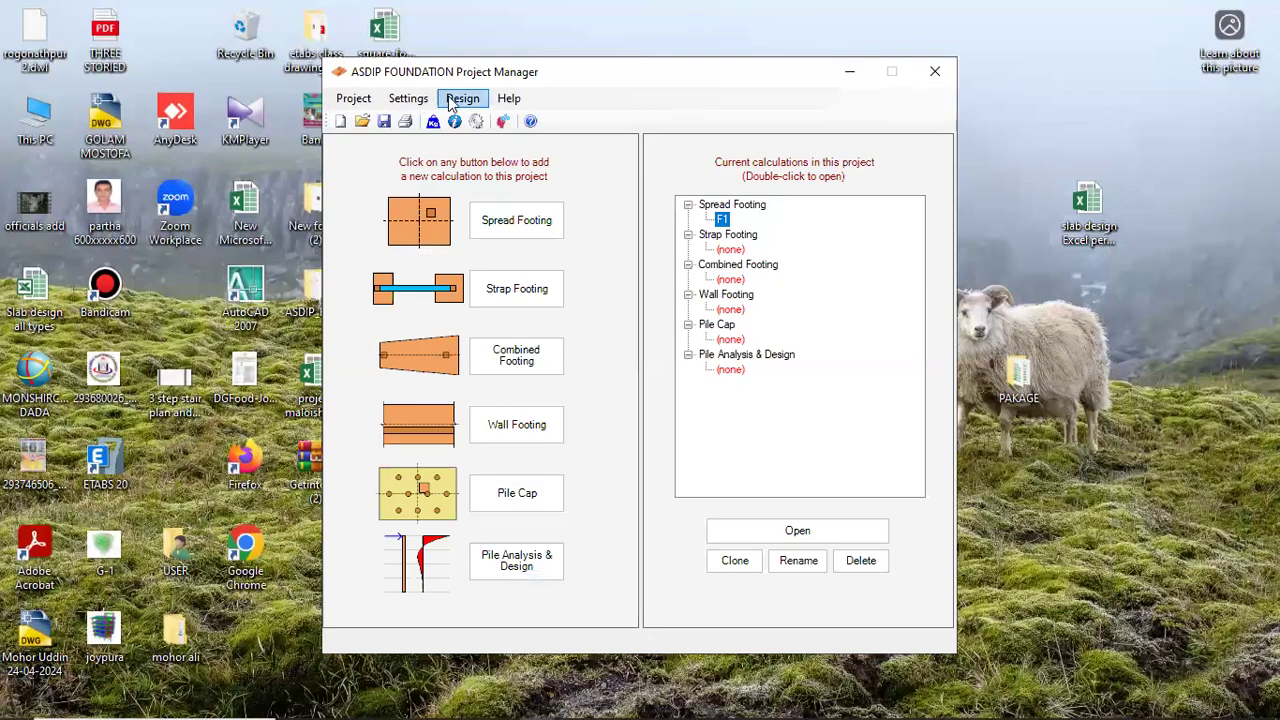
left_click(418, 104)
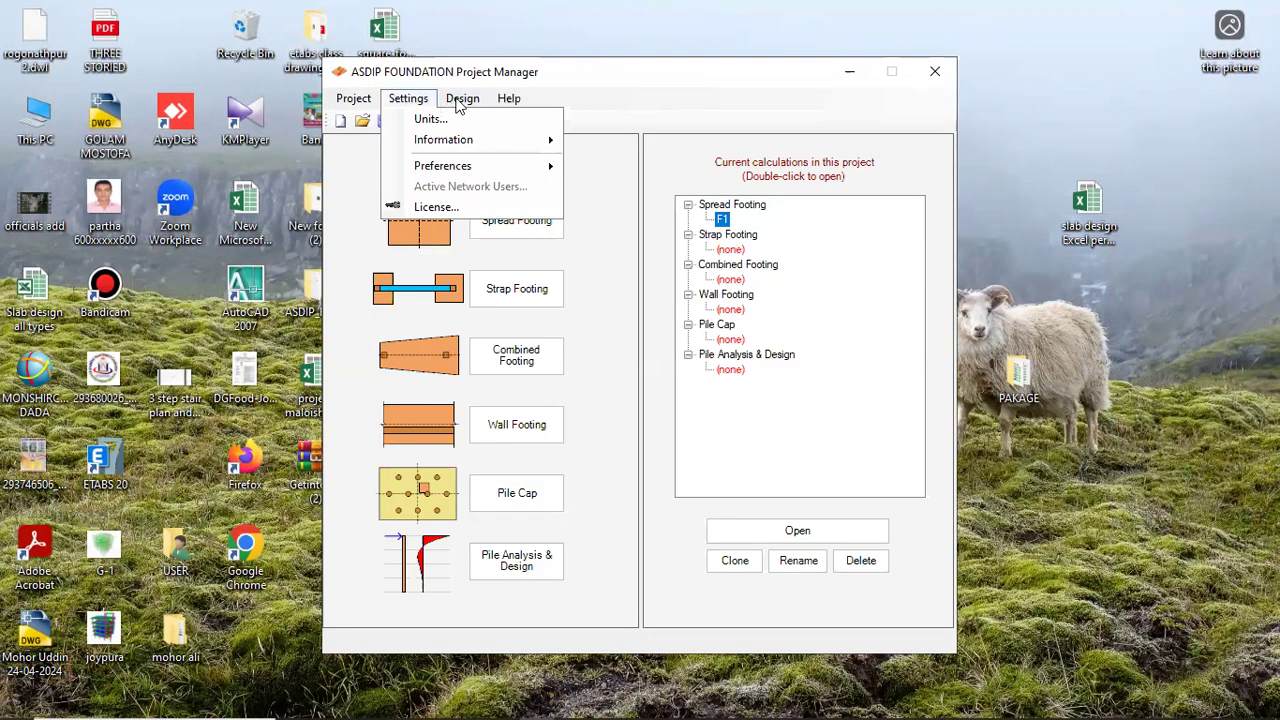
left_click(462, 98)
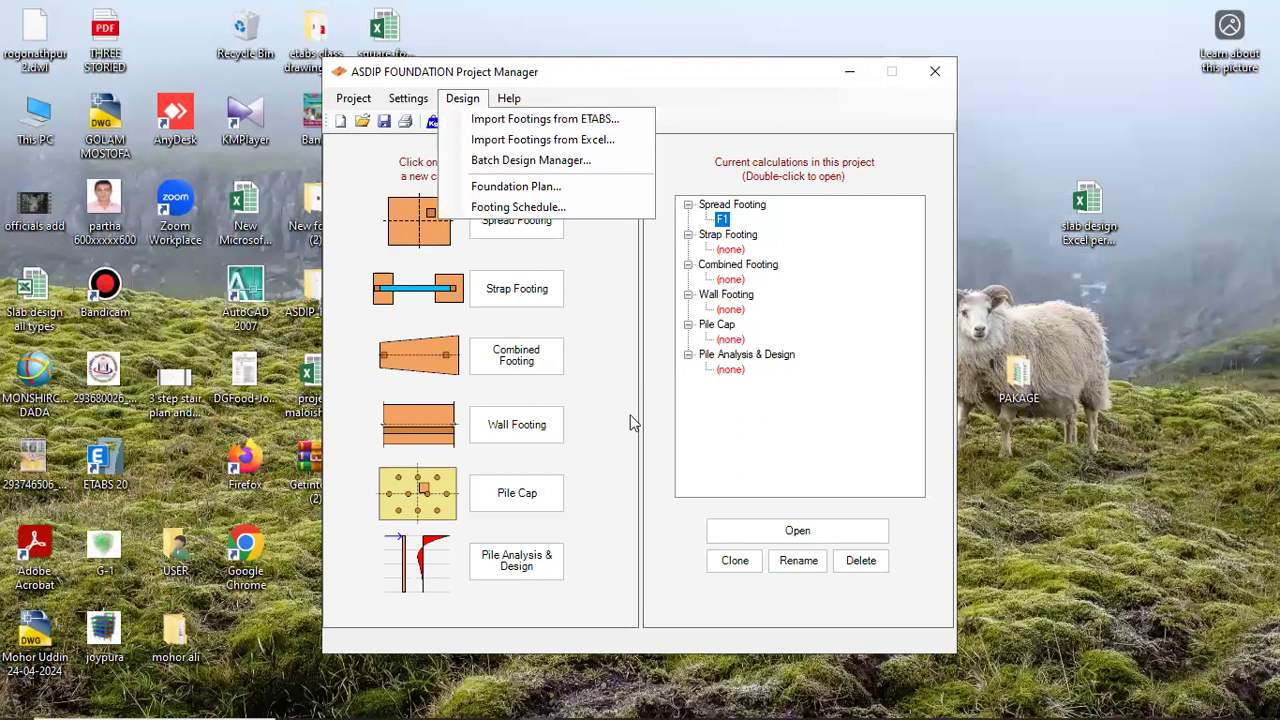
left_click(622, 362)
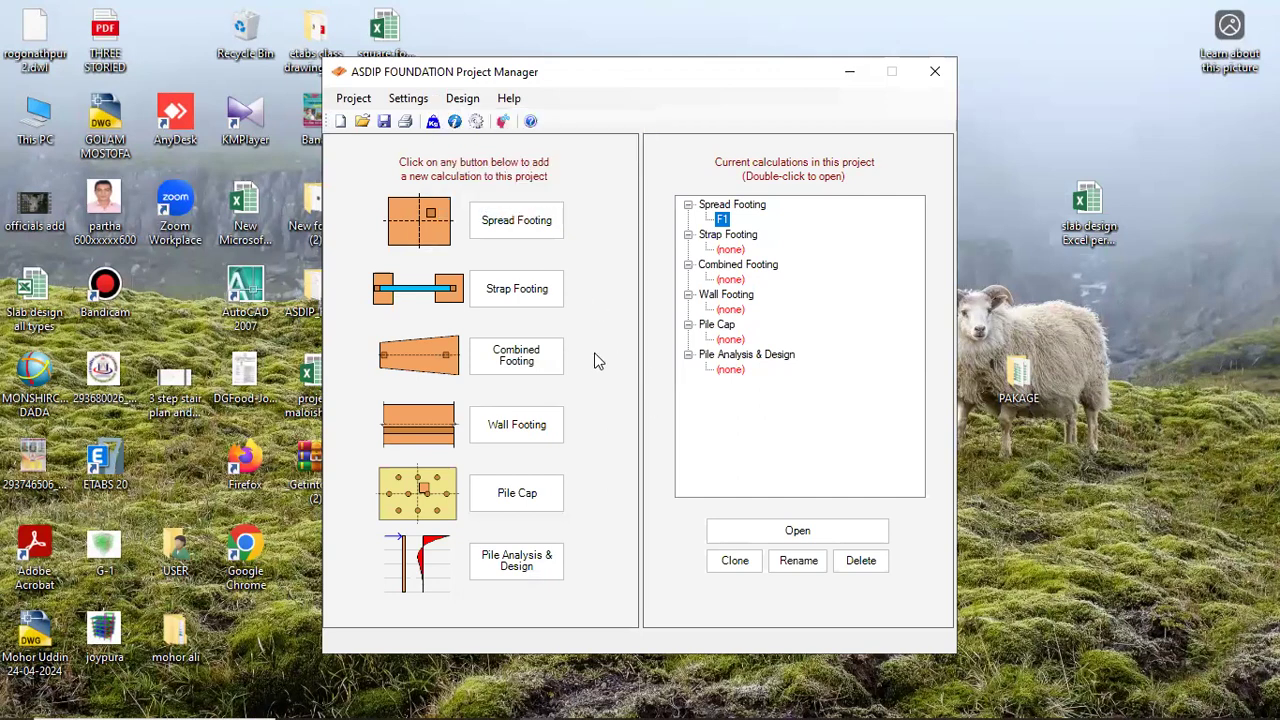
left_click(505, 228)
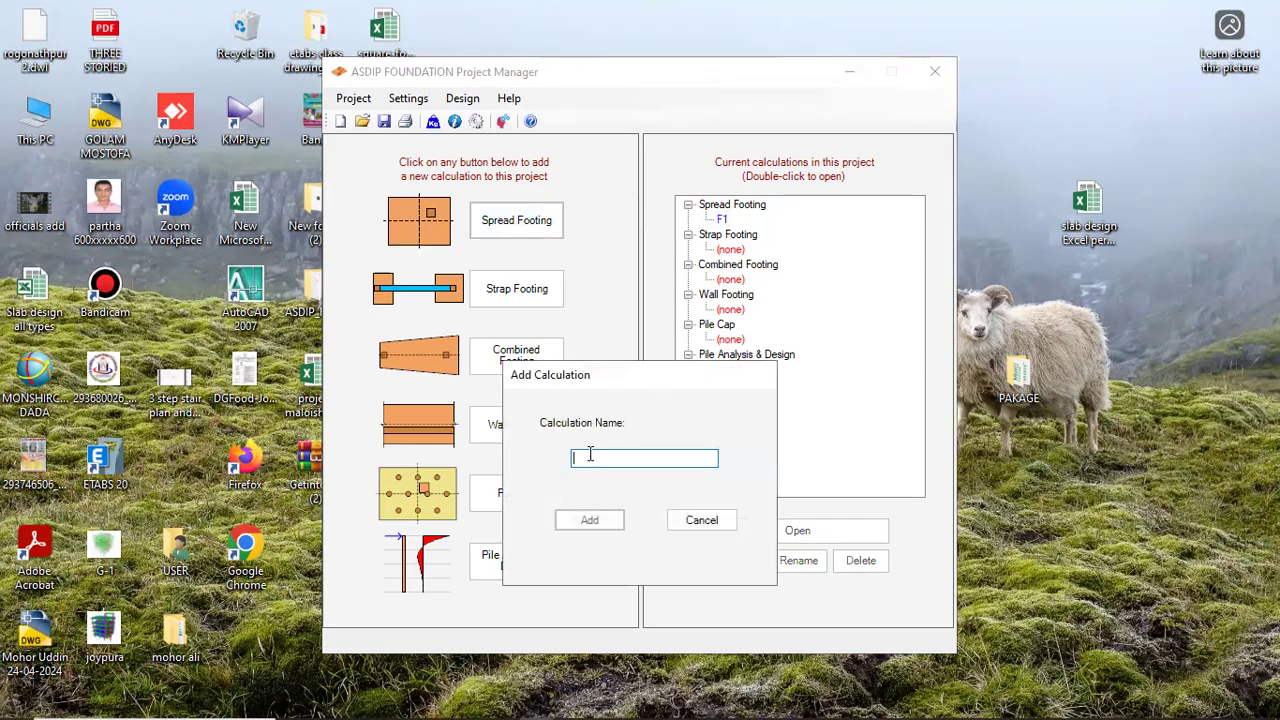
type("F1")
left_click(609, 519)
left_click(722, 234)
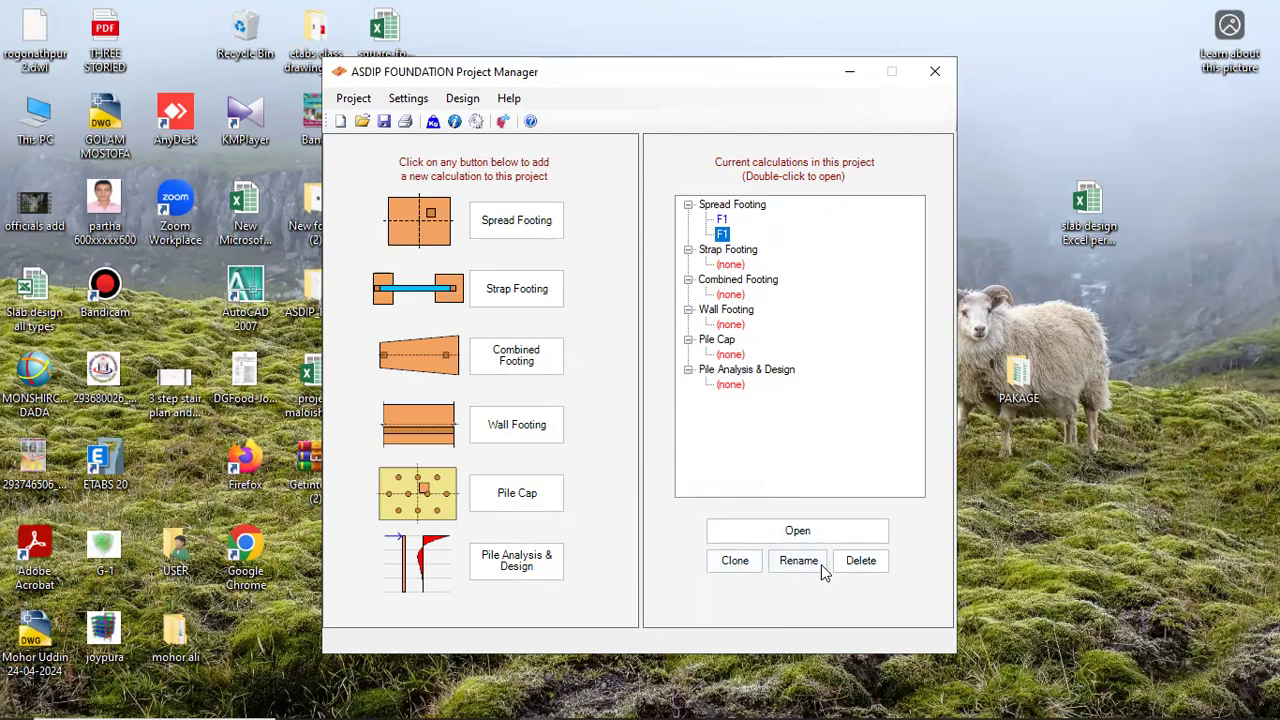
left_click(855, 560)
Open the F1 spread footing calculation for design
double_click(721, 219)
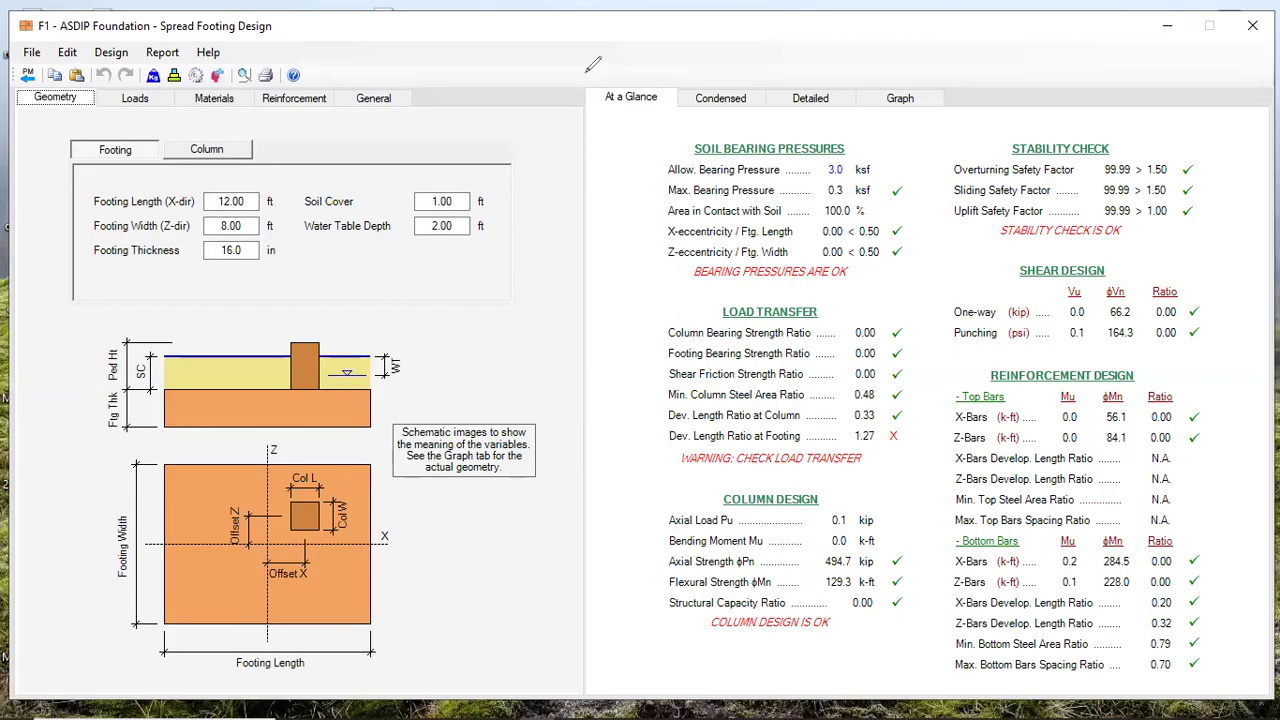
mouse_move(608, 45)
left_mouse_down()
mouse_move(608, 70)
mouse_move(640, 40)
mouse_move(645, 90)
mouse_move(765, 54)
left_mouse_up()
mouse_move(691, 75)
left_mouse_down()
mouse_move(780, 60)
mouse_move(840, 100)
left_mouse_up()
mouse_move(840, 44)
left_mouse_down()
mouse_move(864, 68)
mouse_move(834, 100)
left_mouse_up()
mouse_move(882, 56)
left_mouse_down()
mouse_move(905, 76)
mouse_move(942, 60)
mouse_move(963, 70)
mouse_move(968, 98)
left_mouse_up()
mouse_move(1016, 60)
left_mouse_down()
mouse_move(1010, 72)
mouse_move(1022, 56)
mouse_move(1054, 74)
mouse_move(1068, 52)
mouse_move(1114, 63)
mouse_move(1113, 83)
left_mouse_up()
left_click_drag(1100, 32, 1136, 87)
mouse_move(1129, 53)
left_mouse_down()
mouse_move(1131, 65)
mouse_move(1146, 50)
mouse_move(1134, 64)
left_mouse_up()
mouse_move(834, 146)
left_mouse_down()
mouse_move(838, 166)
mouse_move(925, 152)
left_mouse_up()
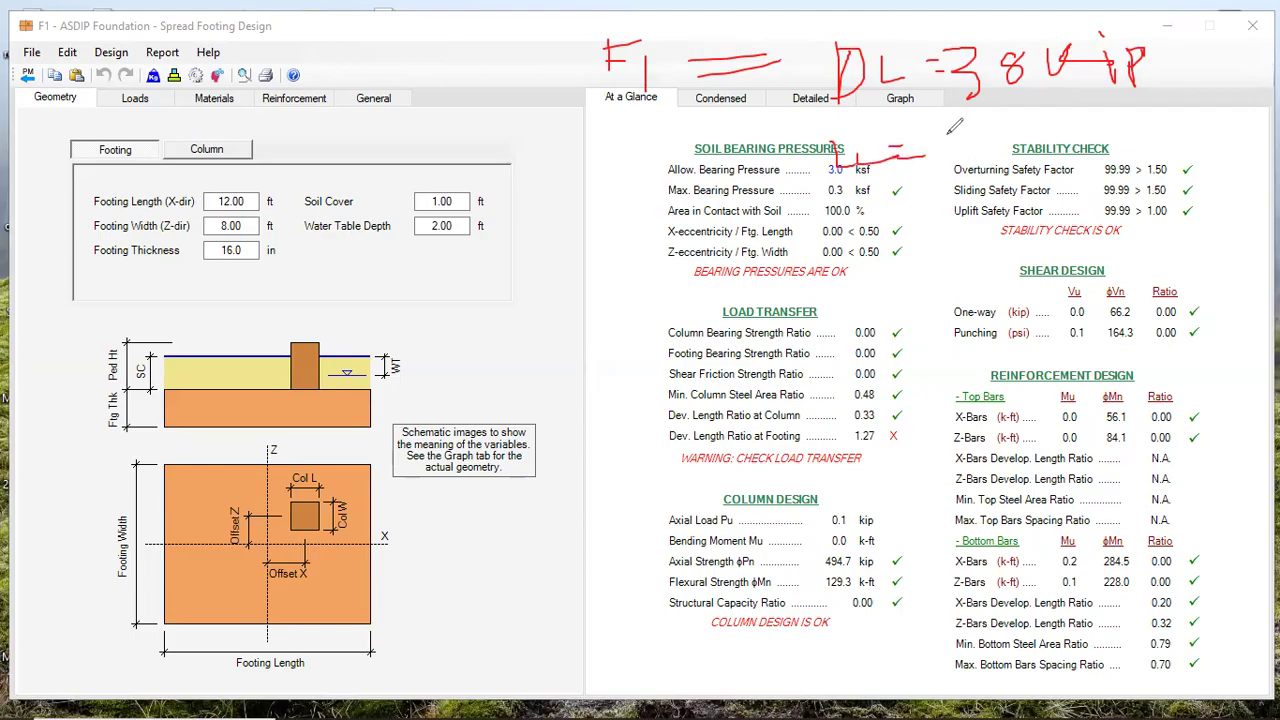
mouse_move(950, 128)
left_mouse_down()
mouse_move(936, 150)
mouse_move(948, 140)
mouse_move(980, 152)
mouse_move(994, 124)
mouse_move(1014, 146)
mouse_move(1024, 118)
left_mouse_up()
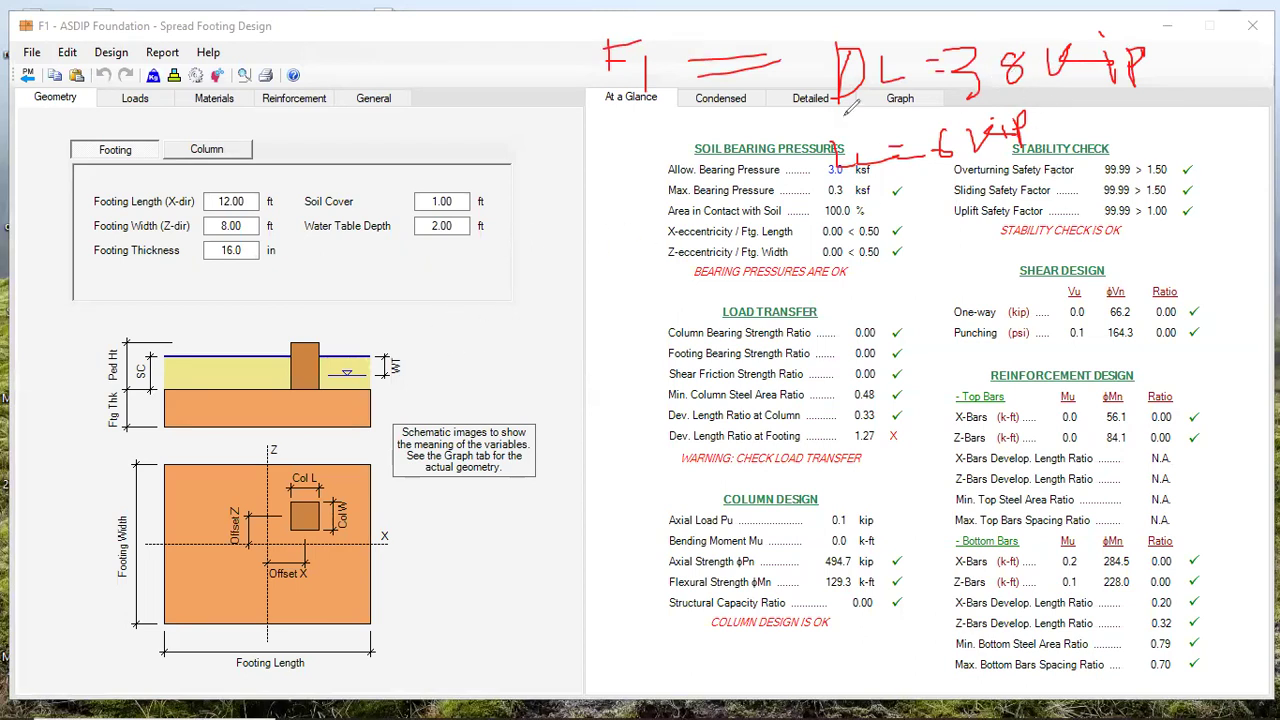
left_click(10, 627)
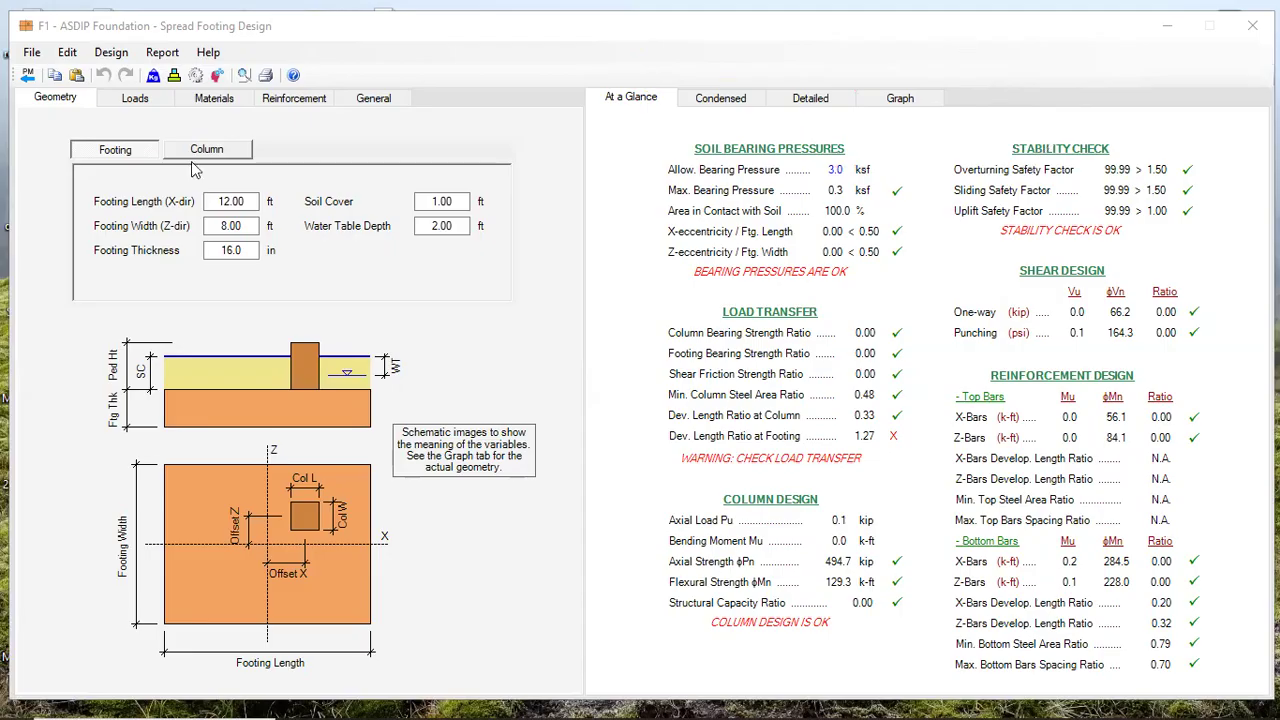
Enter the footing's nominal axial forces as 38 kip dead load and 6 kip live load
left_click(135, 105)
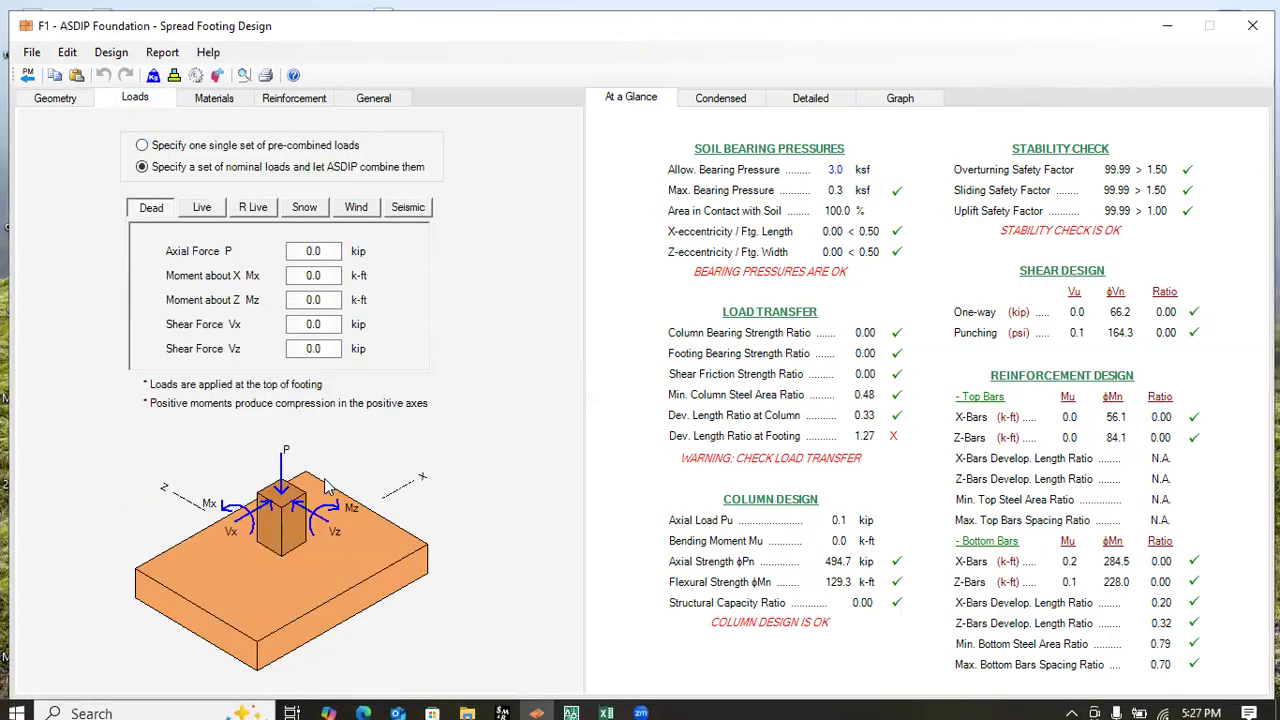
left_click(143, 218)
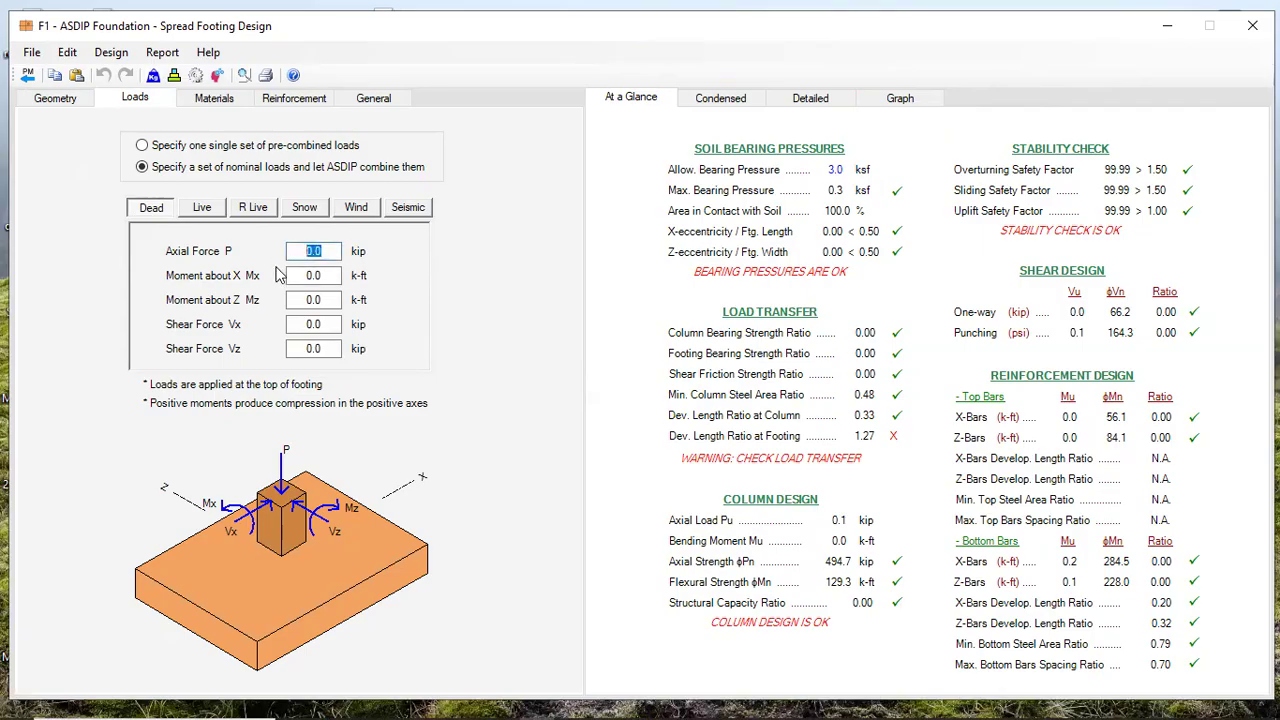
type("38")
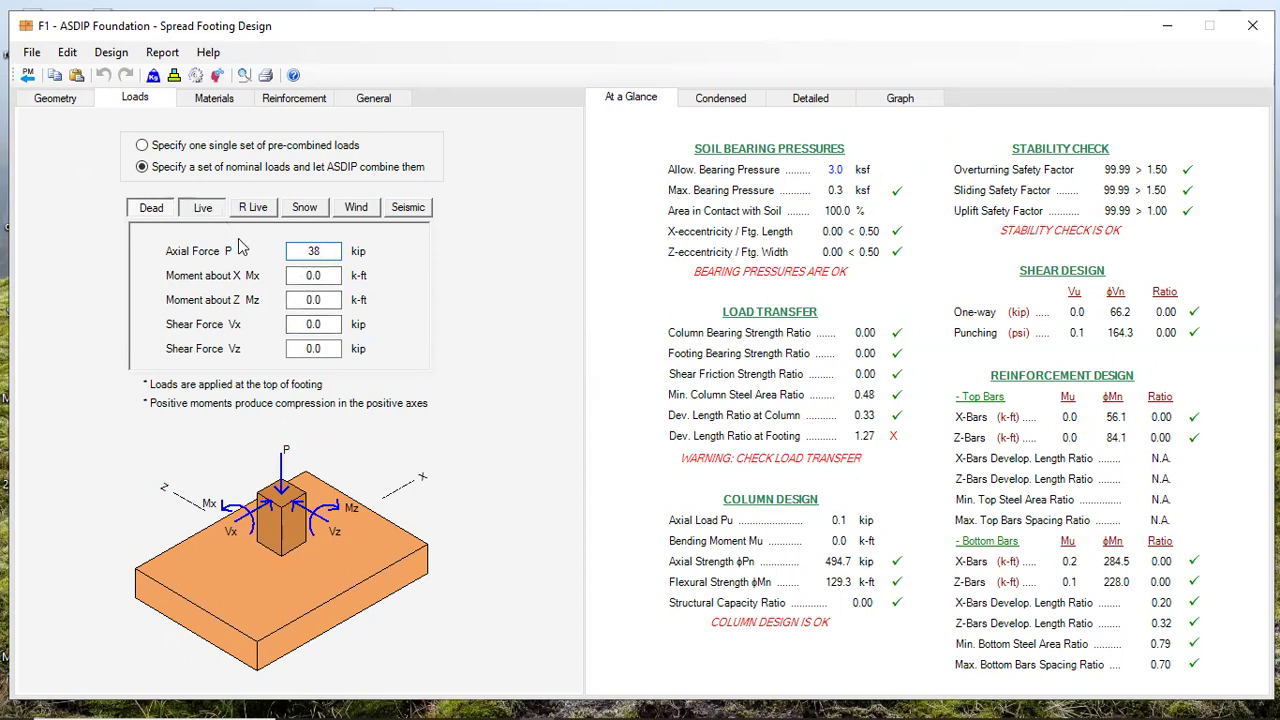
left_click(205, 208)
left_click(290, 256)
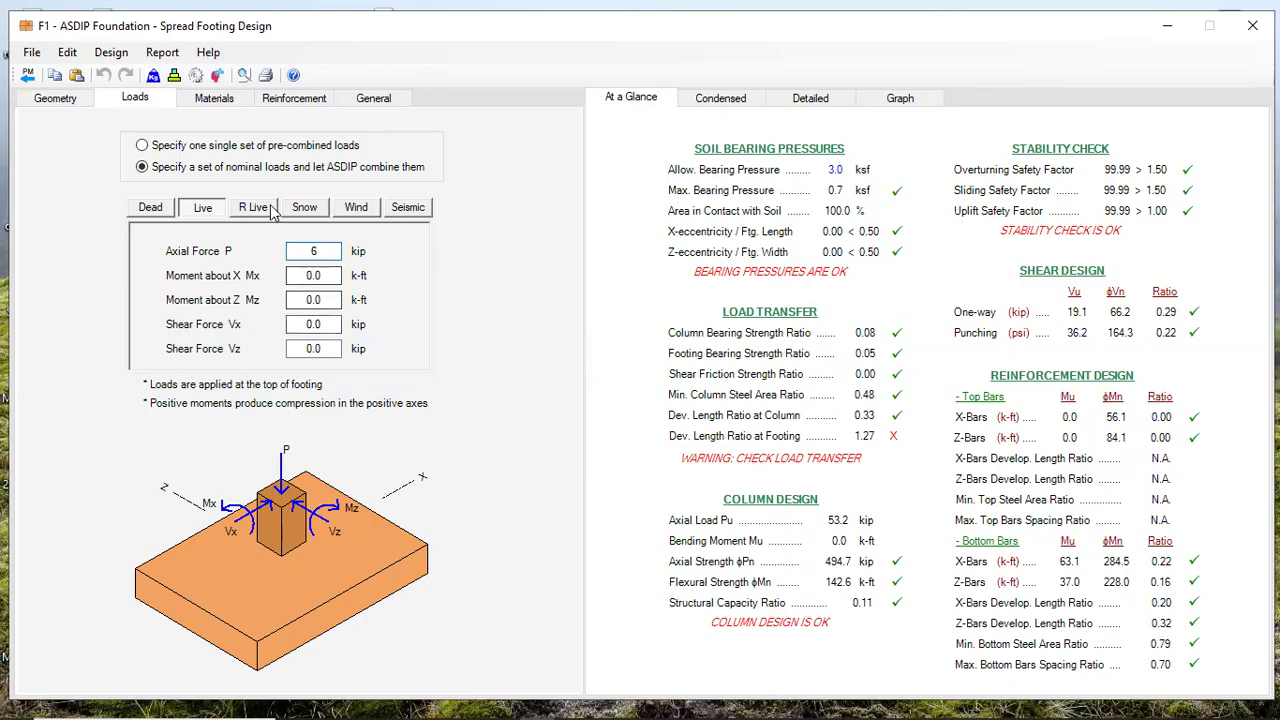
Review the roof live, wind, seismic, live and dead load inputs of the footing
left_click(270, 212)
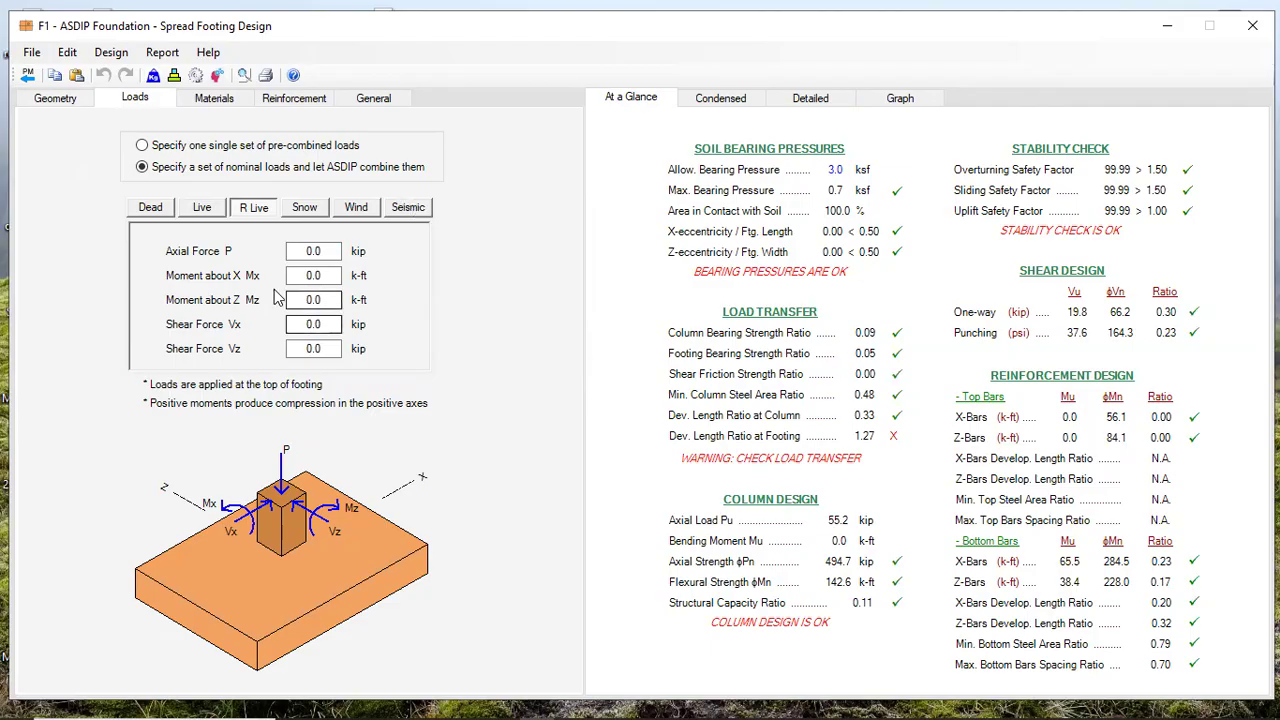
left_click(355, 210)
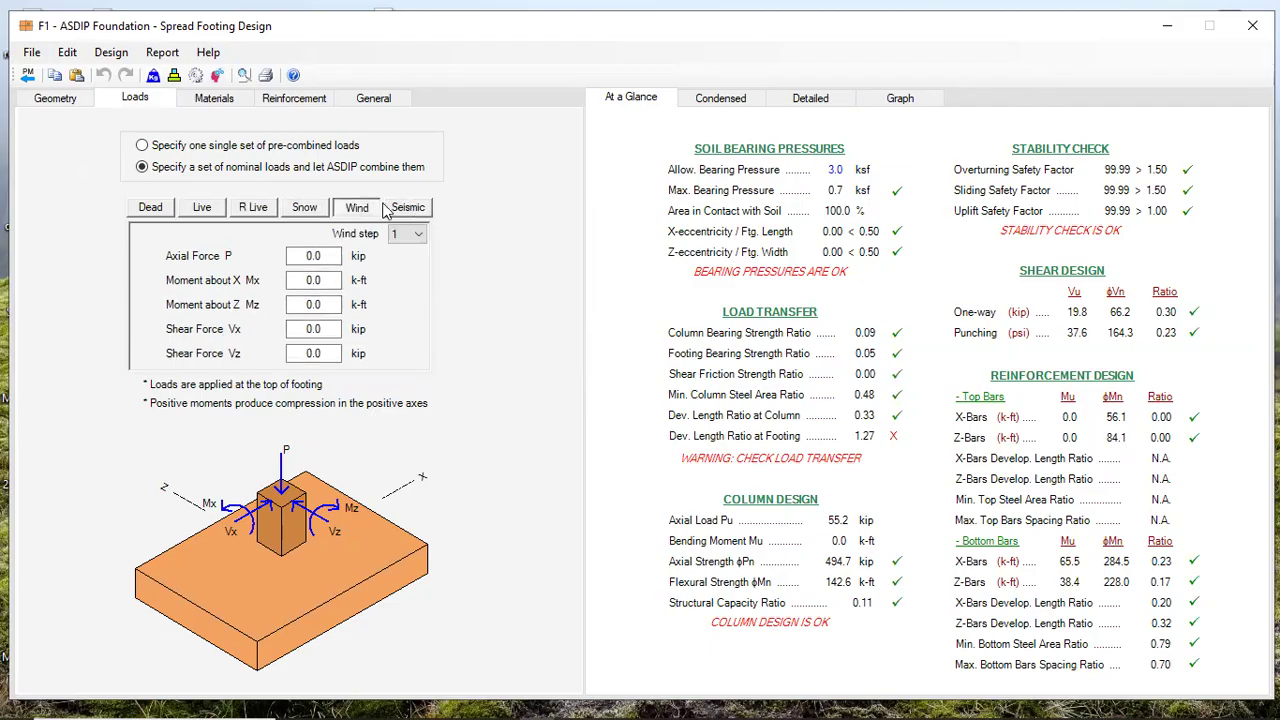
left_click(406, 213)
left_click(212, 213)
left_click(163, 211)
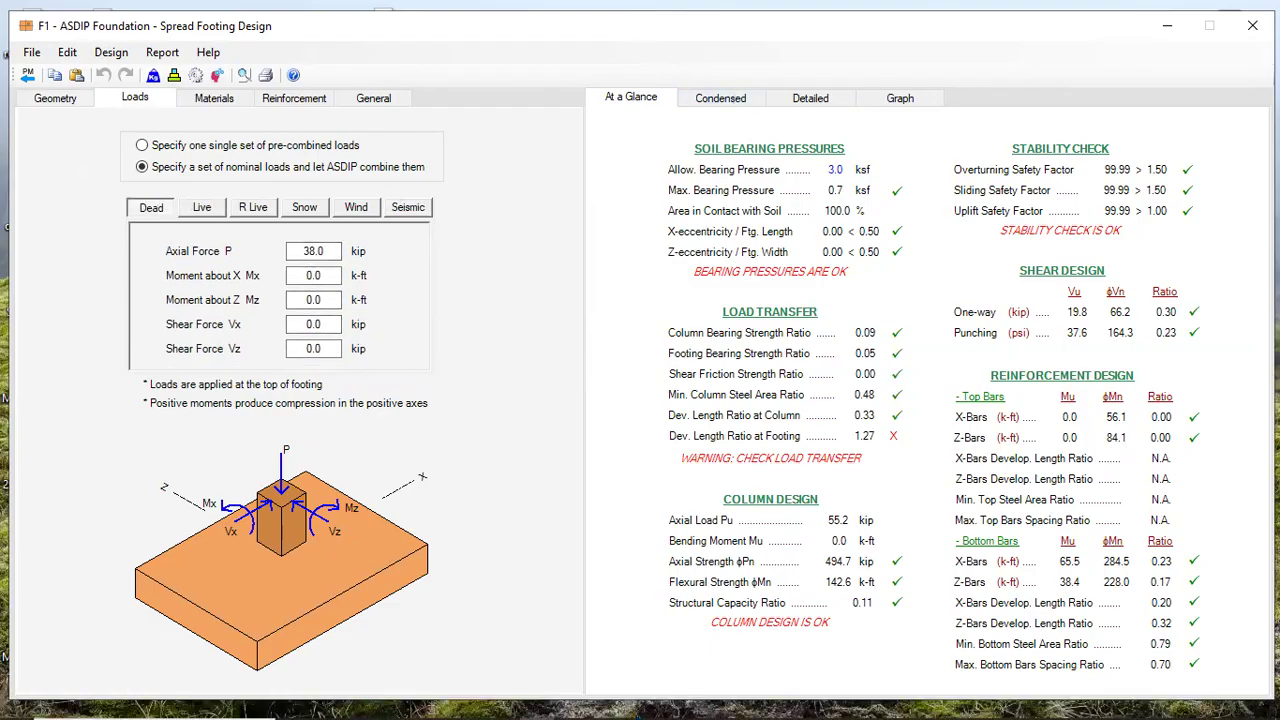
Set the soil's gross allowable pressure to 2.0 ksf in the footing's material properties
left_click(236, 103)
left_click(358, 162)
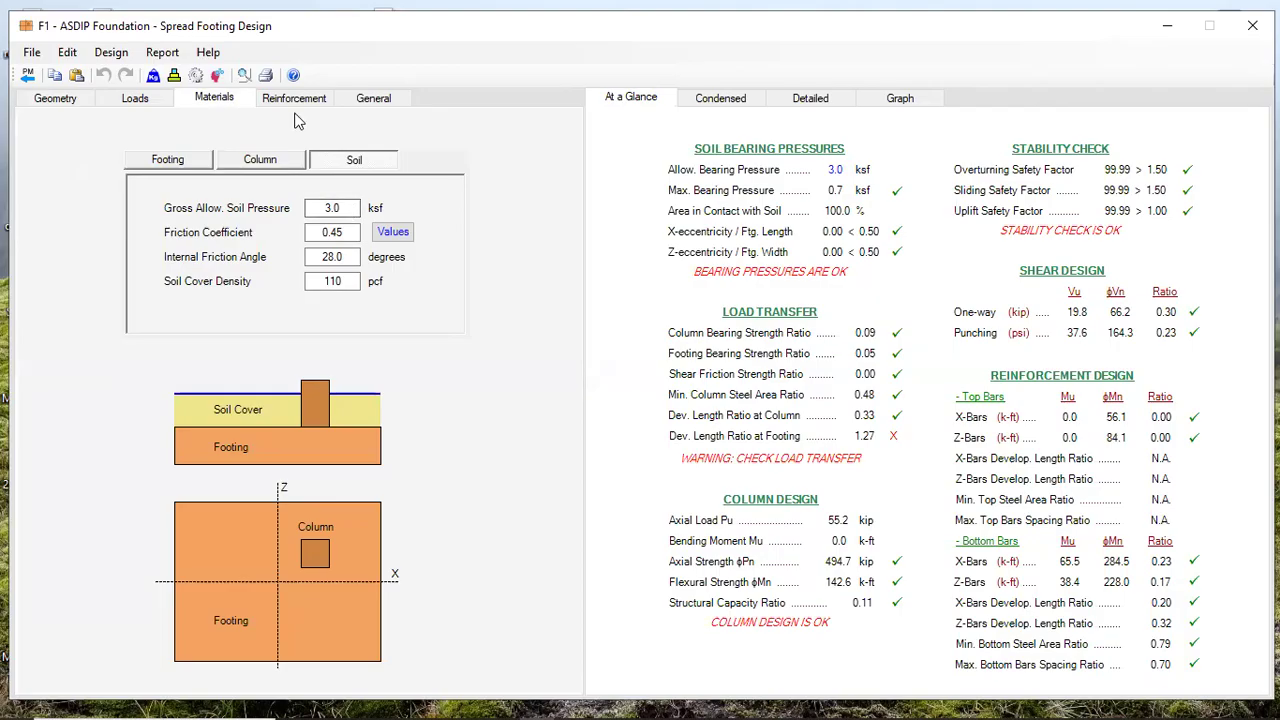
left_click(352, 207)
type("1")
left_click(168, 160)
Check the footing's unit system and confirm US units (kip, ft, in, ksi)
left_click(135, 98)
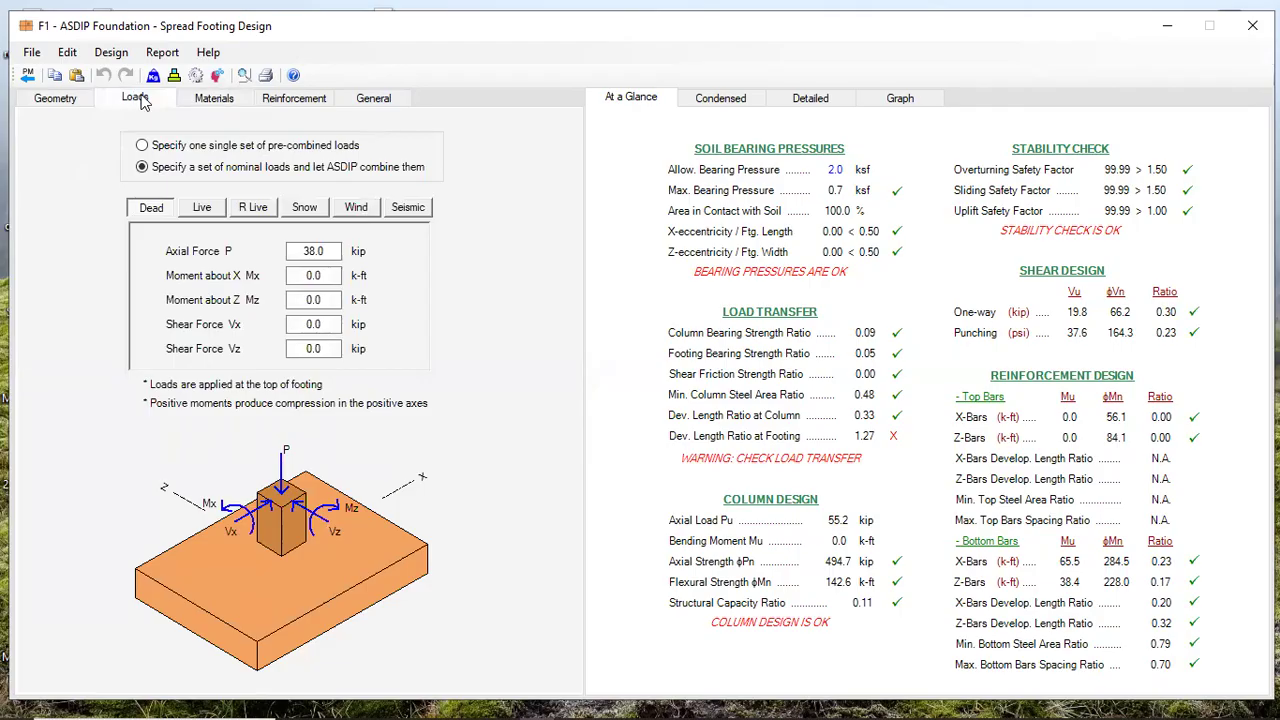
left_click(111, 52)
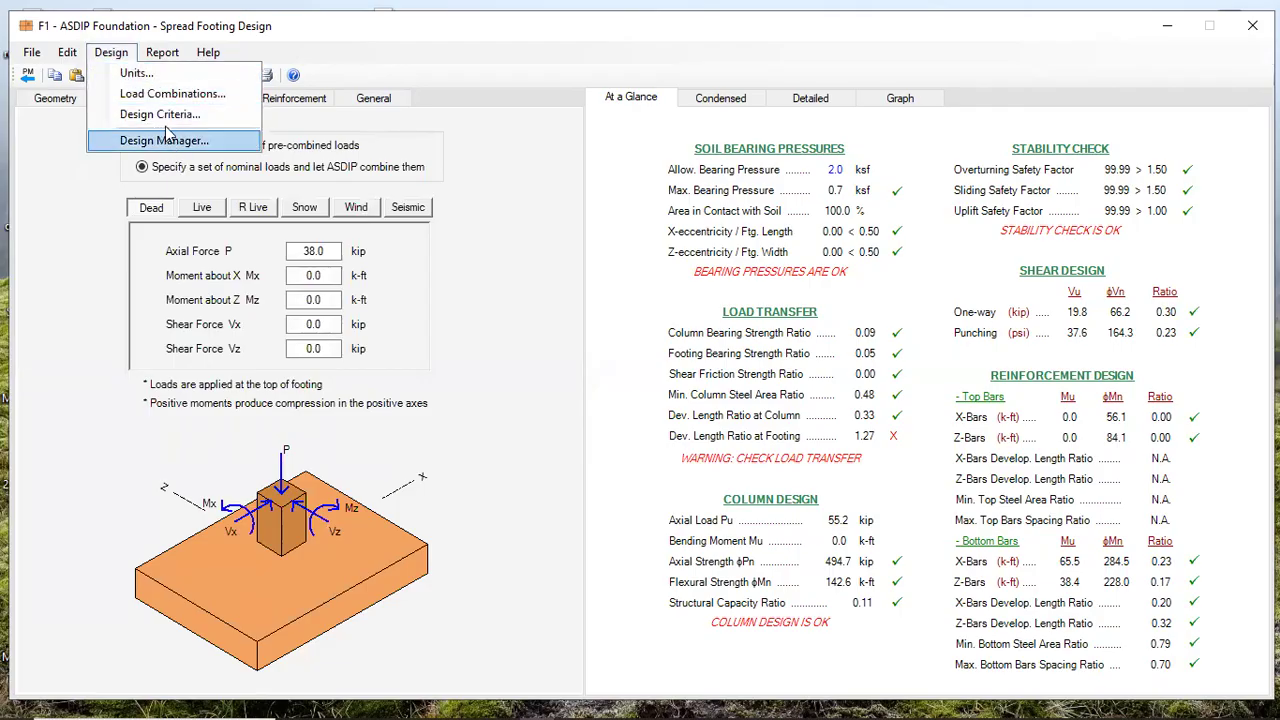
left_click(141, 74)
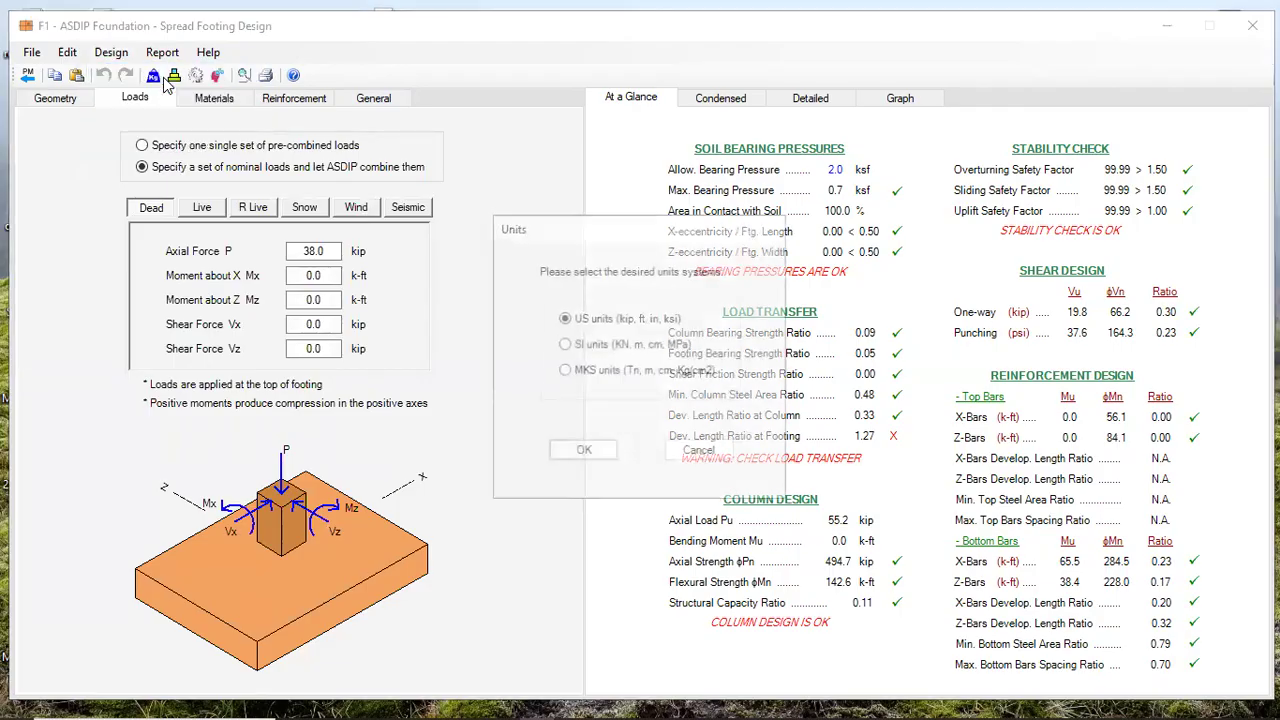
left_click(588, 452)
Review the service and factored load combinations and set their code to ASCE 7-05
left_click(111, 52)
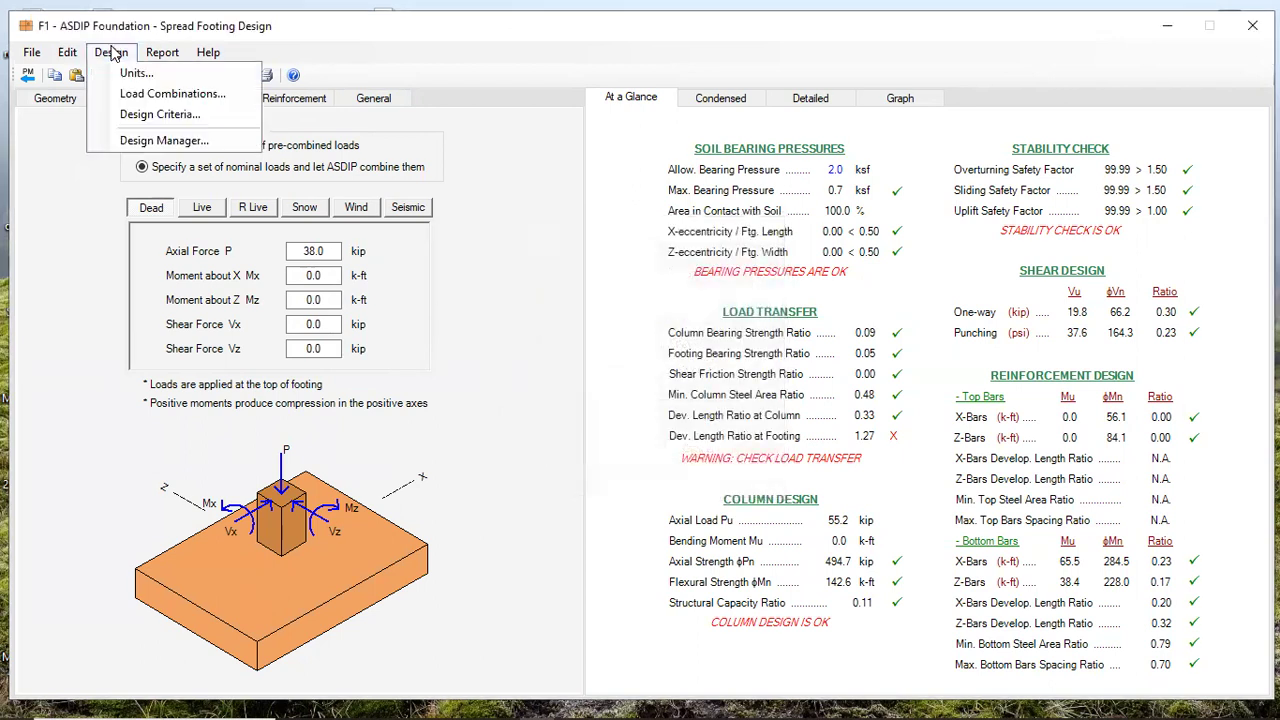
left_click(172, 94)
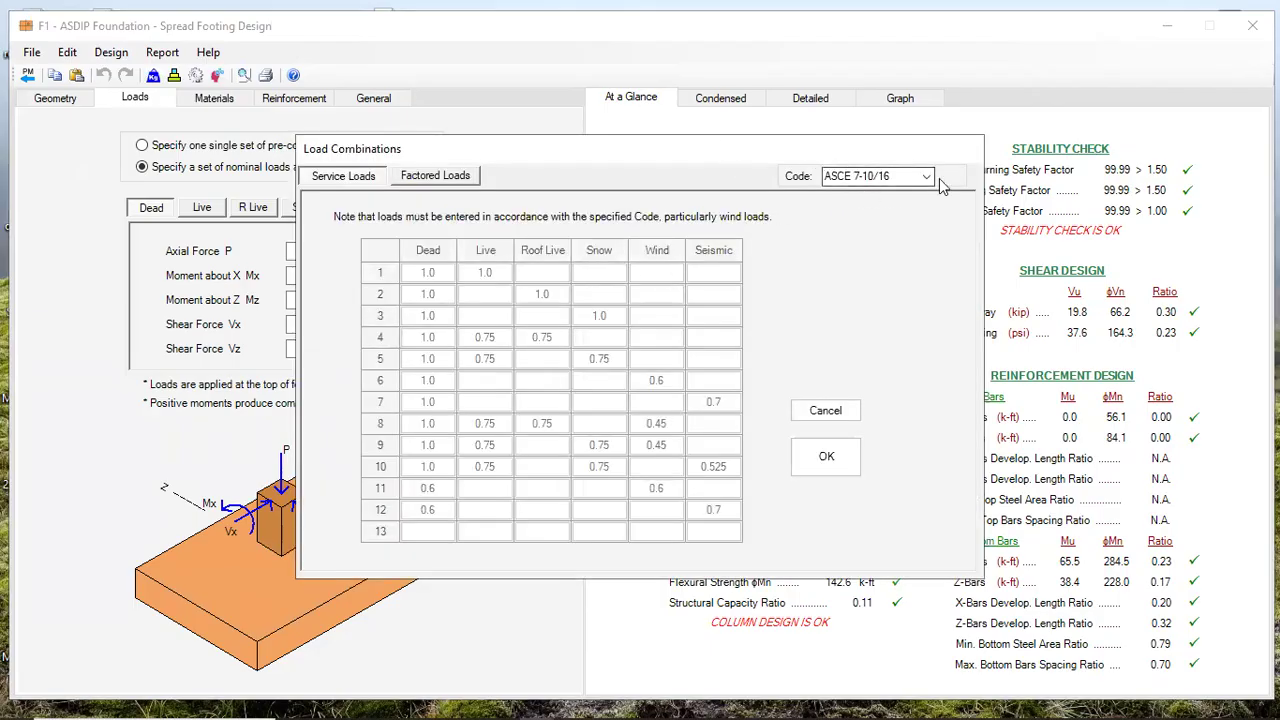
left_click(922, 177)
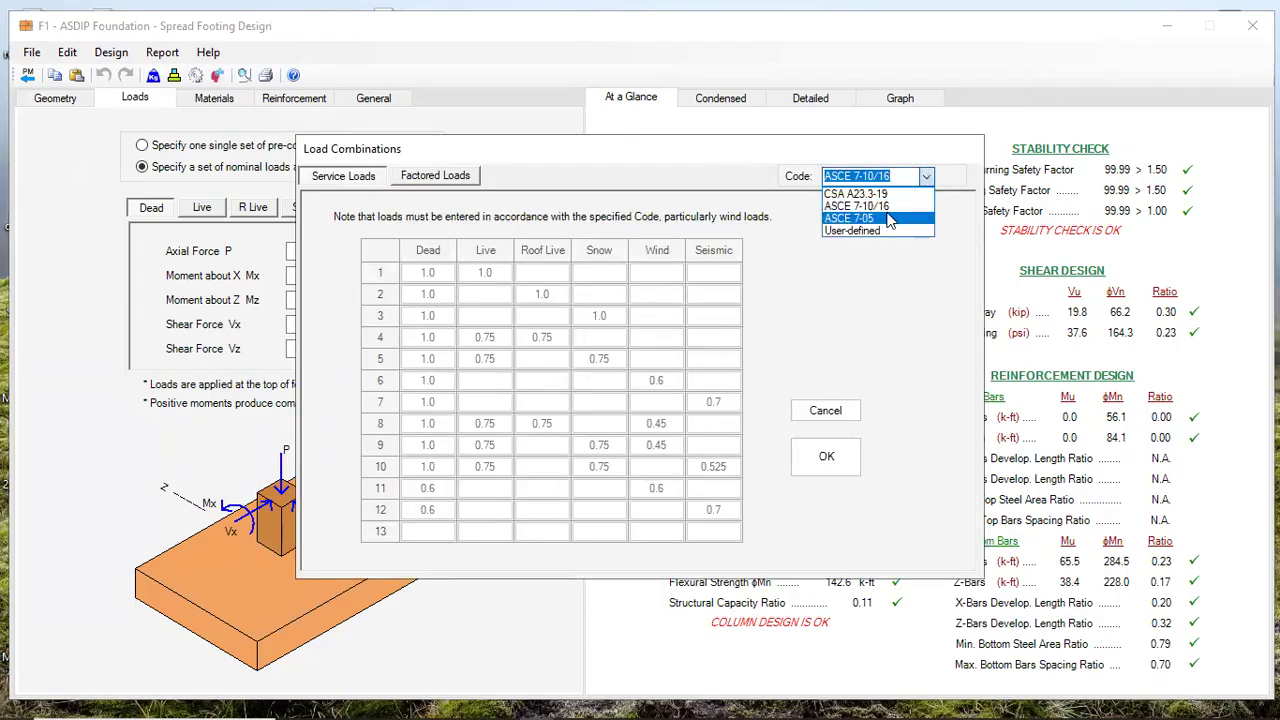
left_click(360, 178)
left_click(414, 178)
left_click(355, 176)
left_click(926, 176)
left_click(857, 219)
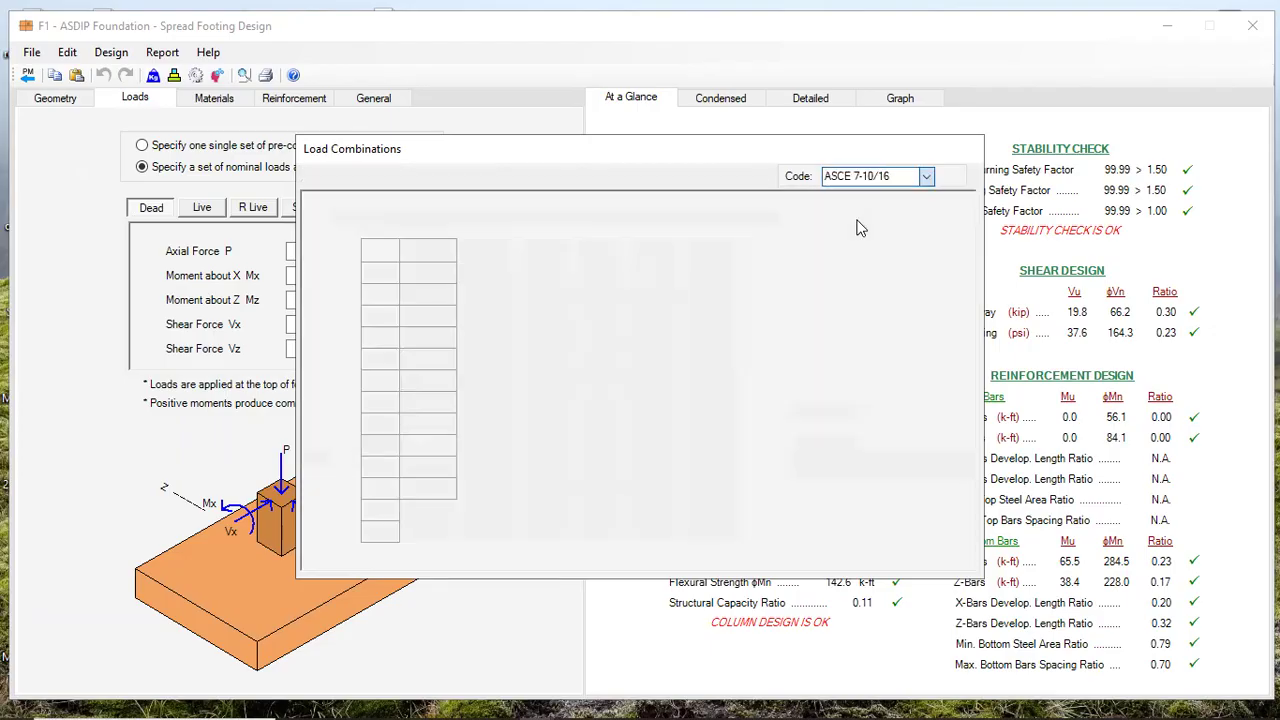
left_click(828, 458)
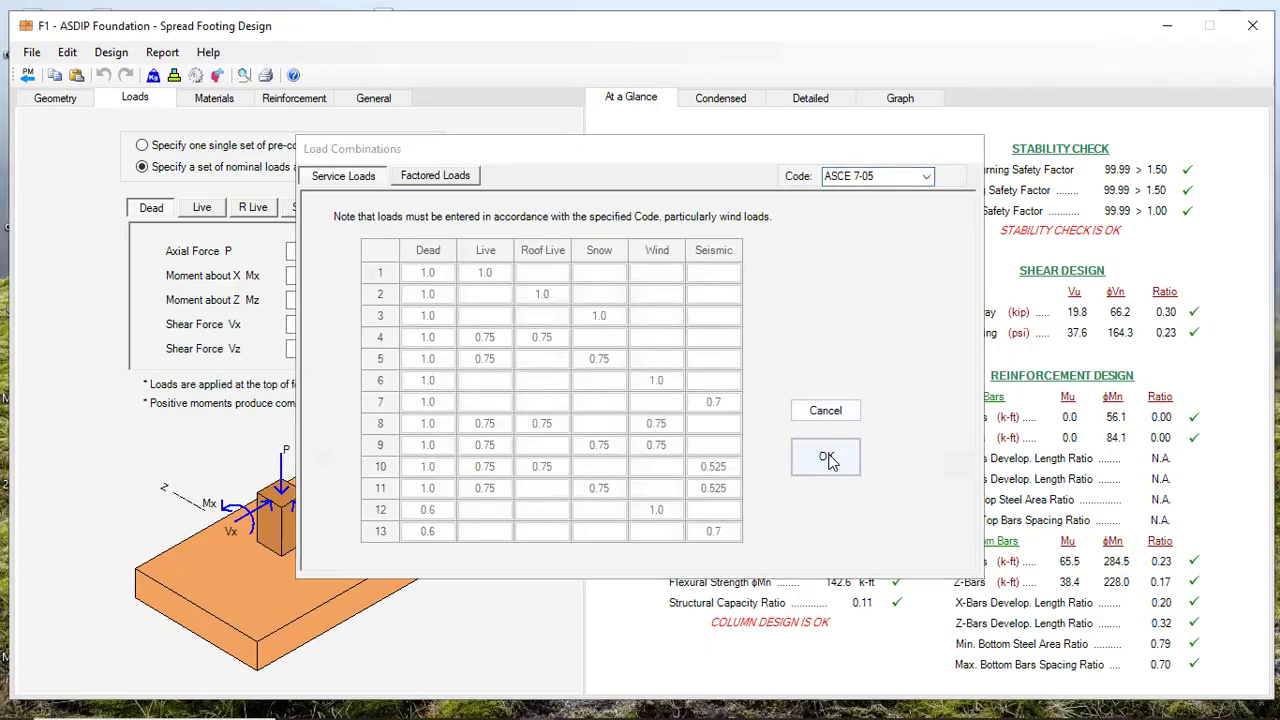
Set the concrete design code to ACI 318-11 in the design criteria
left_click(111, 53)
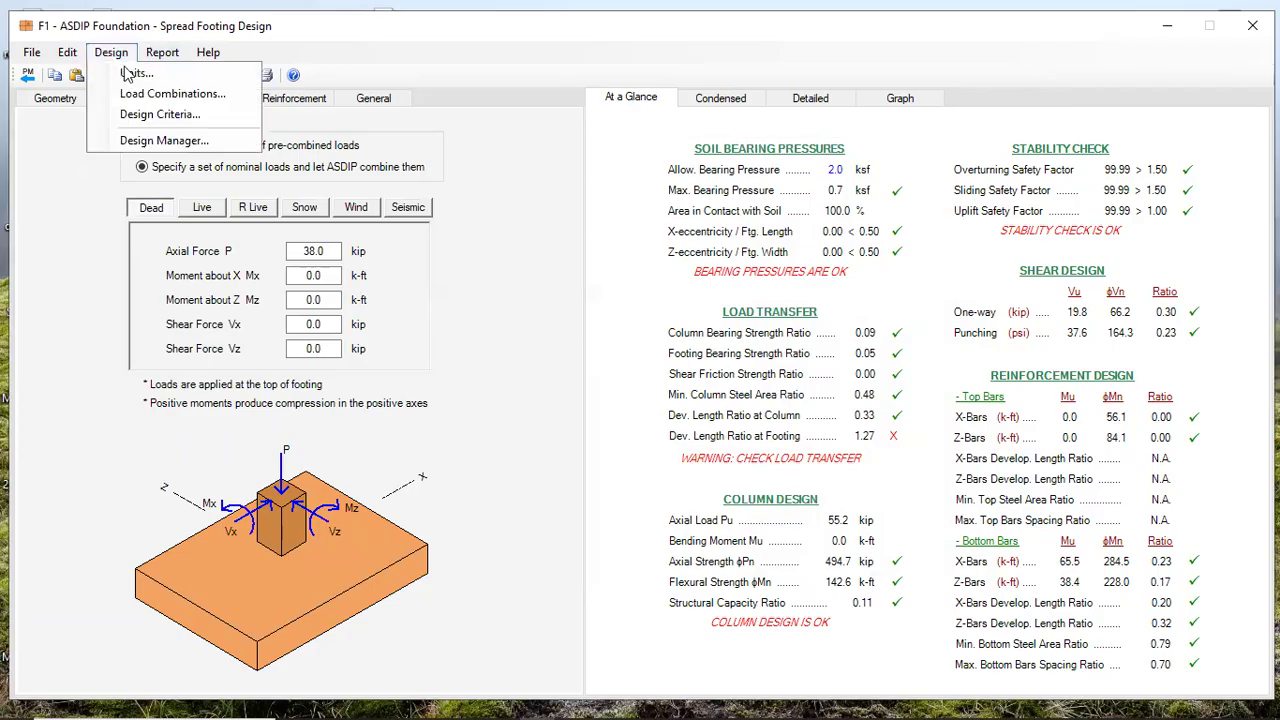
left_click(158, 115)
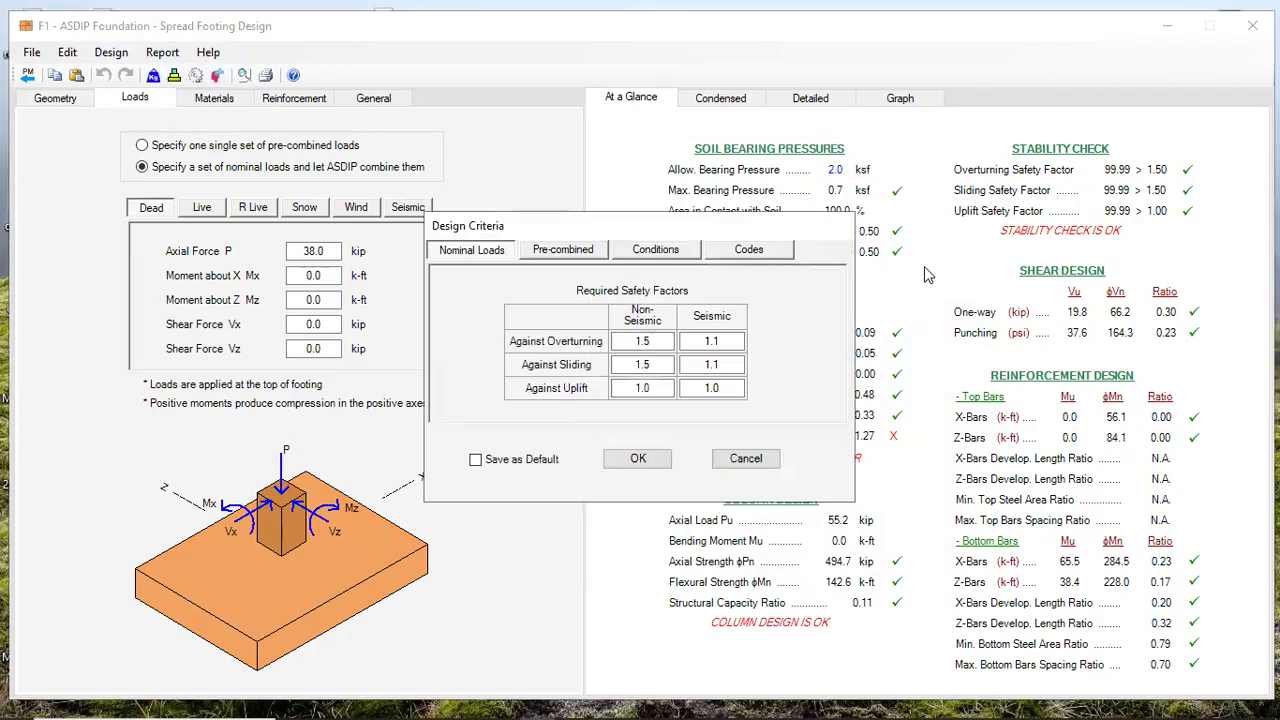
left_click(756, 256)
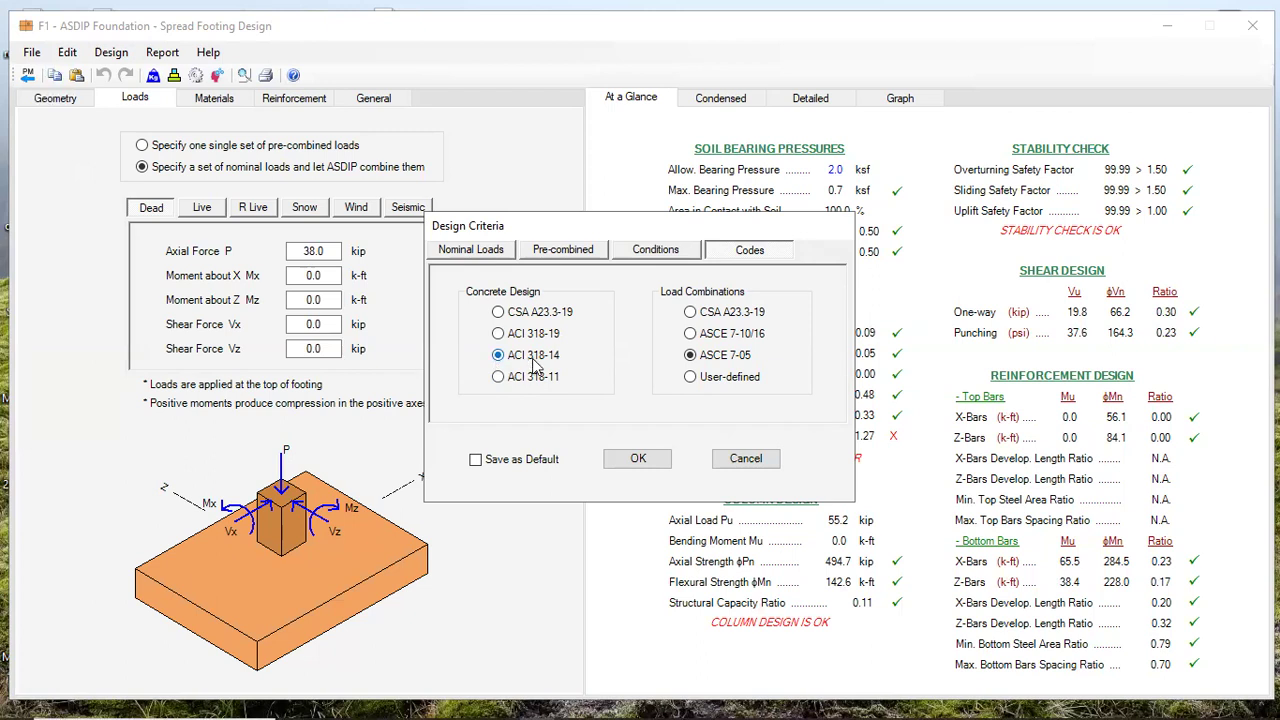
left_click(501, 386)
left_click(640, 460)
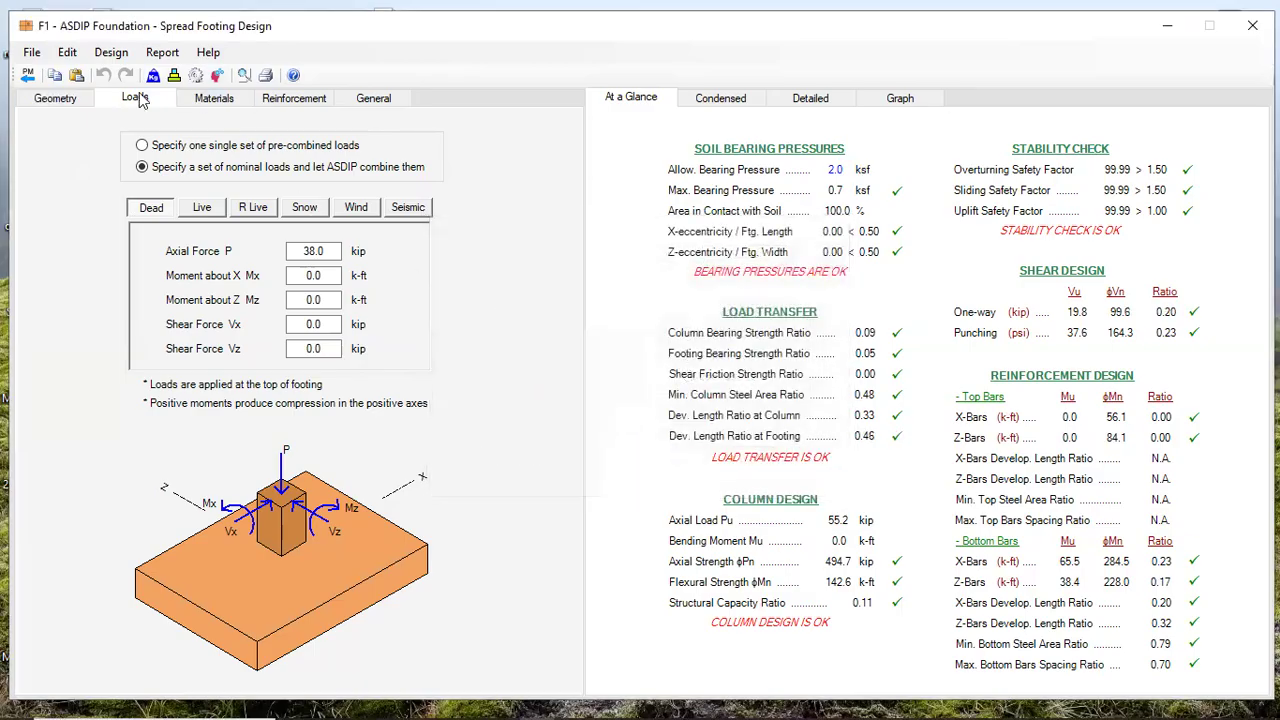
Run the Design Manager's preliminary square footing design with a footing bar size of D16
left_click(111, 54)
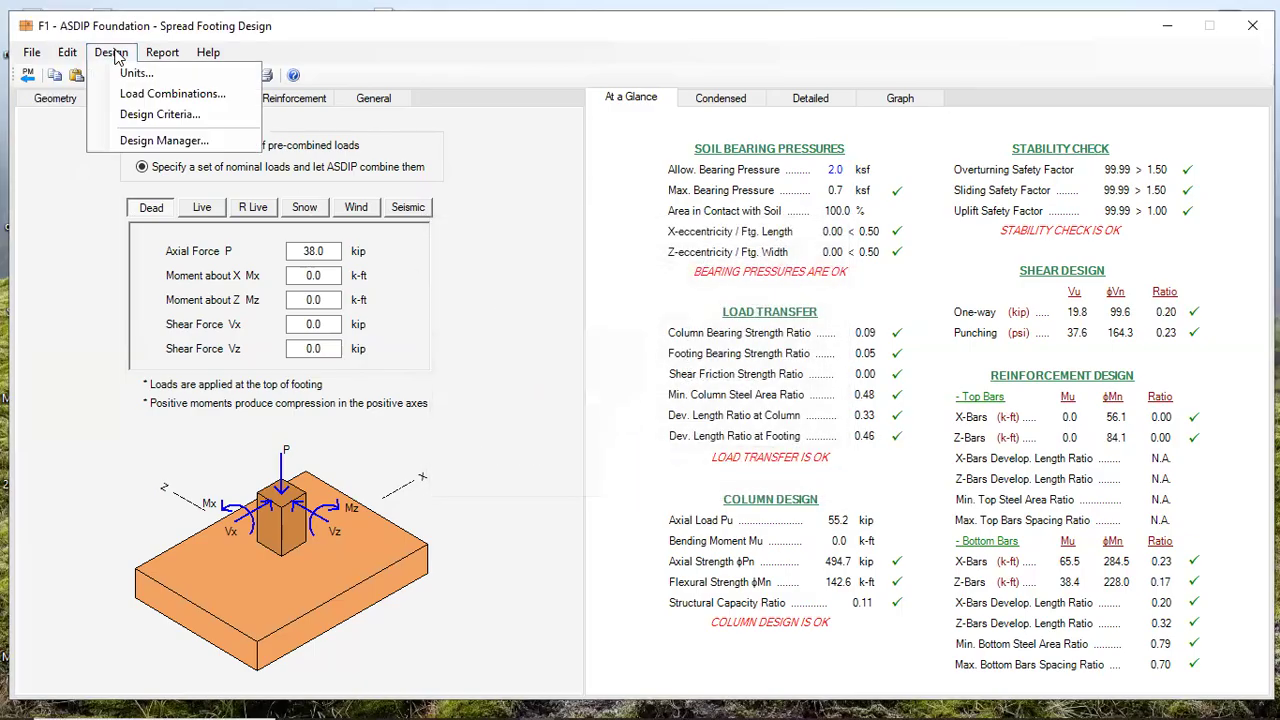
left_click(160, 140)
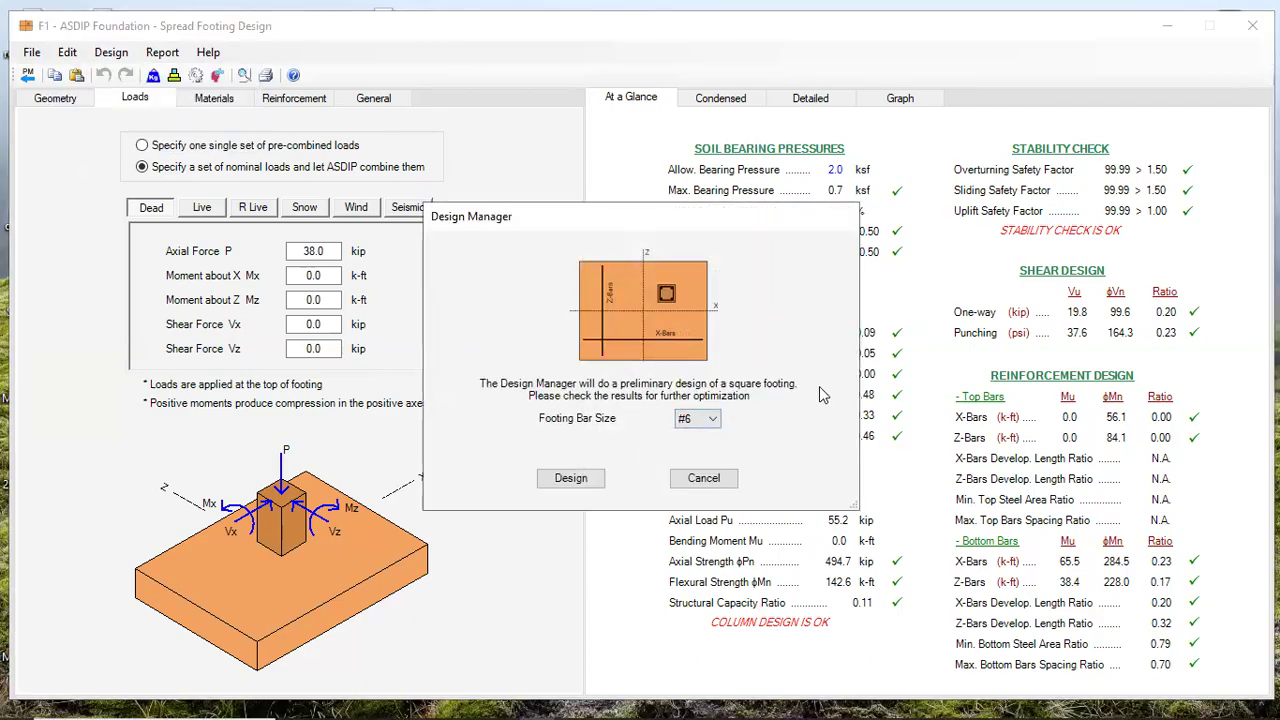
left_click(697, 419)
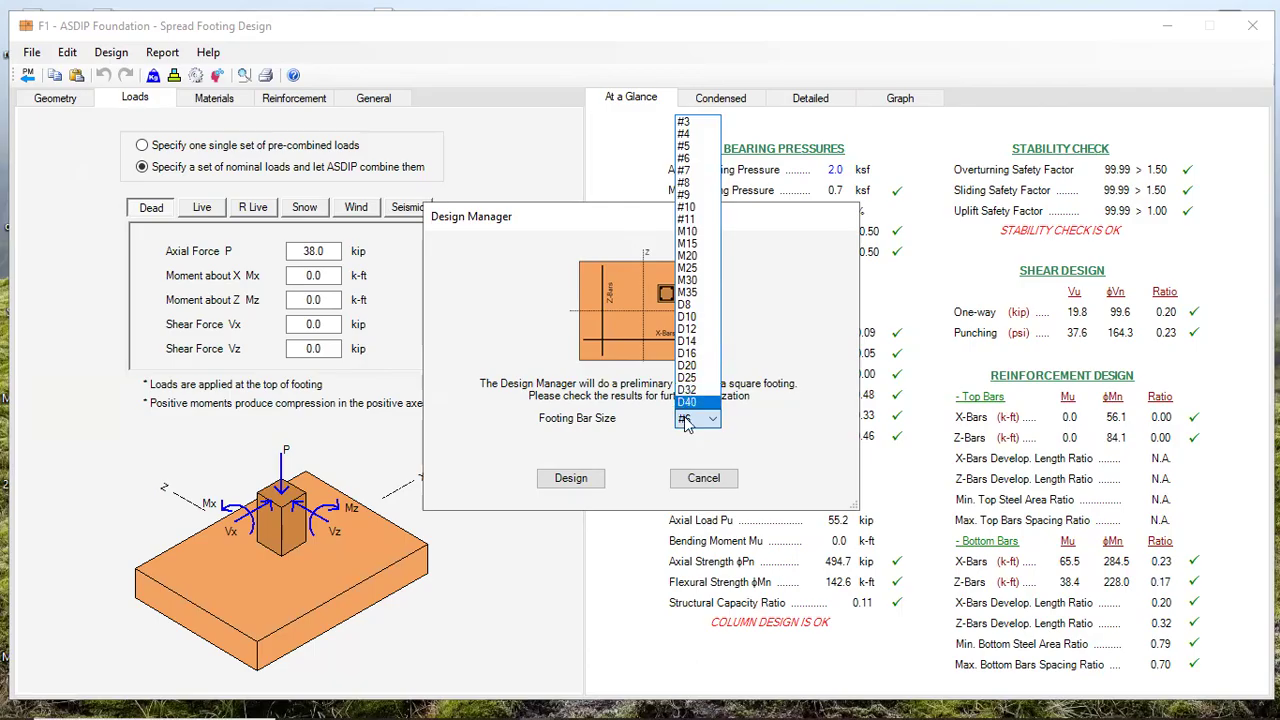
left_click(697, 356)
left_click(586, 480)
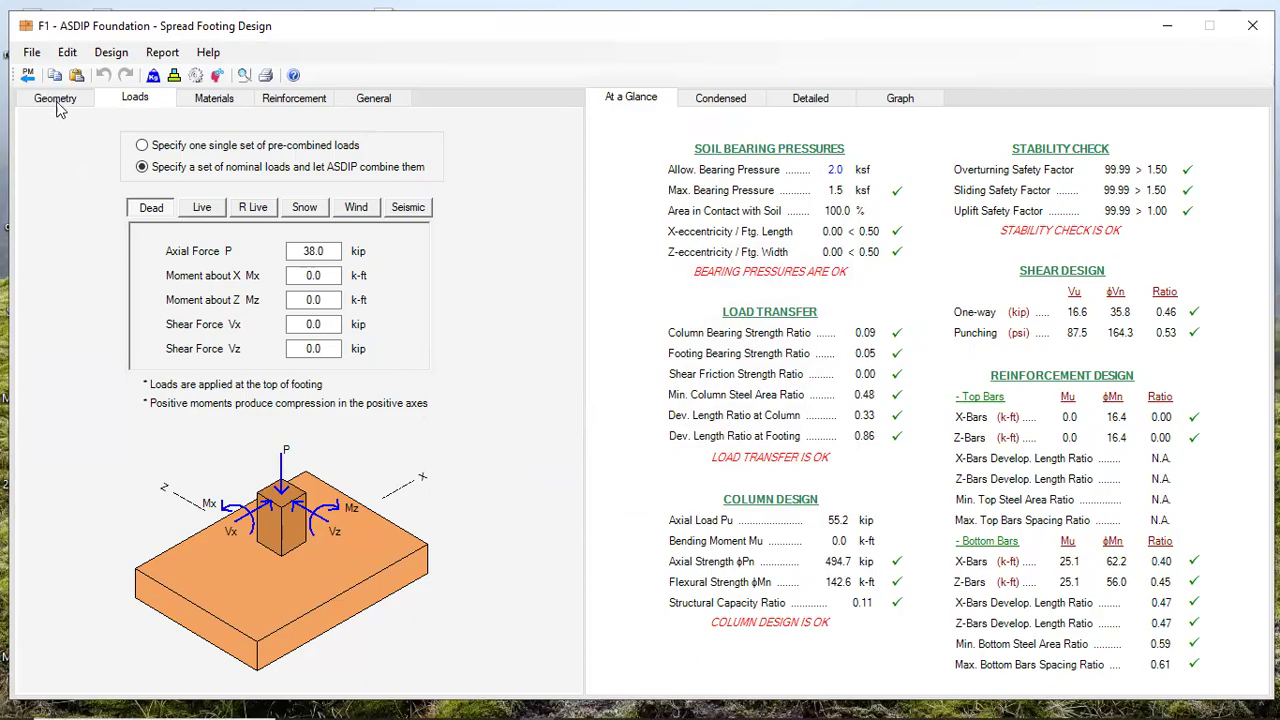
Review the designed footing's geometry along with its condensed, detailed, graphical and at-a-glance results
left_click(22, 98)
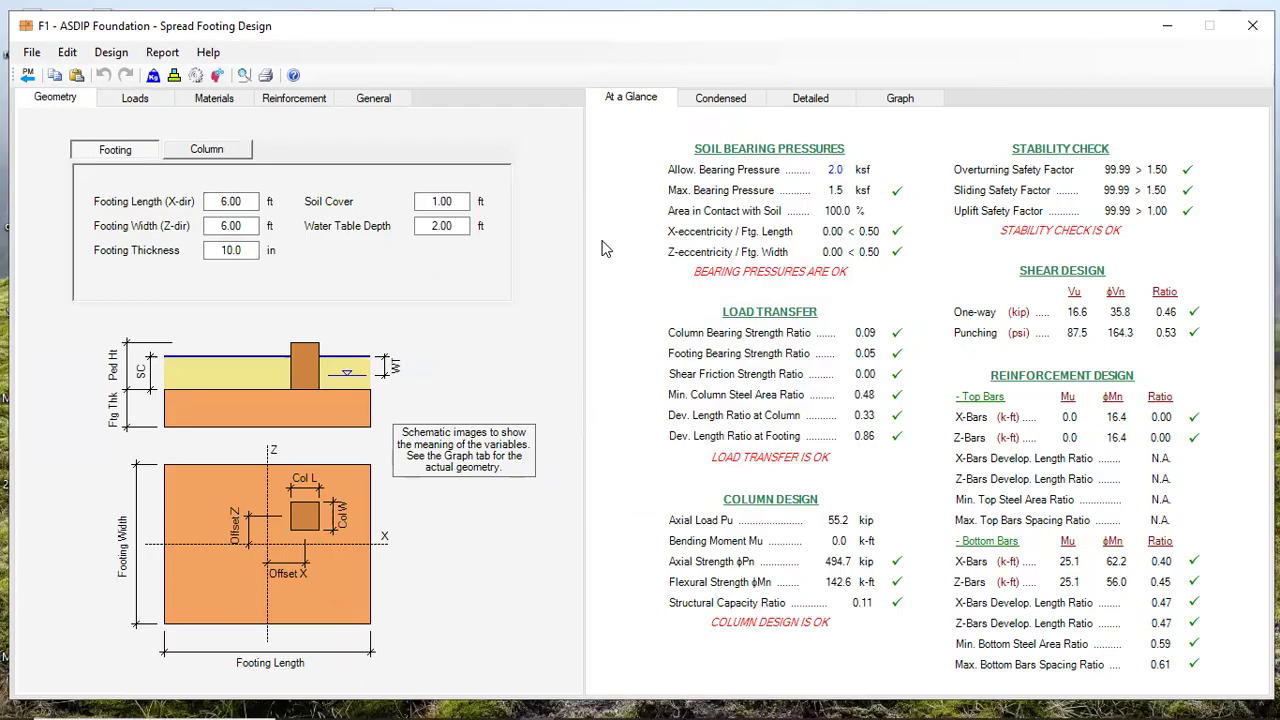
left_click(731, 101)
left_click(815, 97)
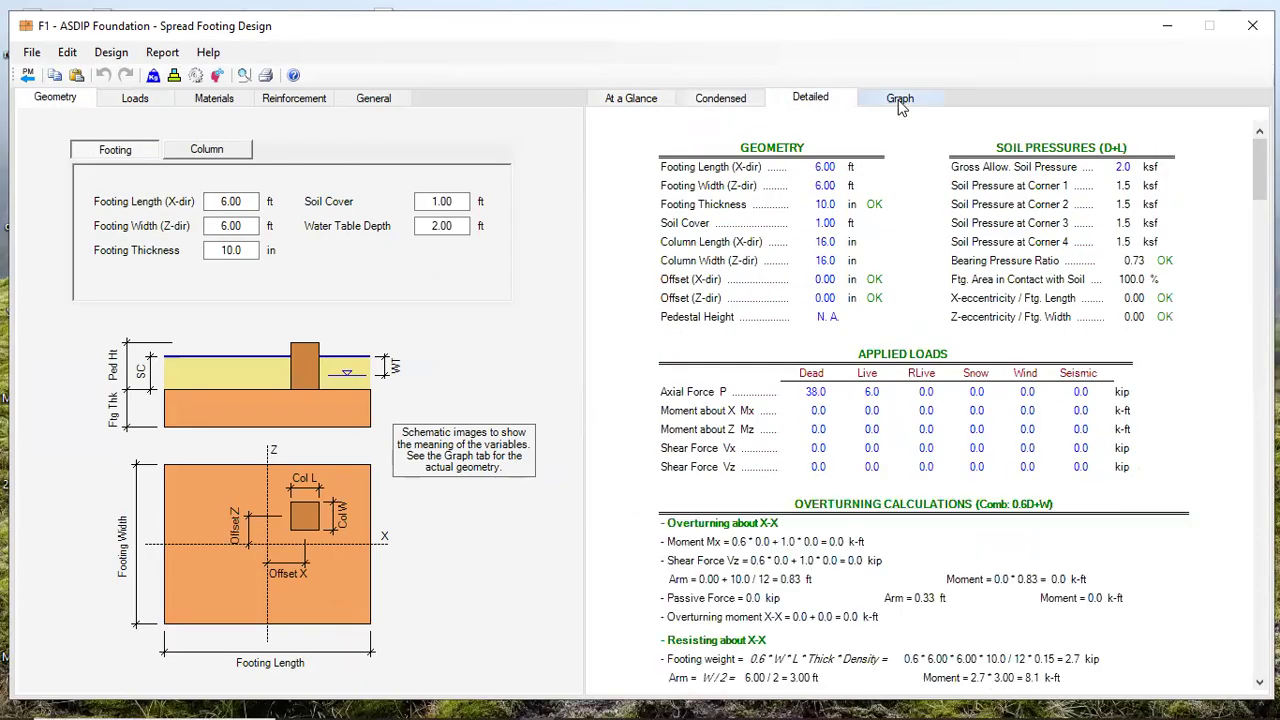
left_click(902, 99)
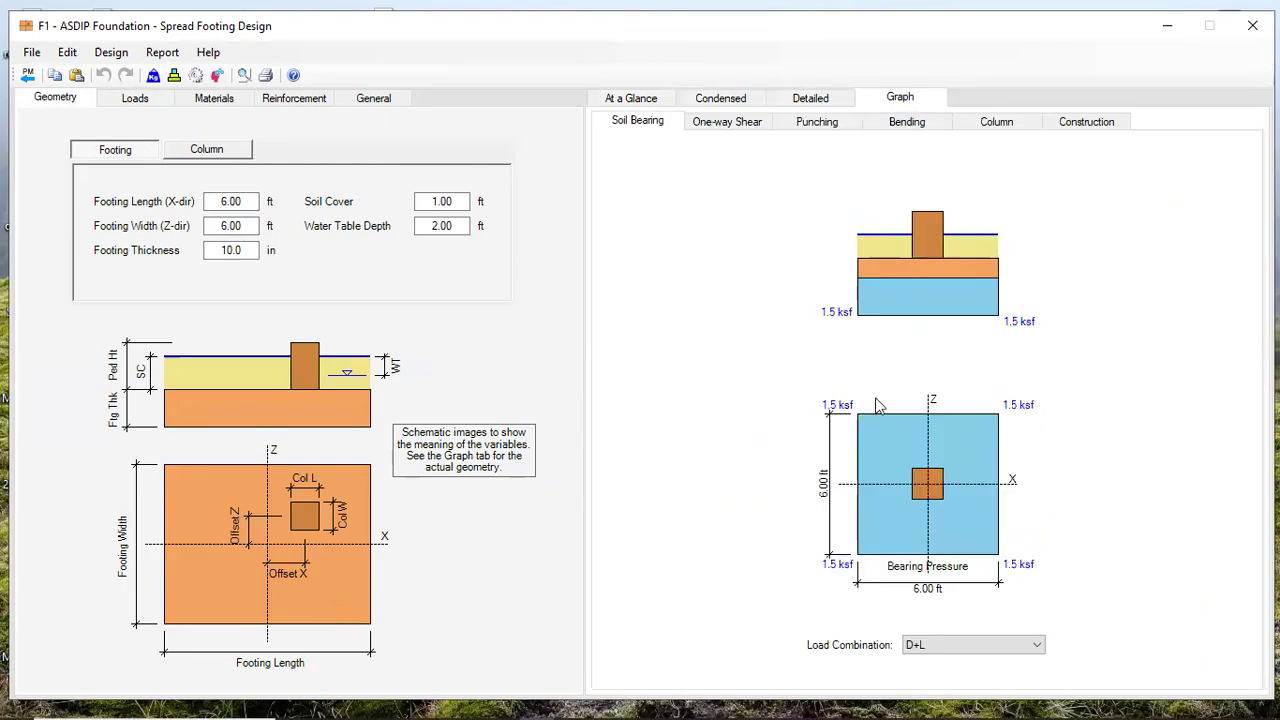
left_click(614, 104)
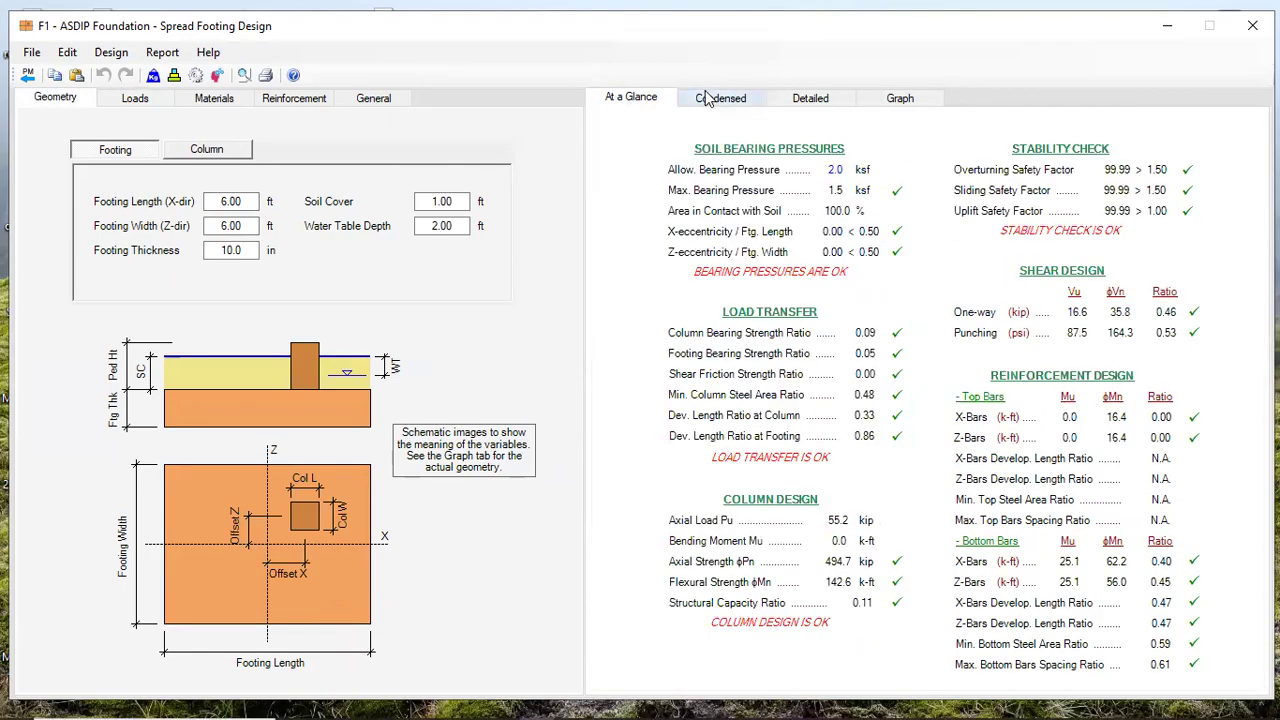
left_click(702, 100)
left_click(635, 104)
Set both the footing length in the X direction and the footing width in the Z direction to 5 ft
left_click(238, 225)
left_click(251, 202)
left_click_drag(249, 201, 207, 204)
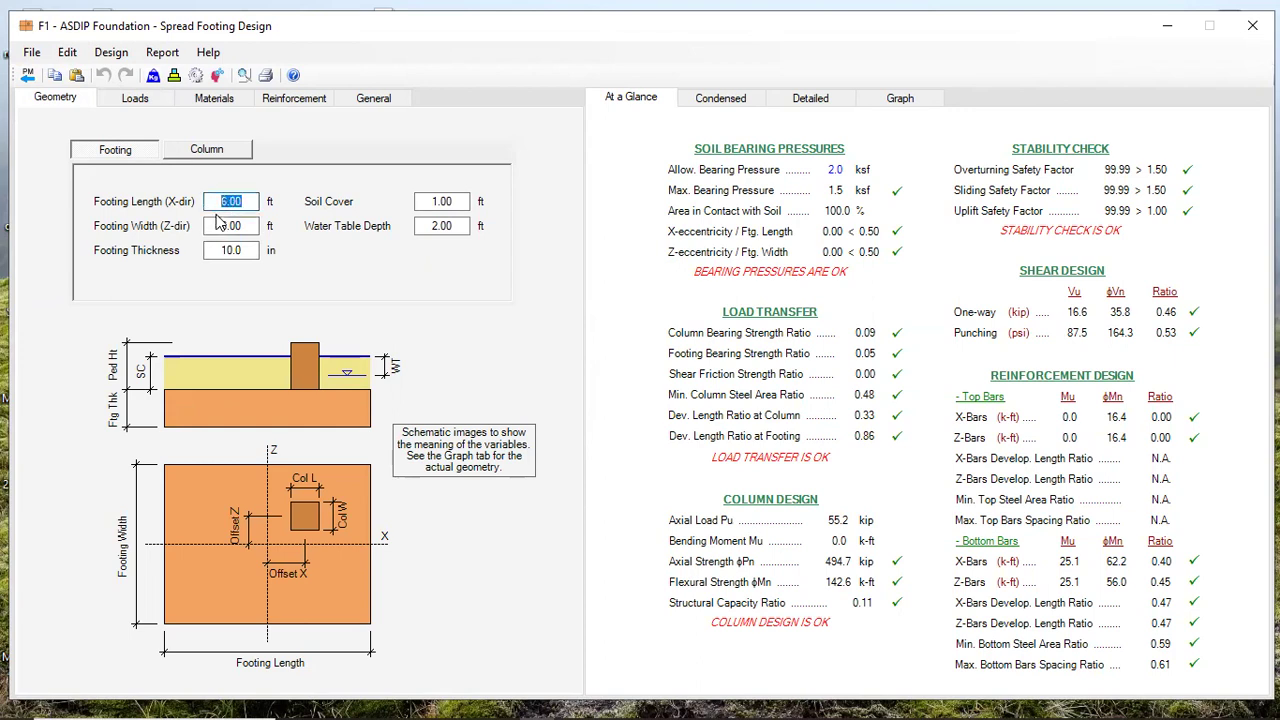
type("5")
key("Tab")
type("5")
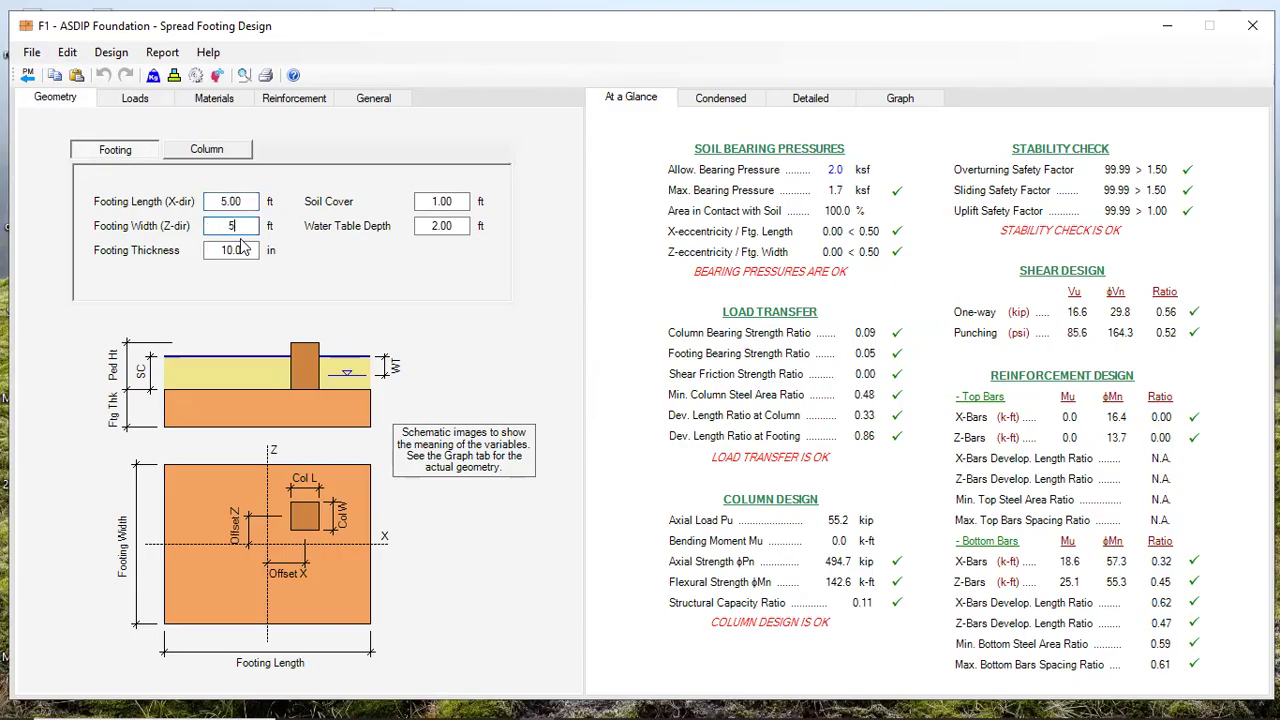
left_click(243, 201)
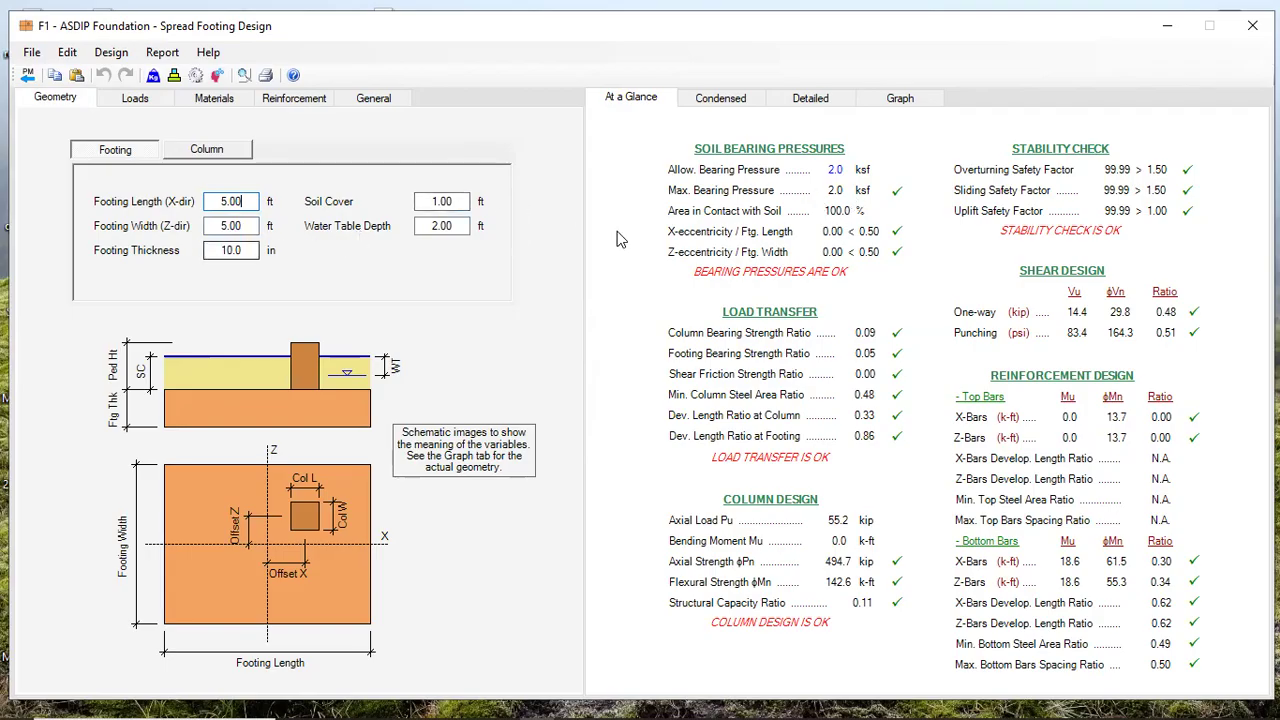
Try footing thicknesses of 5, 6 and 7 in, checking their effect on the shear design
double_click(230, 250)
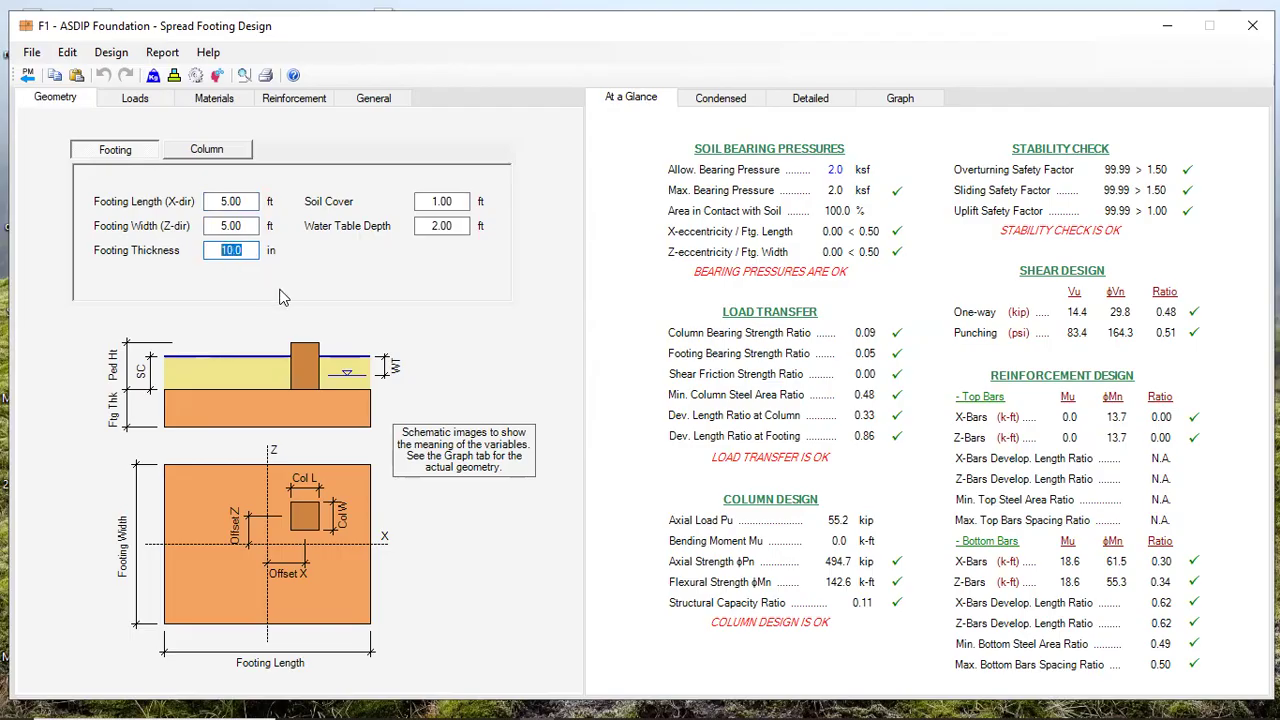
type("5")
key("Return")
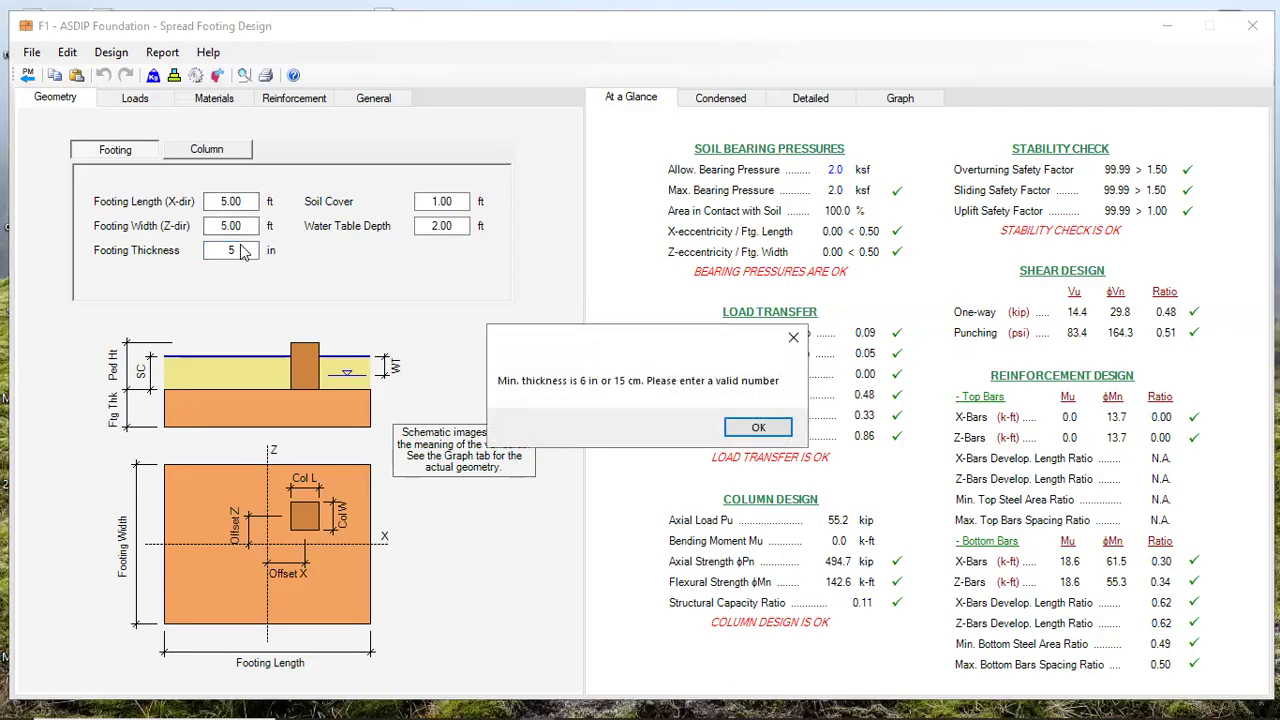
left_click(756, 427)
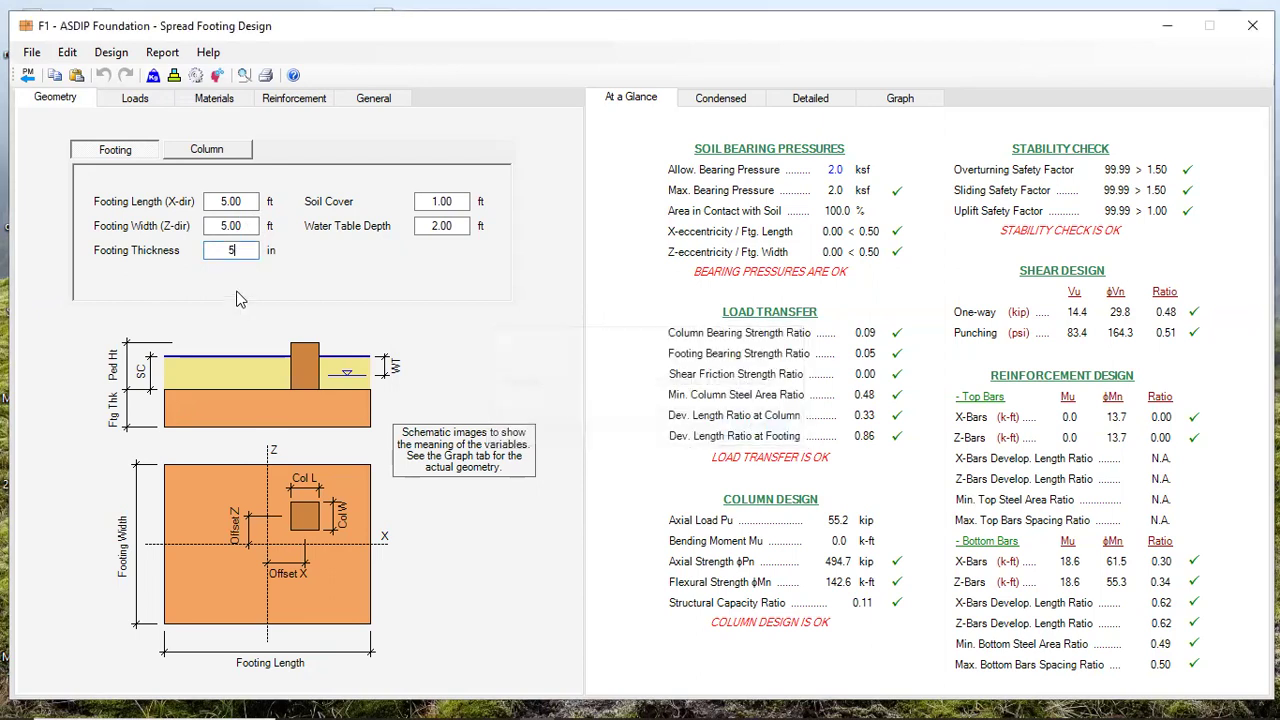
type("6")
left_click(243, 228)
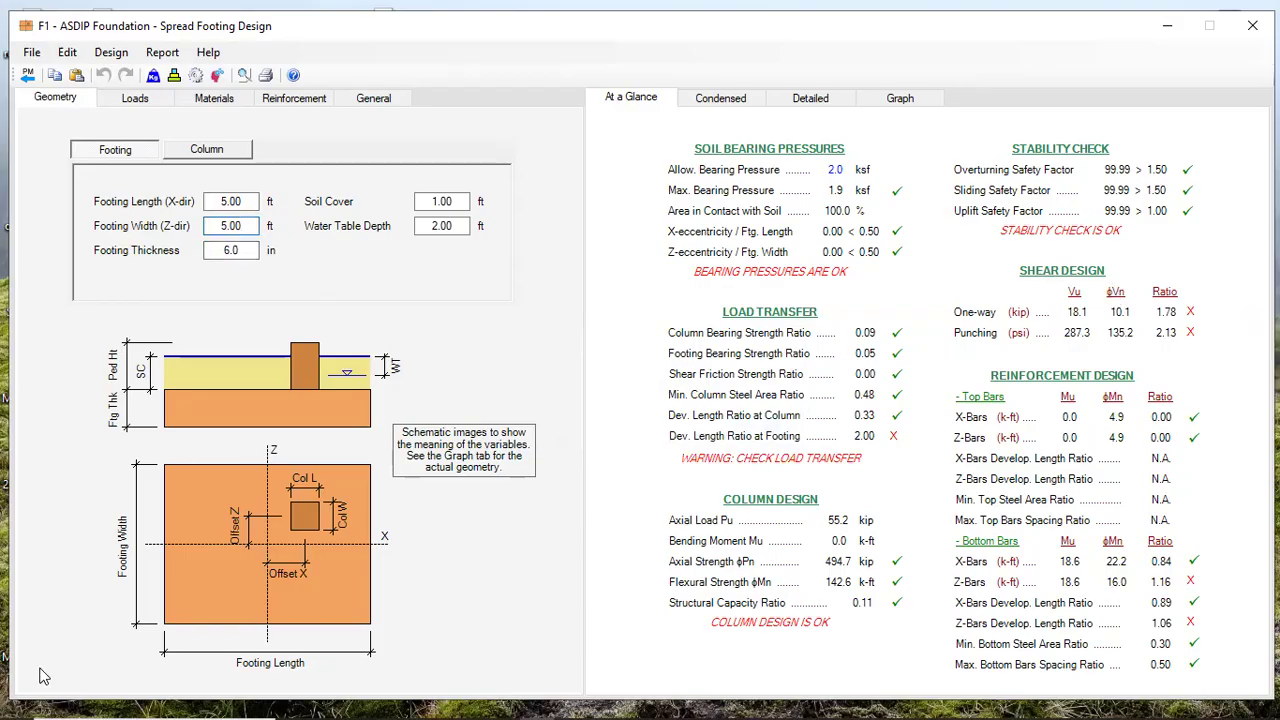
key("ctrl+2")
mouse_move(1202, 281)
left_mouse_down()
mouse_move(1005, 252)
mouse_move(963, 290)
mouse_move(966, 340)
mouse_move(1090, 352)
mouse_move(1212, 332)
mouse_move(1195, 272)
left_mouse_up()
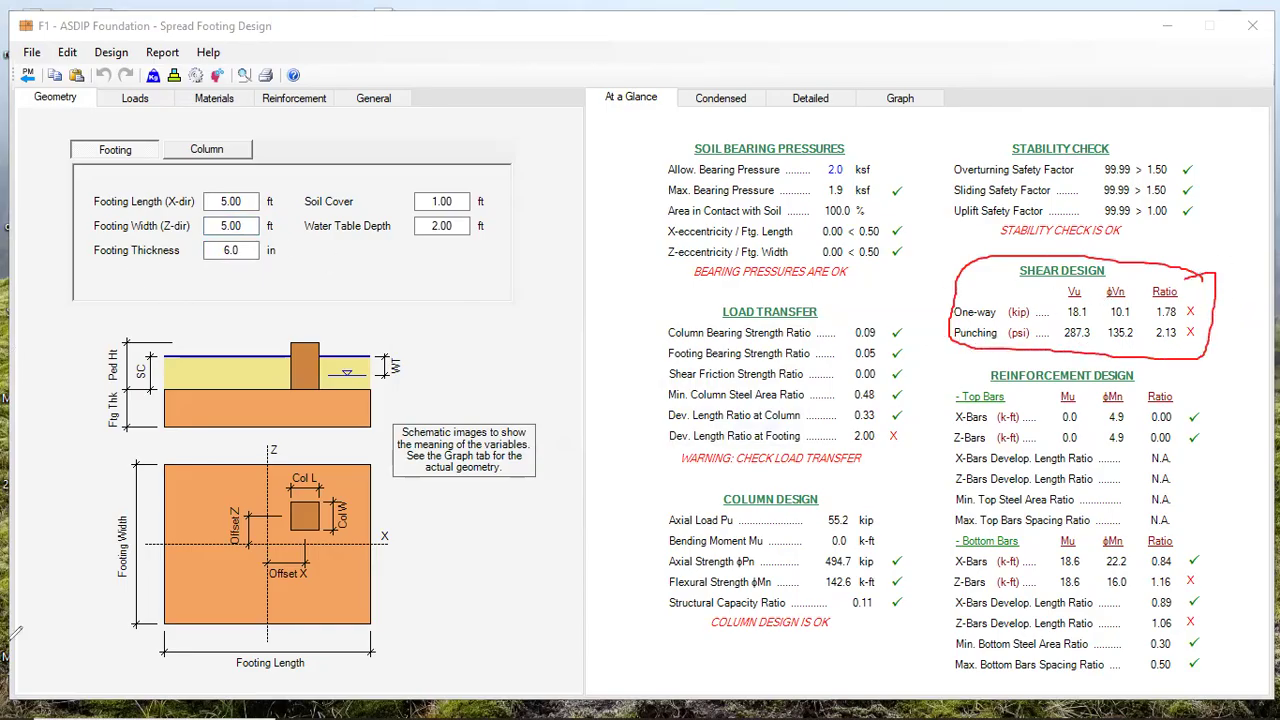
left_click(238, 252)
double_click(238, 252)
type("7")
left_click(248, 224)
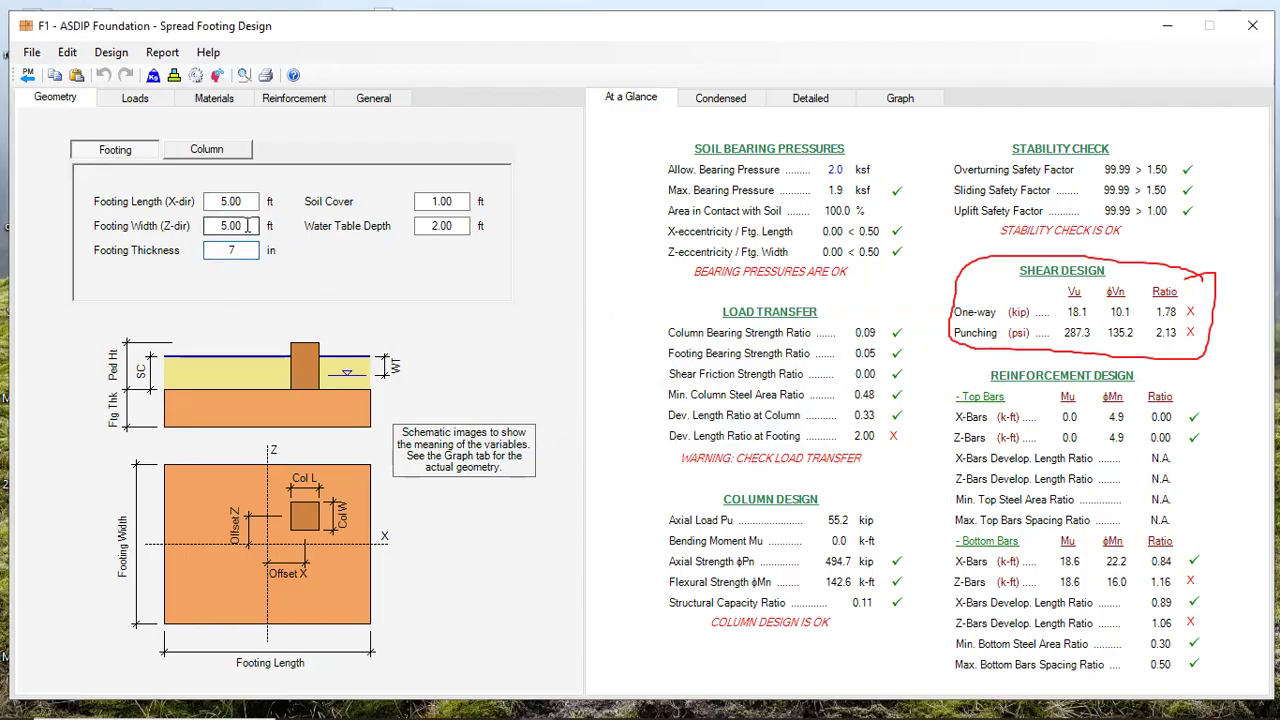
Set the footing thickness to 8 in
double_click(231, 251)
type("8")
left_click(258, 226)
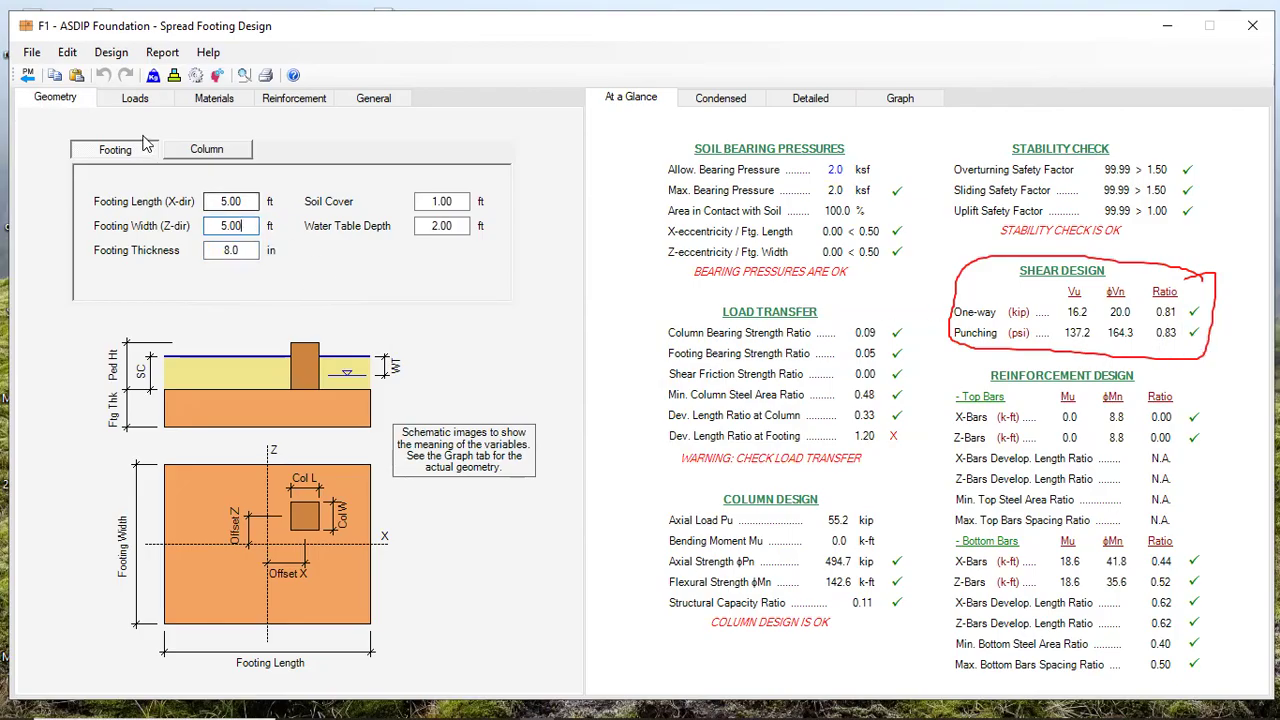
Set the footing's rebar strength fy to 72.5 ksi in its material properties
left_click(140, 100)
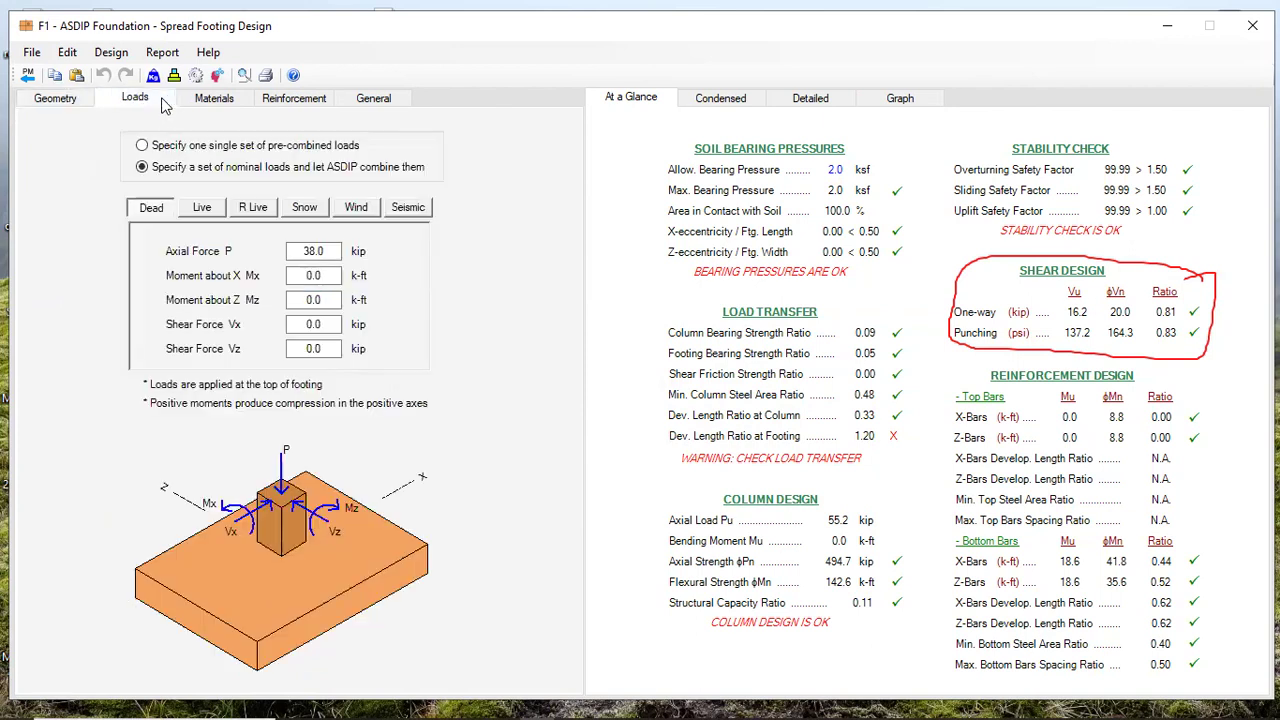
left_click(232, 104)
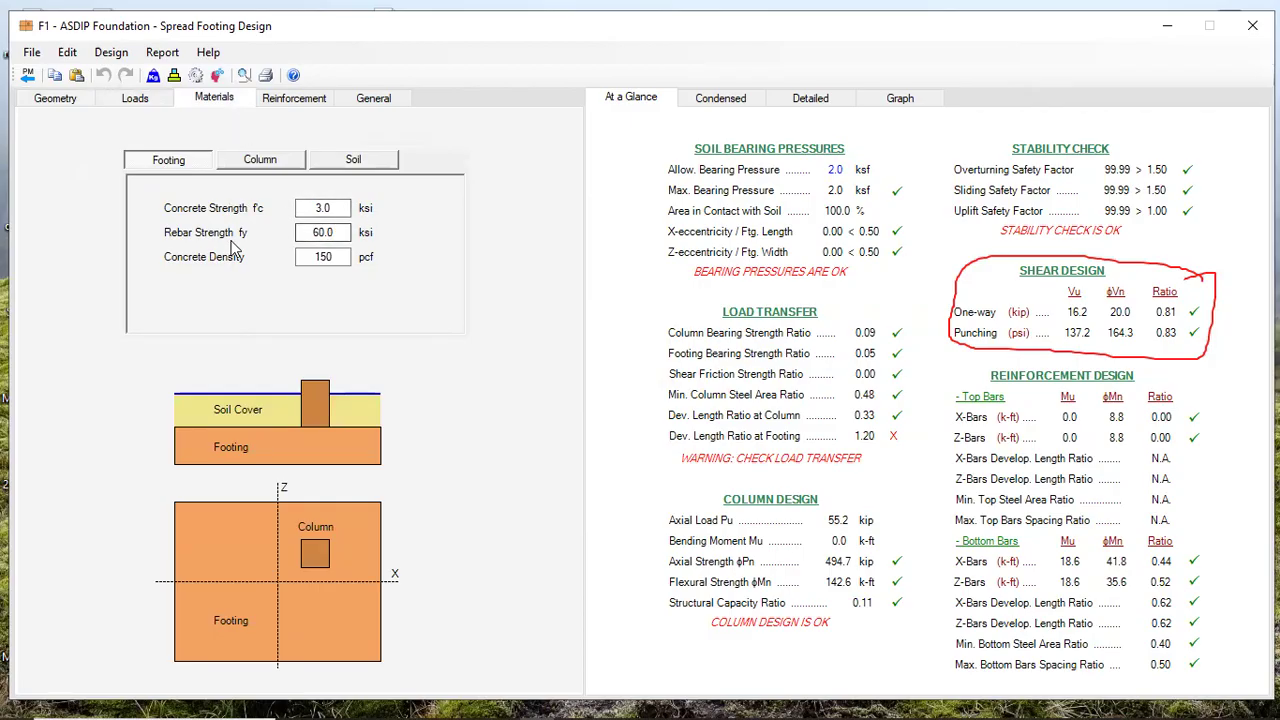
left_click(334, 232)
left_click_drag(343, 233, 304, 247)
type("72.5")
left_click(343, 208)
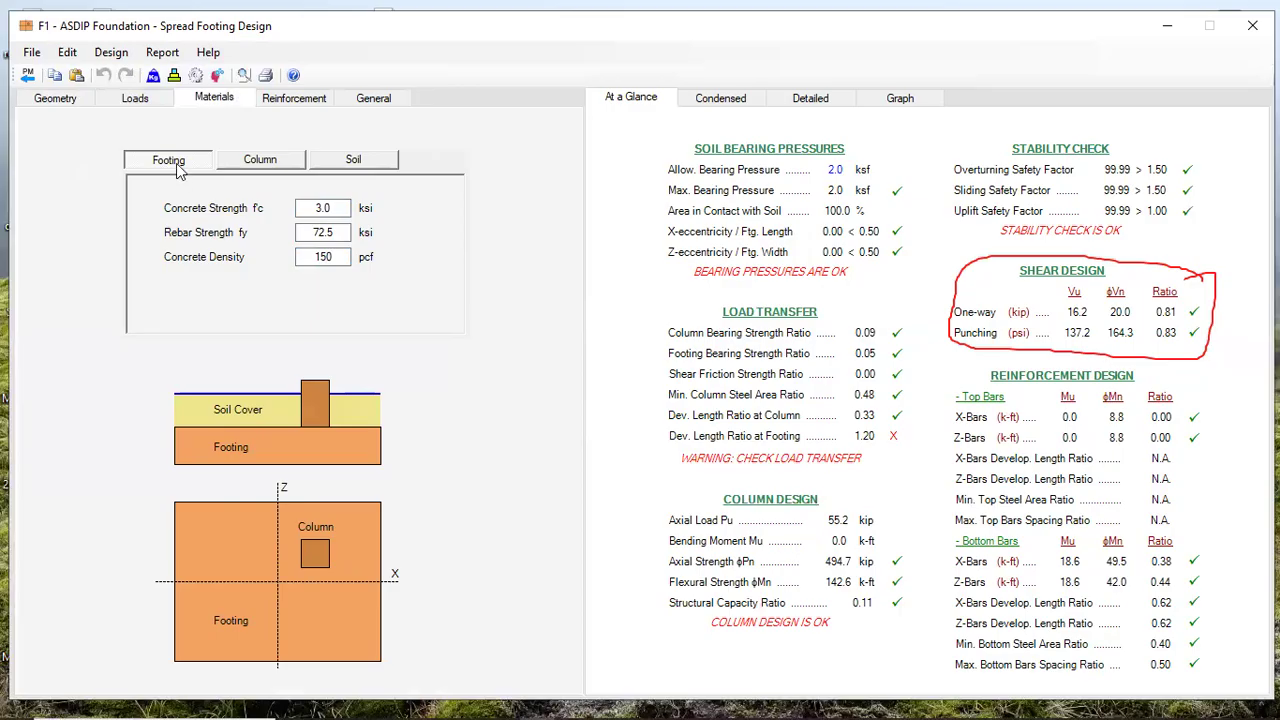
Set the column's dowel strength and ties strength fy to 72.5 ksi each
left_click(258, 162)
key("Tab")
key("Tab")
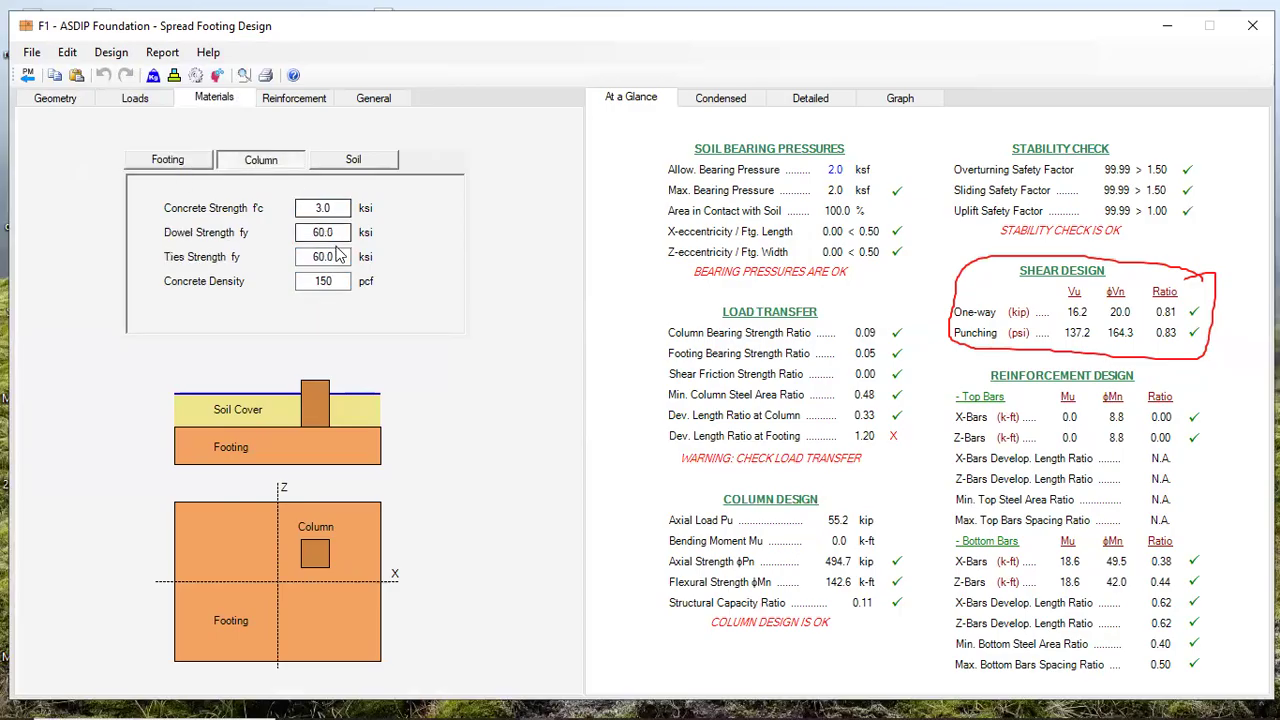
type("72.5")
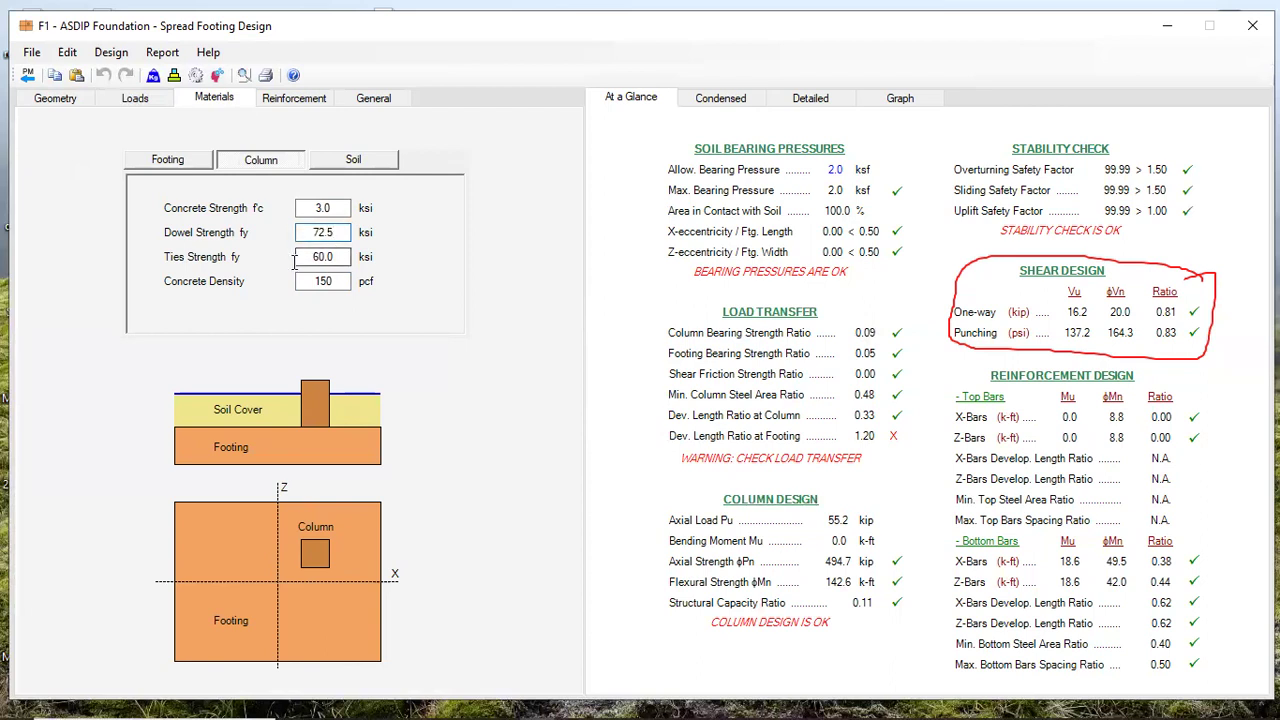
left_click(296, 257)
type("72.5")
left_click(326, 280)
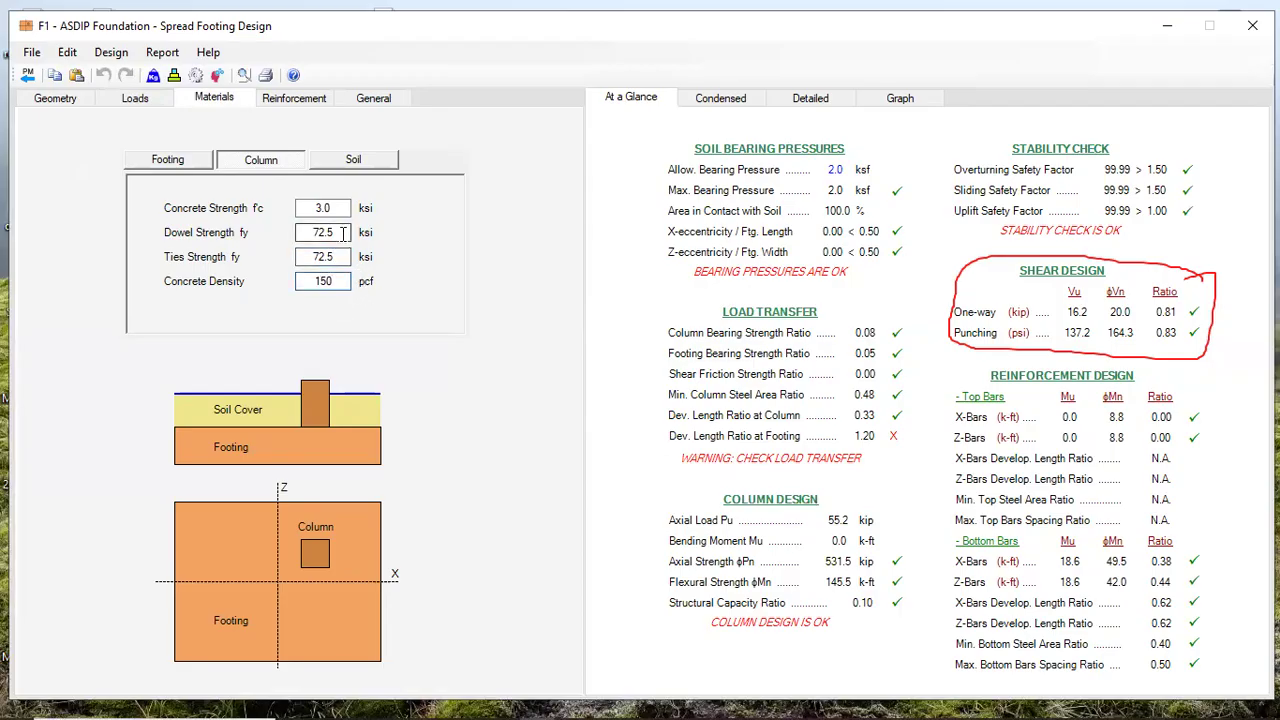
Review the soil's material properties and return to those of the column
left_click(358, 166)
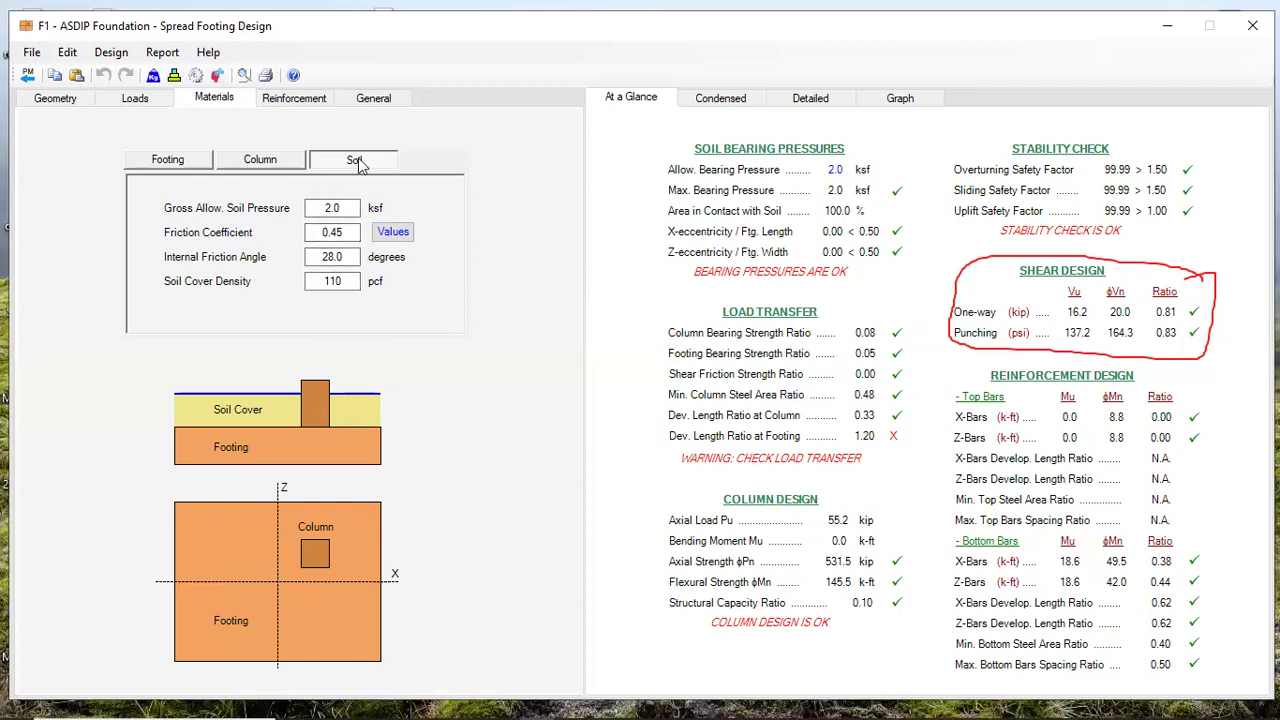
left_click(286, 166)
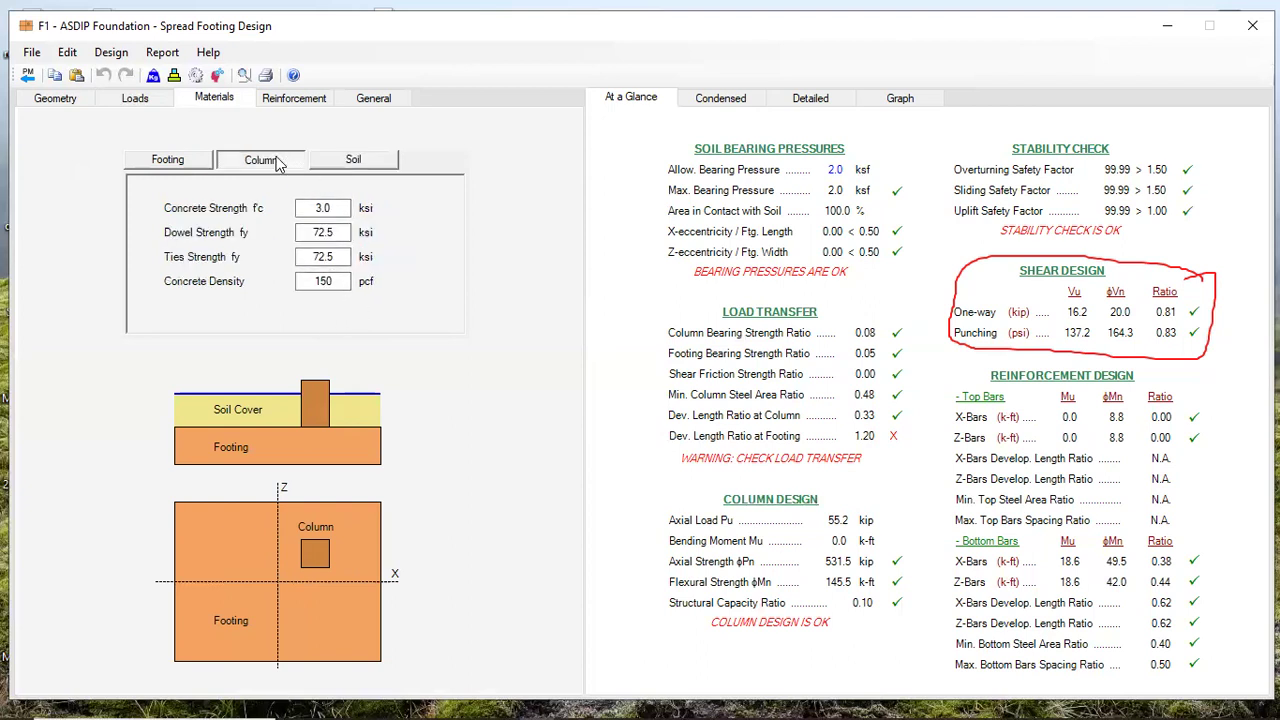
Review the footing's material properties and the soil cover among its geometry inputs
left_click(188, 160)
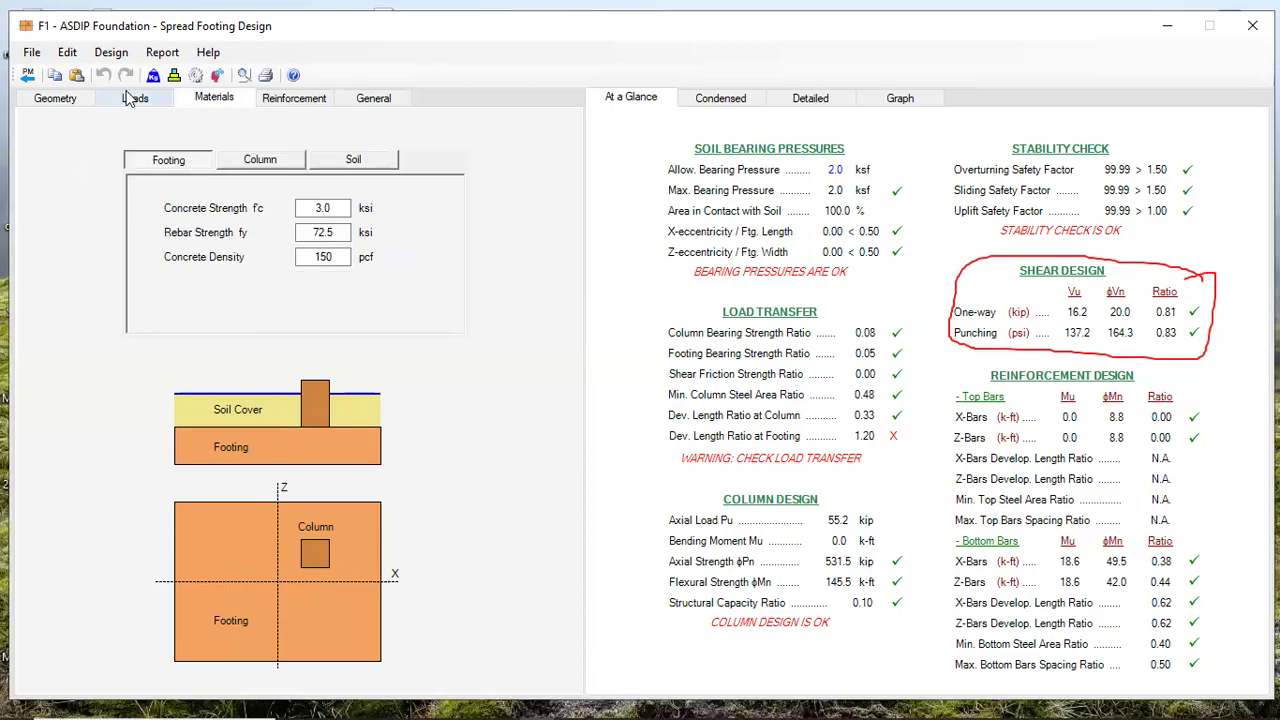
left_click(42, 97)
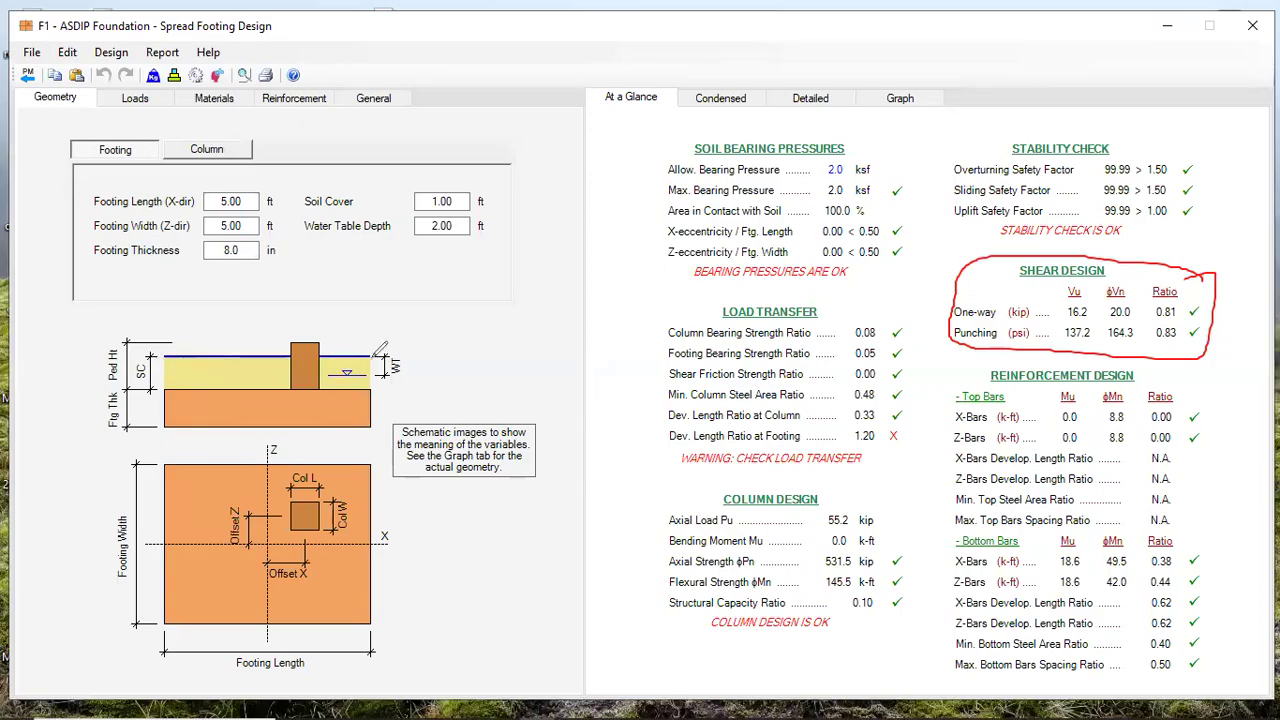
mouse_move(368, 356)
left_mouse_down()
mouse_move(373, 385)
mouse_move(405, 372)
left_mouse_up()
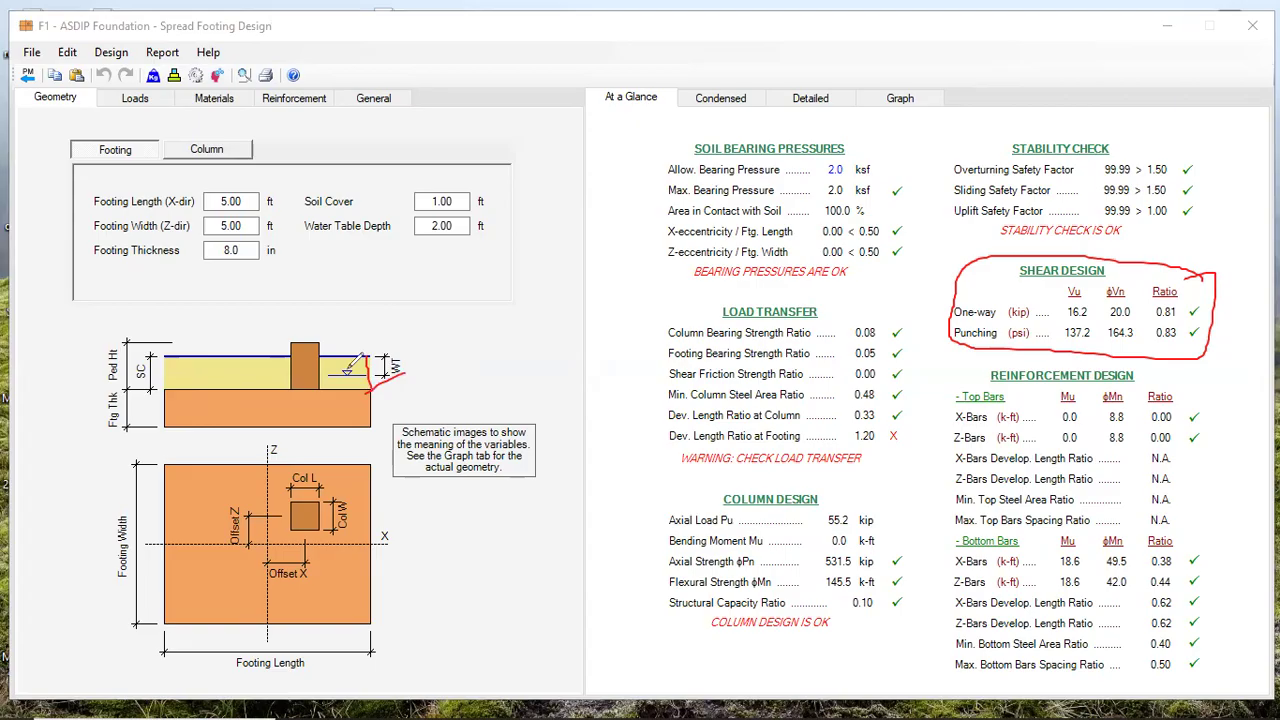
mouse_move(462, 171)
left_mouse_down()
mouse_move(310, 188)
mouse_move(320, 209)
mouse_move(449, 208)
mouse_move(498, 172)
mouse_move(462, 168)
left_mouse_up()
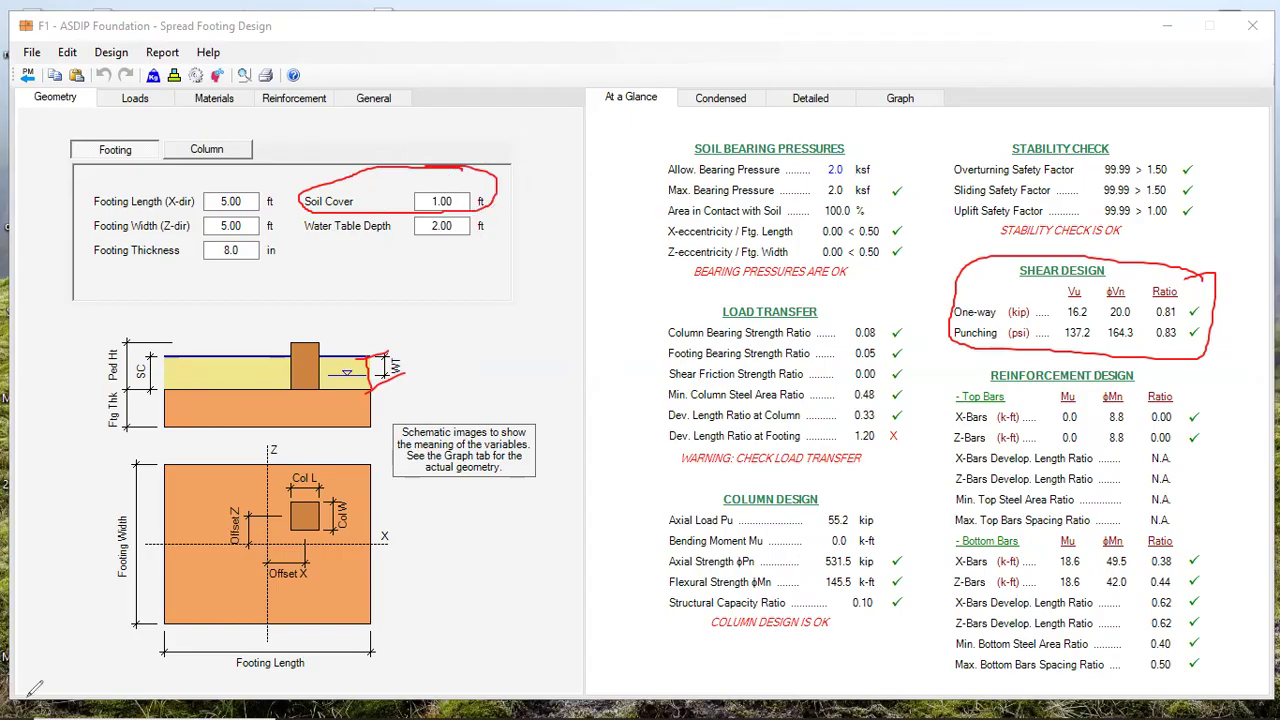
key("e")
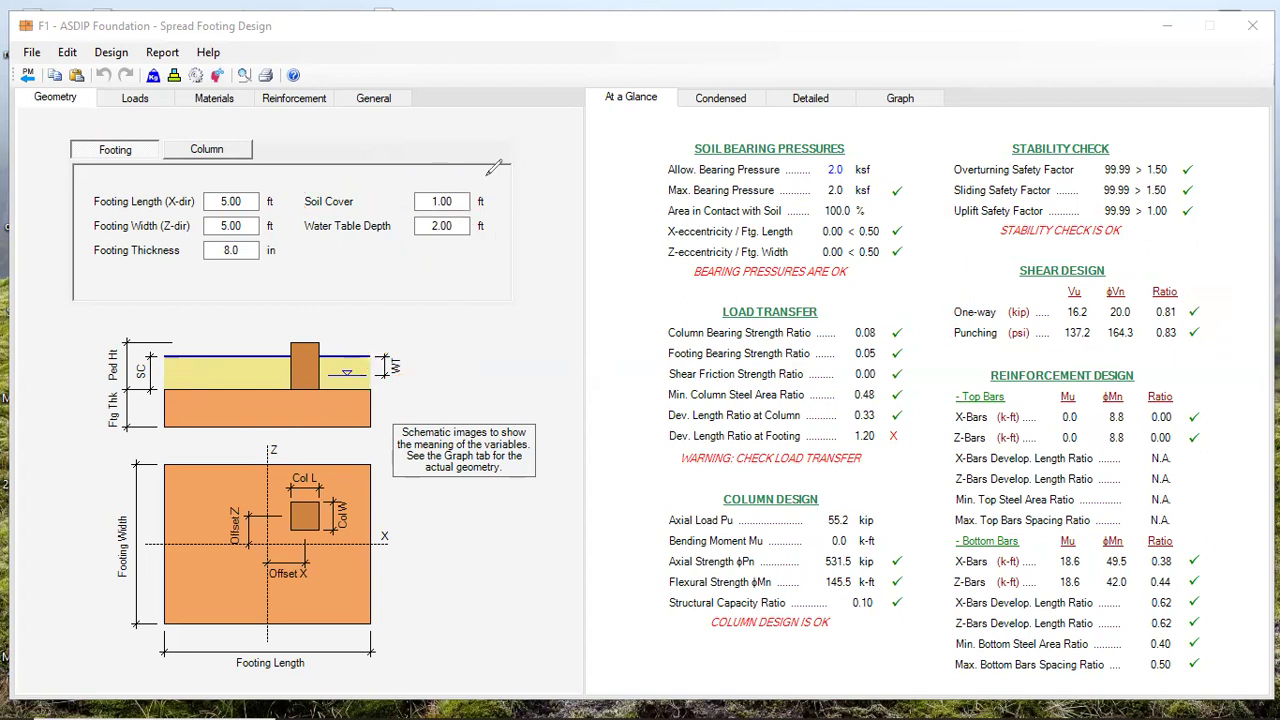
mouse_move(486, 168)
left_mouse_down()
mouse_move(422, 168)
mouse_move(408, 188)
mouse_move(490, 203)
mouse_move(500, 172)
mouse_move(460, 166)
left_mouse_up()
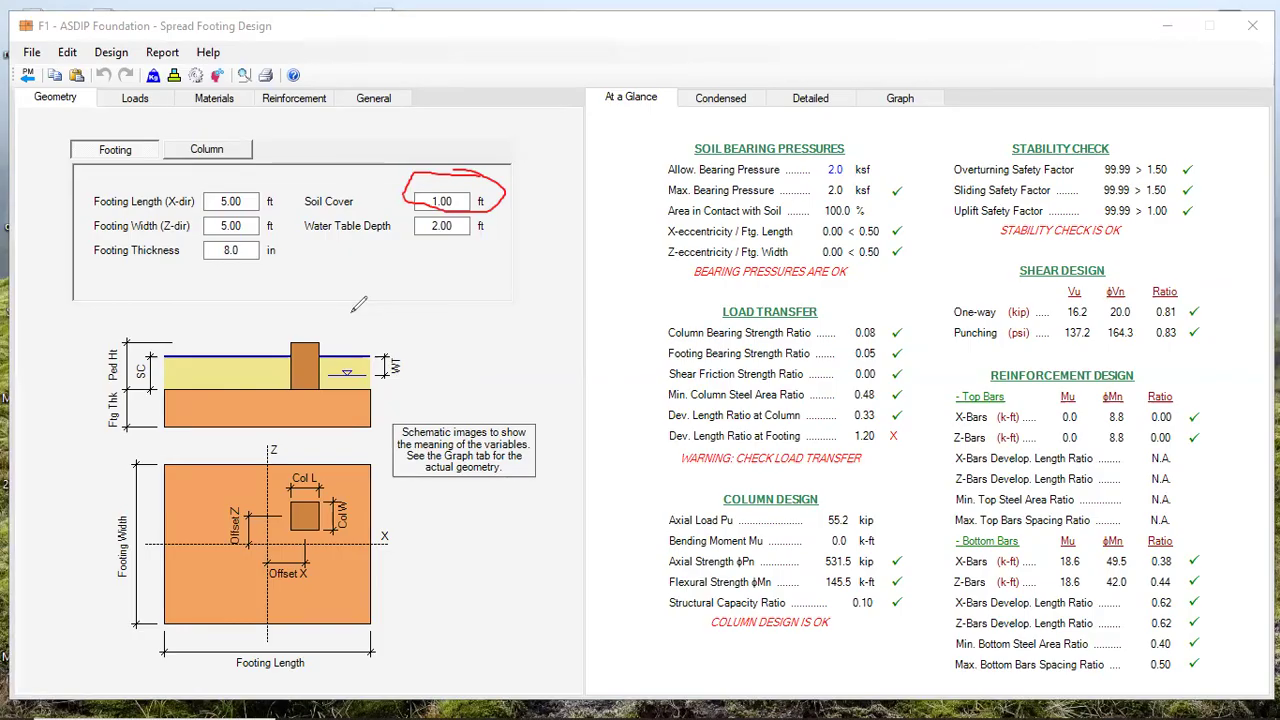
key("Escape")
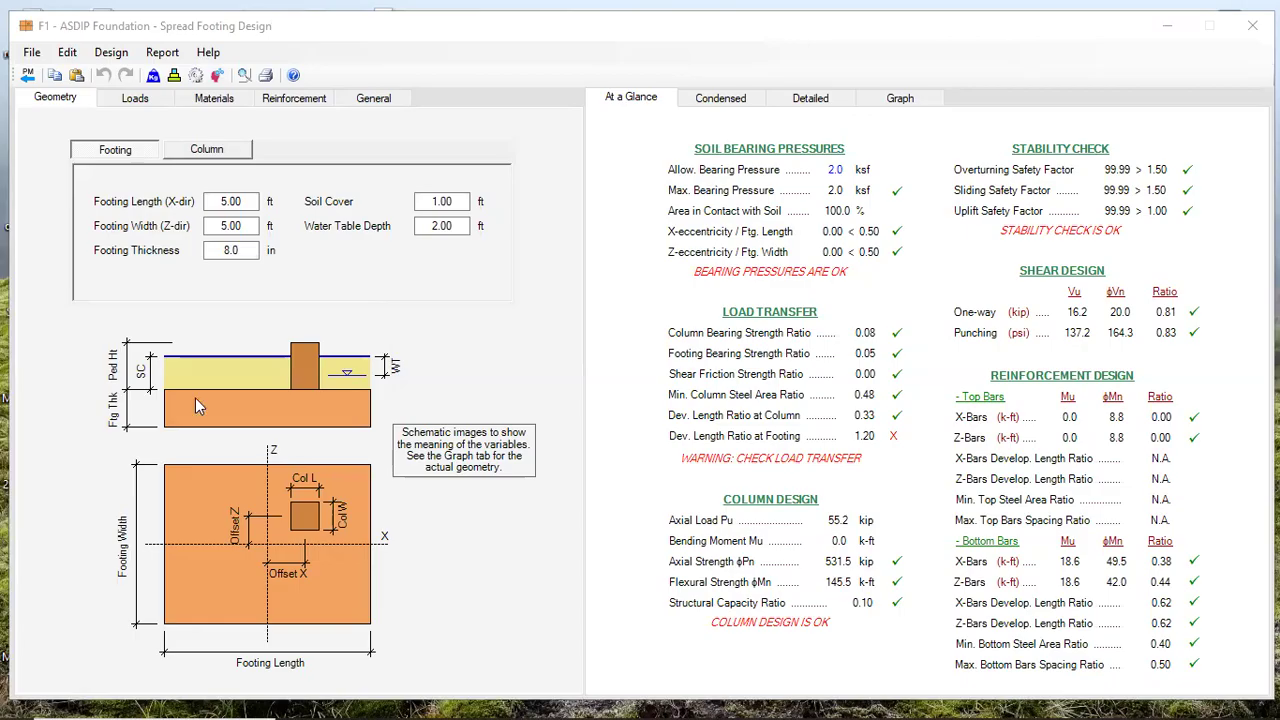
Try a soil cover of 2 ft above the footing
left_click(420, 202)
type("2")
left_click(459, 228)
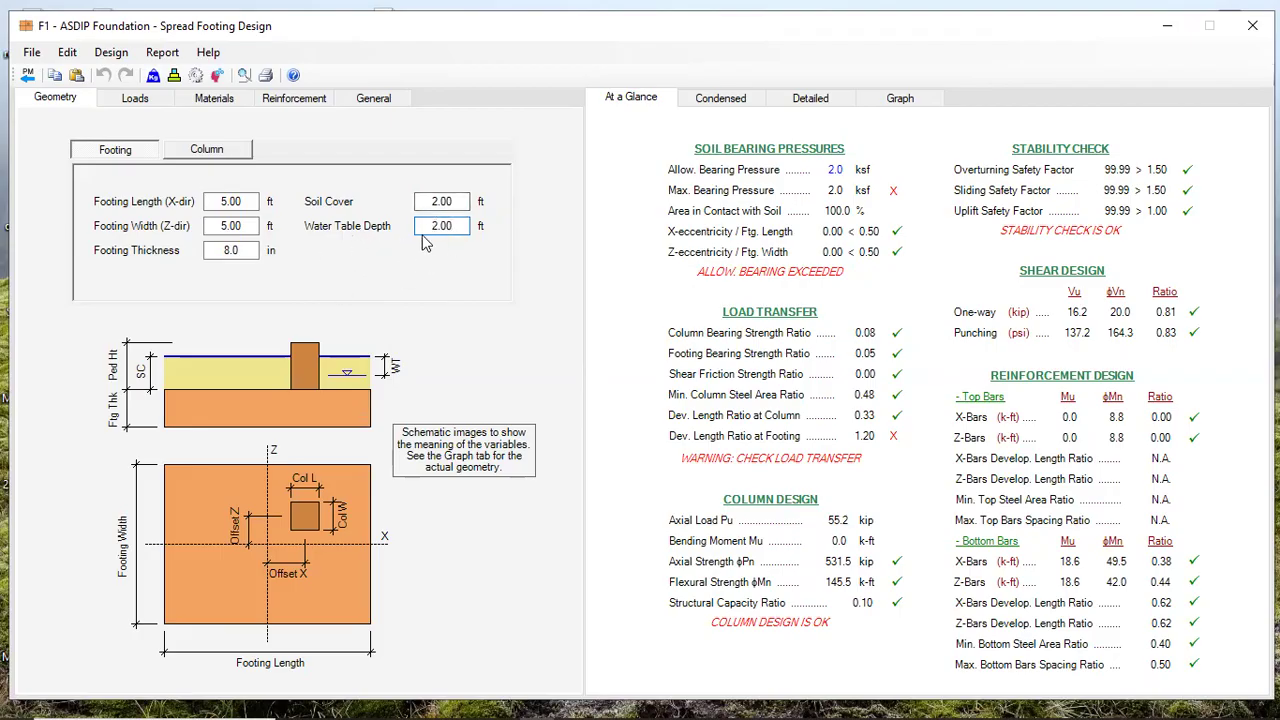
left_click(245, 251)
Try a soil cover of 1.5 ft above the footing and check the maximum bearing pressure
left_click(442, 201)
type("1.50")
left_click(461, 228)
key("Tab")
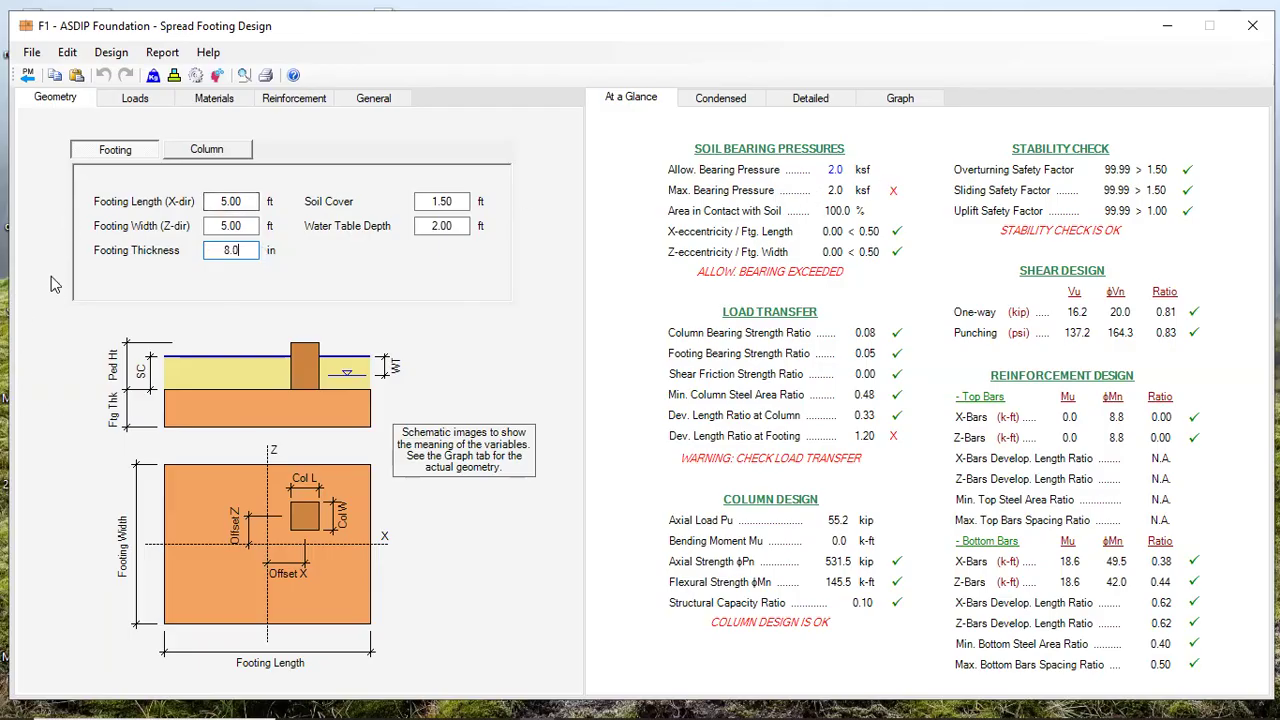
mouse_move(905, 172)
left_mouse_down()
mouse_move(664, 177)
mouse_move(656, 196)
mouse_move(825, 206)
mouse_move(905, 196)
mouse_move(904, 175)
left_mouse_up()
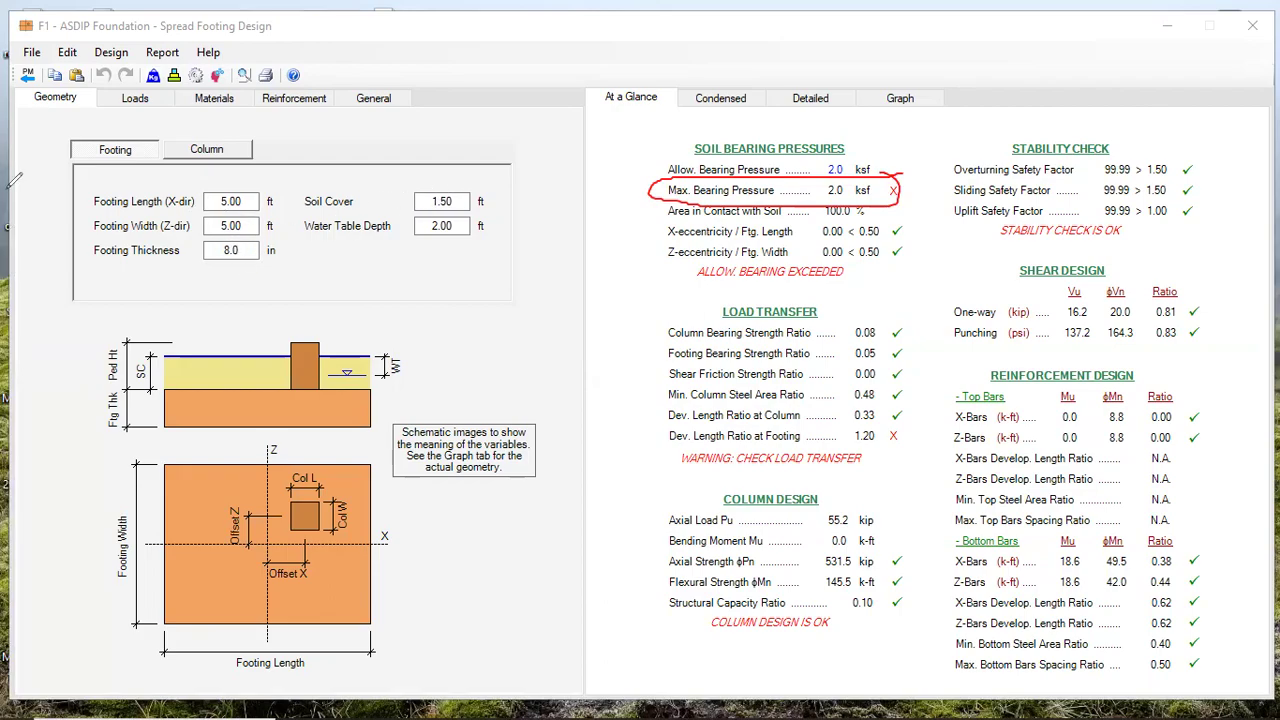
Set the soil cover above the footing to 1 ft
double_click(446, 201)
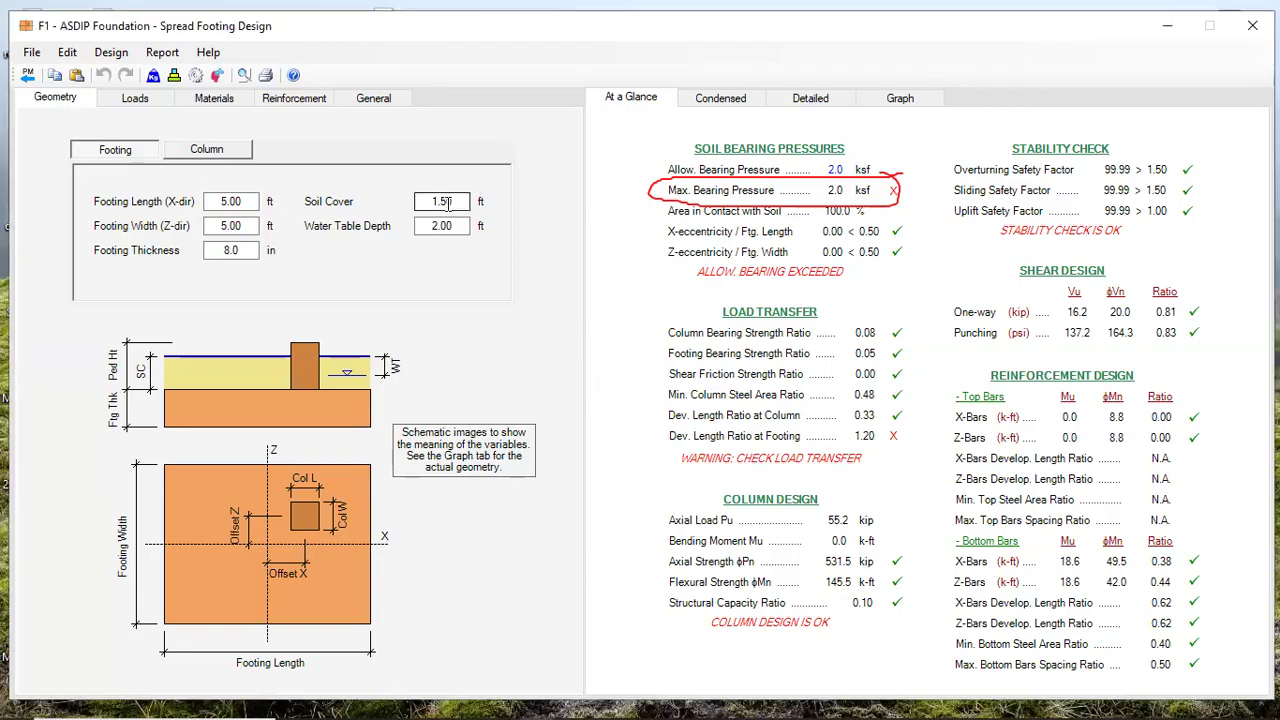
type("1")
key("Tab")
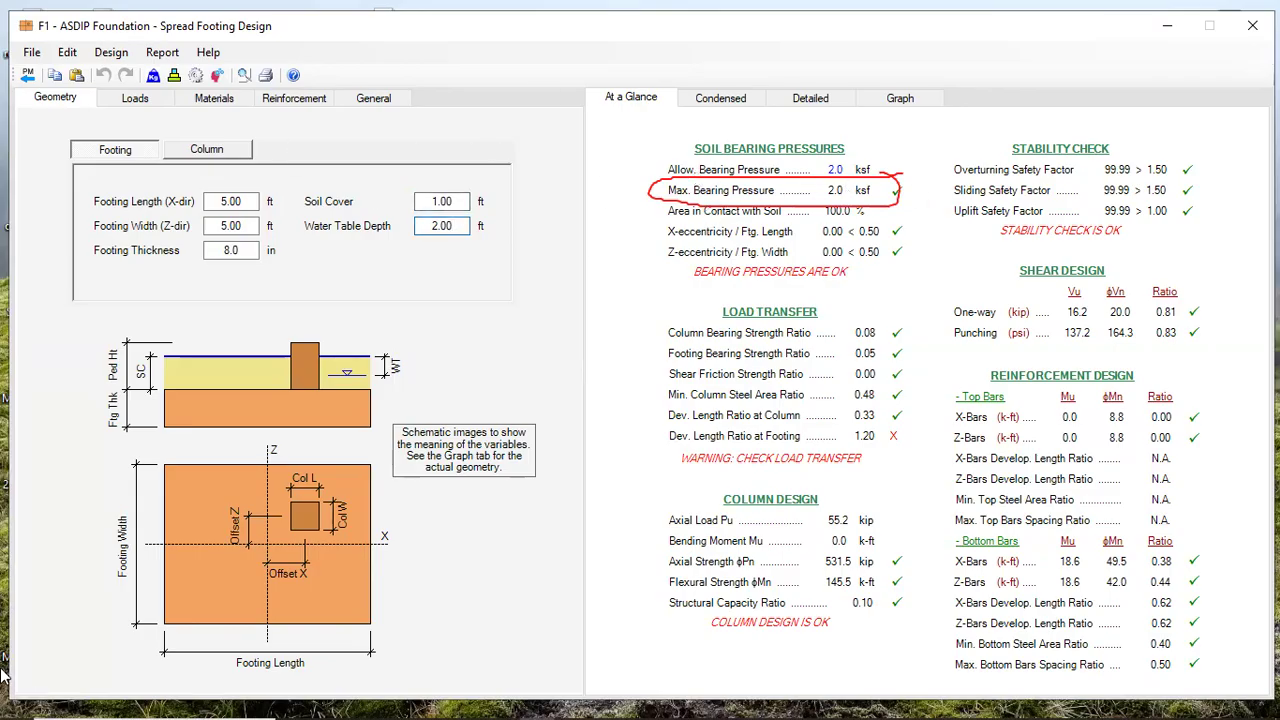
left_click(8, 571)
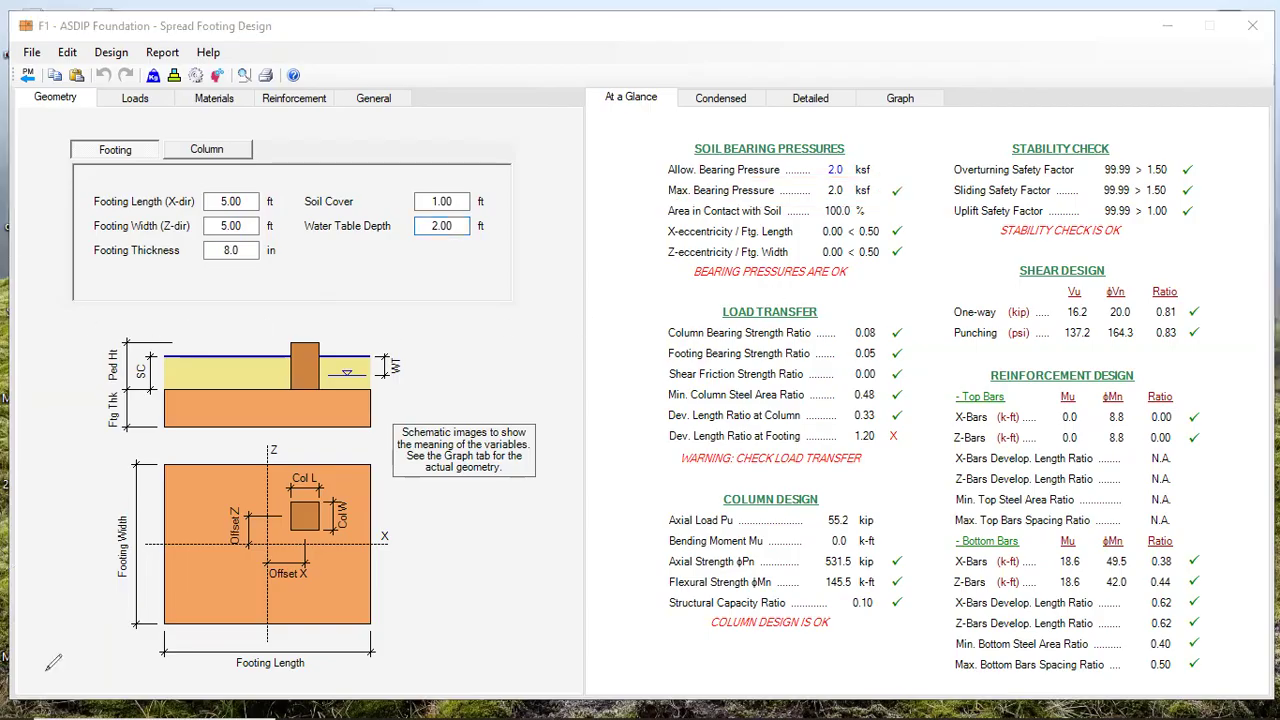
Try footing thicknesses of 7 in and 8 in
left_click(236, 252)
double_click(236, 252)
type("7")
left_click(249, 226)
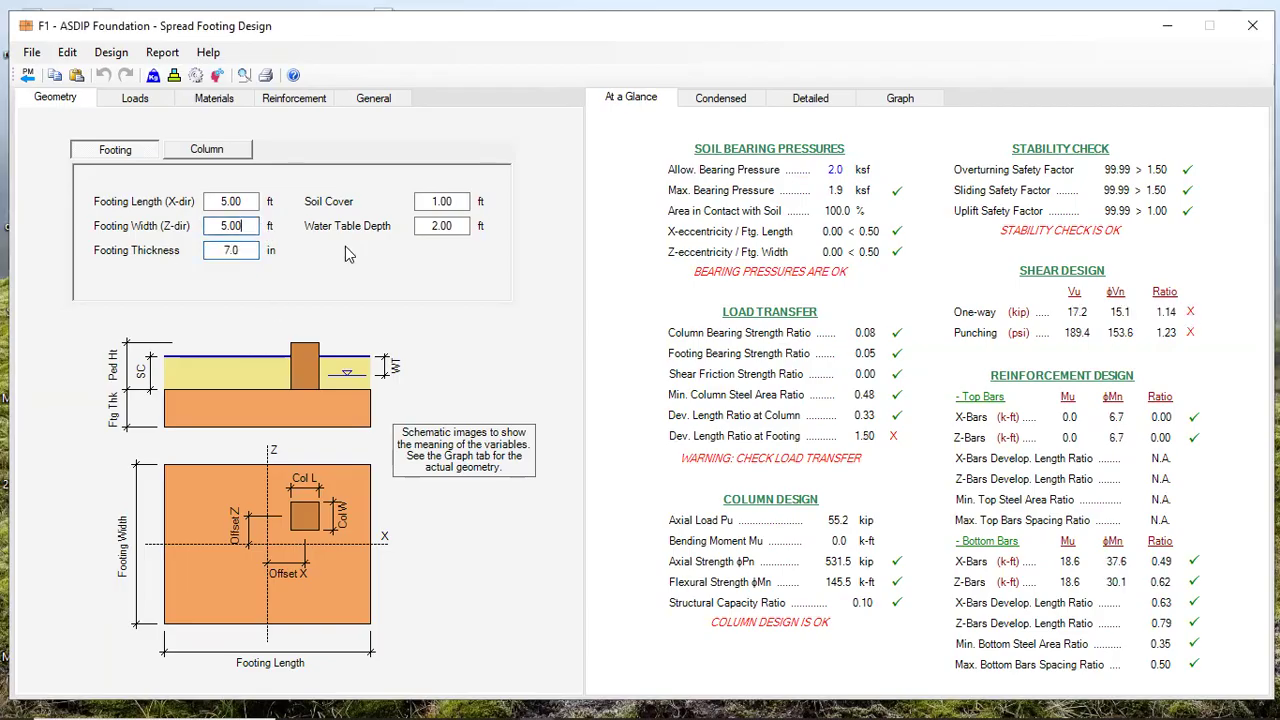
double_click(234, 250)
type("8")
left_click(249, 226)
Set the footing thickness to 10 in
double_click(245, 250)
type("10")
left_click(256, 225)
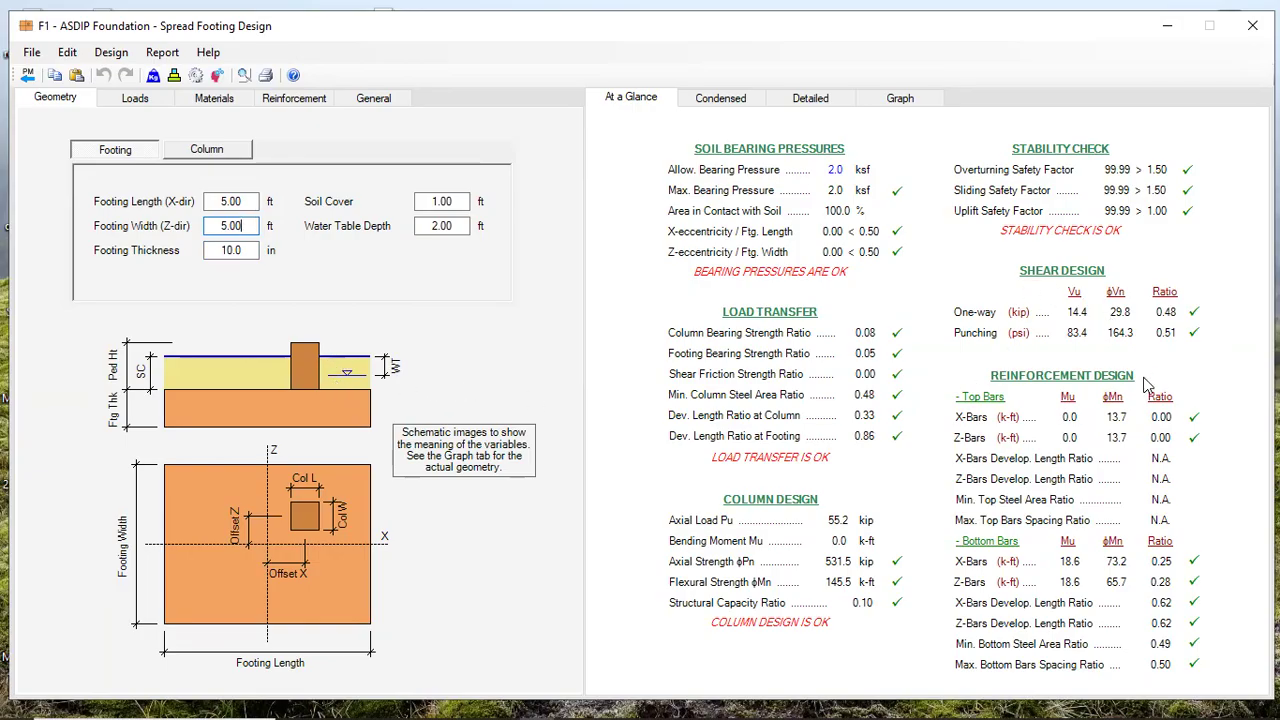
Set the concrete column's length in the X direction to 12 in and its width in the Z direction to 10 in
left_click(222, 157)
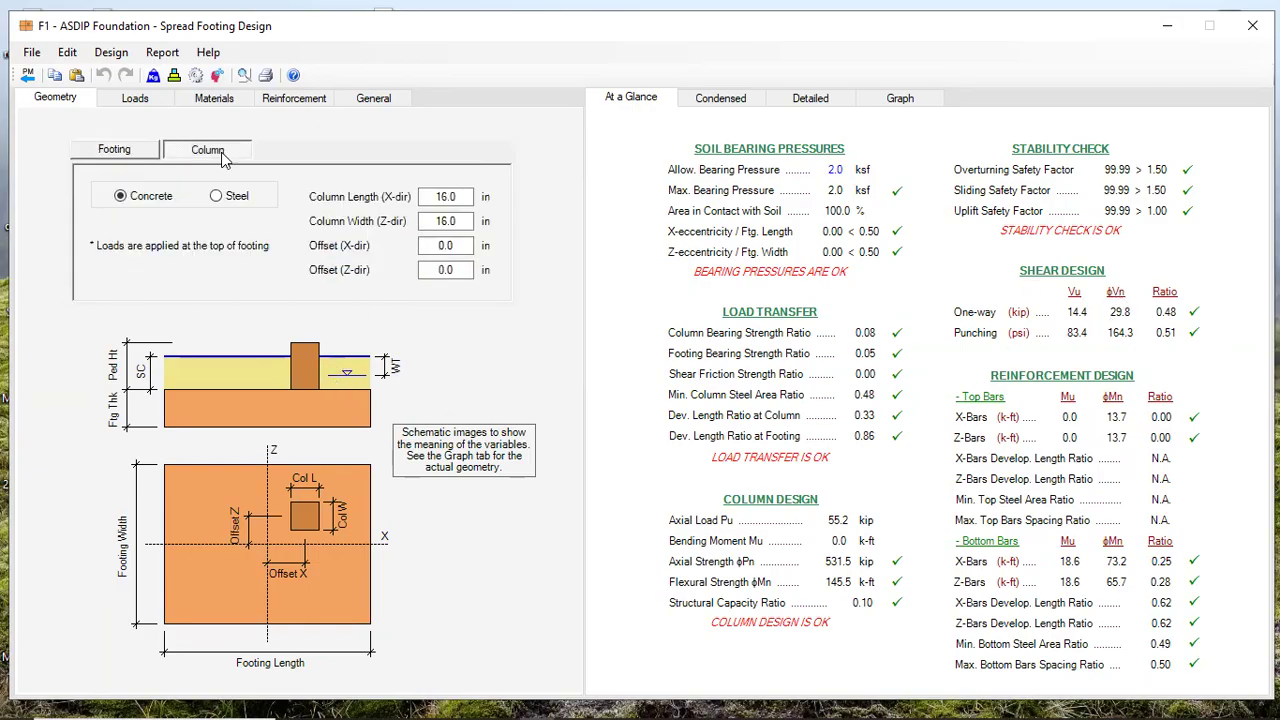
left_click_drag(463, 197, 408, 204)
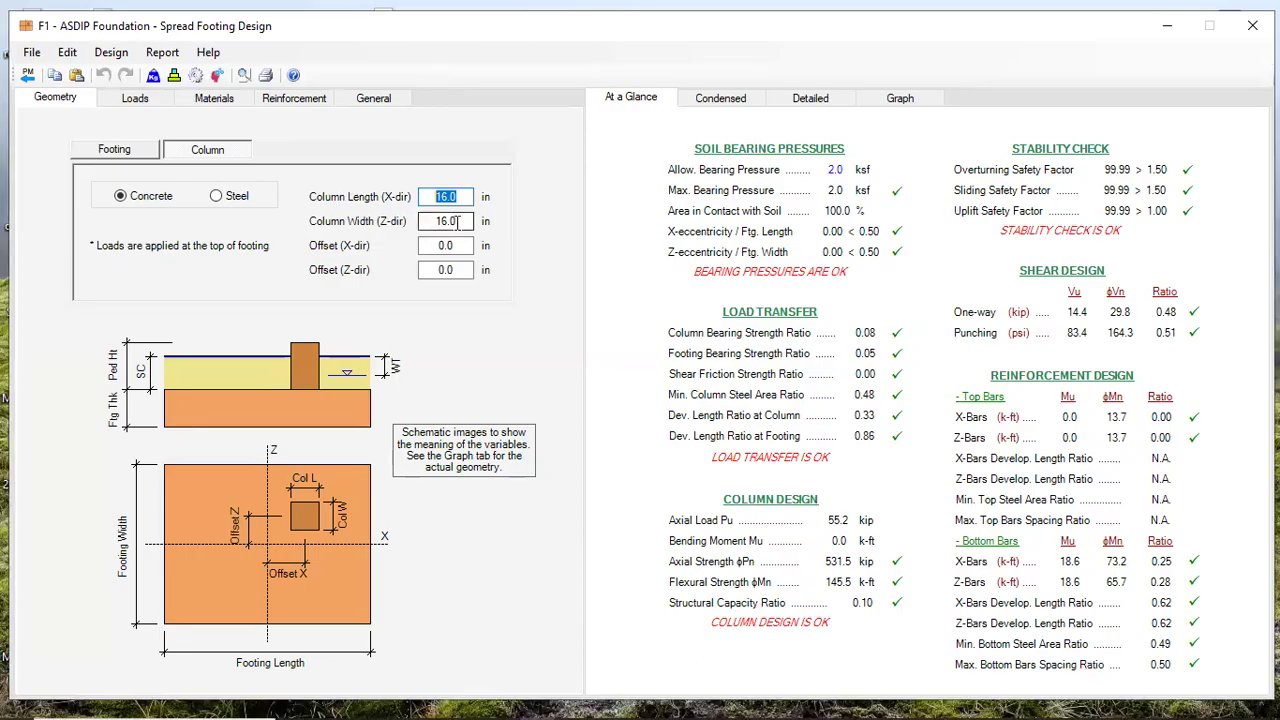
type("12")
left_click(424, 228)
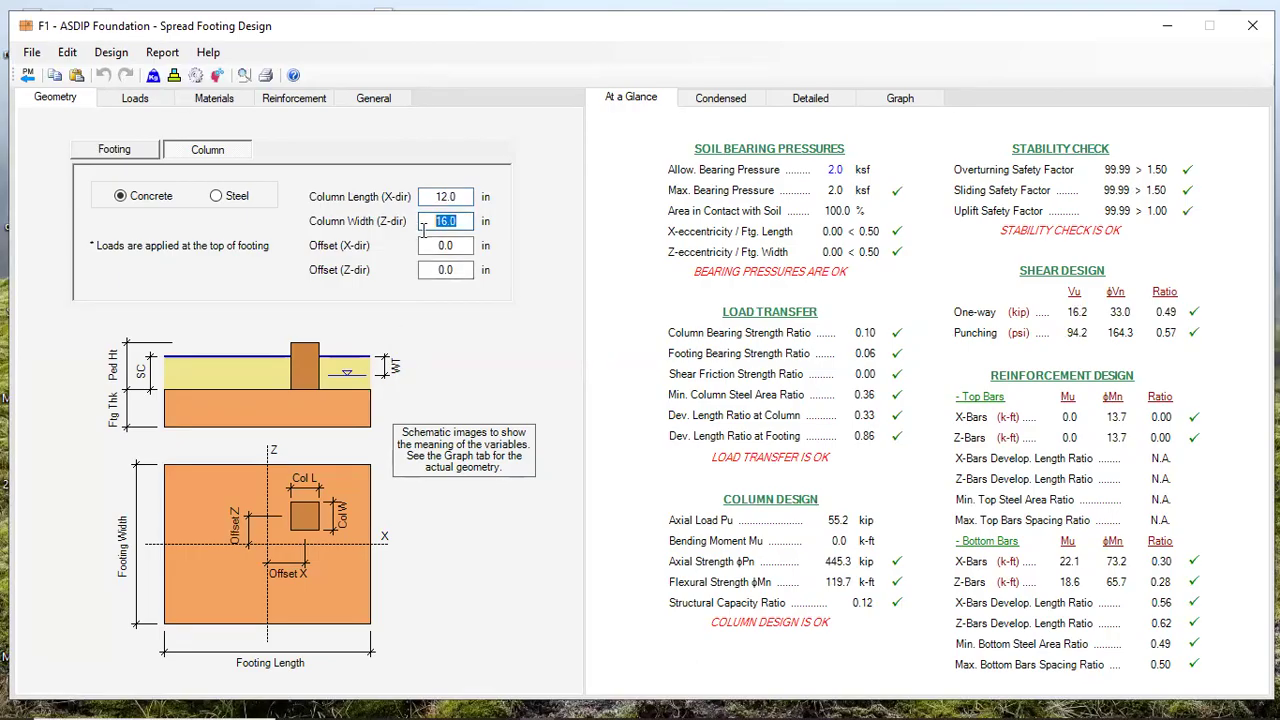
type("10")
left_click(452, 245)
left_click(453, 272)
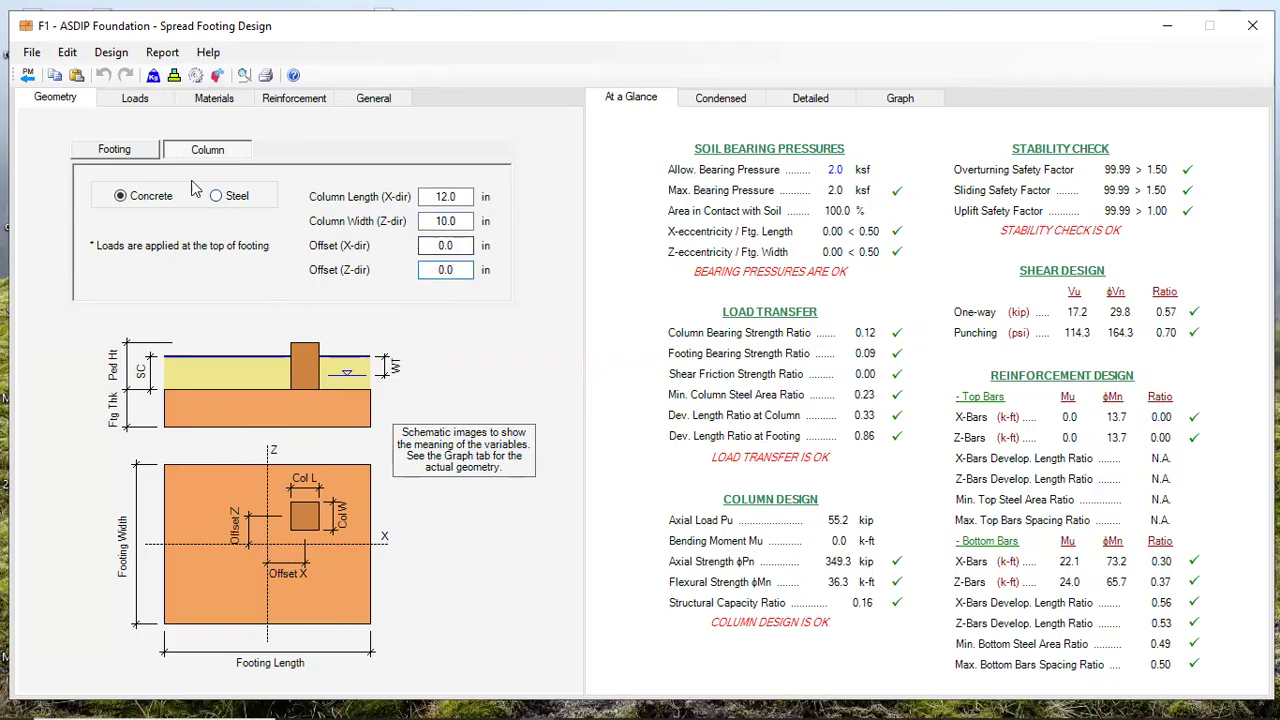
Review the dead load, the footing's material properties and its top and bottom reinforcement inputs
left_click(140, 98)
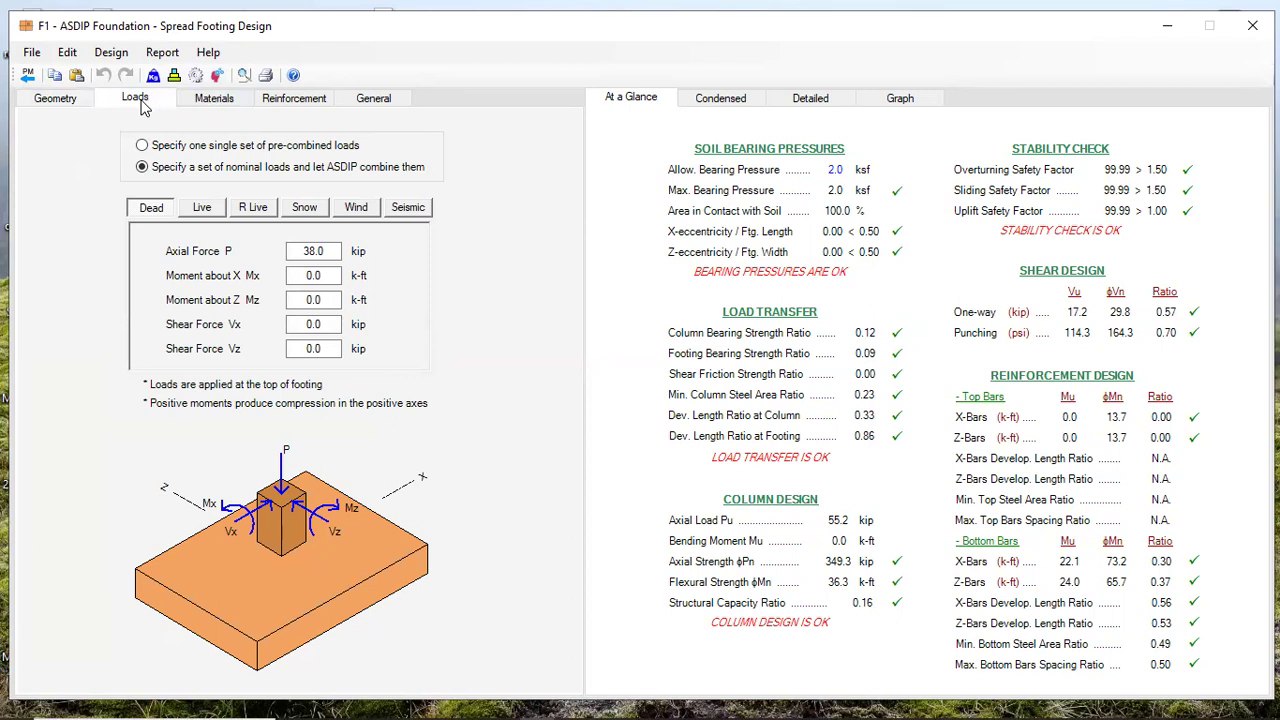
left_click(212, 100)
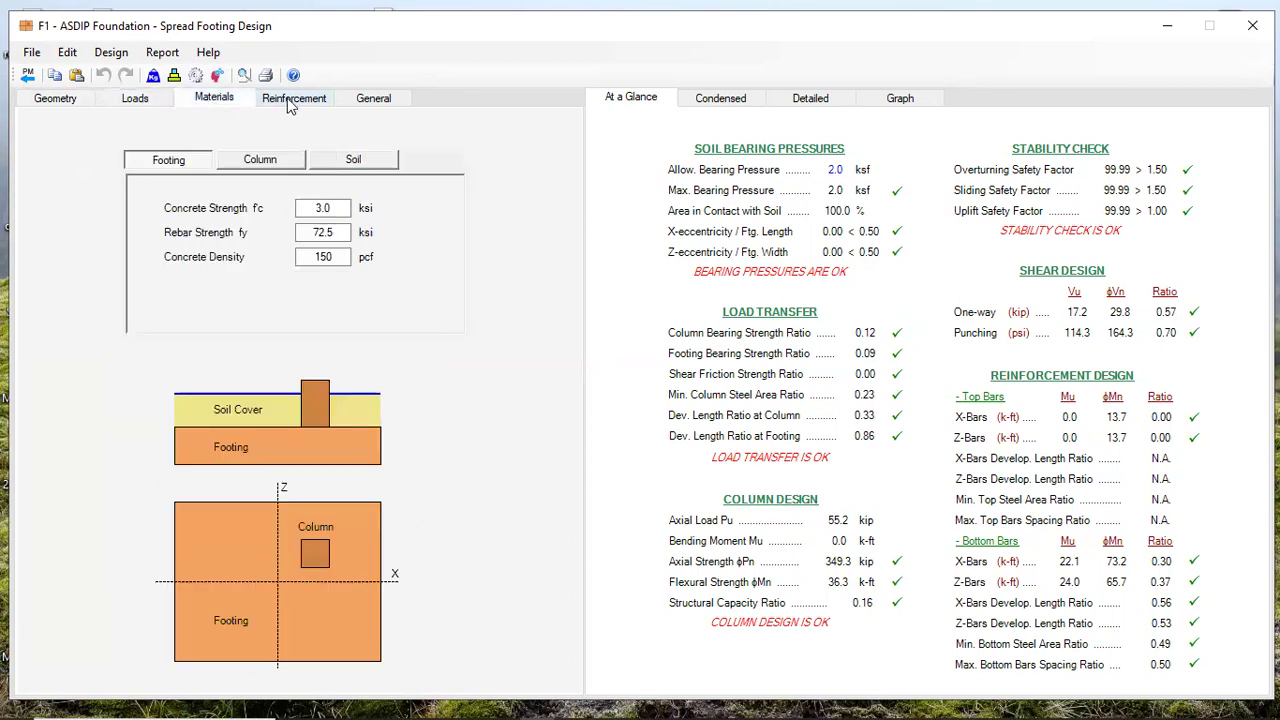
left_click(289, 104)
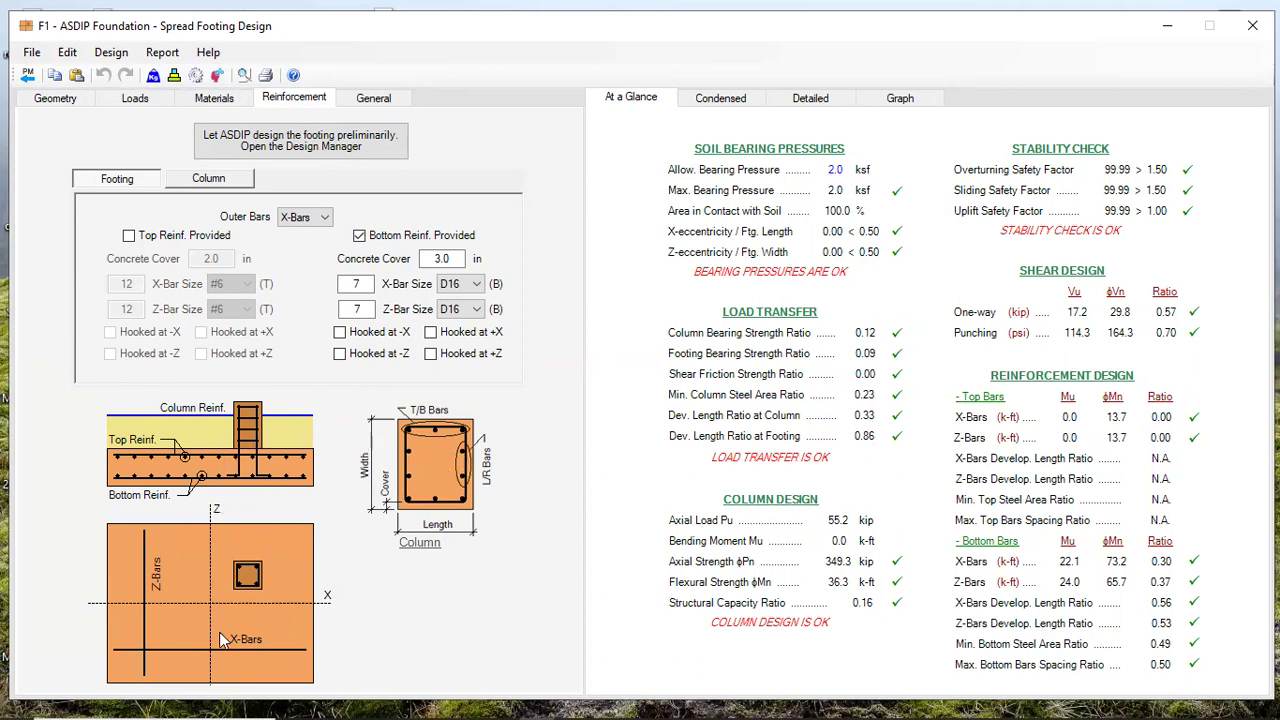
left_click(129, 237)
left_click(129, 237)
Examine the reinforcement design results for the top and bottom bars and the layout of the X and Z bars
mouse_move(1172, 372)
left_mouse_down()
mouse_move(980, 354)
mouse_move(948, 430)
mouse_move(950, 662)
mouse_move(1006, 688)
mouse_move(1118, 692)
mouse_move(1232, 668)
mouse_move(1256, 476)
mouse_move(1192, 370)
mouse_move(1164, 362)
left_mouse_up()
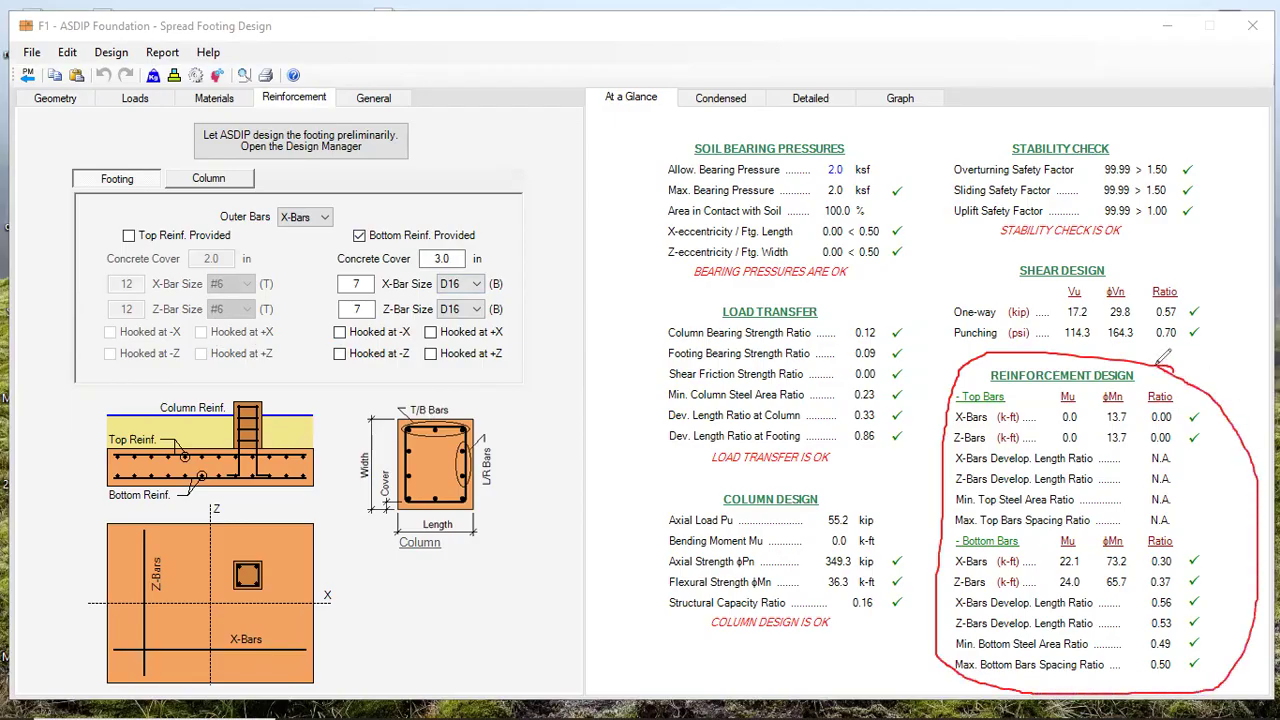
mouse_move(1016, 364)
left_mouse_down()
mouse_move(1112, 510)
mouse_move(1106, 524)
left_mouse_up()
left_click_drag(1130, 356, 1000, 525)
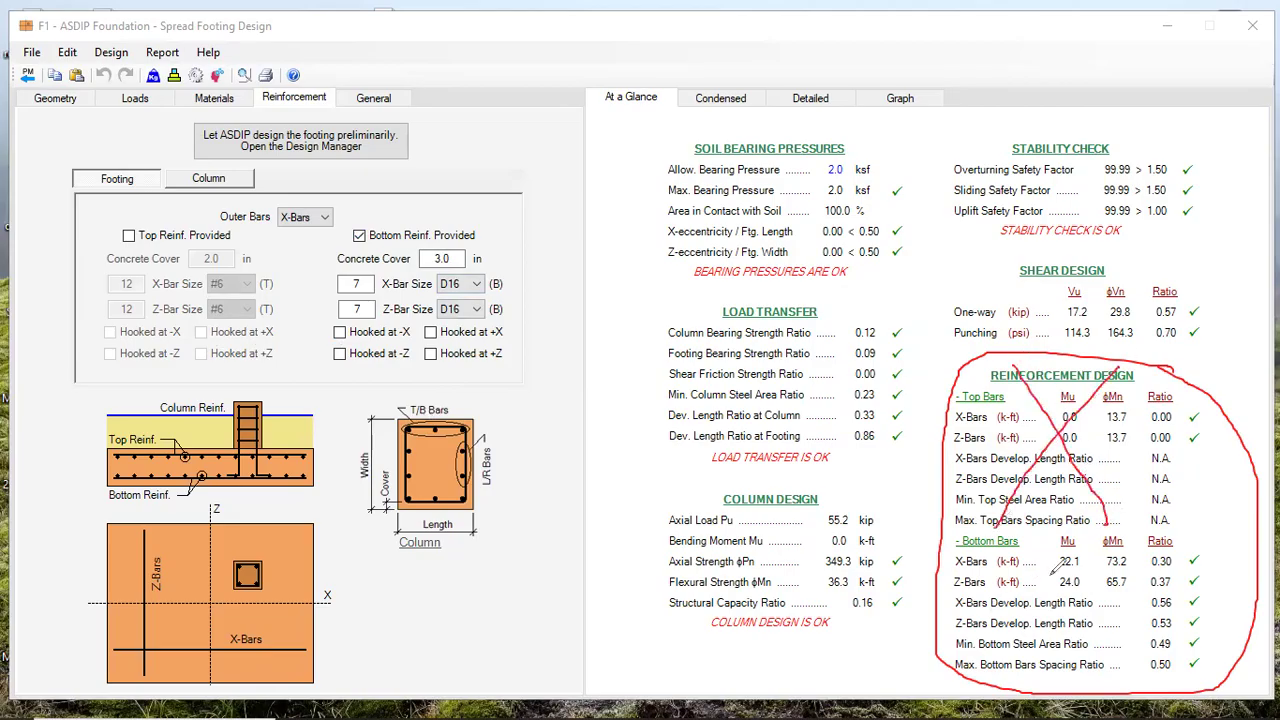
mouse_move(1214, 572)
left_mouse_down()
mouse_move(1230, 590)
mouse_move(1240, 560)
mouse_move(1264, 582)
left_mouse_up()
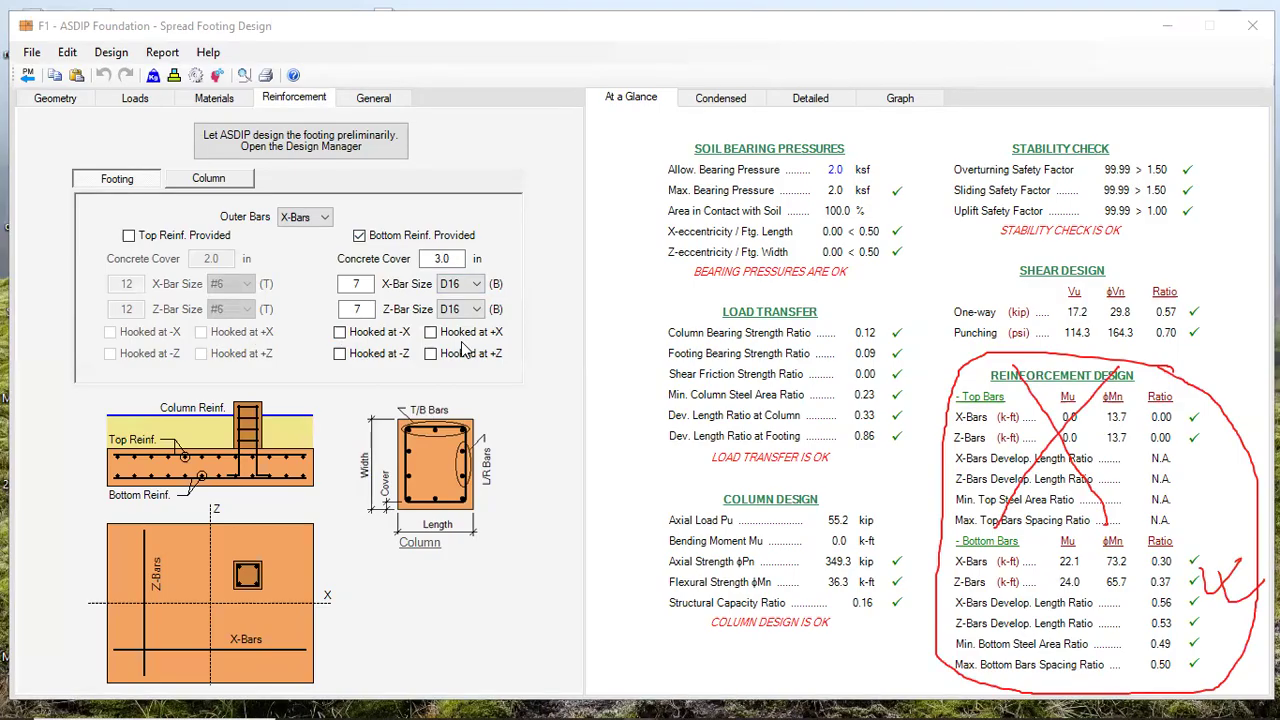
left_click(367, 284)
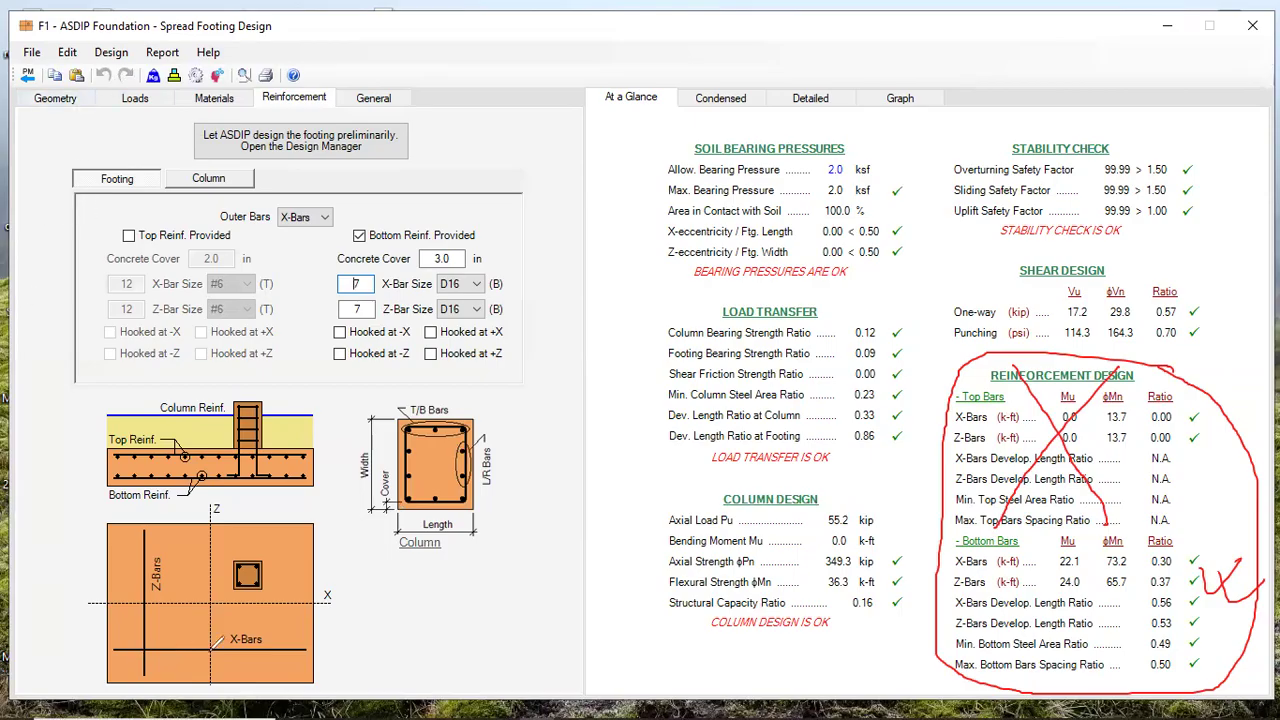
mouse_move(184, 652)
left_mouse_down()
mouse_move(196, 596)
mouse_move(182, 520)
mouse_move(186, 545)
mouse_move(210, 543)
mouse_move(190, 680)
left_mouse_up()
left_click_drag(214, 522, 238, 664)
left_click_drag(270, 516, 282, 674)
left_click_drag(306, 526, 312, 672)
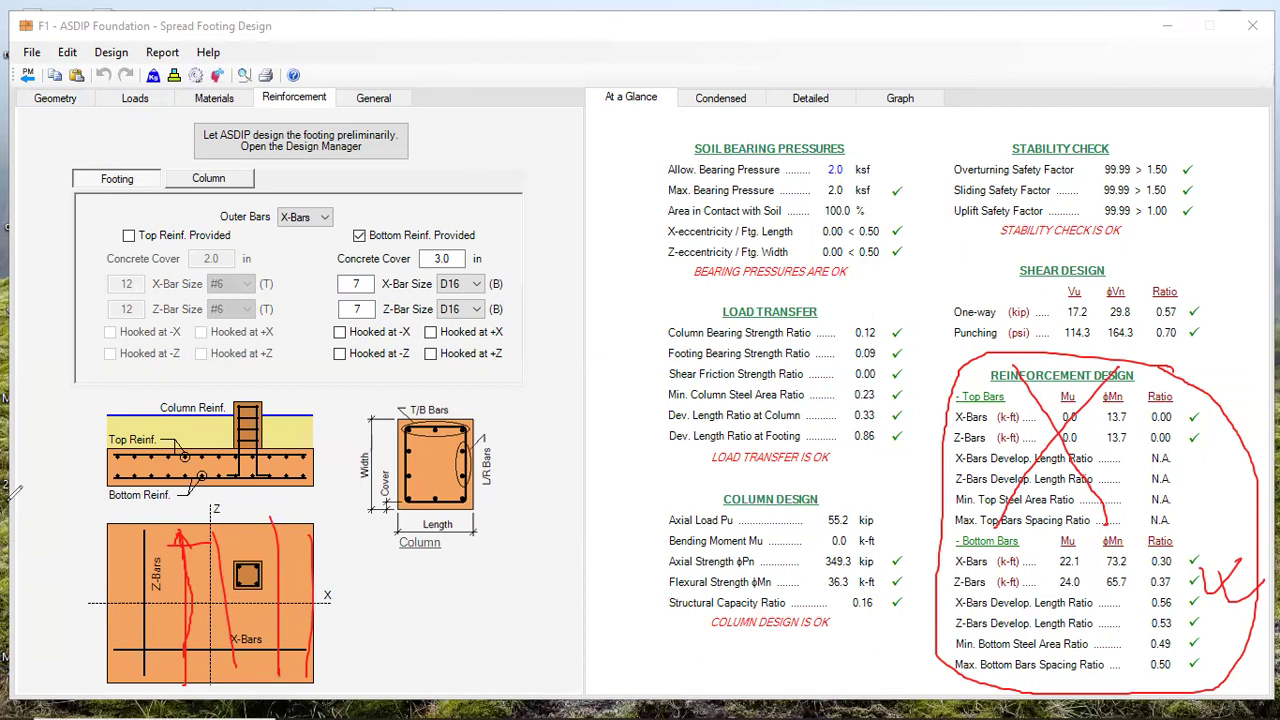
left_click(10, 499)
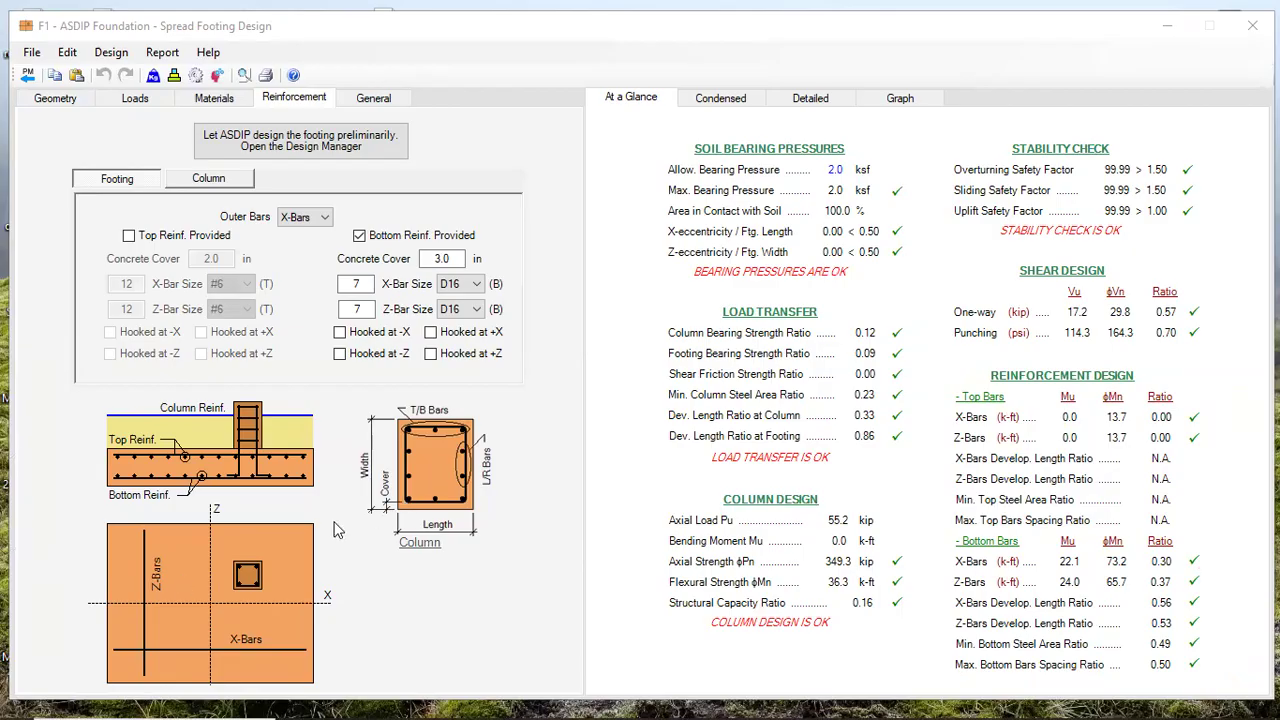
Try 3 bottom bars in each of the X and Z directions and check the minimum steel area and maximum spacing ratios
left_click(357, 285)
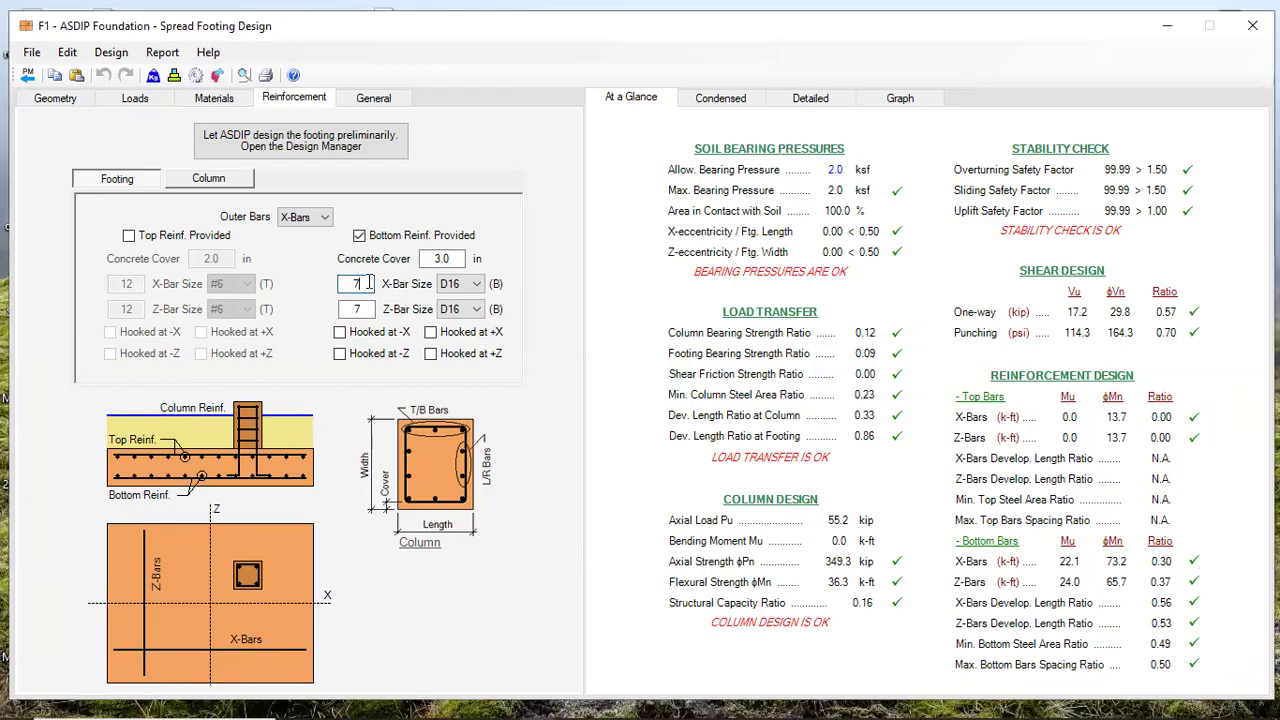
double_click(357, 283)
type("3")
double_click(357, 309)
type("3")
left_click(365, 285)
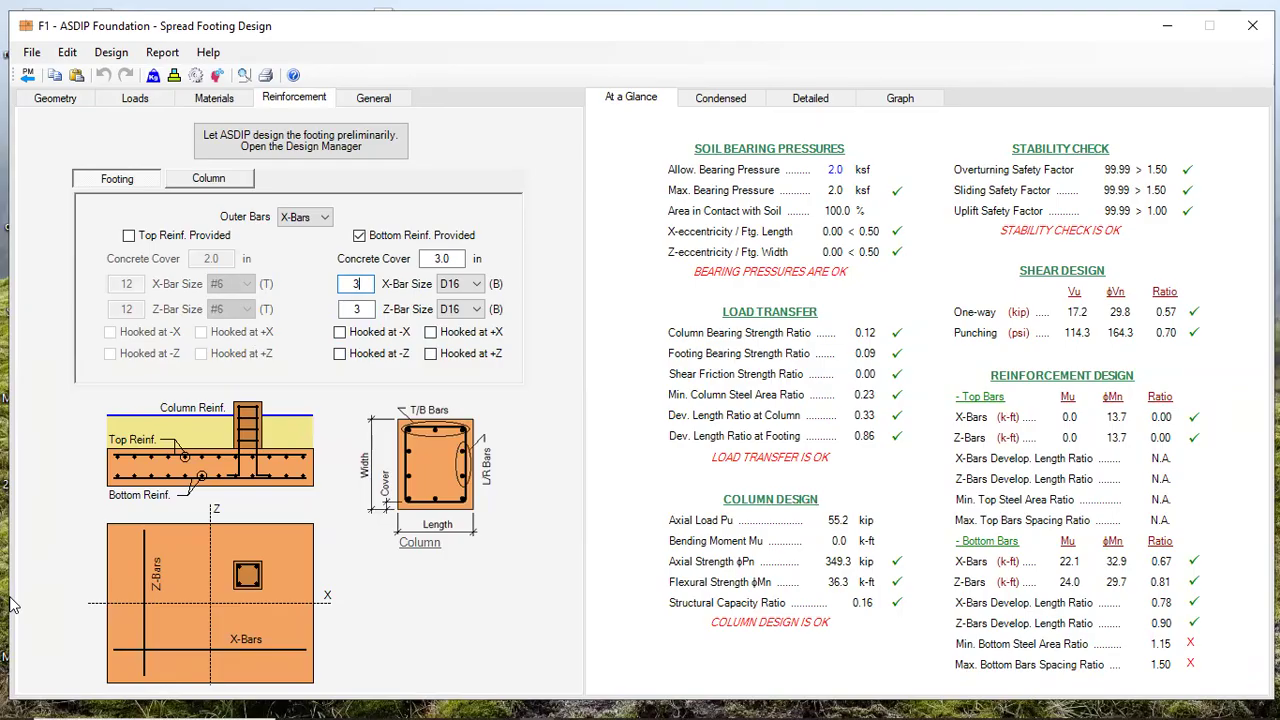
mouse_move(1232, 621)
left_mouse_down()
mouse_move(928, 645)
mouse_move(985, 688)
mouse_move(1180, 675)
mouse_move(1220, 650)
mouse_move(1223, 625)
left_mouse_up()
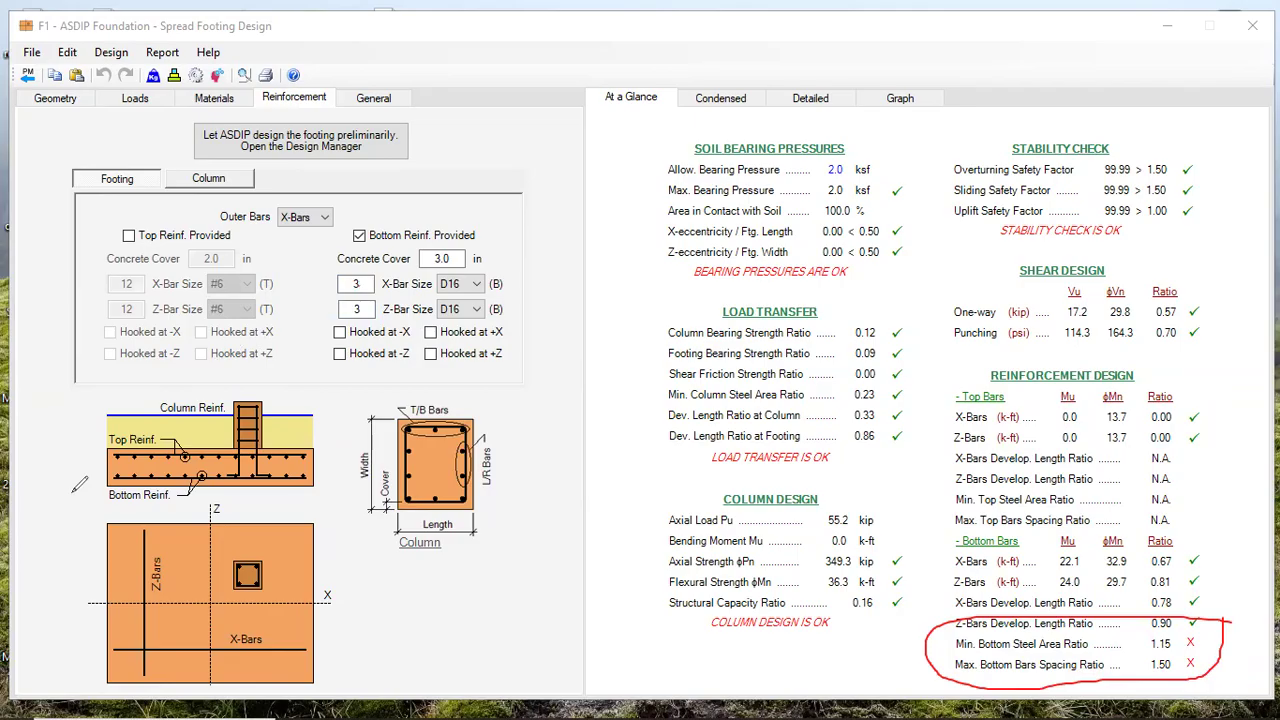
key("Escape")
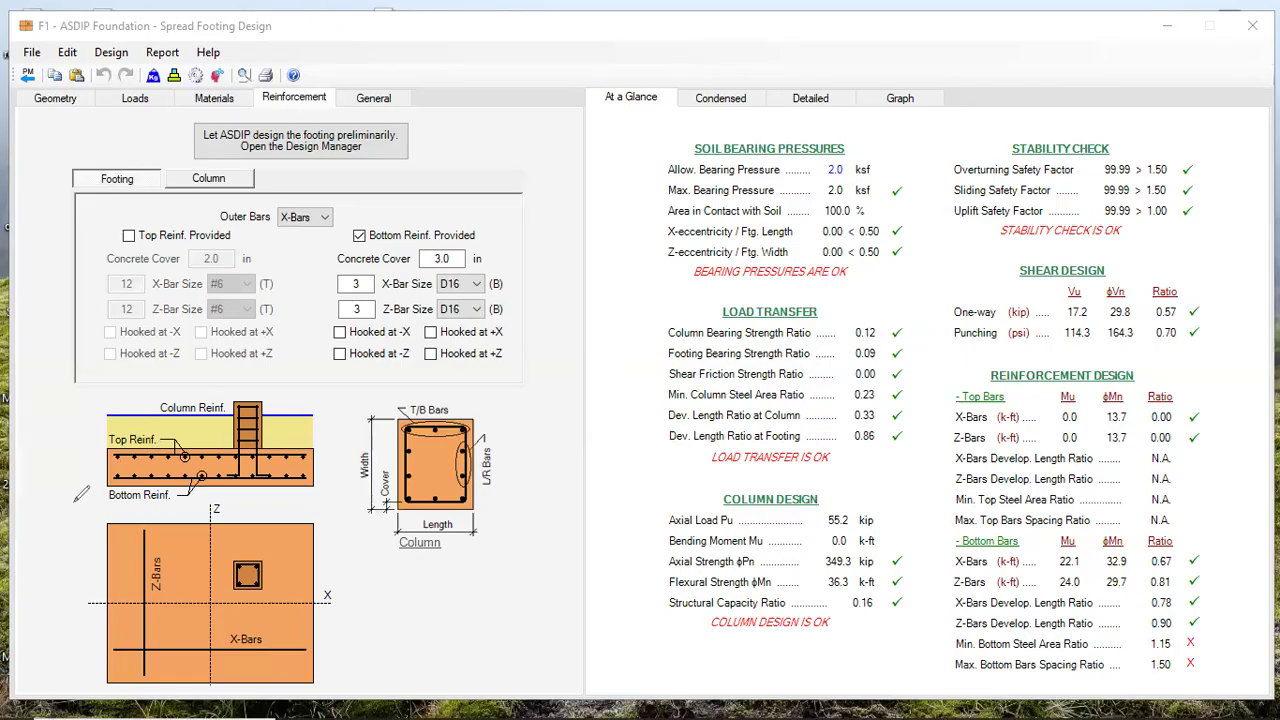
Set the footing's bottom reinforcement to 4 X-bars and 4 Z-bars
double_click(356, 284)
type("4")
double_click(372, 308)
type("4")
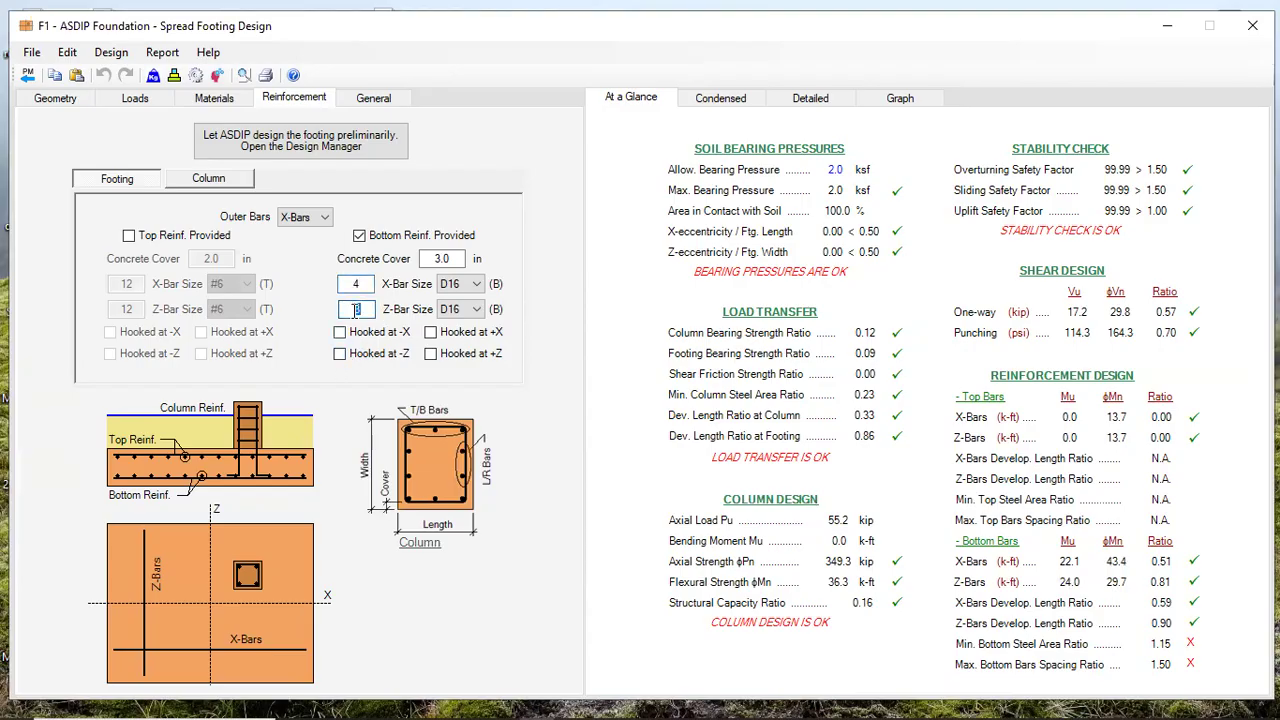
left_click(366, 284)
Check the general settings and open the column's reinforcement inputs
left_click(381, 98)
left_click(300, 98)
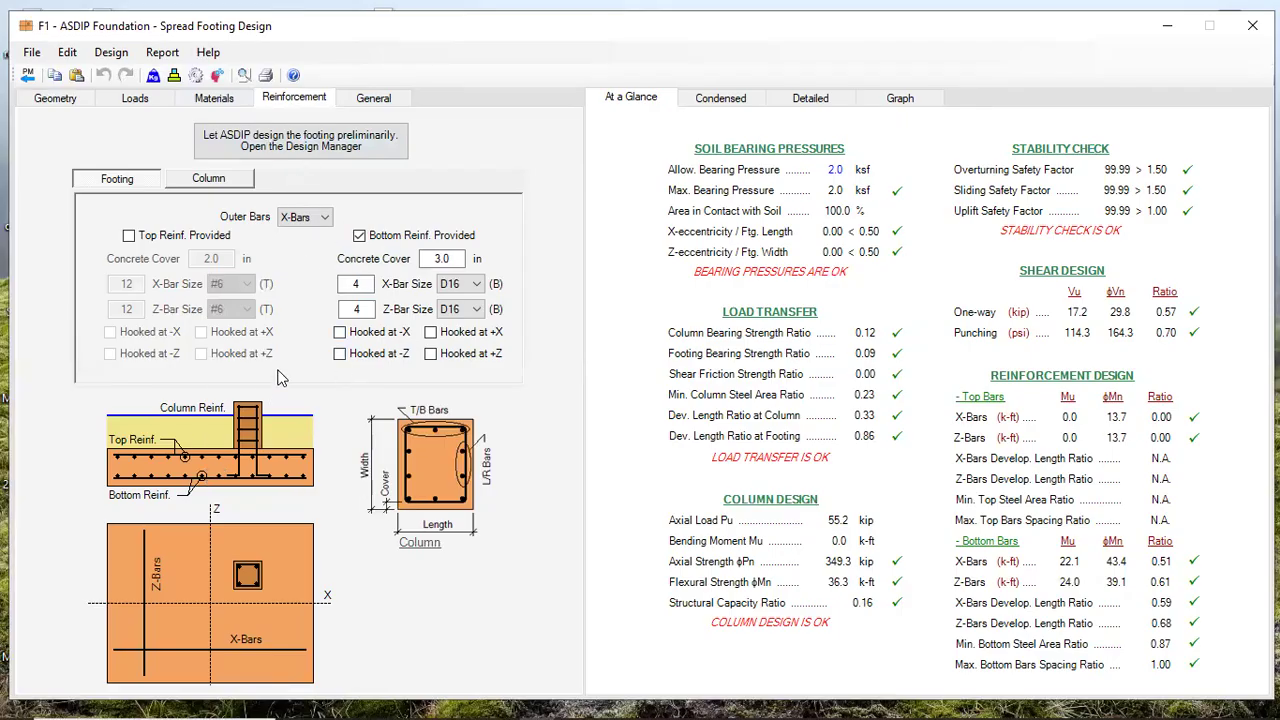
left_click(211, 178)
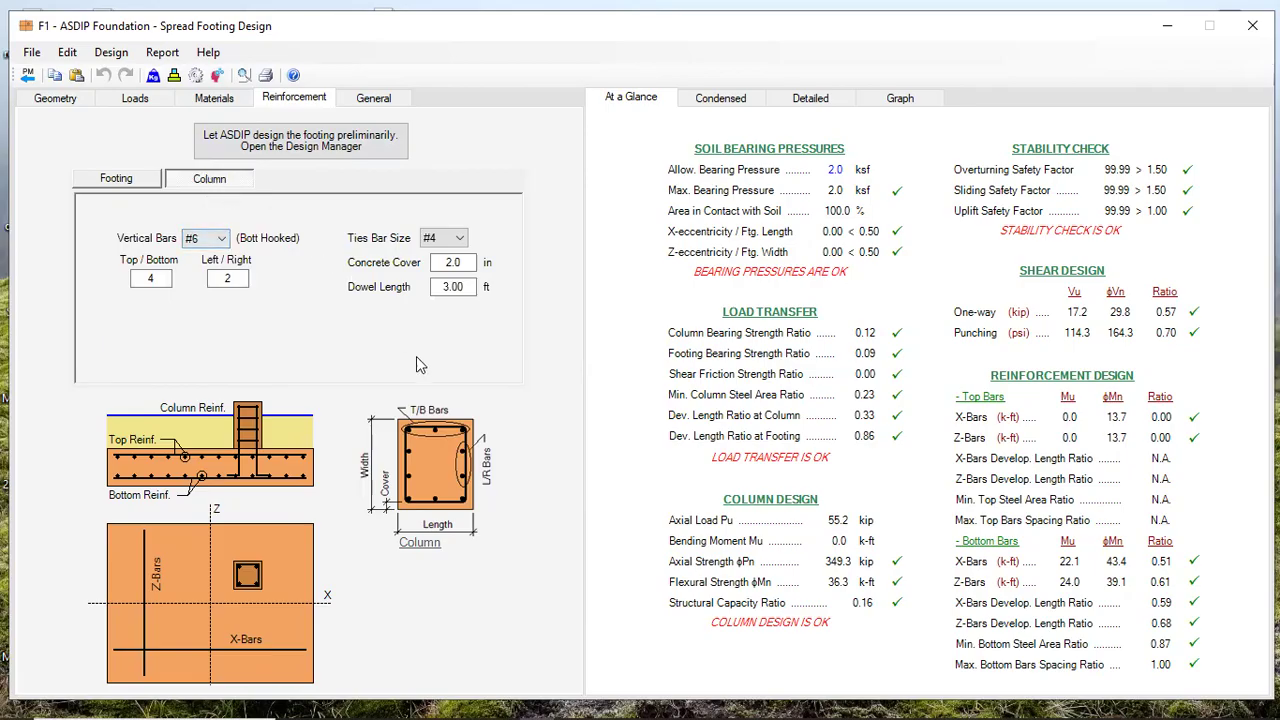
Set the column's vertical bars to D16 and its ties bar size to #10
left_click(212, 240)
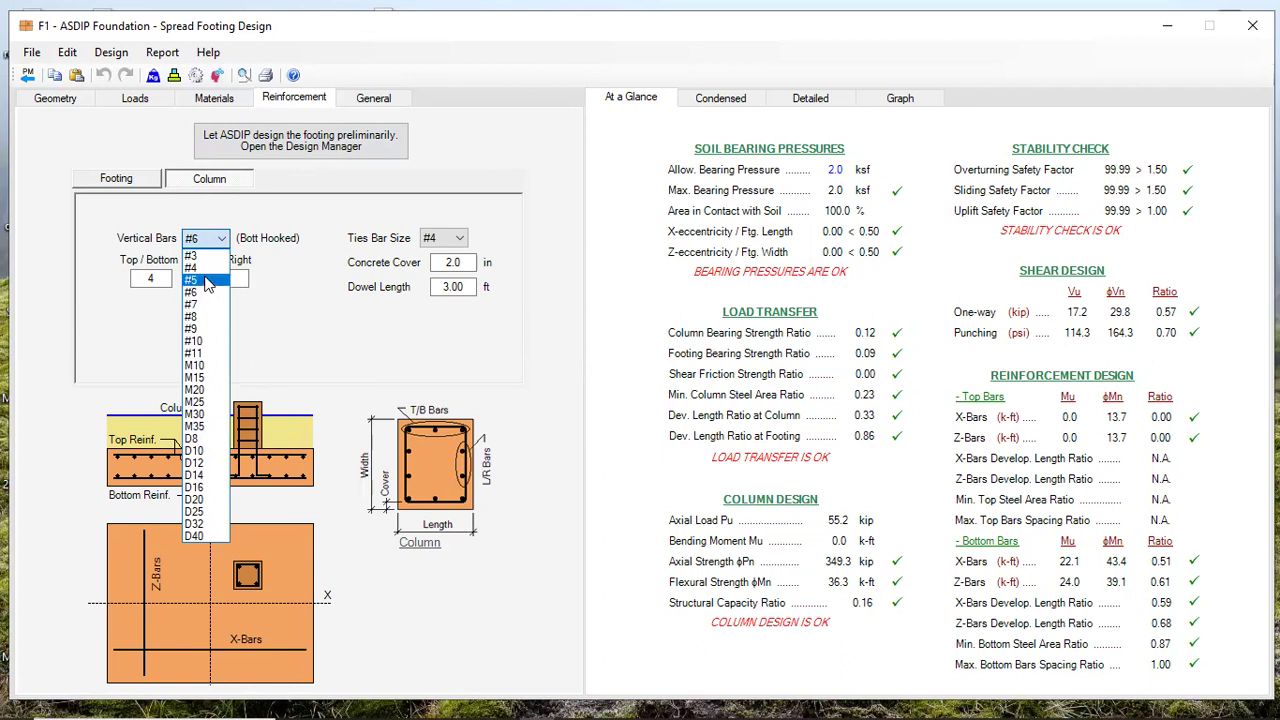
left_click(203, 283)
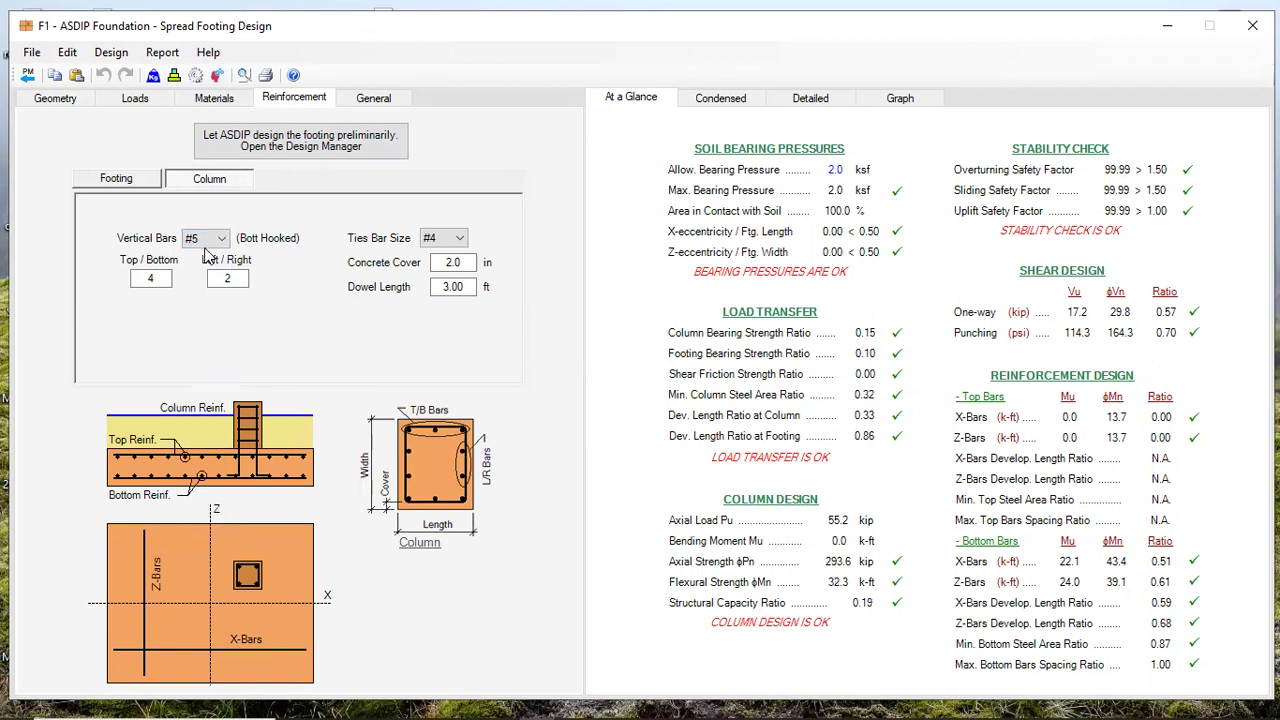
left_click(208, 238)
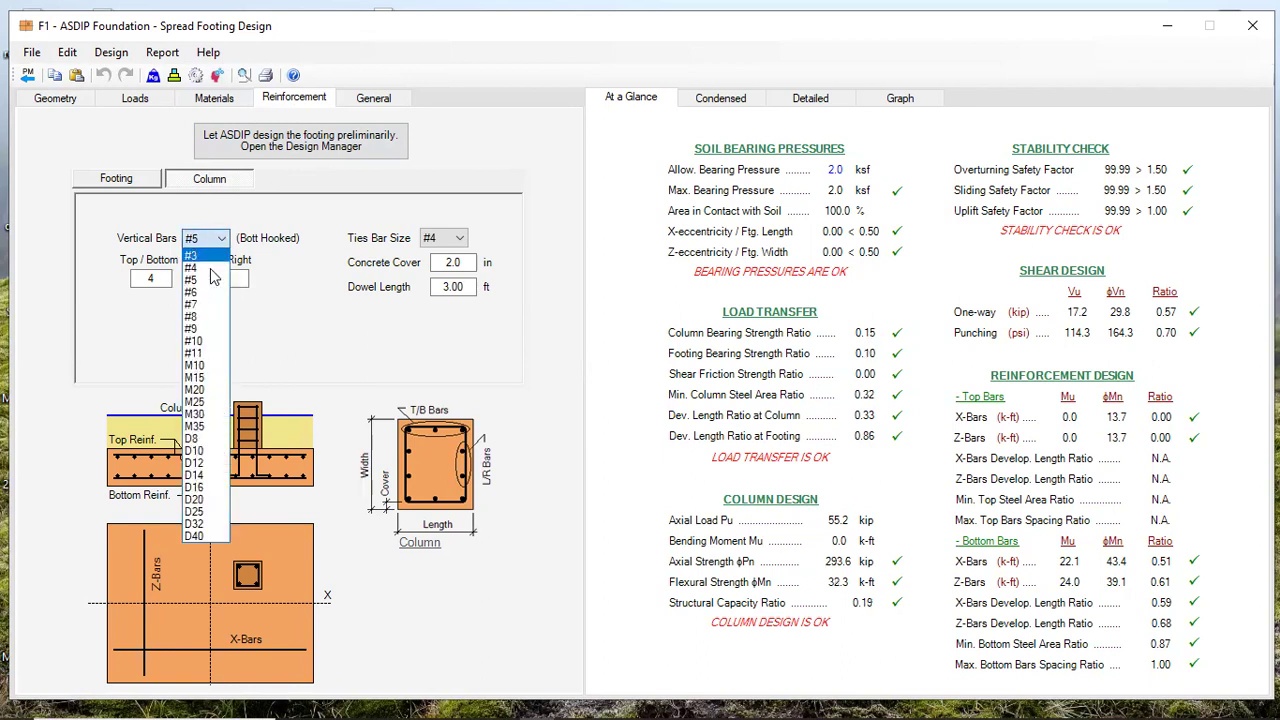
left_click(194, 487)
left_click(446, 239)
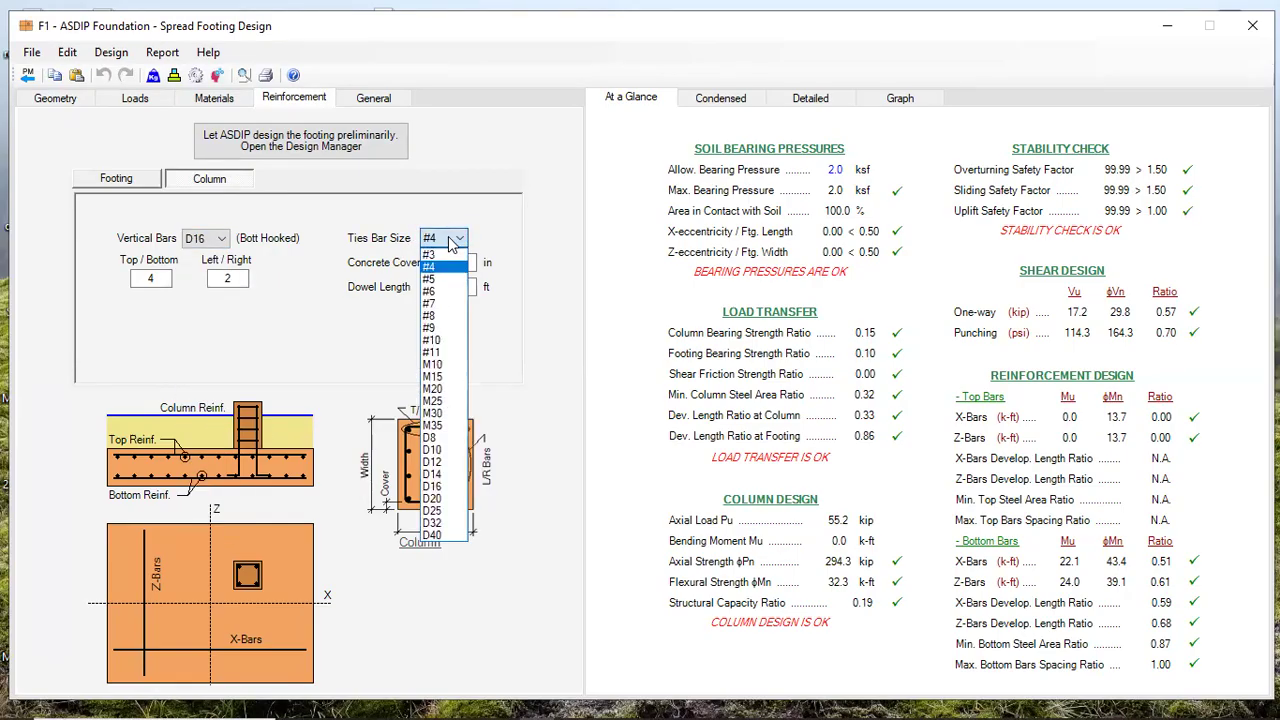
left_click(441, 341)
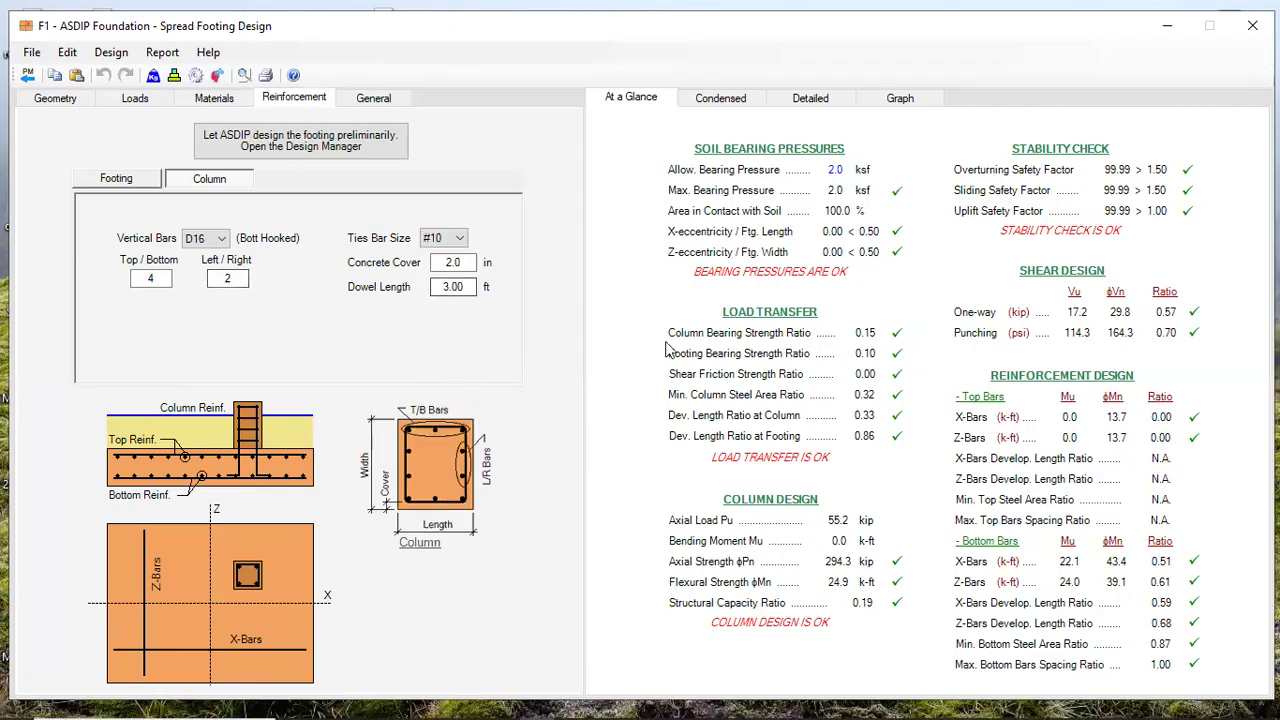
Display the column interaction diagram and set the column's vertical bars to 2 top/bottom and 1 left/right
left_click(899, 99)
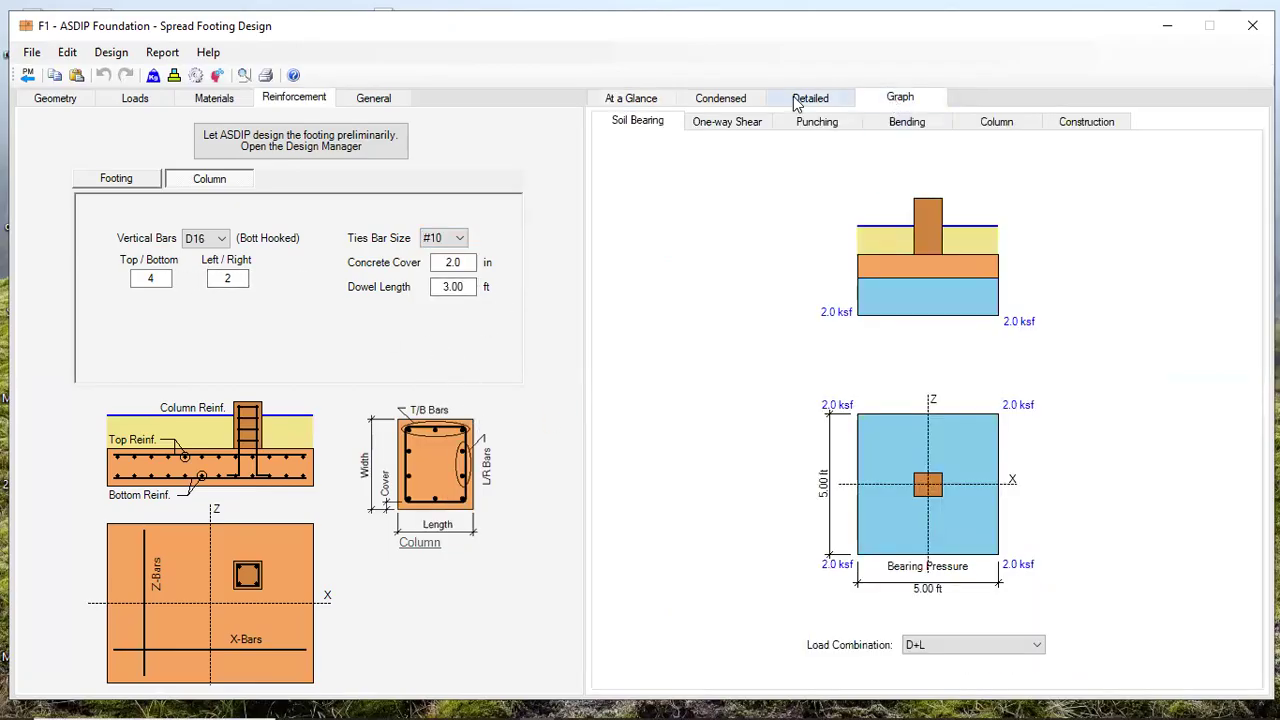
left_click(996, 124)
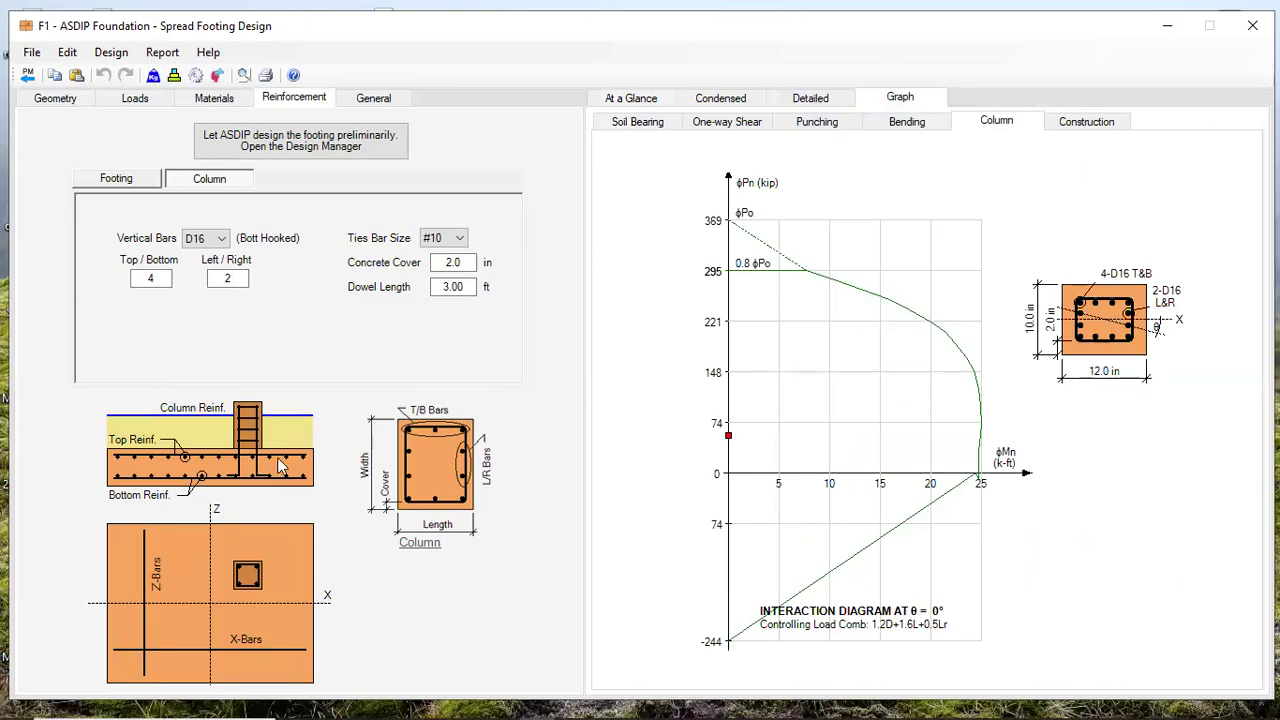
left_click(163, 278)
type("2")
left_click(224, 278)
left_click(220, 282)
left_click(150, 279)
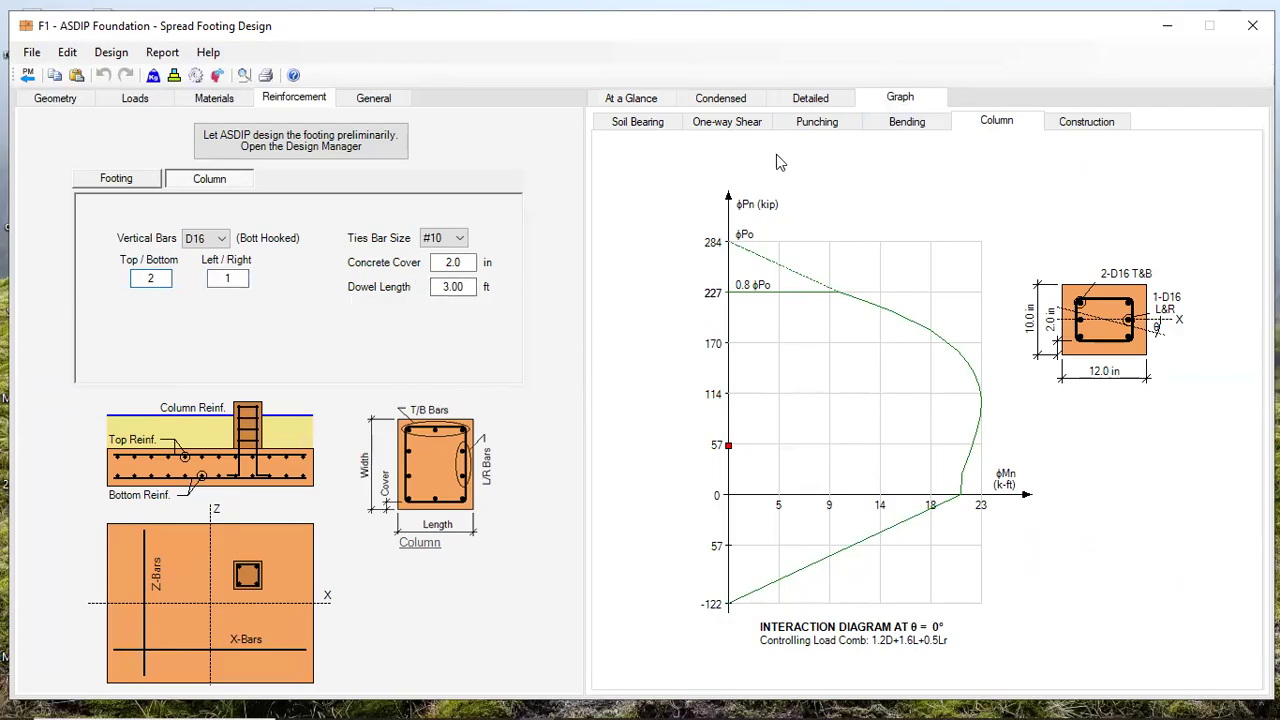
Check the construction elevation and plan, the geometry inputs and the at-a-glance design results
left_click(1091, 122)
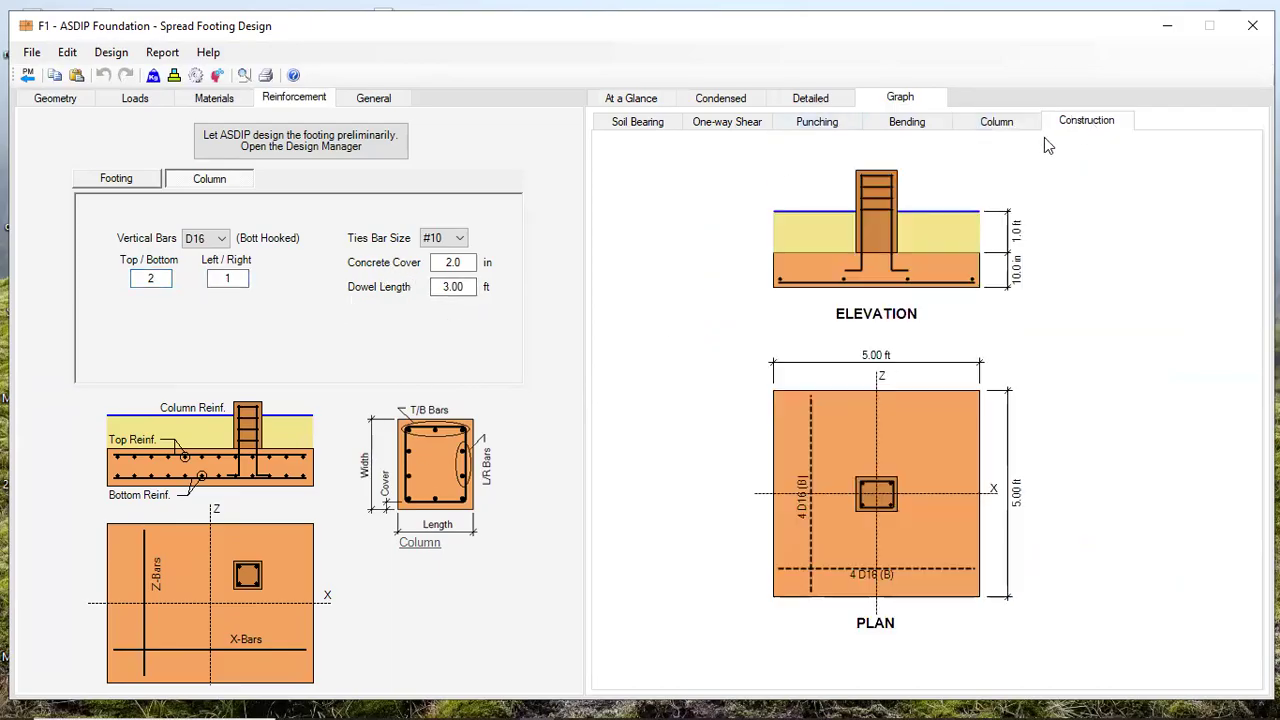
left_click(385, 100)
left_click(42, 104)
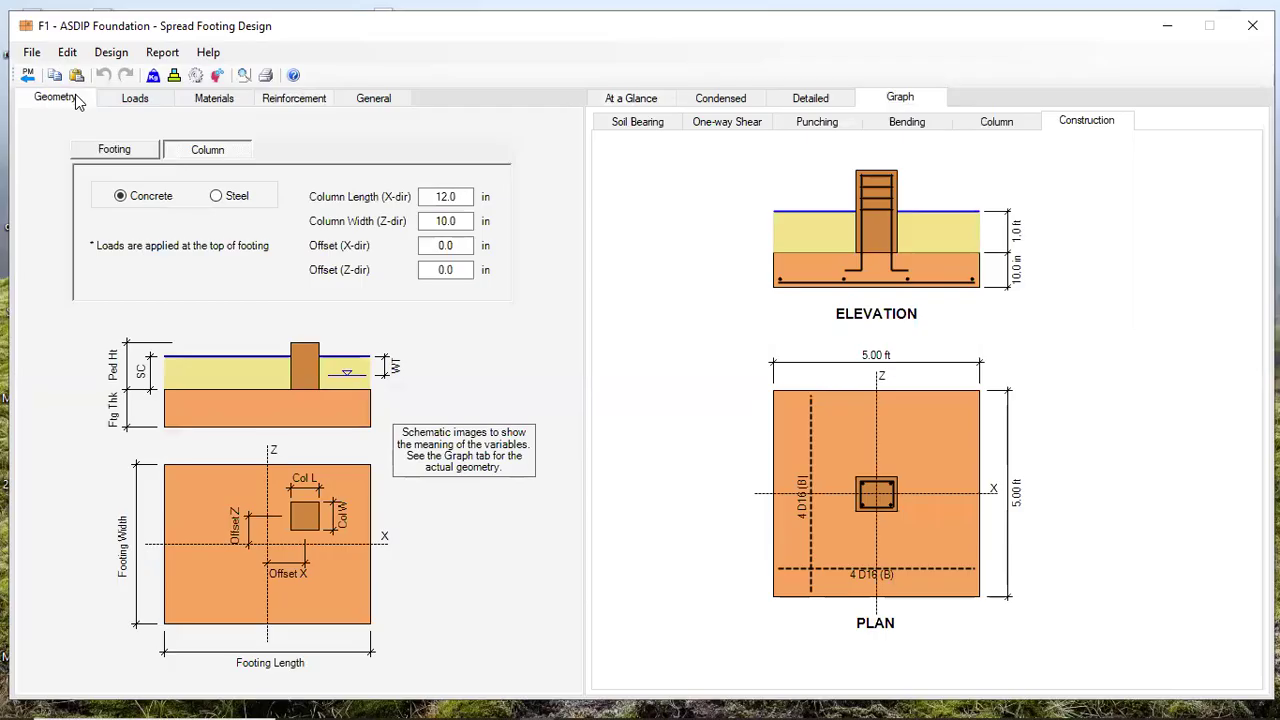
left_click(645, 96)
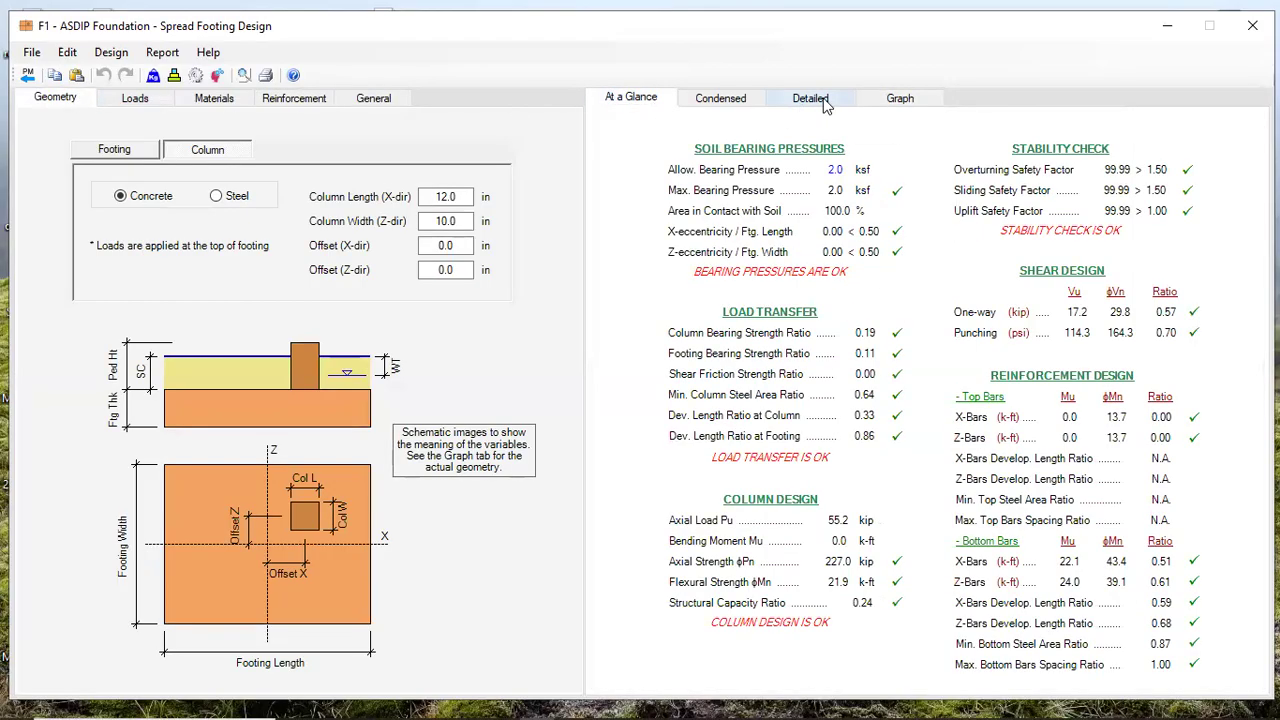
Examine the condensed and detailed calculation reports, from geometry and loads through flexure, punching shear and column strength
left_click(700, 98)
left_click(812, 102)
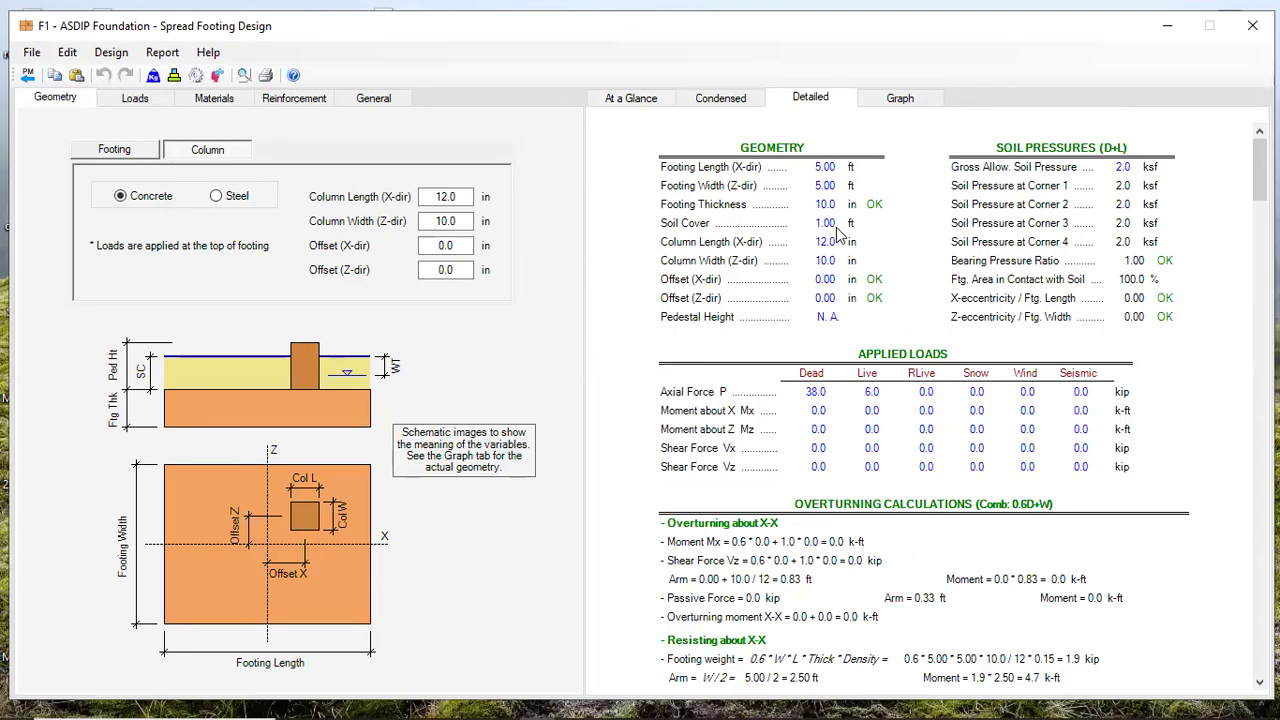
scroll(840, 236, "down", 2)
scroll(762, 293, "down", 20)
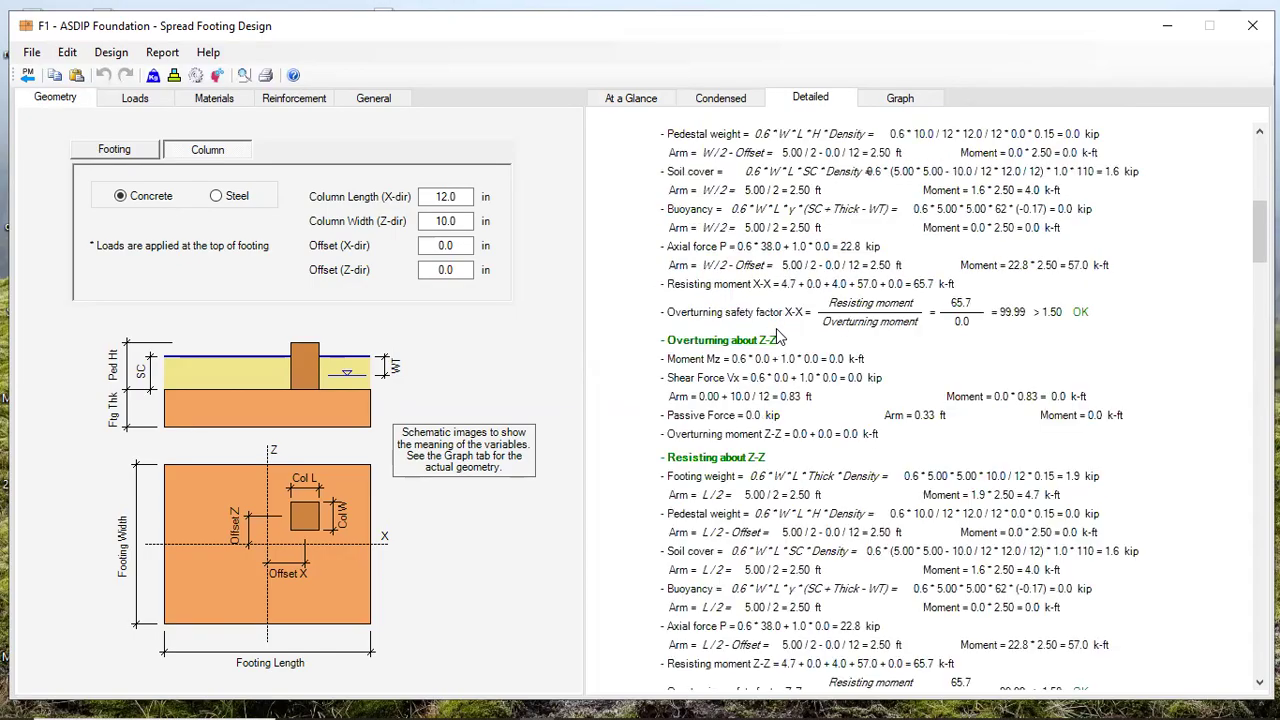
scroll(780, 430, "down", 20)
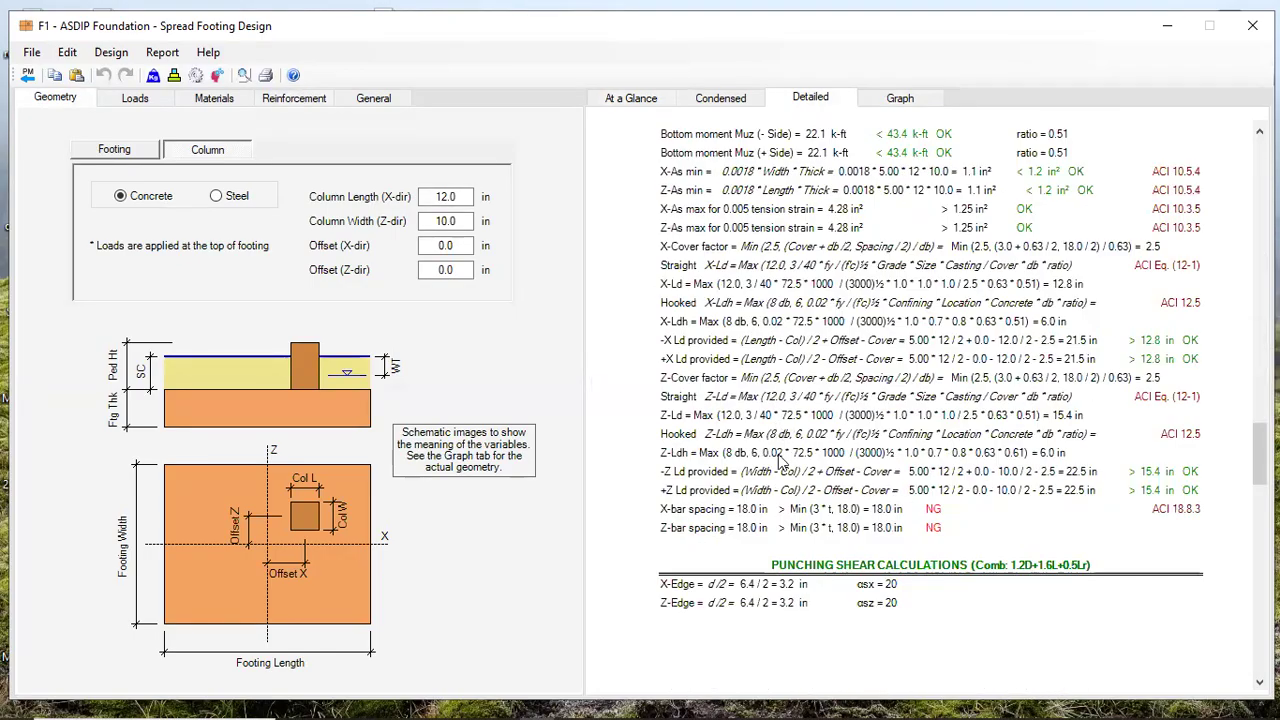
scroll(785, 480, "down", 5)
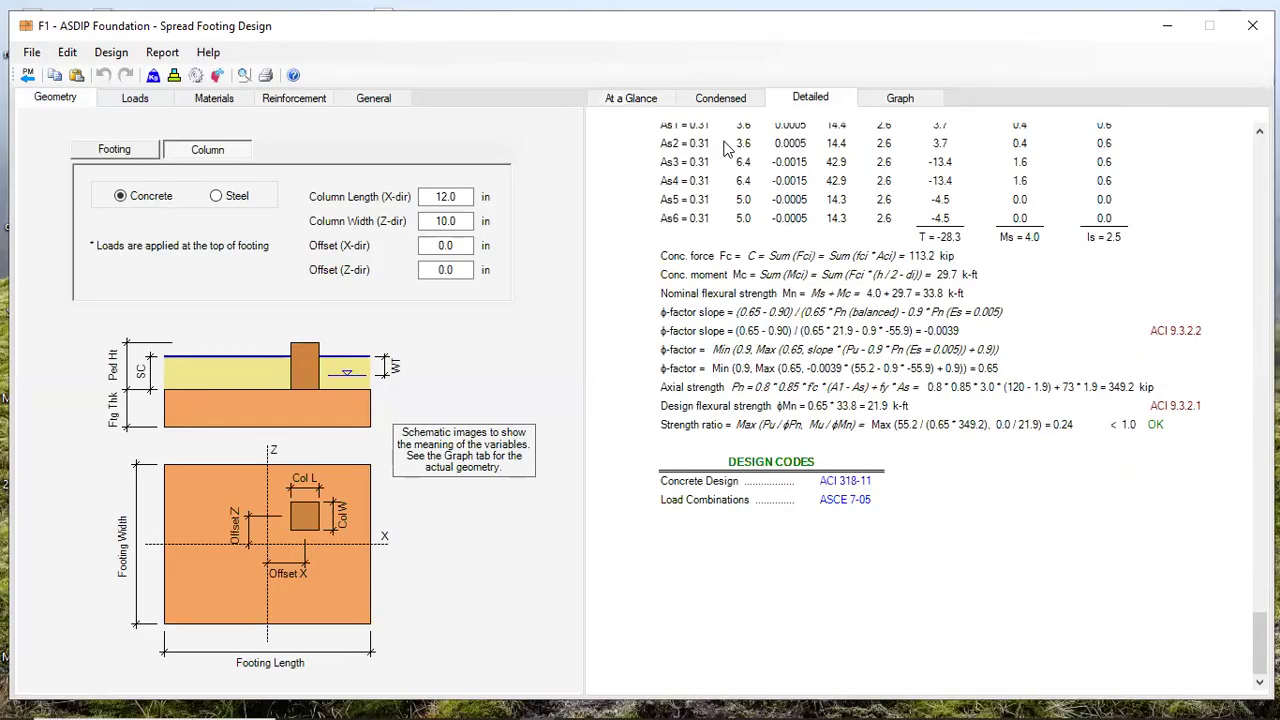
left_click(712, 98)
scroll(820, 255, "down", 15)
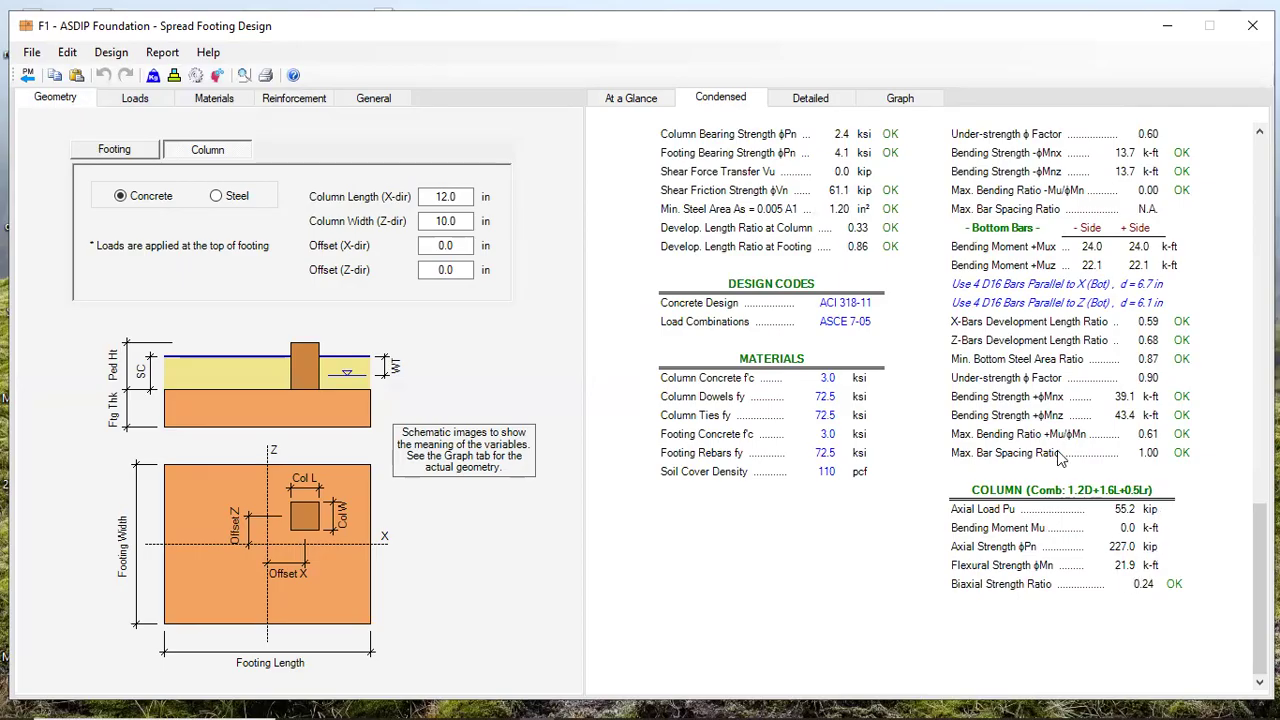
scroll(986, 405, "up", 6)
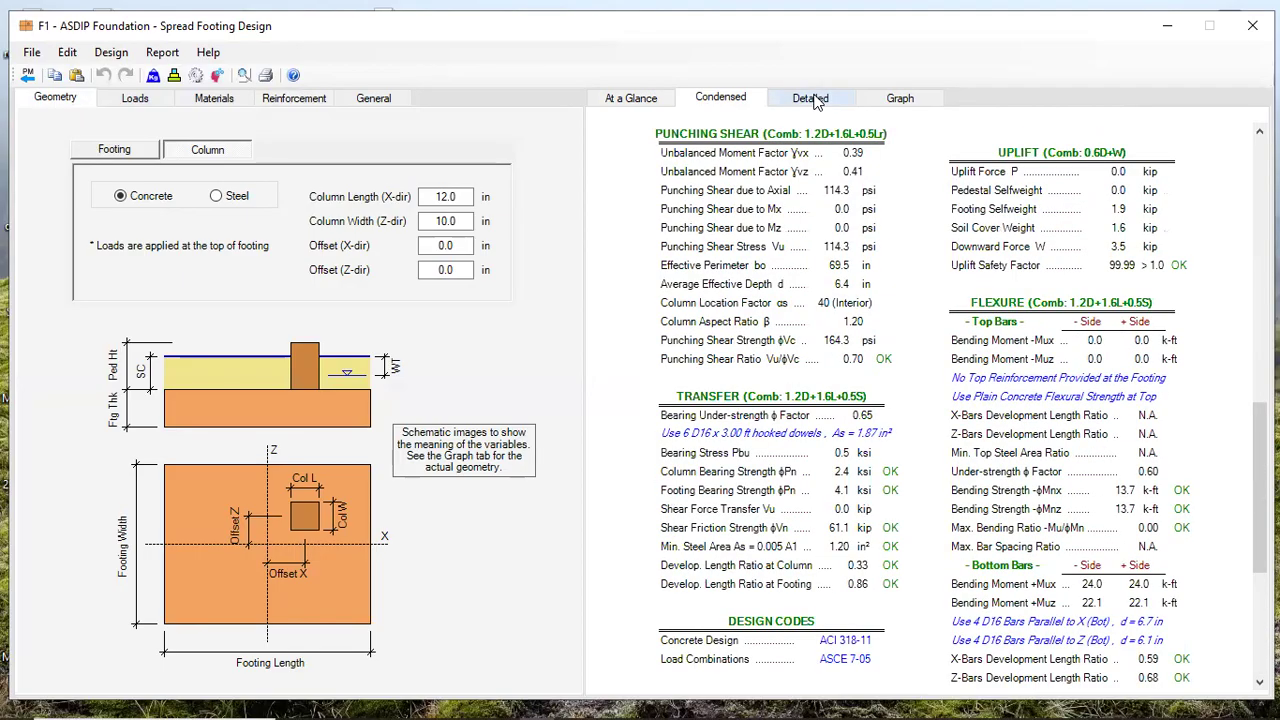
left_click(819, 102)
scroll(857, 296, "up", 15)
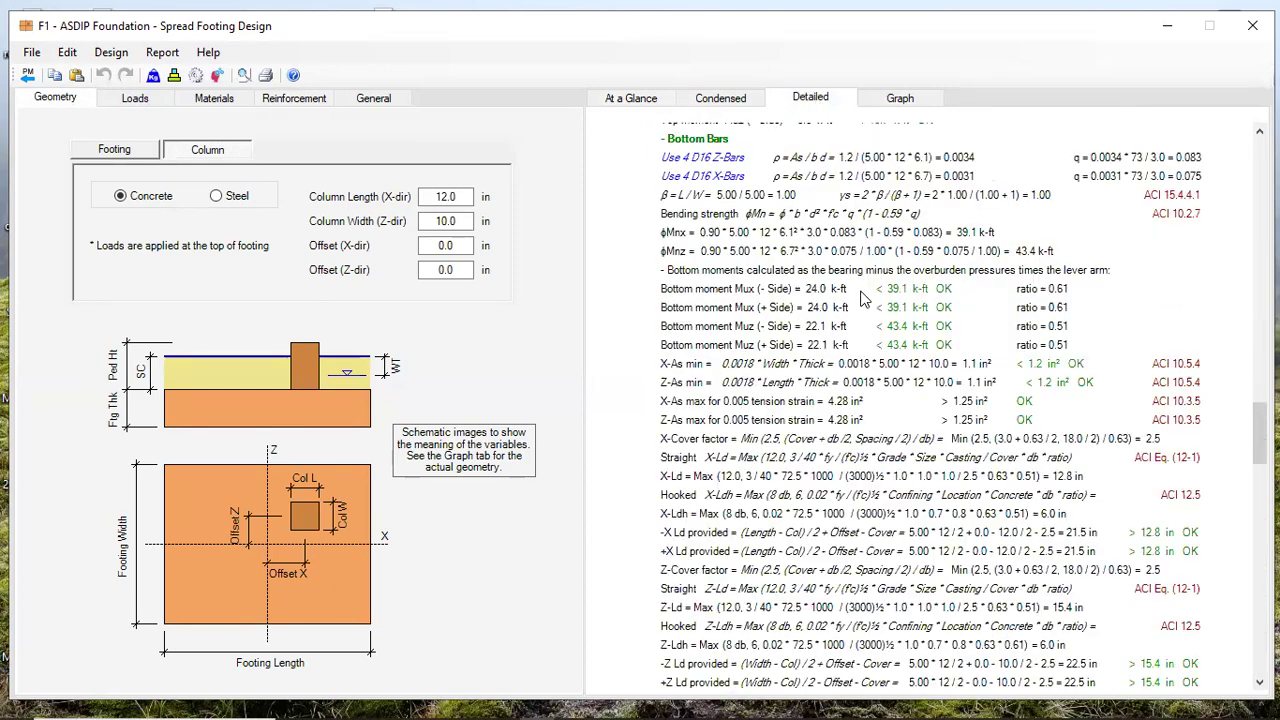
scroll(862, 298, "up", 20)
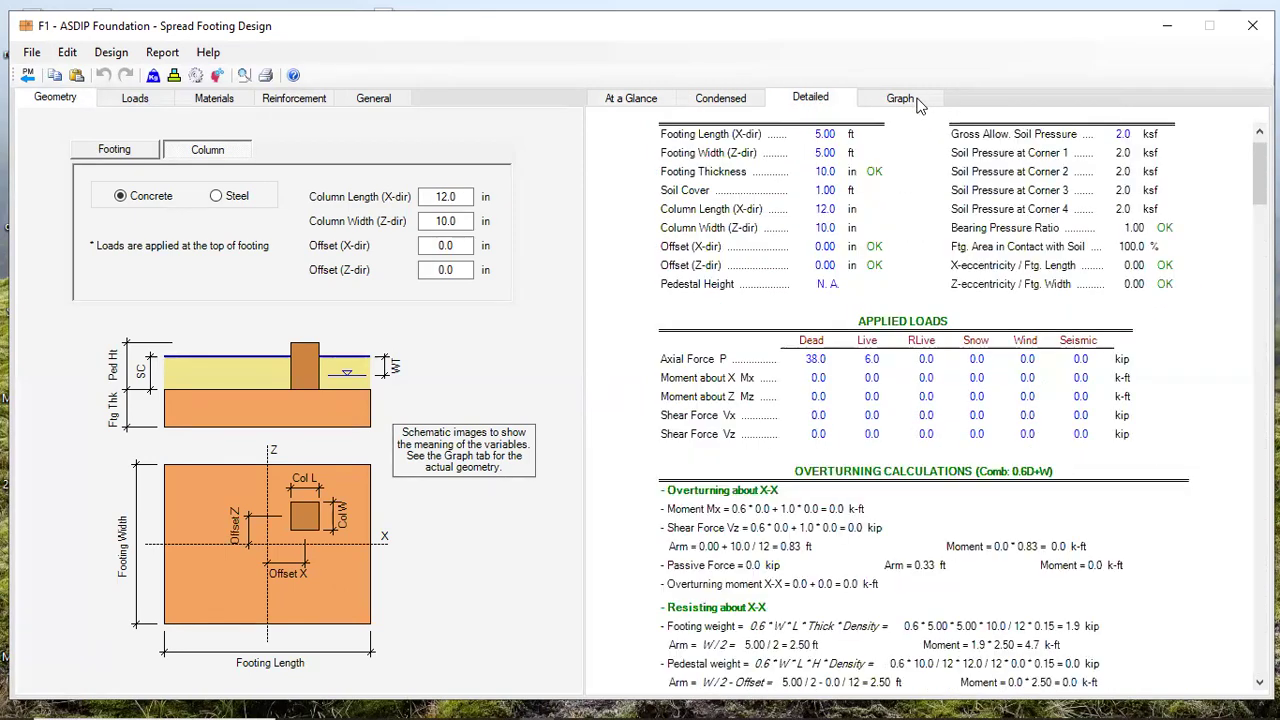
Examine the graphs for soil bearing with its load combinations, one-way shear, punching, bending, column interaction and construction
left_click(900, 100)
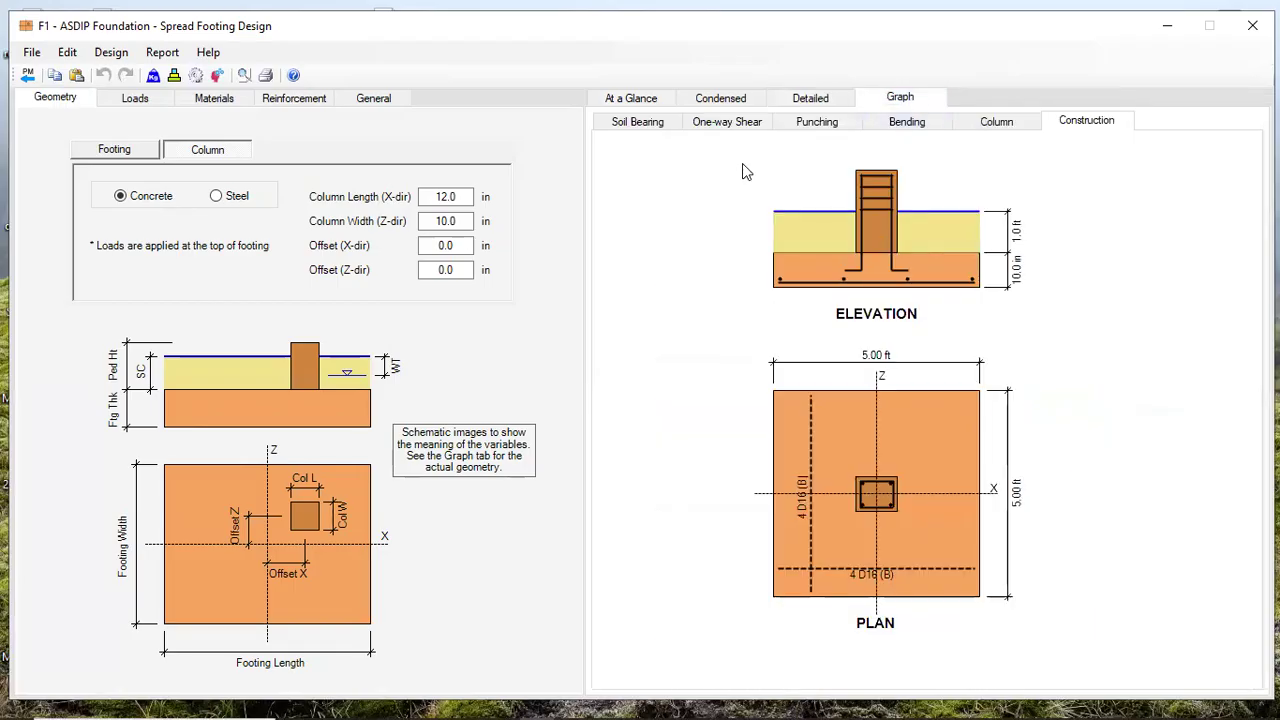
left_click(643, 123)
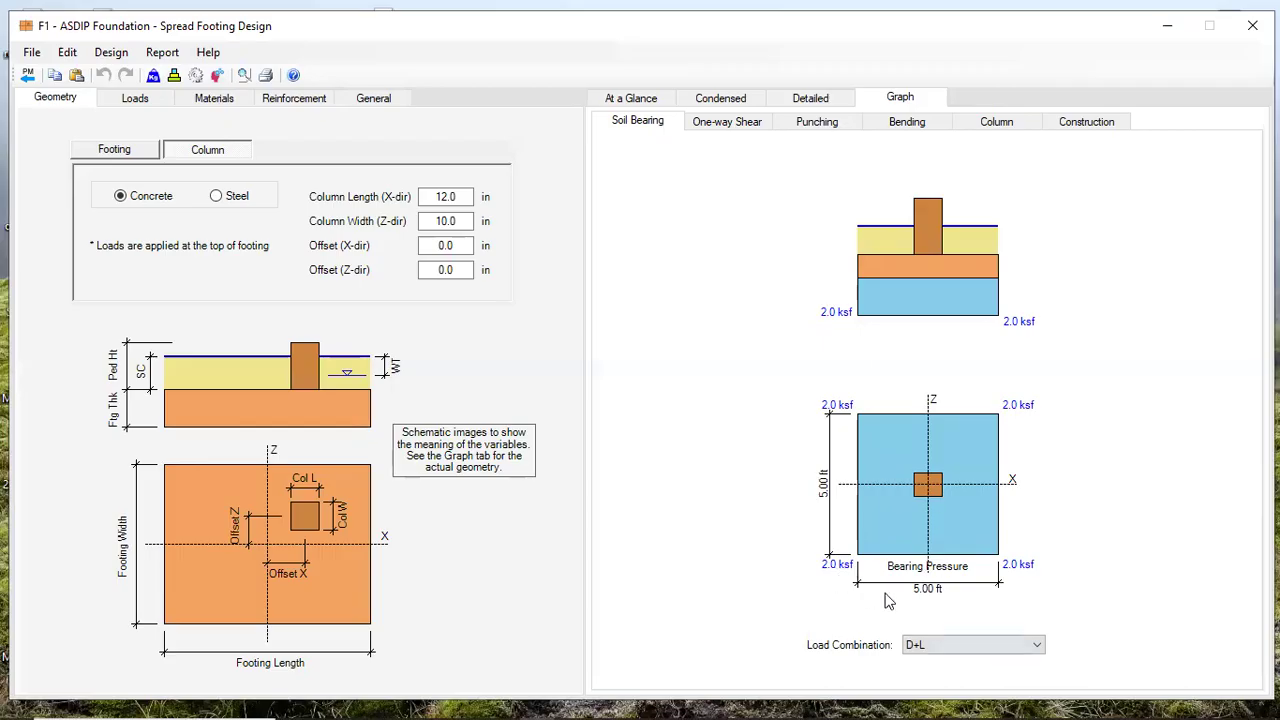
left_click(936, 648)
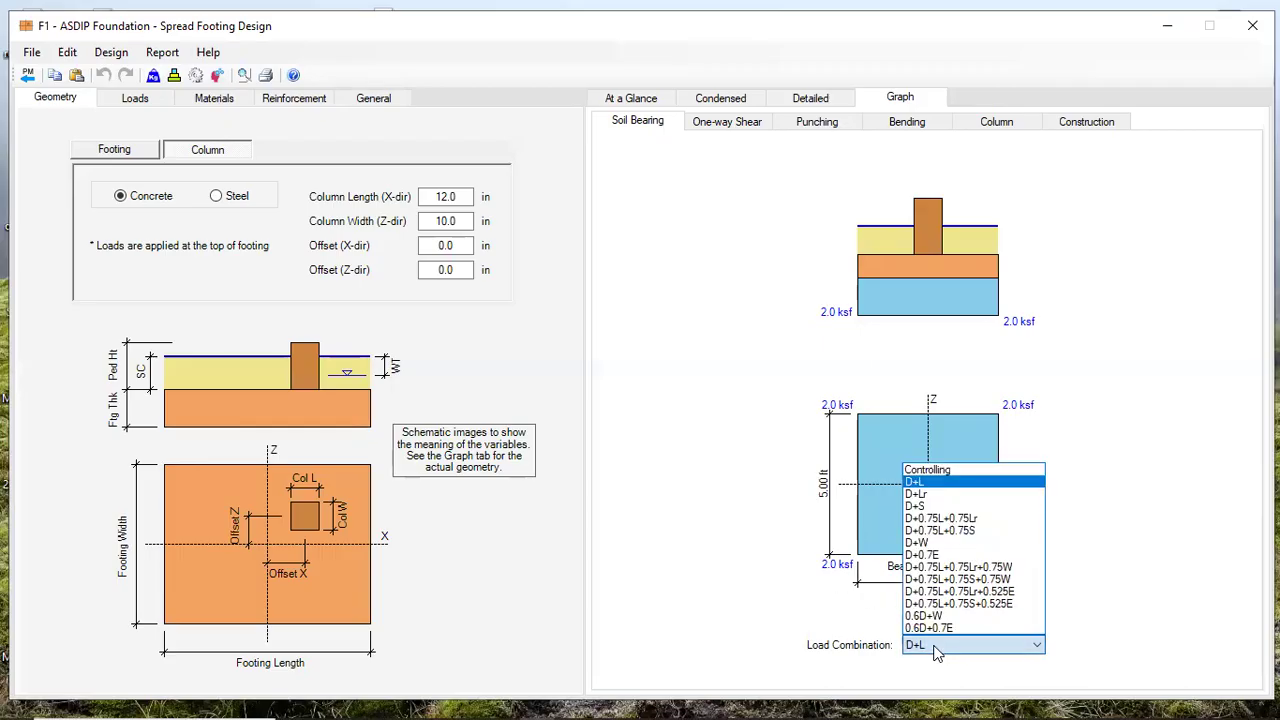
left_click(936, 650)
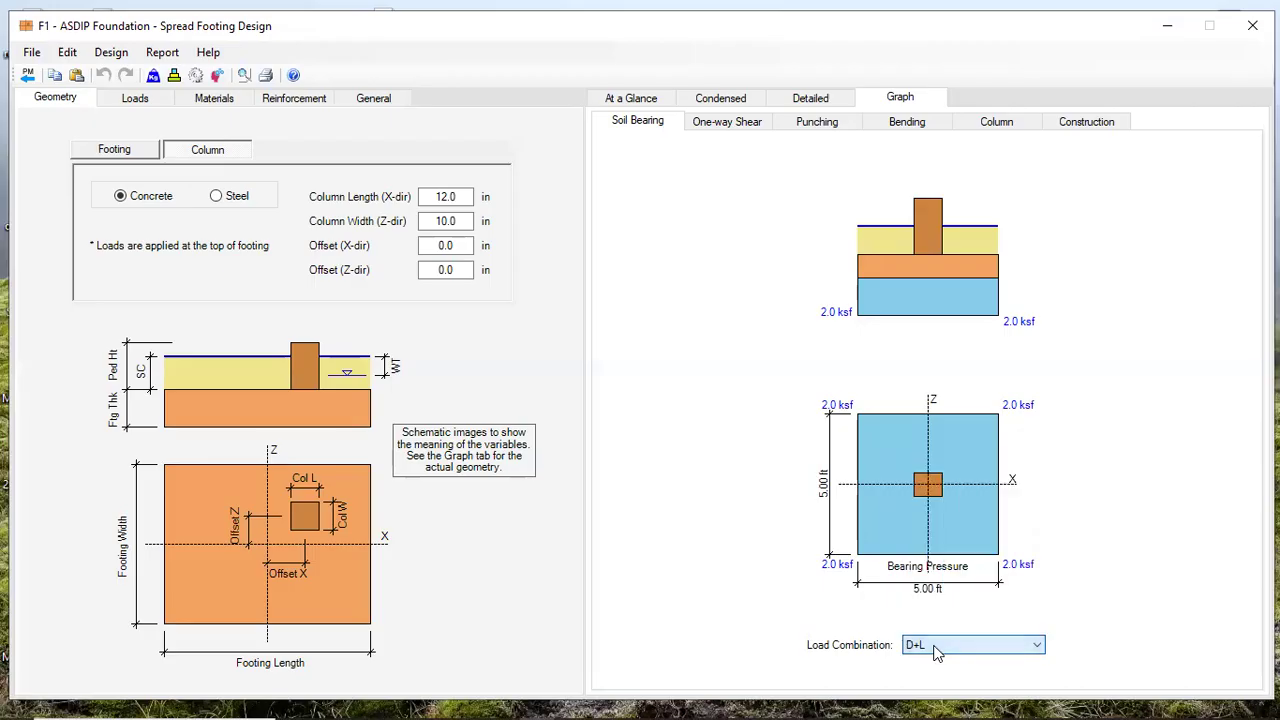
left_click(744, 130)
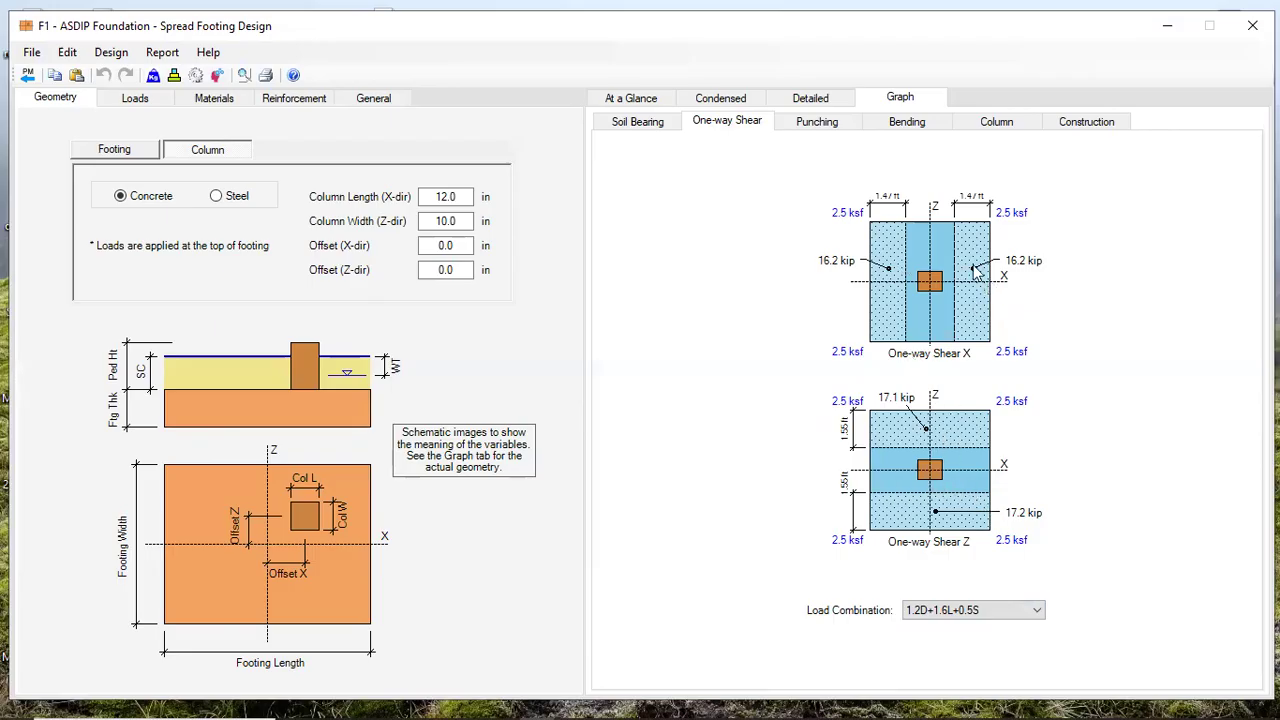
left_click(832, 121)
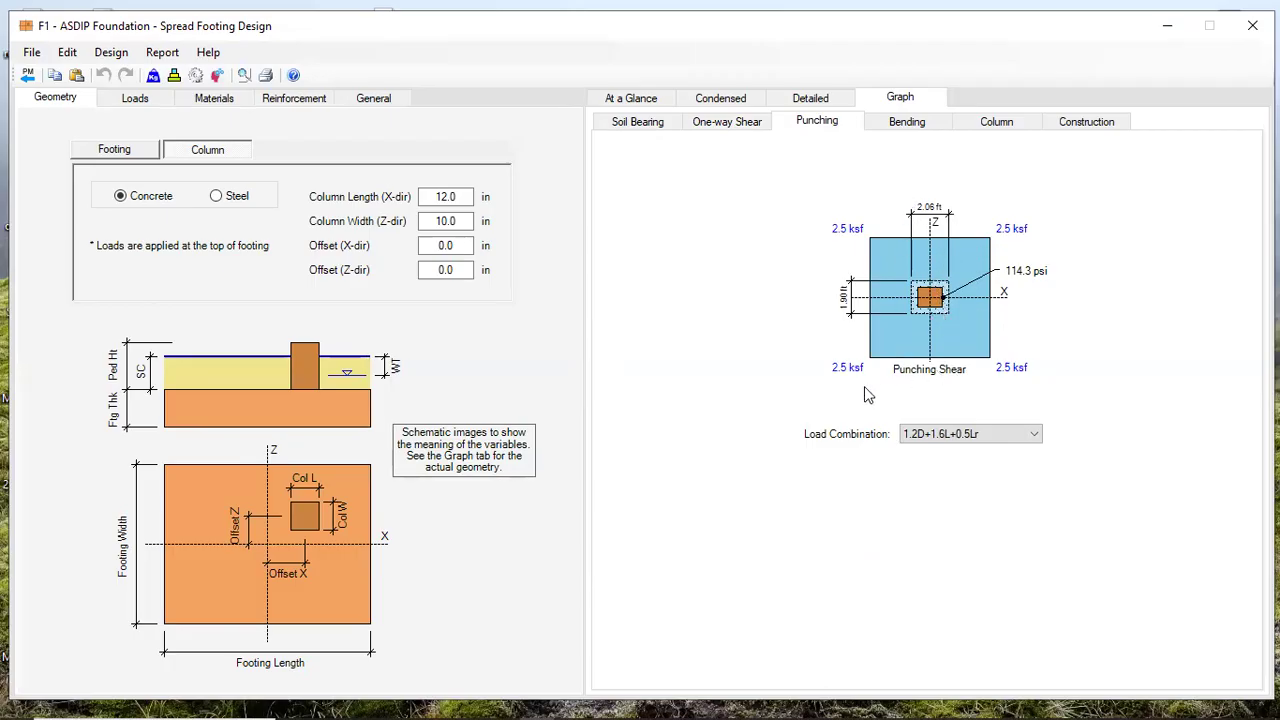
left_click(906, 128)
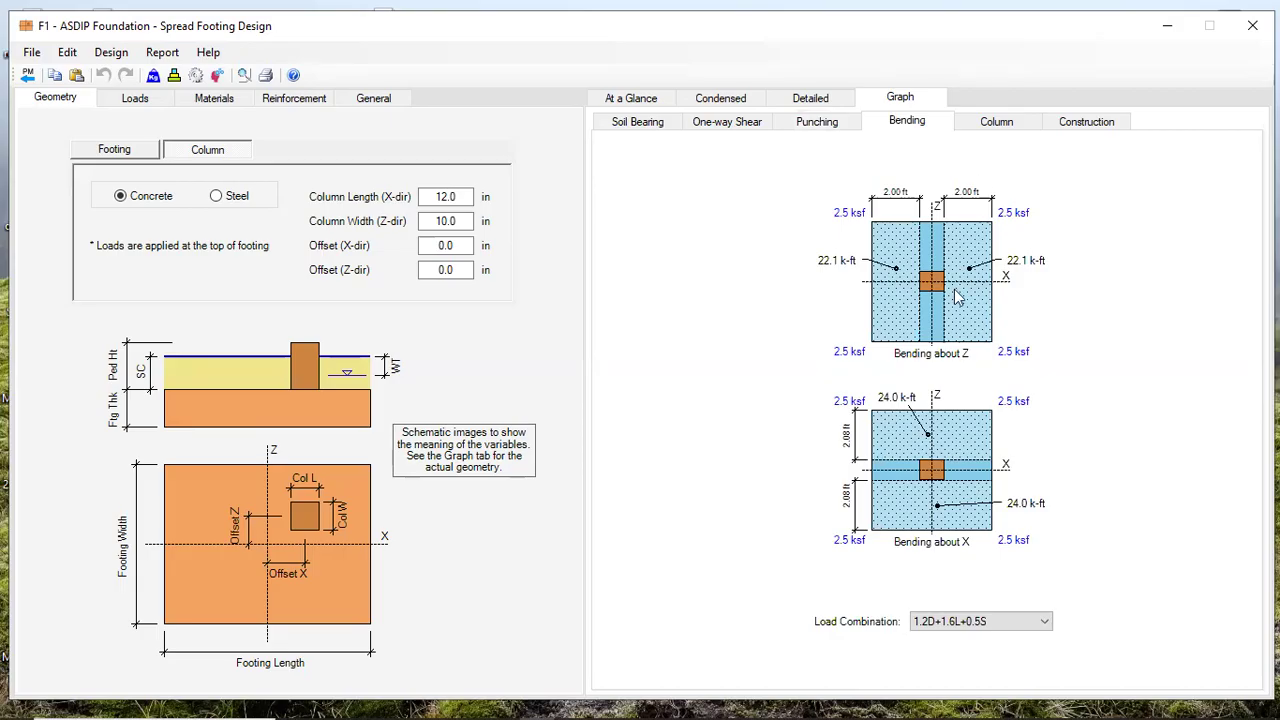
left_click(993, 126)
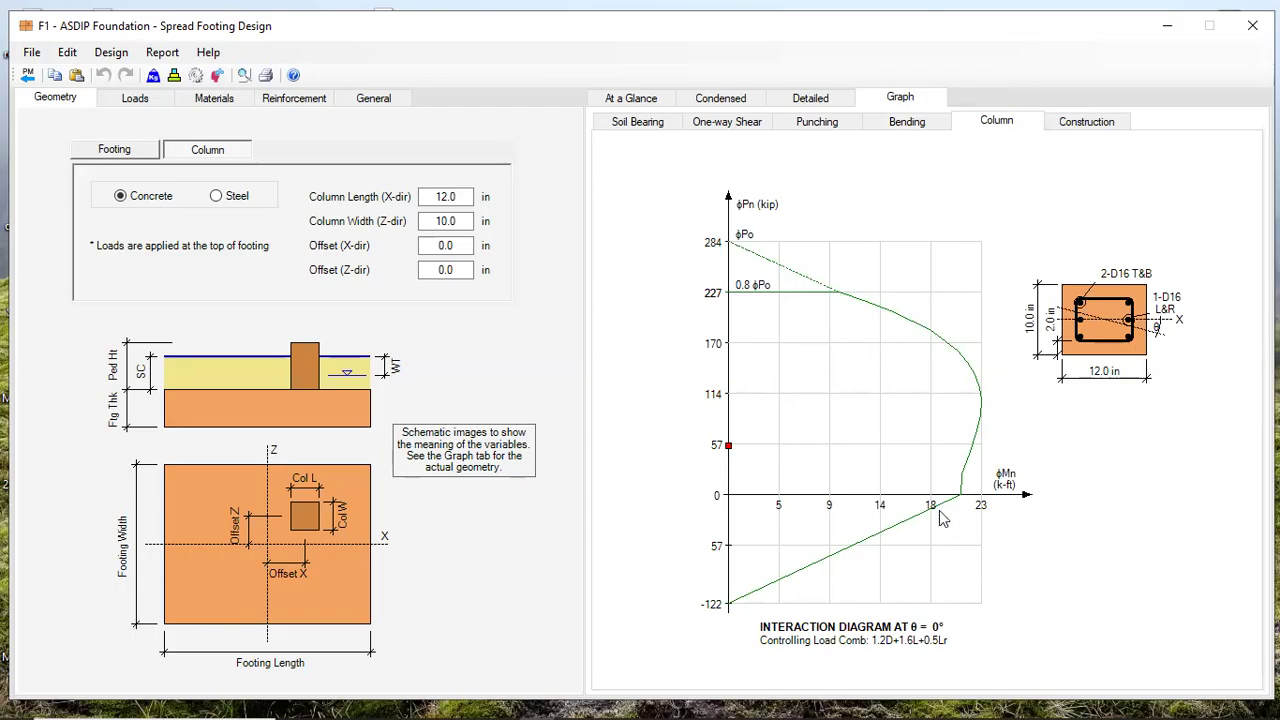
left_click(1092, 123)
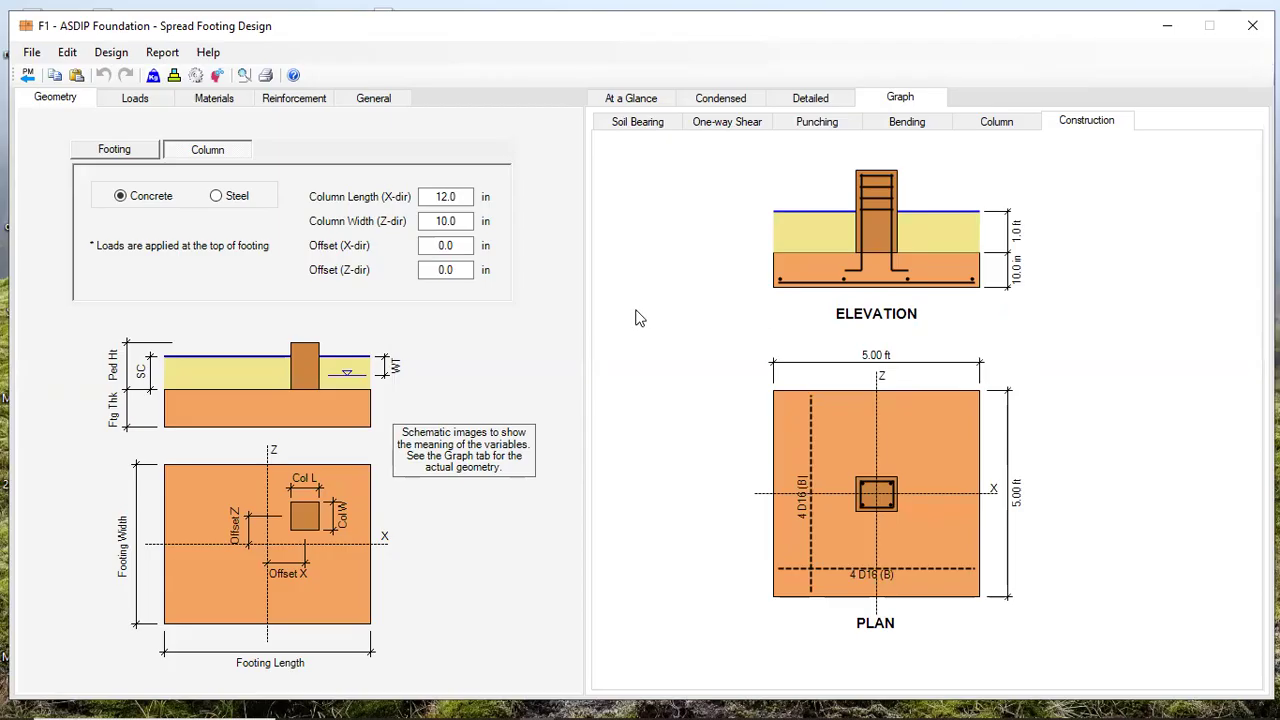
Set the footing's bottom reinforcement to 8 X-bars and 8 Z-bars
left_click(312, 99)
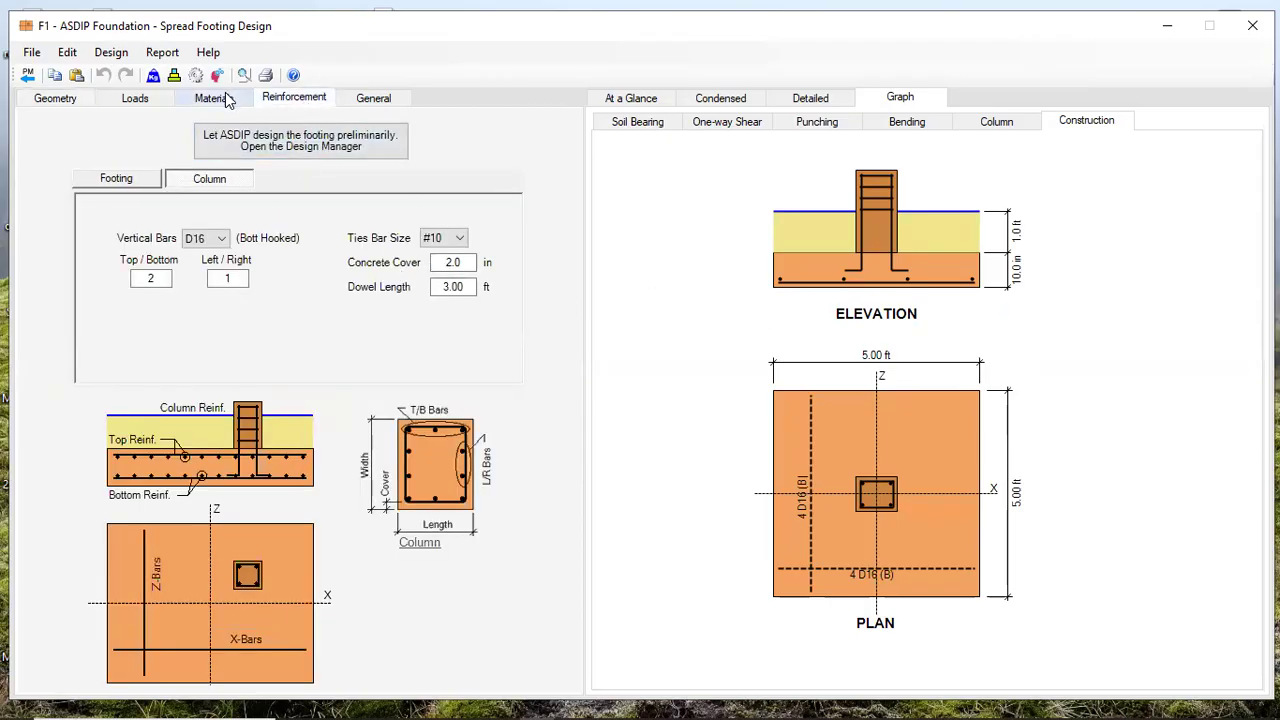
left_click(215, 99)
left_click(290, 96)
left_click(127, 186)
left_click_drag(368, 284, 343, 289)
key("BackSpace")
type("8")
double_click(356, 309)
type("8")
left_click(363, 286)
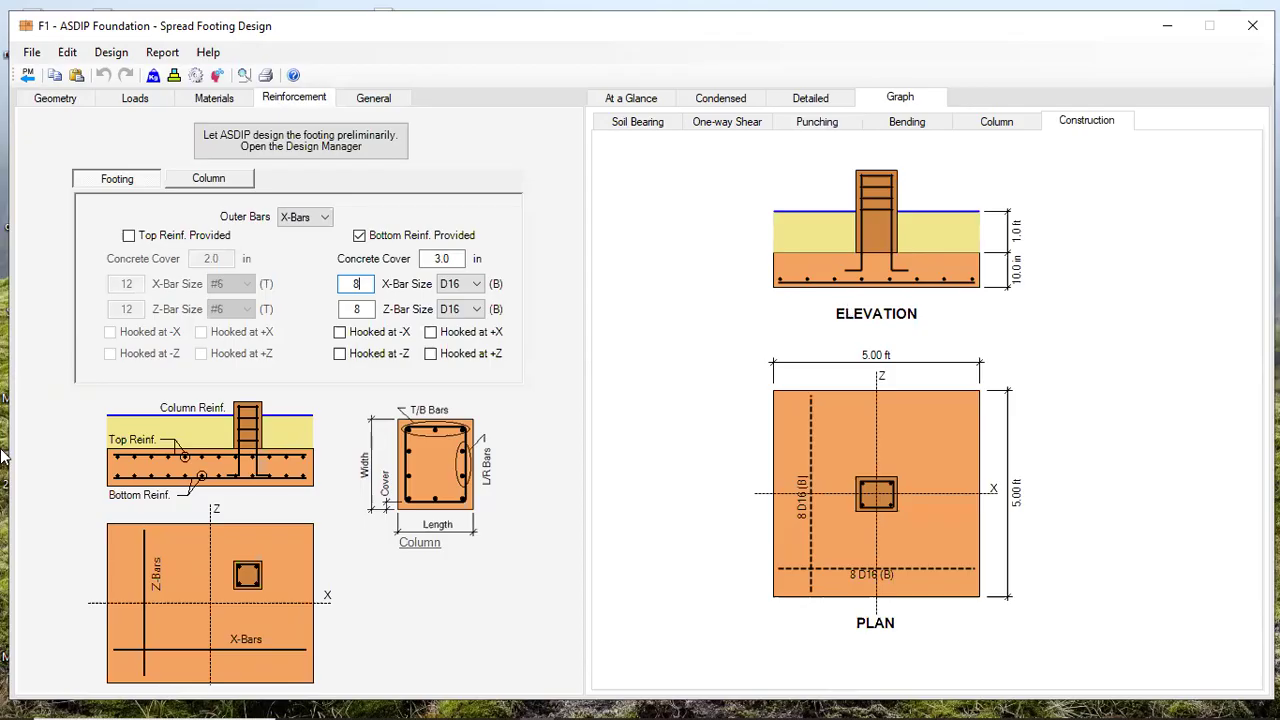
Handwrite the bar count calculation in red beside the elevation: 5' x 12 / 6 + 1 = 11 Nos
left_click(16, 697)
left_click_drag(551, 226, 556, 241)
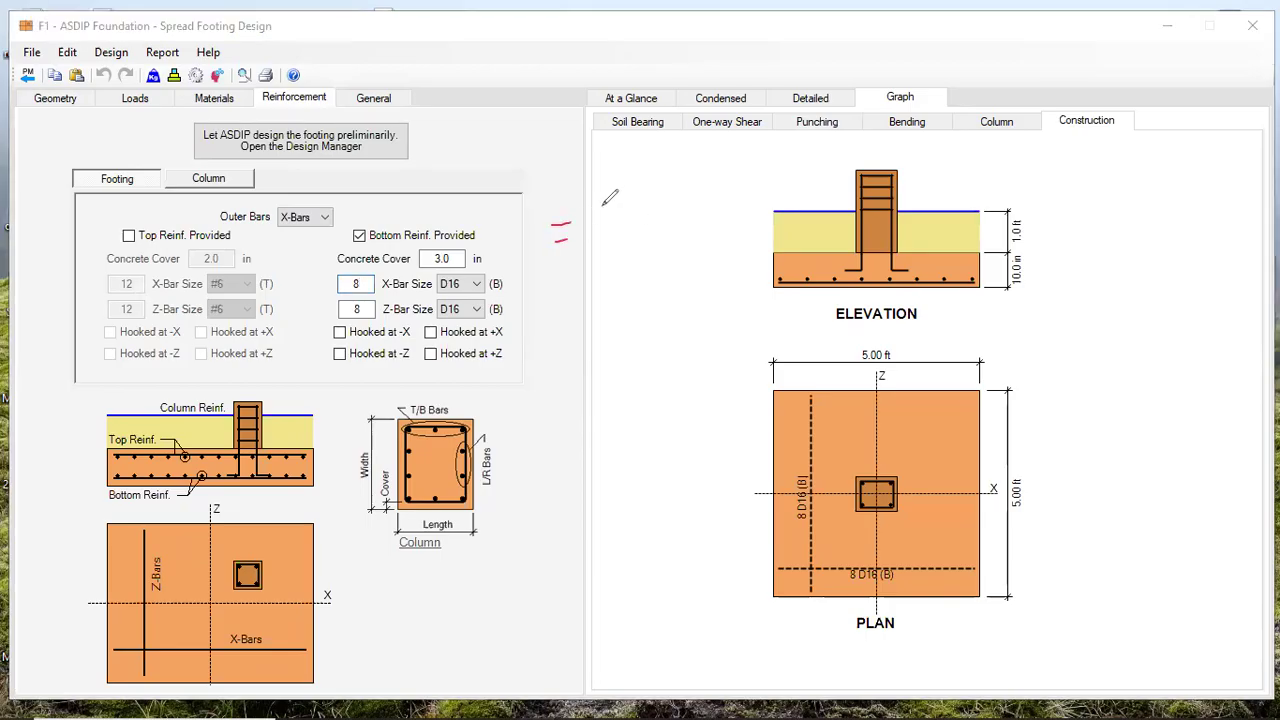
mouse_move(604, 193)
left_mouse_down()
mouse_move(602, 211)
mouse_move(618, 191)
mouse_move(666, 200)
mouse_move(766, 170)
left_mouse_up()
left_click_drag(598, 242, 732, 222)
left_click_drag(660, 250, 662, 264)
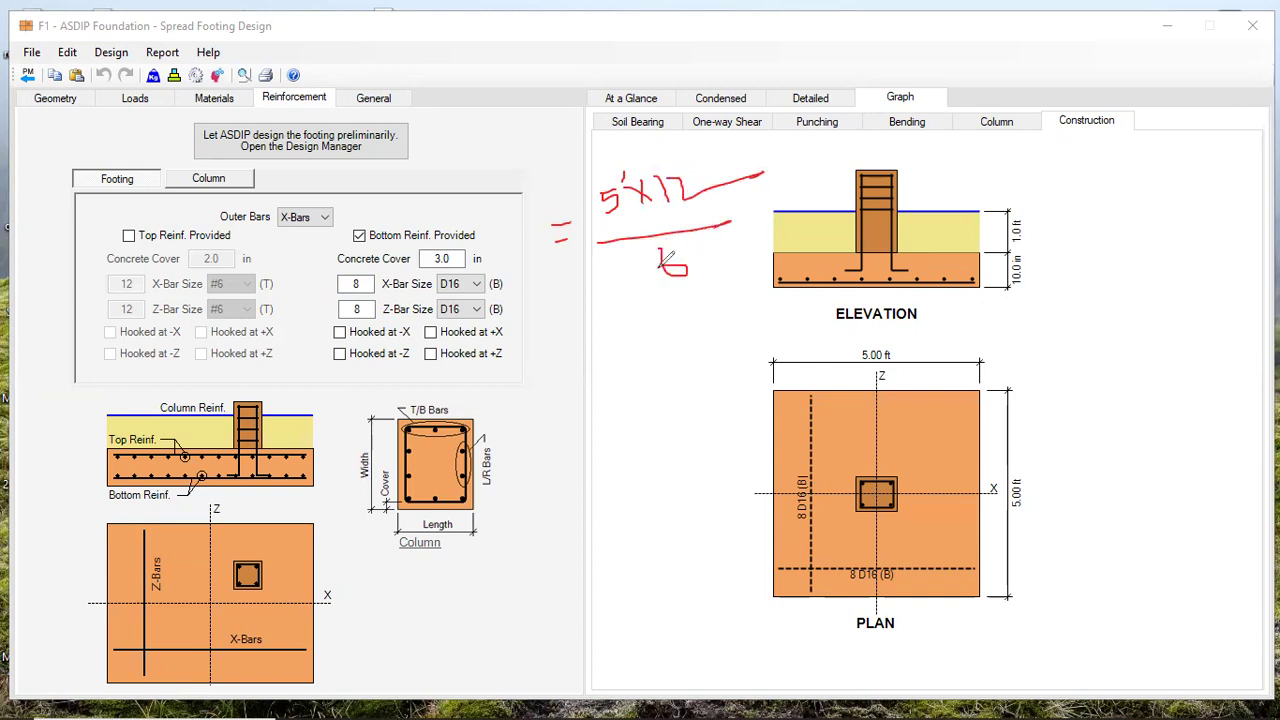
left_click_drag(746, 203, 784, 192)
mouse_move(762, 186)
left_mouse_down()
mouse_move(765, 210)
mouse_move(805, 185)
left_mouse_up()
mouse_move(580, 366)
left_mouse_down()
mouse_move(621, 350)
mouse_move(652, 360)
left_mouse_up()
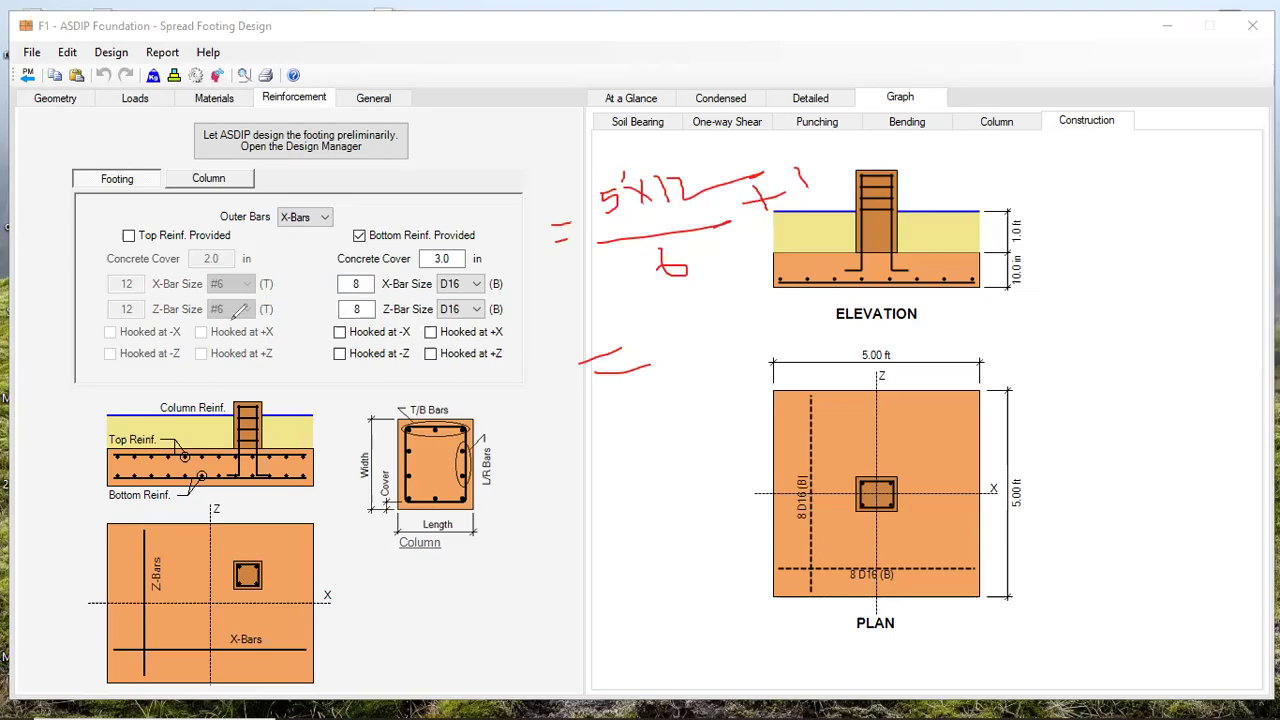
mouse_move(672, 333)
left_mouse_down()
mouse_move(672, 350)
mouse_move(758, 258)
mouse_move(796, 282)
mouse_move(776, 306)
left_mouse_up()
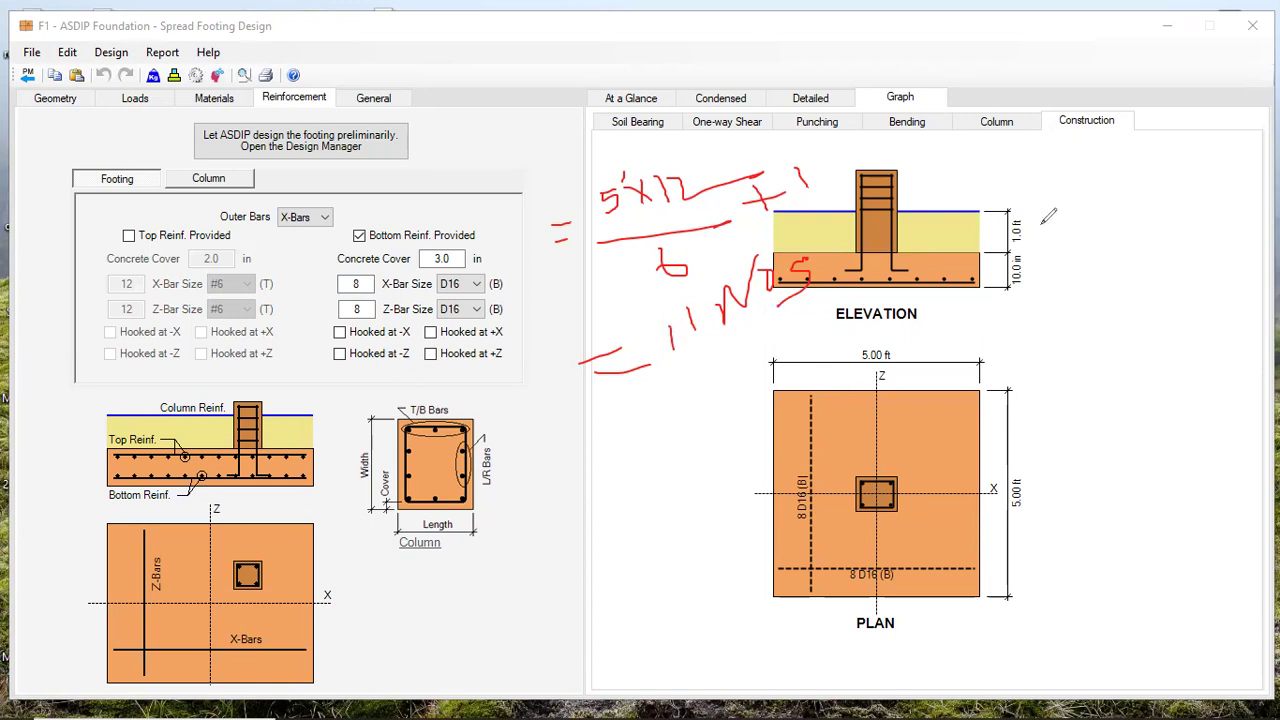
Handwrite the load values DL = 38 and LL = 6 in red beside the elevation drawing
mouse_move(1030, 200)
left_mouse_down()
mouse_move(1118, 170)
mouse_move(1150, 188)
mouse_move(1135, 205)
left_mouse_up()
left_click_drag(1196, 166, 1186, 190)
mouse_move(1042, 236)
left_mouse_down()
mouse_move(1044, 258)
mouse_move(1066, 254)
left_mouse_up()
mouse_move(1072, 236)
left_mouse_down()
mouse_move(1074, 256)
mouse_move(1174, 252)
left_mouse_up()
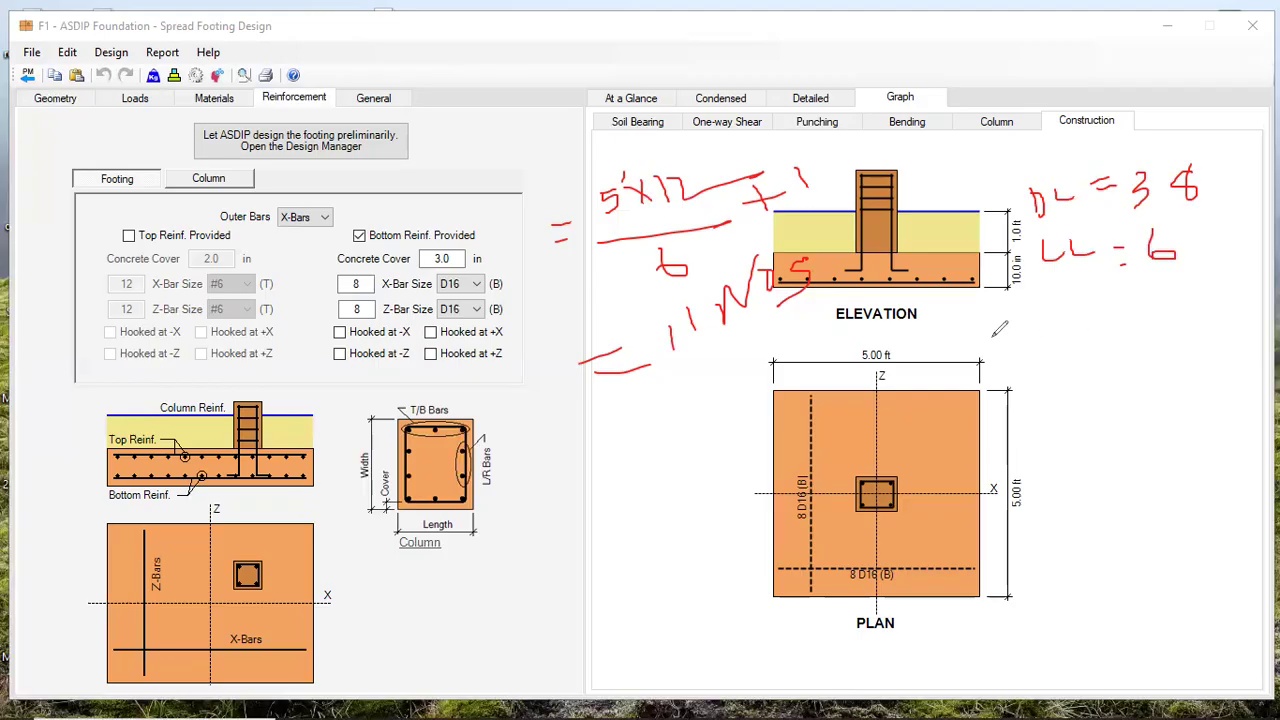
Handwrite the footing size F1 = 5' x 5' and thickness t = 10" in red beside the plan drawing
mouse_move(968, 322)
left_mouse_down()
mouse_move(970, 354)
mouse_move(978, 317)
mouse_move(1020, 356)
mouse_move(1060, 331)
left_mouse_up()
mouse_move(1044, 343)
left_mouse_down()
mouse_move(1086, 340)
mouse_move(1094, 352)
mouse_move(1102, 310)
mouse_move(1136, 340)
mouse_move(1114, 352)
left_mouse_up()
mouse_move(1150, 308)
left_mouse_down()
mouse_move(1146, 350)
mouse_move(1166, 304)
mouse_move(1181, 318)
left_mouse_up()
mouse_move(1026, 388)
left_mouse_down()
mouse_move(1041, 424)
mouse_move(1014, 410)
mouse_move(1066, 410)
left_mouse_up()
left_click_drag(1050, 421, 1148, 402)
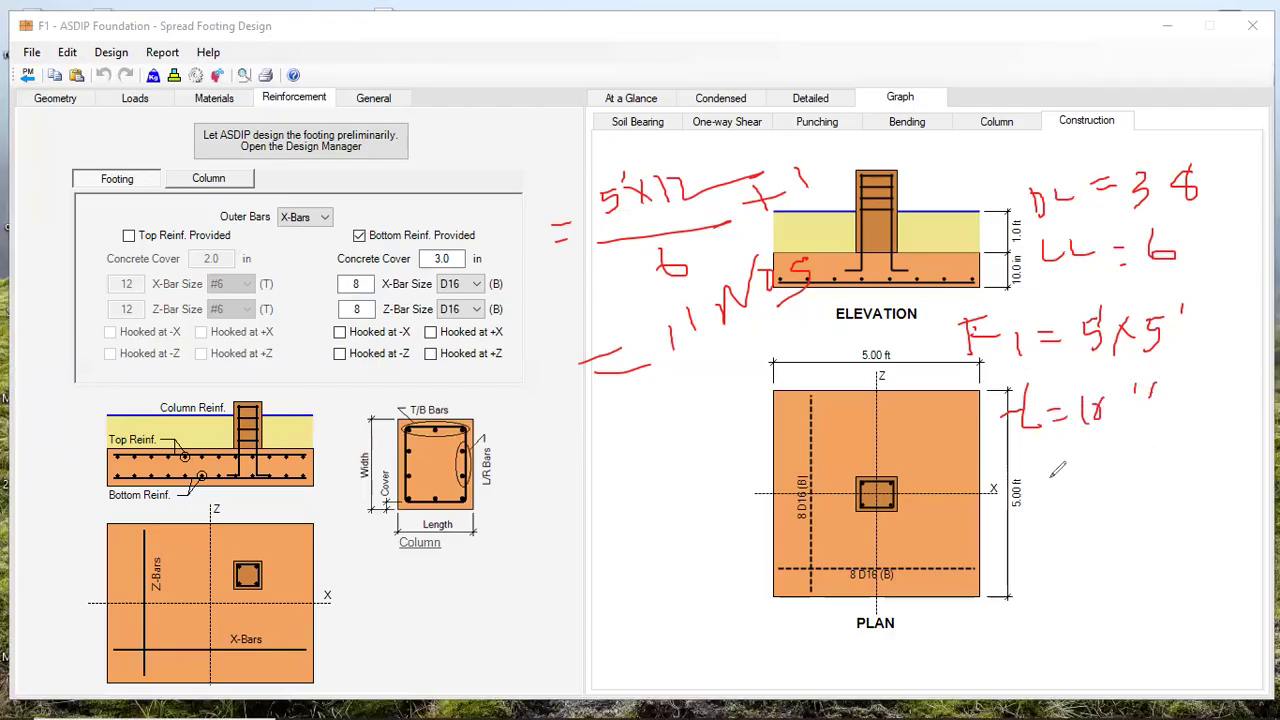
Handwrite the reinforcement note in red below the footing size: Bar = 16 mm Ø @ 6" C/C
mouse_move(1016, 470)
left_mouse_down()
mouse_move(1018, 501)
mouse_move(1034, 462)
mouse_move(1040, 487)
mouse_move(1081, 487)
left_mouse_up()
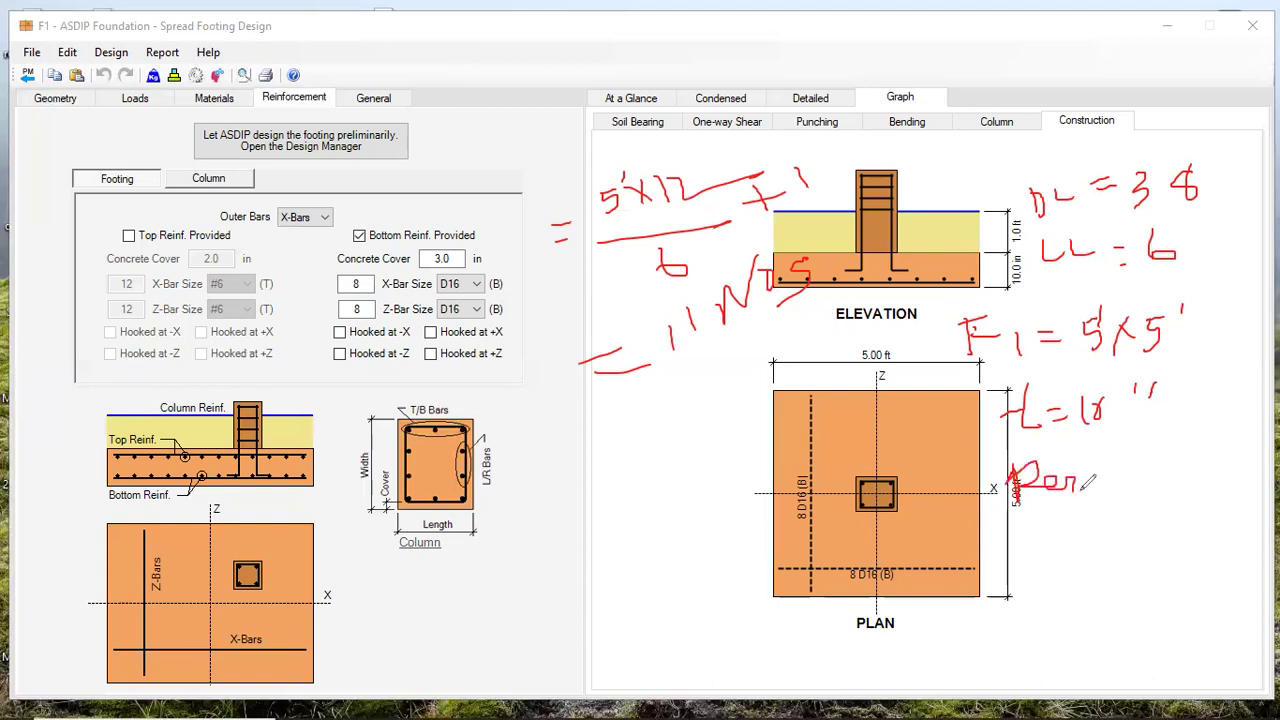
mouse_move(1016, 535)
left_mouse_down()
mouse_move(1038, 542)
mouse_move(1066, 522)
mouse_move(1152, 514)
mouse_move(1186, 486)
left_mouse_up()
left_click_drag(1174, 476, 1194, 537)
mouse_move(1080, 570)
left_mouse_down()
mouse_move(1098, 554)
mouse_move(1137, 569)
mouse_move(1153, 550)
left_mouse_up()
left_click_drag(1160, 543, 1162, 574)
left_click_drag(1212, 540, 1176, 626)
left_click_drag(1222, 552, 1276, 593)
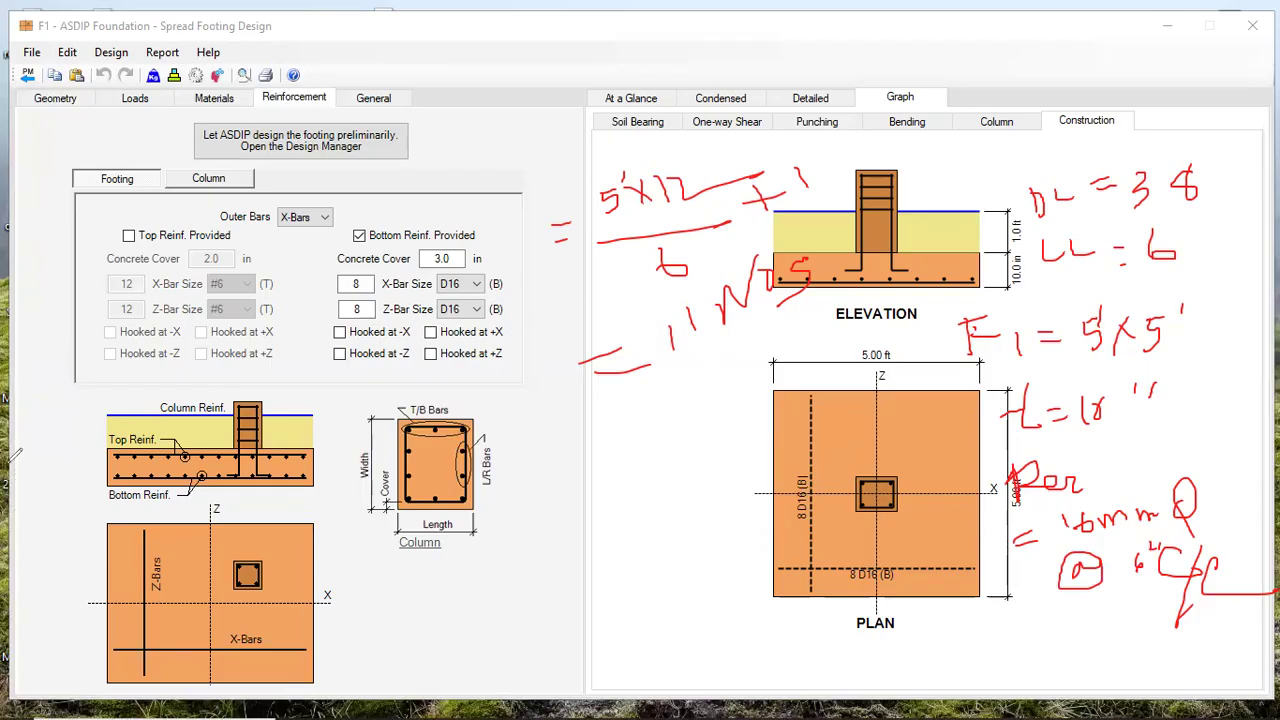
Clear all handwritten annotations and bring up the At a Glance results summary
key("e")
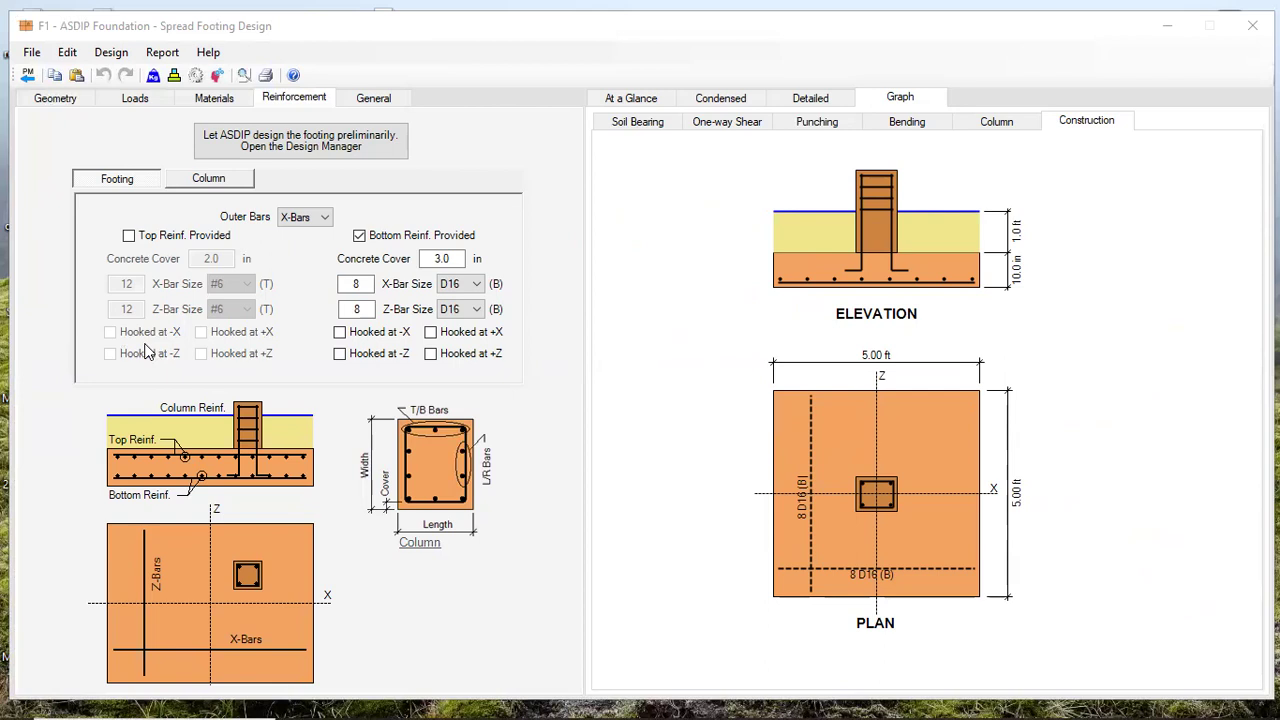
left_click(620, 100)
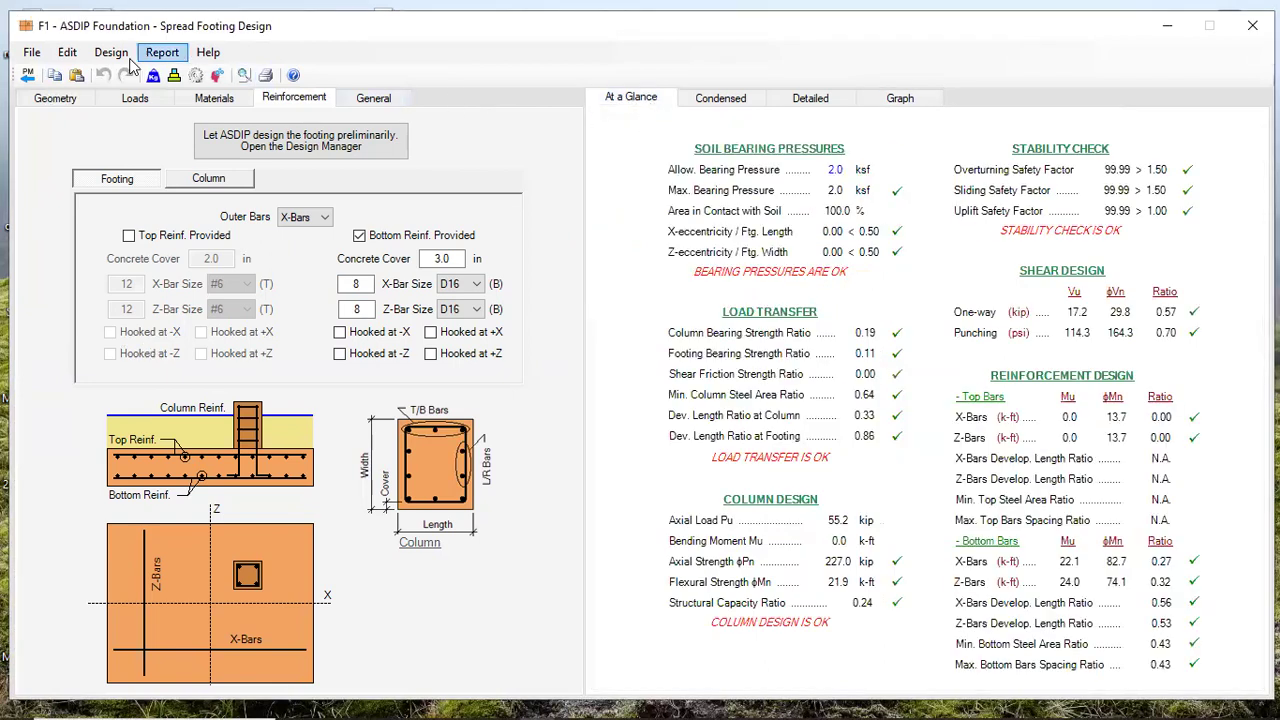
Print all pages of the Detailed Report using Microsoft Print to PDF
left_click(31, 53)
mouse_move(68, 60)
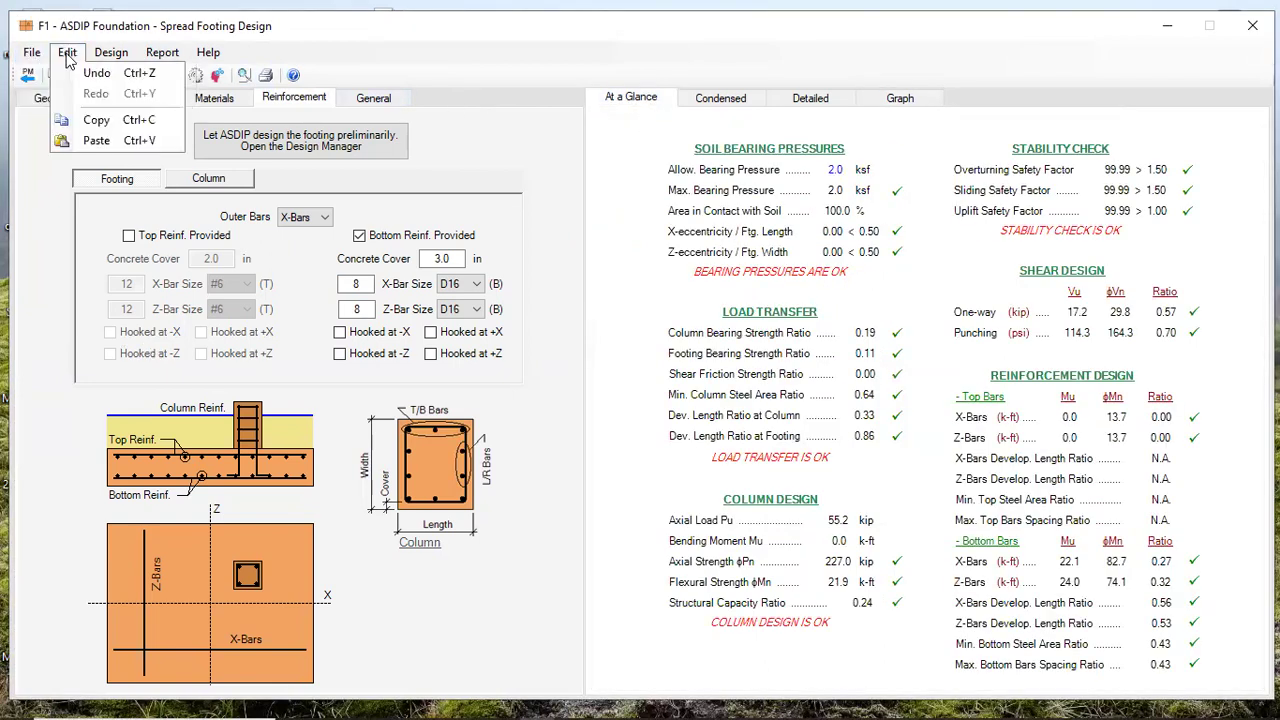
mouse_move(160, 55)
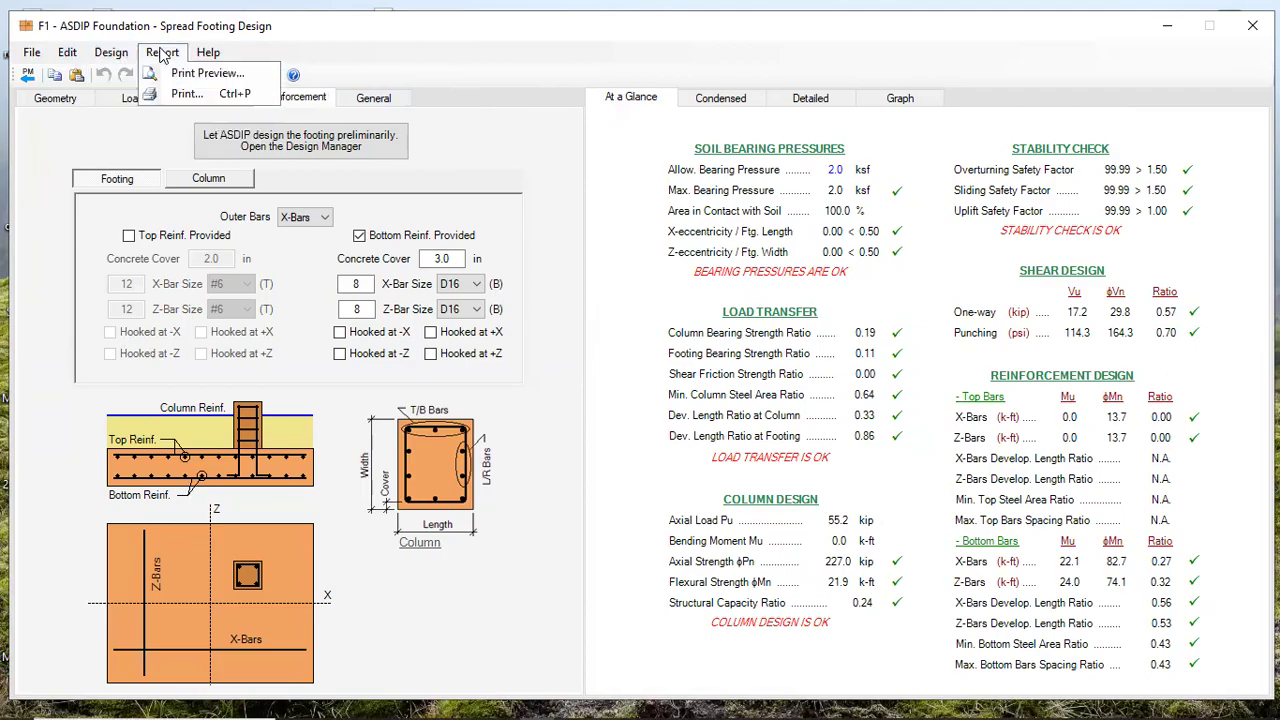
left_click(185, 94)
left_click(605, 355)
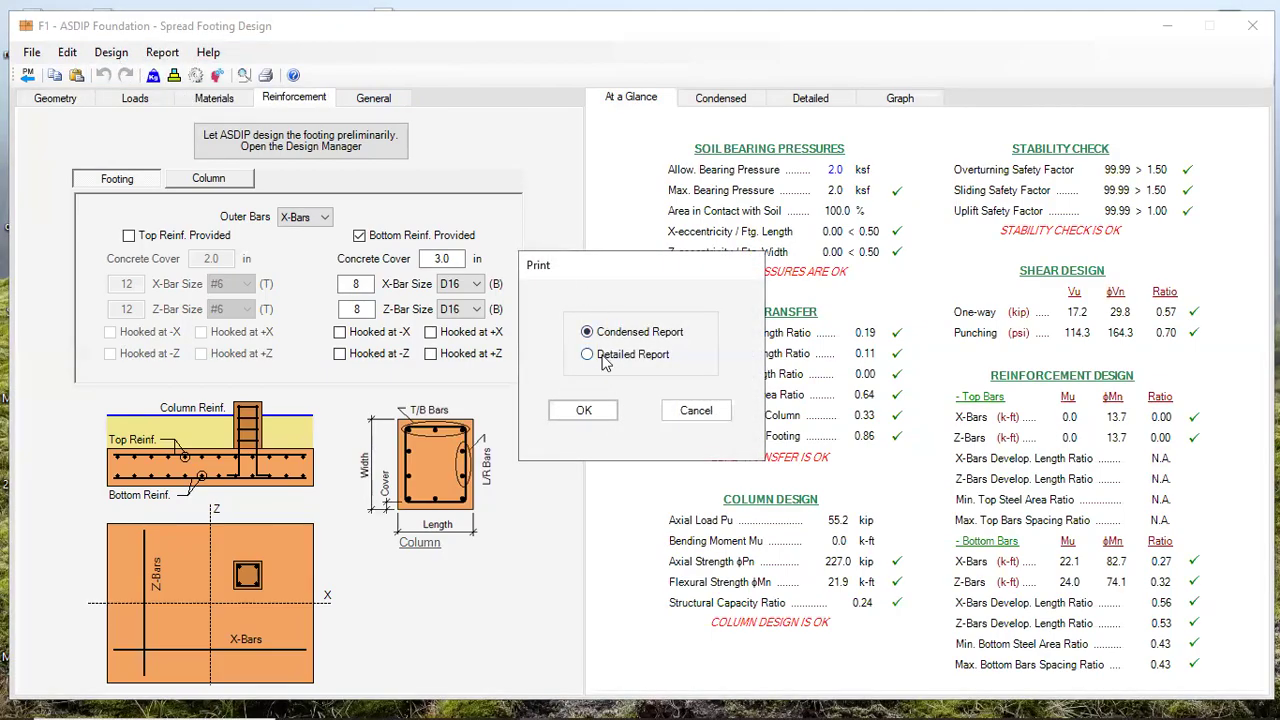
left_click(586, 414)
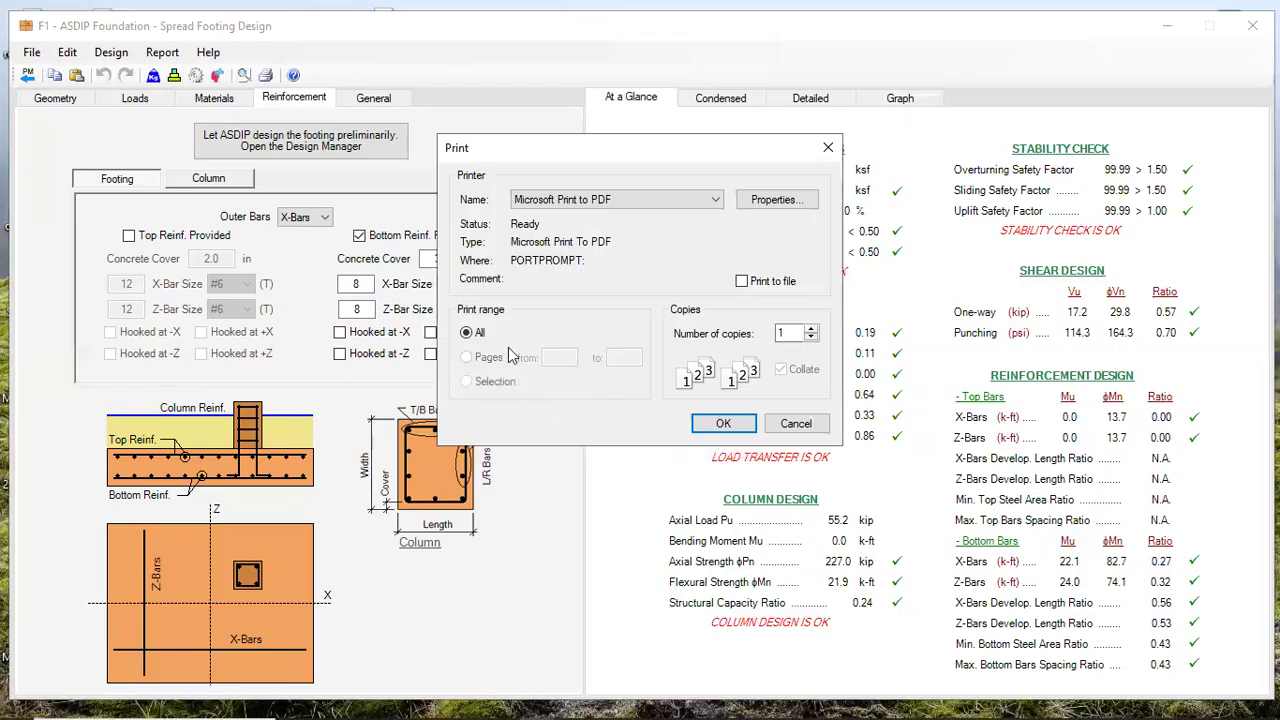
left_click(705, 422)
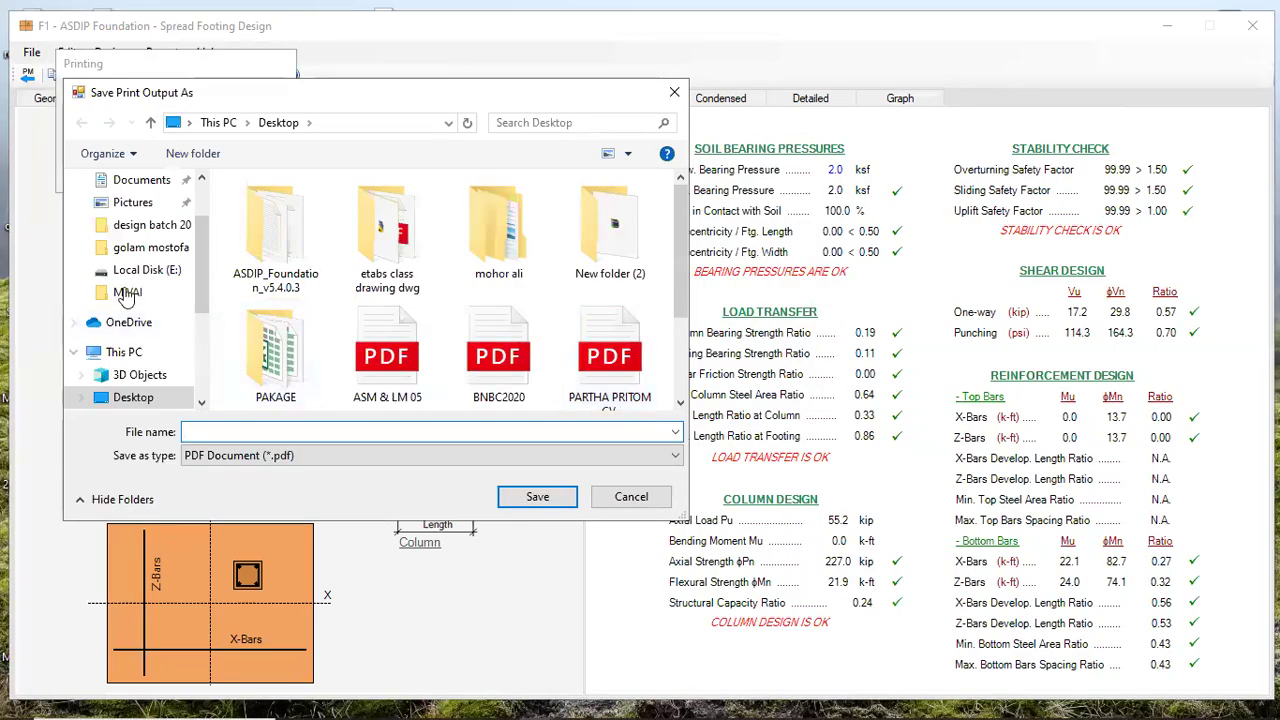
Save the printed report as a PDF document named FOOTING 1 on the Desktop
left_click(132, 397)
left_click(228, 433)
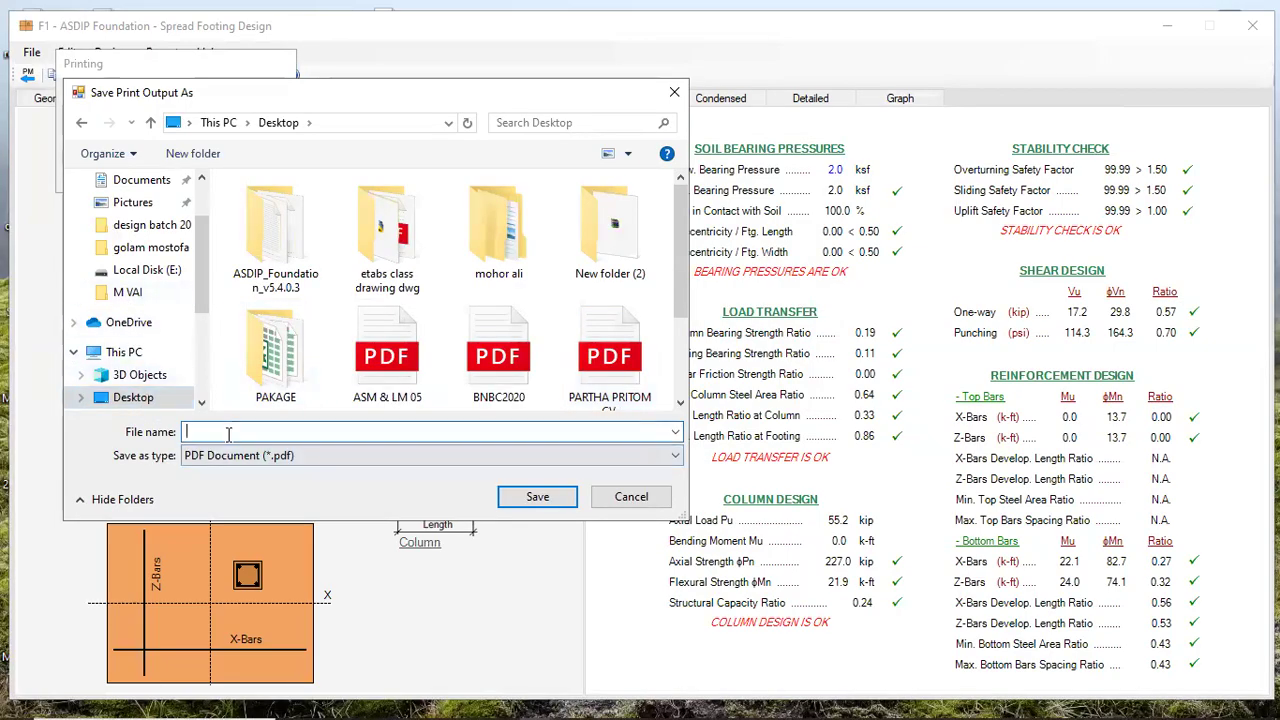
type("f")
key("BackSpace")
key("BackSpace")
key("BackSpace")
key("BackSpace")
key("BackSpace")
key("BackSpace")
key("BackSpace")
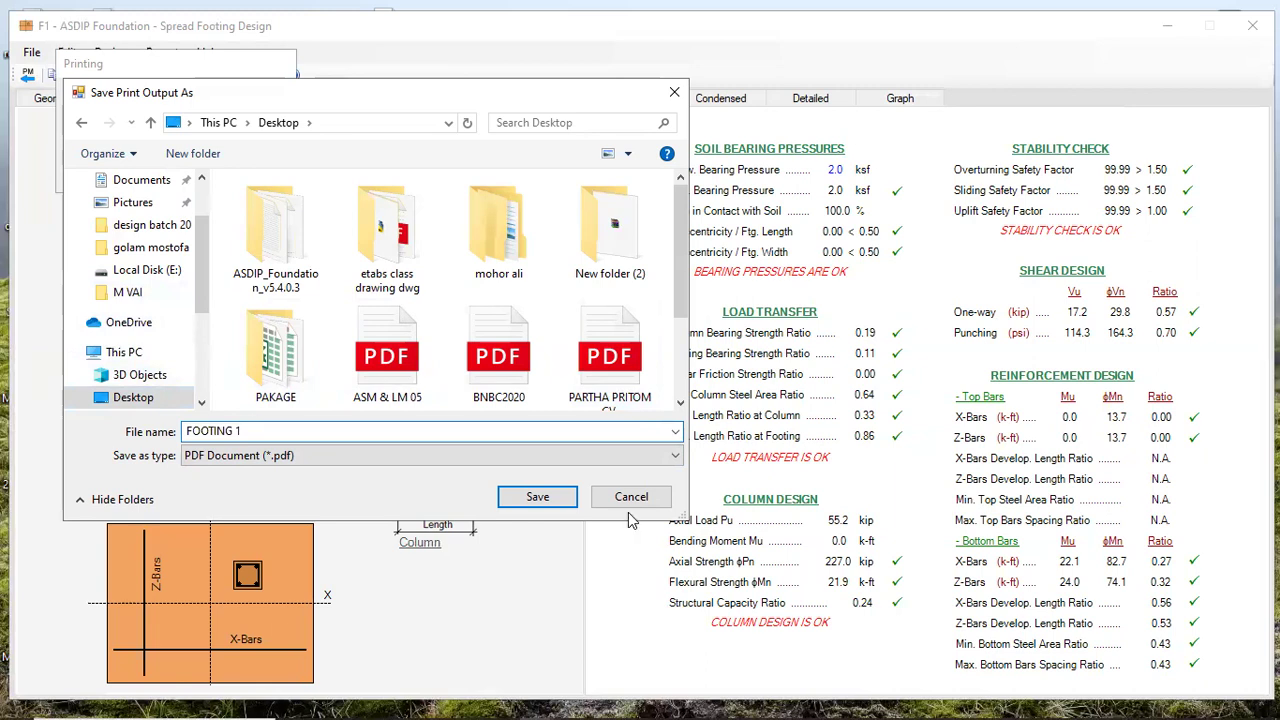
left_click(537, 493)
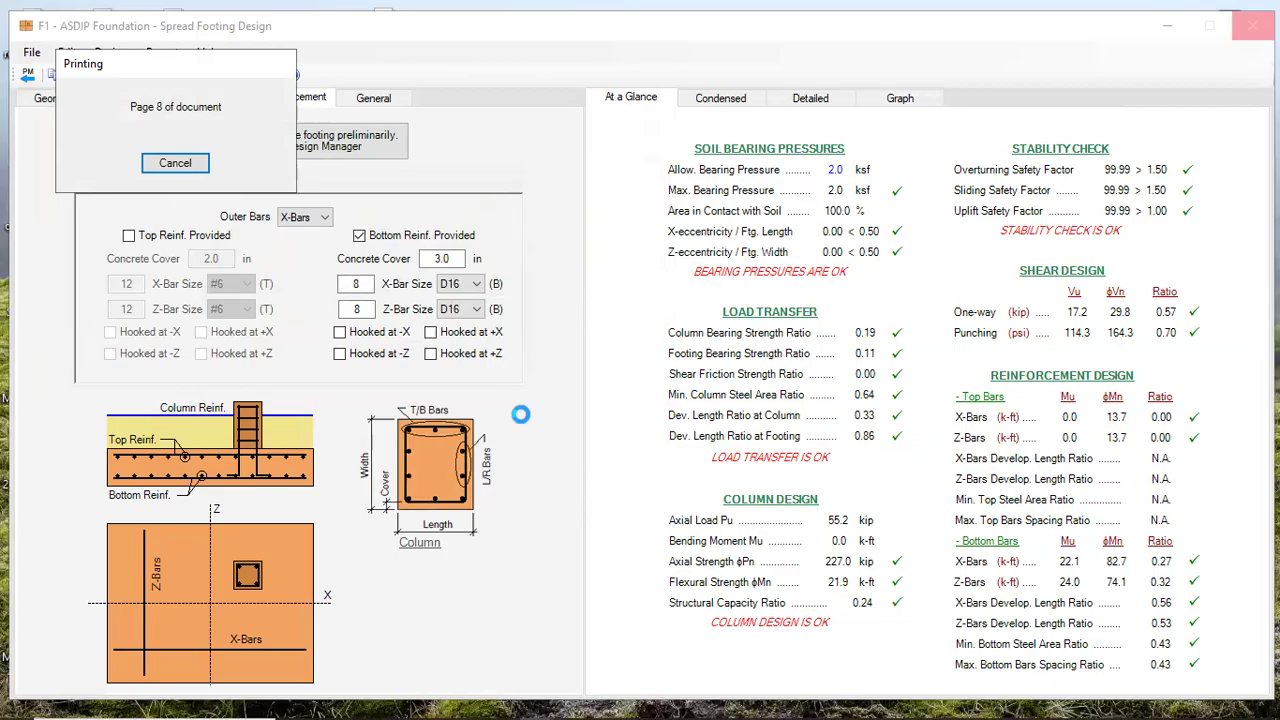
Go to the desktop, refresh it, and open the FOOTING 1 PDF report
left_click(1166, 27)
right_click(667, 295)
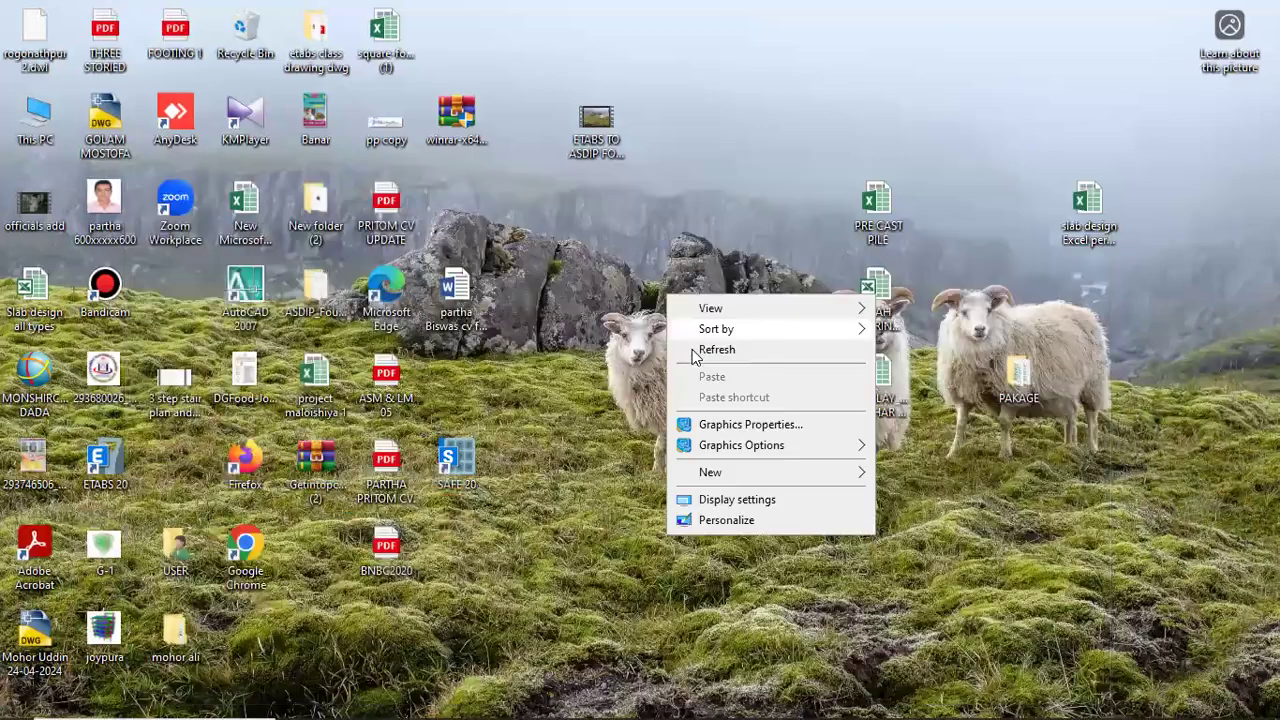
left_click(712, 349)
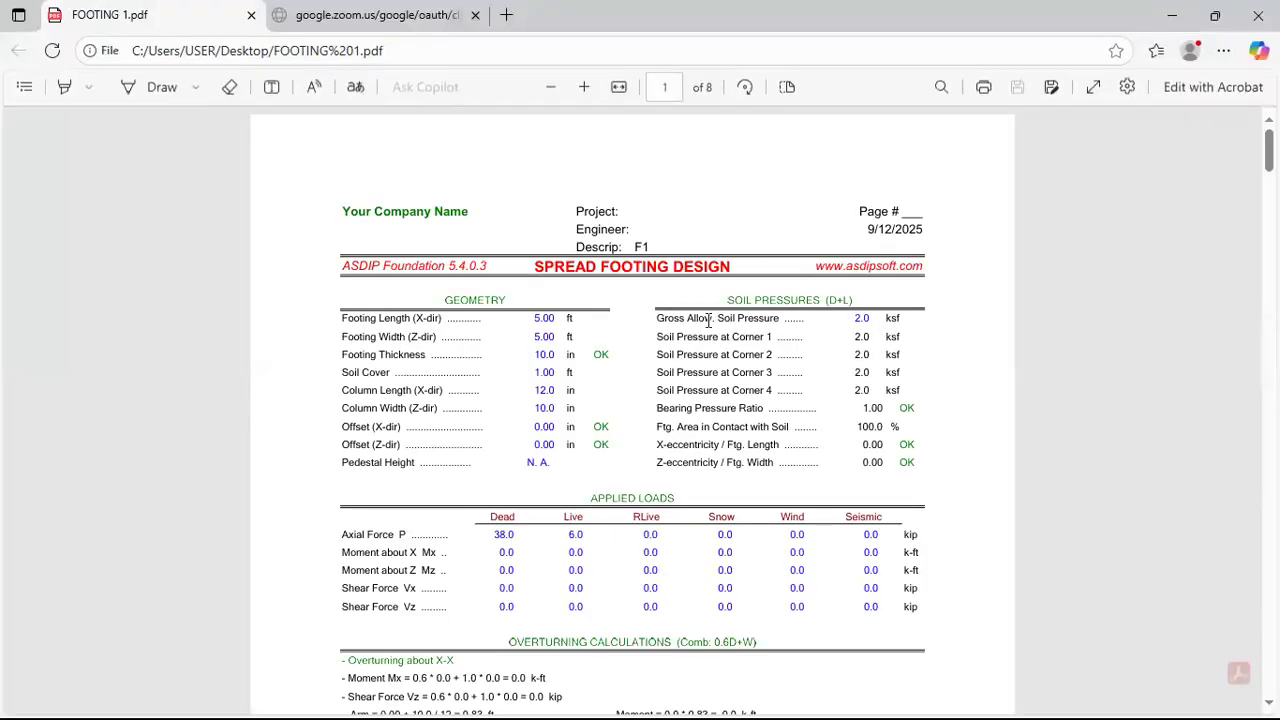
Examine the whole footing report, from geometry and loads through shear and flexure to the construction drawings, and put it away
scroll(690, 318, "down", 2)
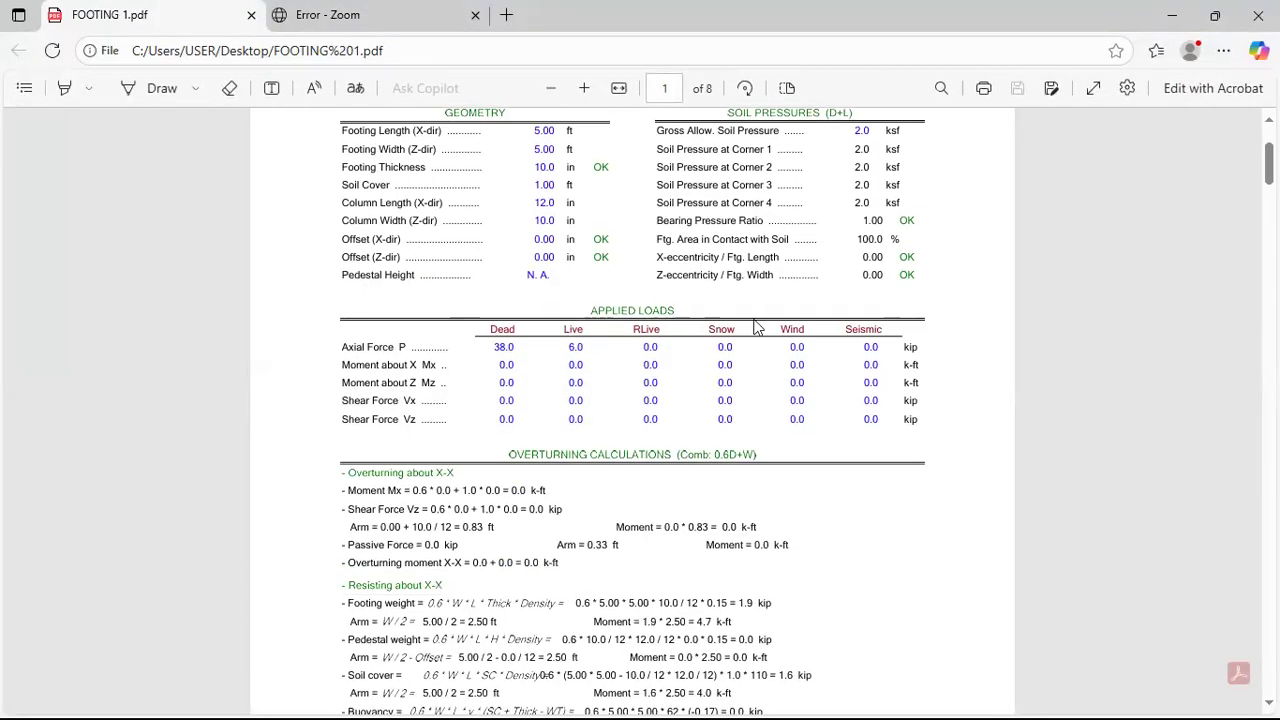
scroll(746, 380, "down", 11)
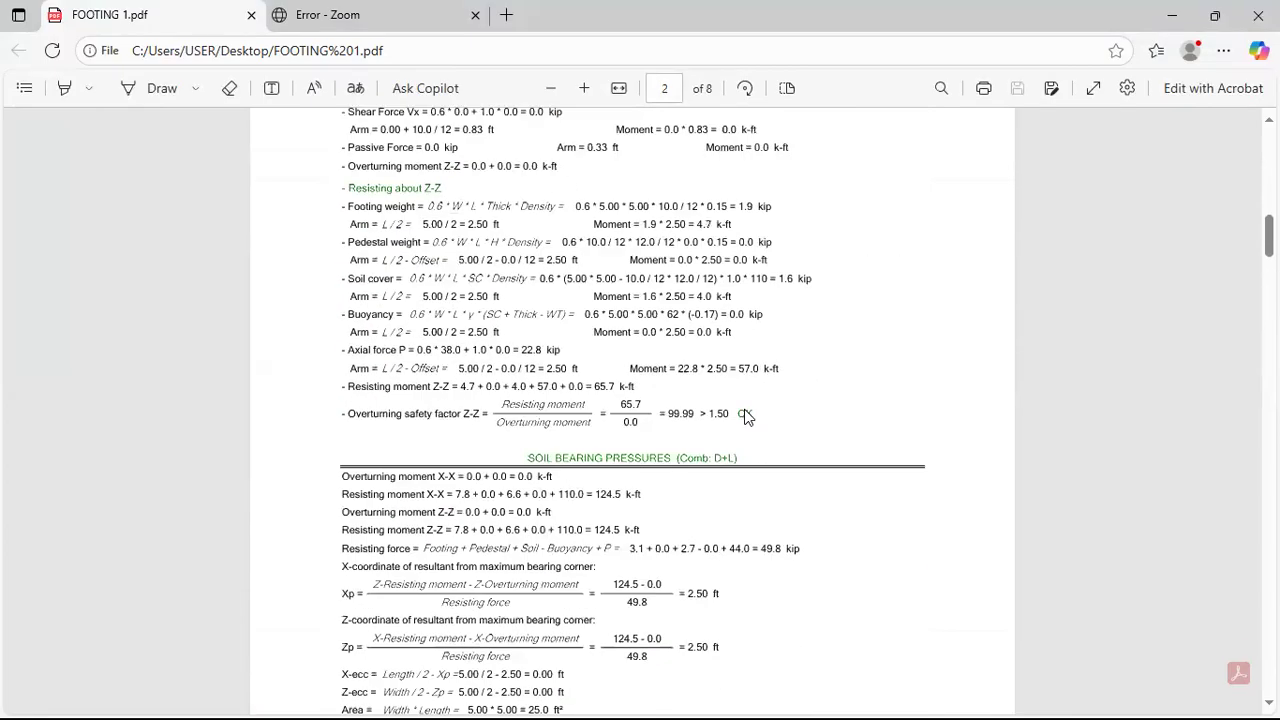
scroll(769, 455, "down", 3)
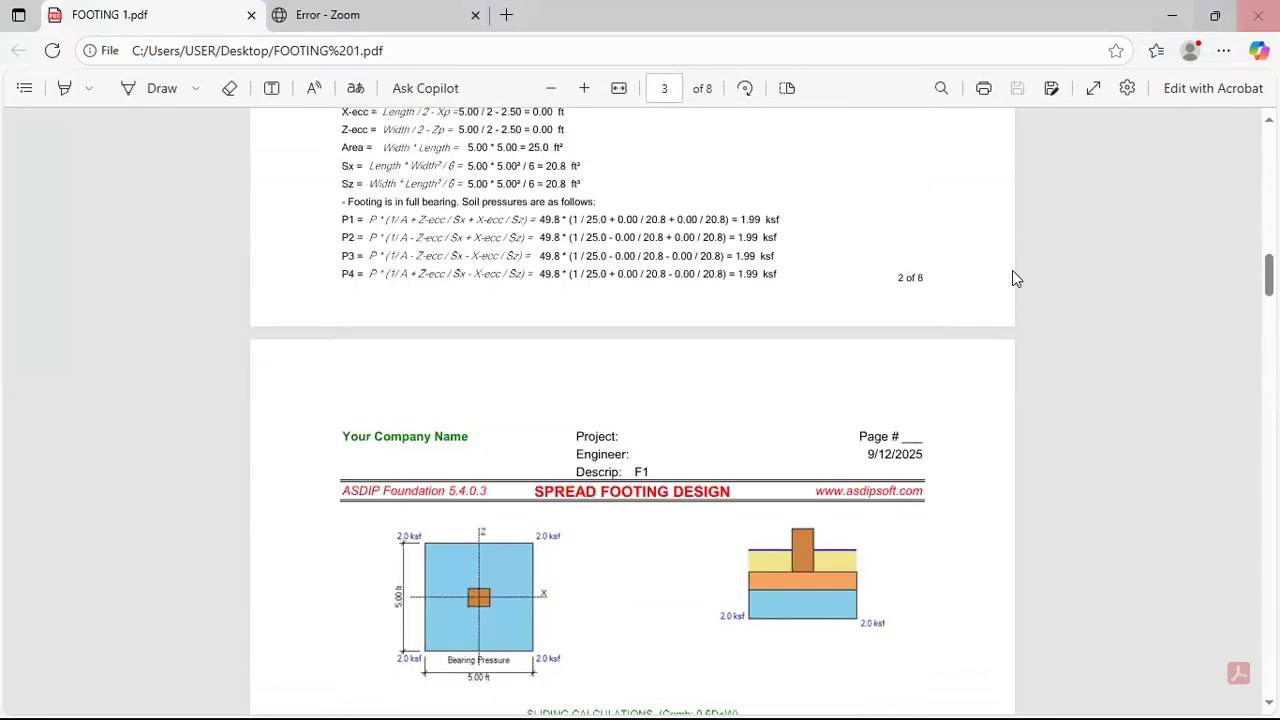
scroll(842, 495, "down", 3)
scroll(842, 495, "down", 15)
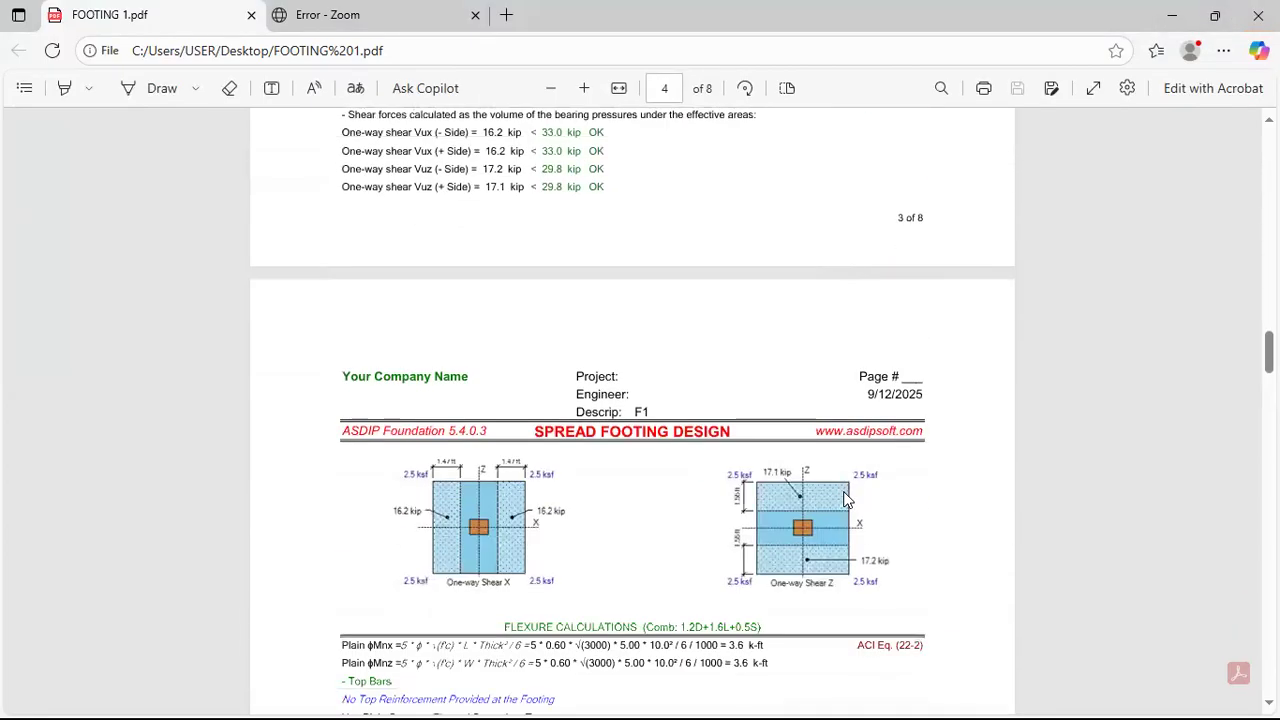
scroll(846, 498, "down", 20)
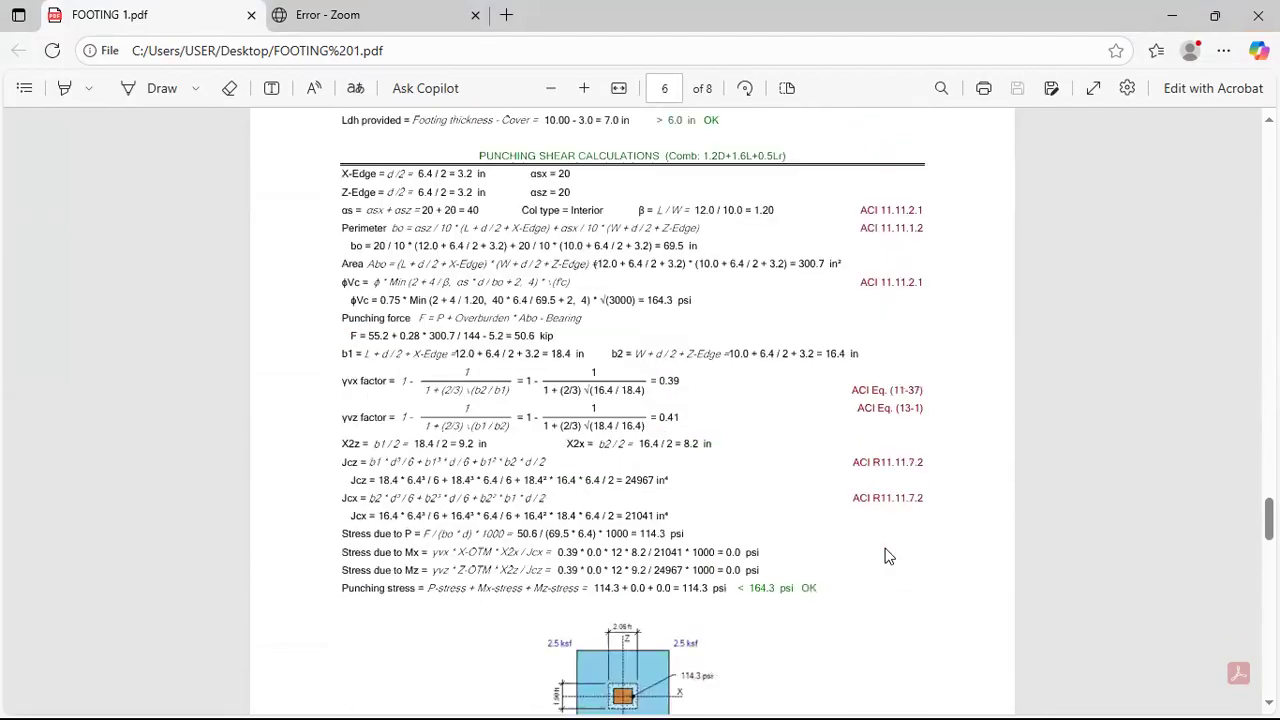
scroll(890, 585, "down", 15)
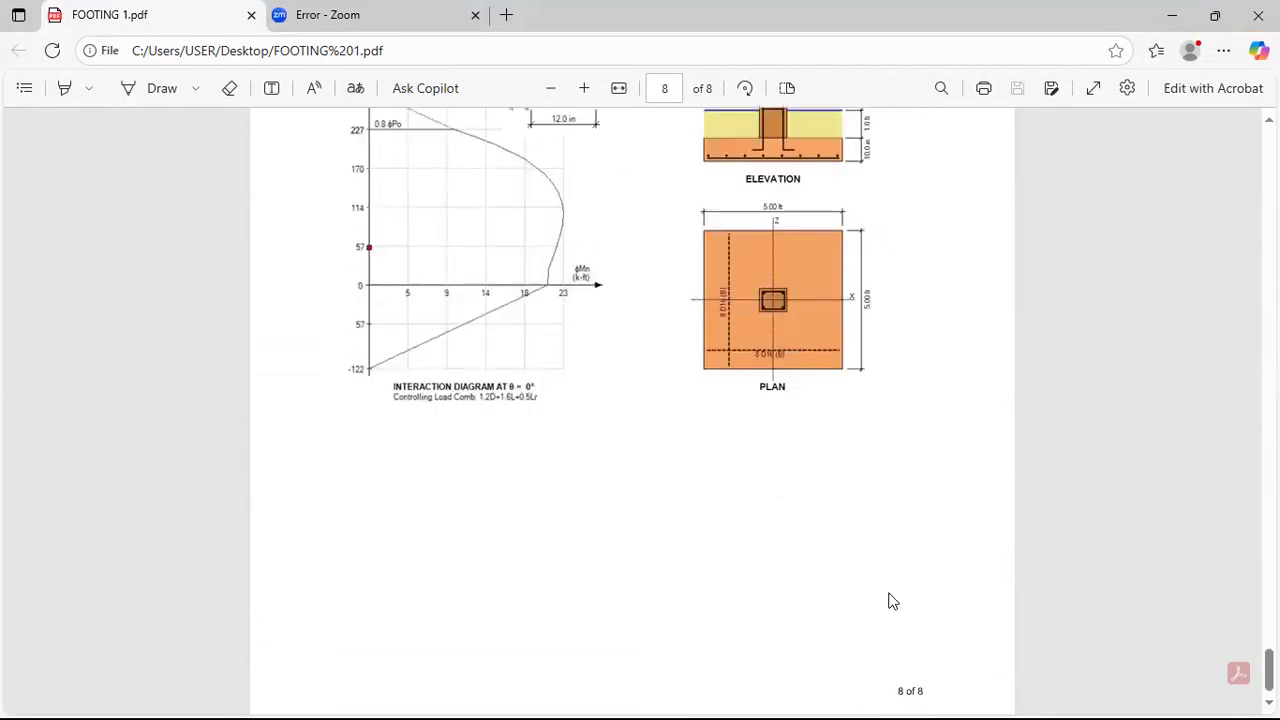
left_click(1172, 16)
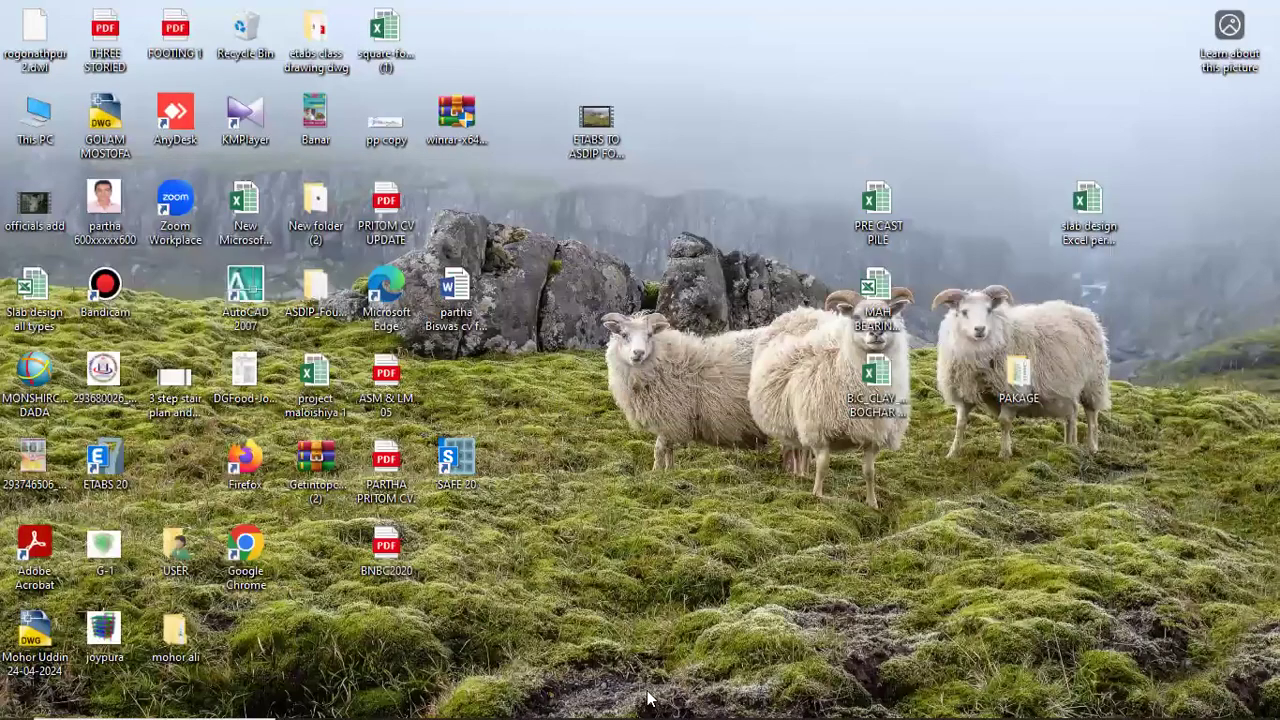
Switch to the slab design workbook in Excel and go to the input data of the square footing design sheet
left_click(607, 703)
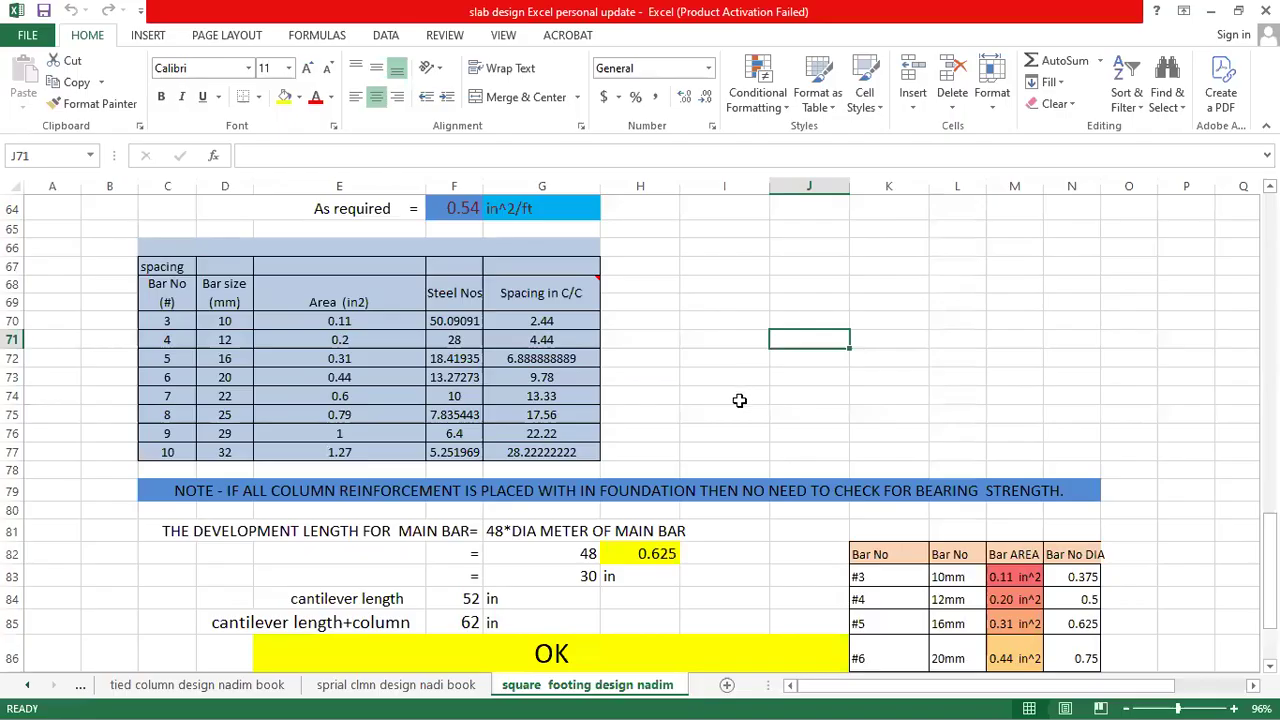
scroll(740, 400, "up", 20)
scroll(739, 404, "up", 1)
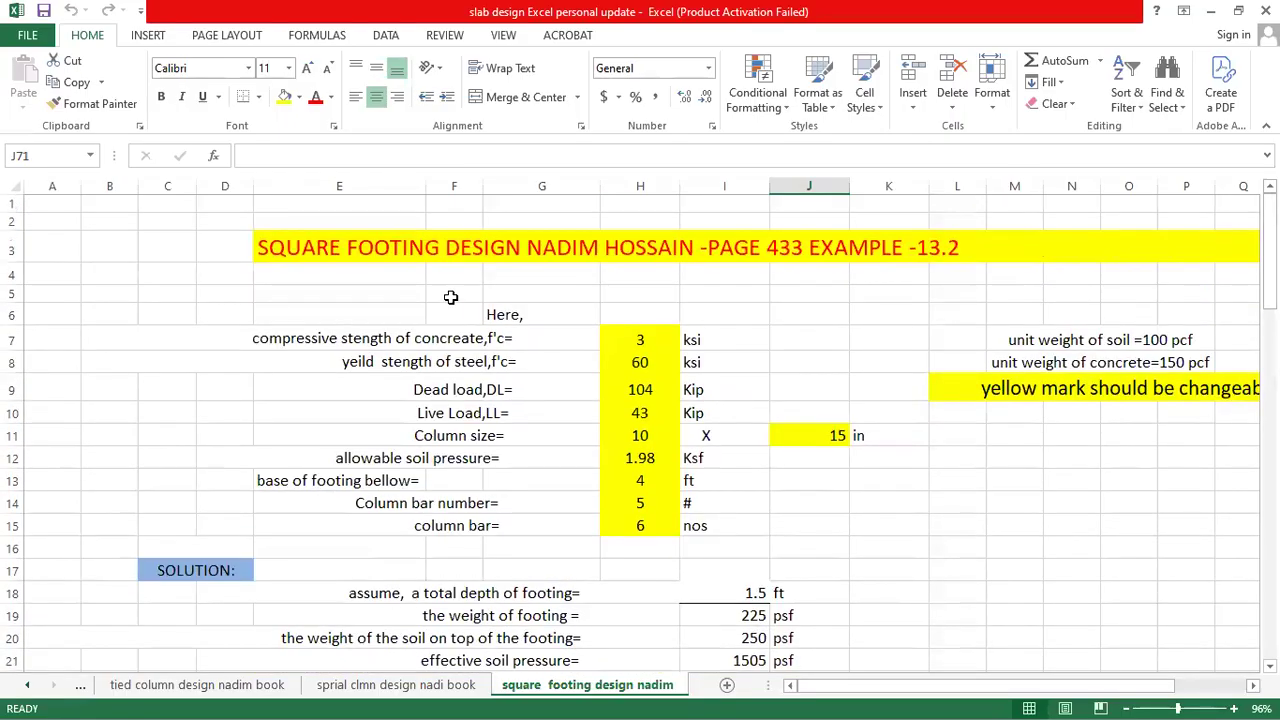
left_click(234, 292)
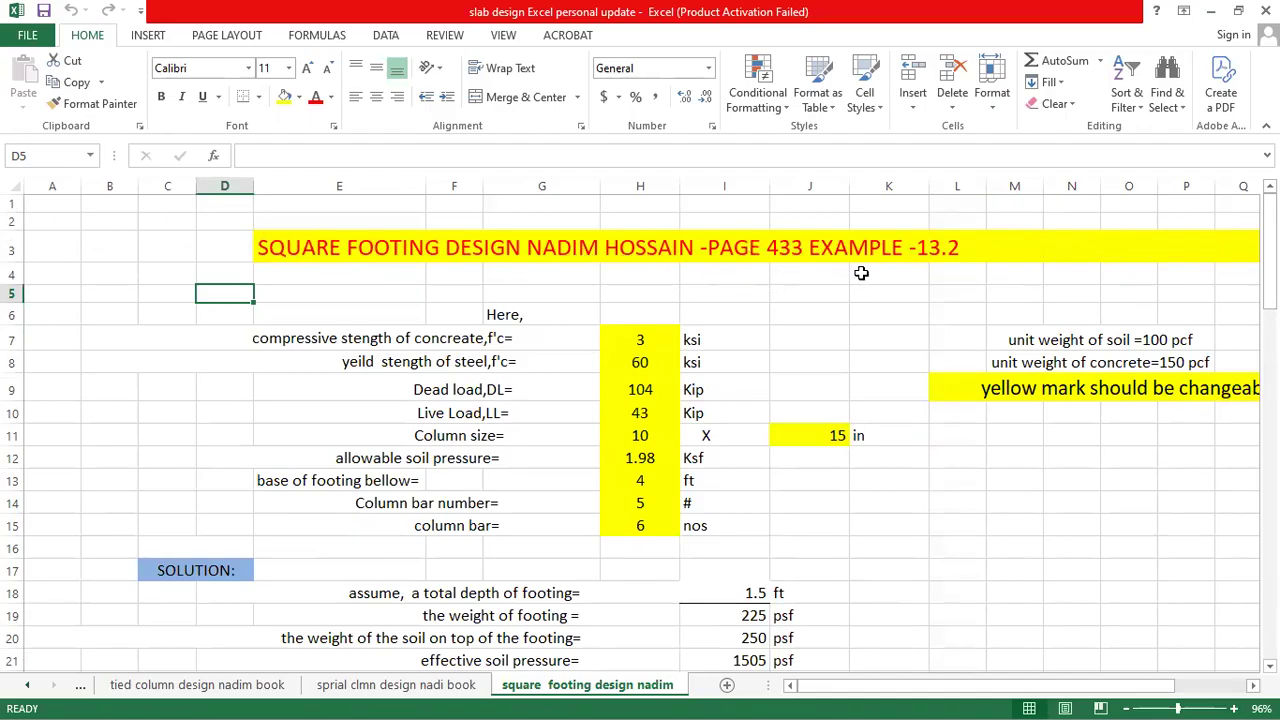
scroll(861, 273, "down", 1)
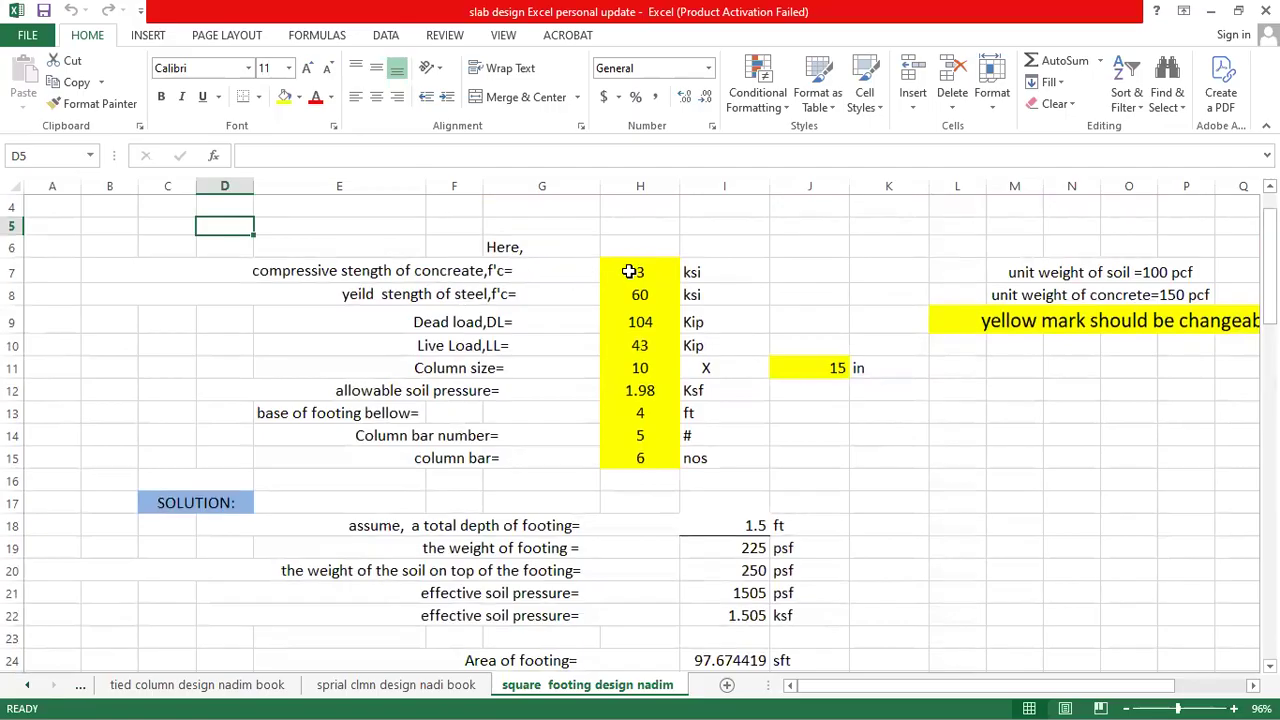
Set the yield strength of steel in the square footing inputs to 72.5 ksi
left_click(629, 271)
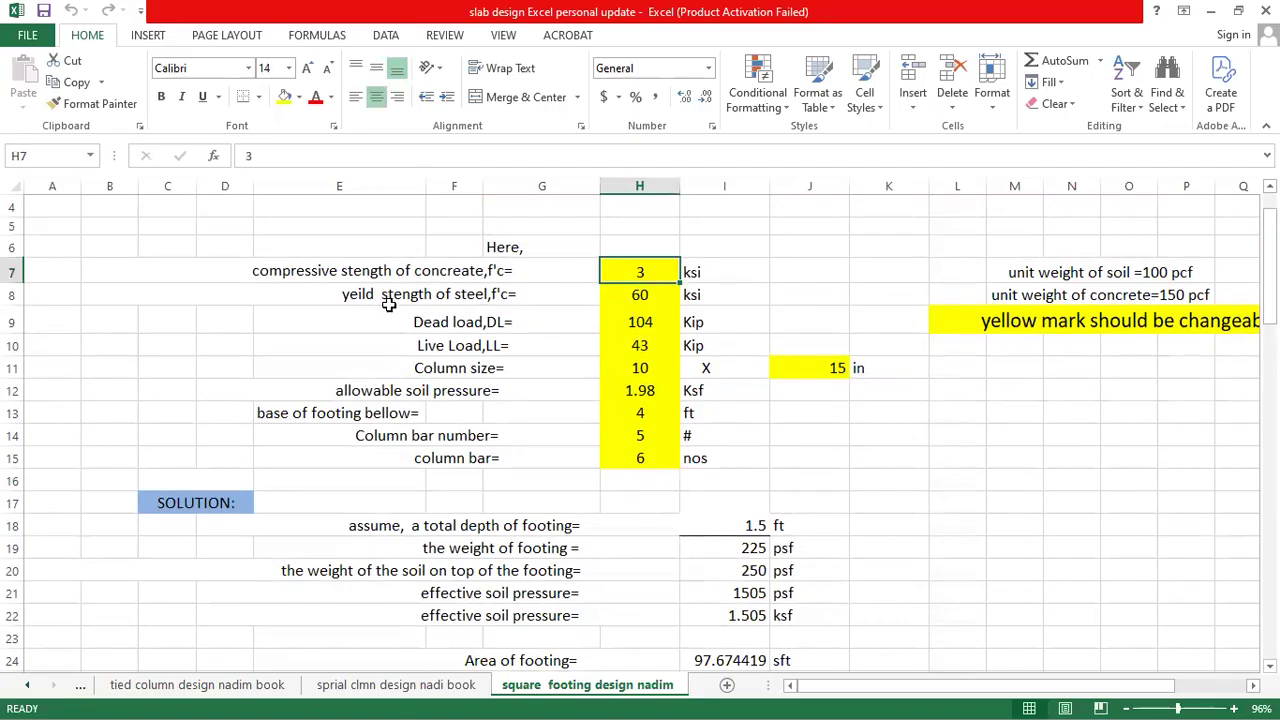
left_click(635, 295)
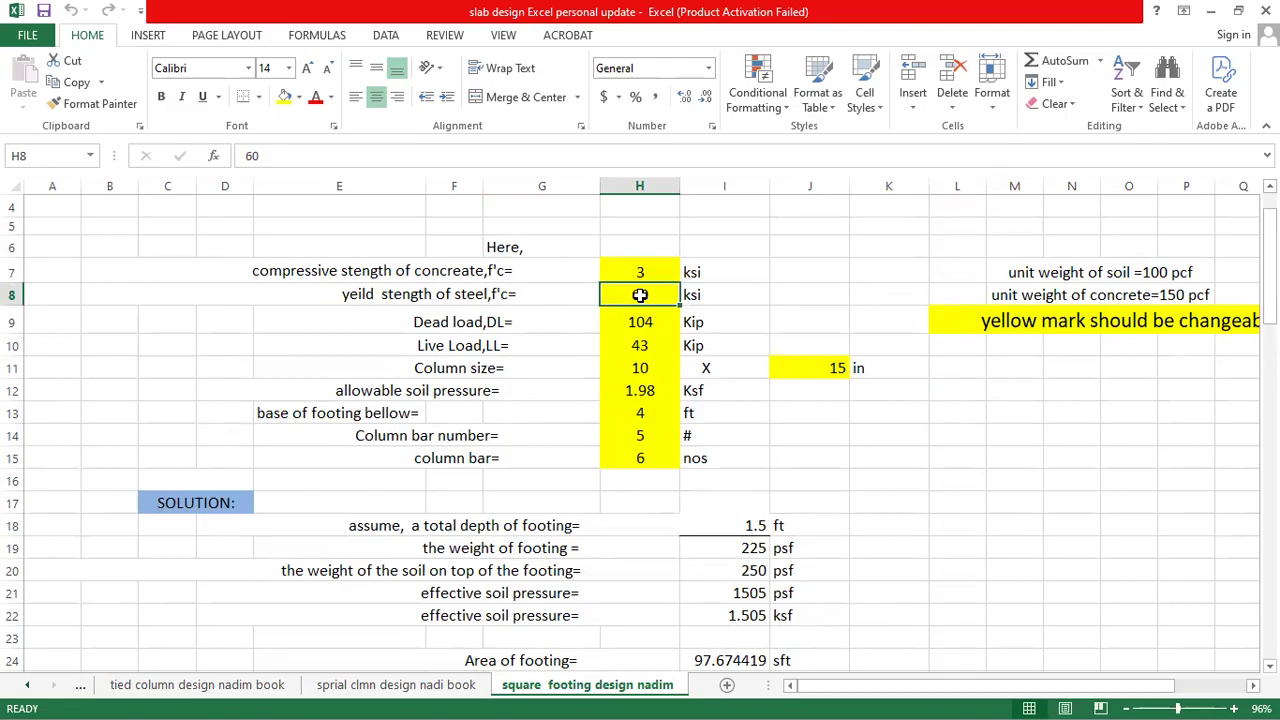
type("75")
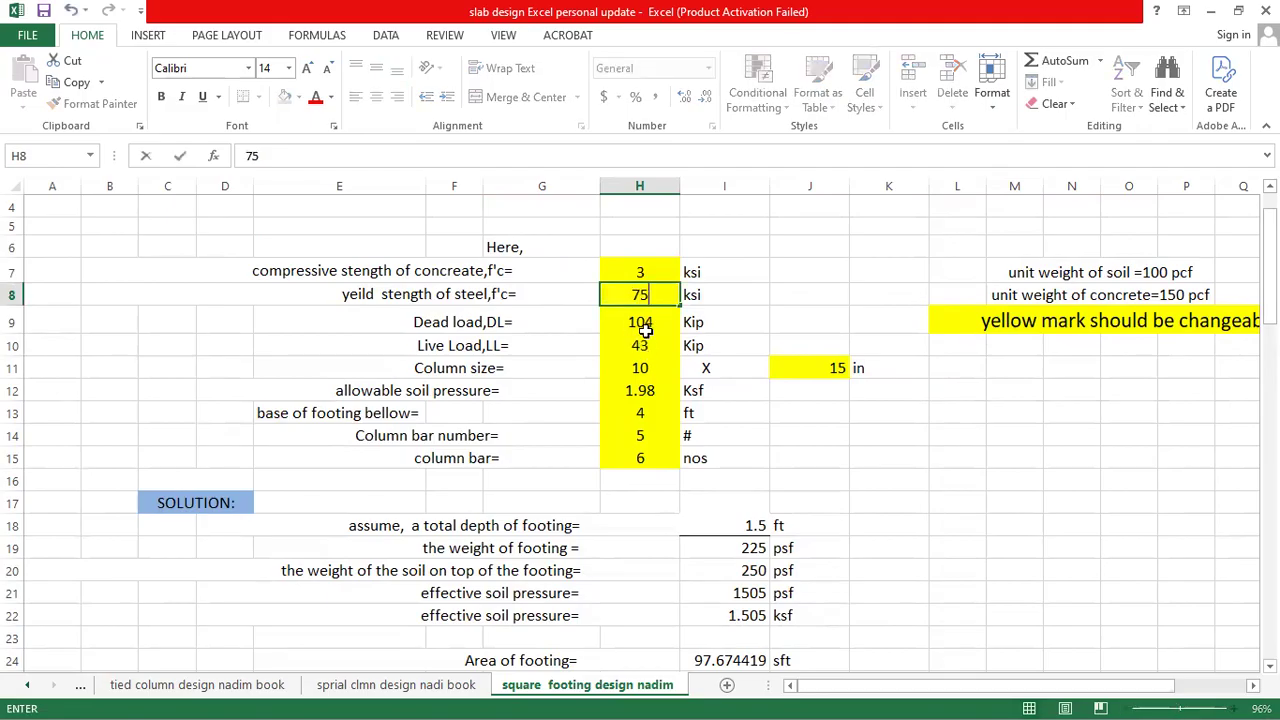
type("2.5")
left_click_drag(649, 489, 645, 504)
Set the footing's dead load to 38 kip and its live load to 6 kip
left_click(634, 325)
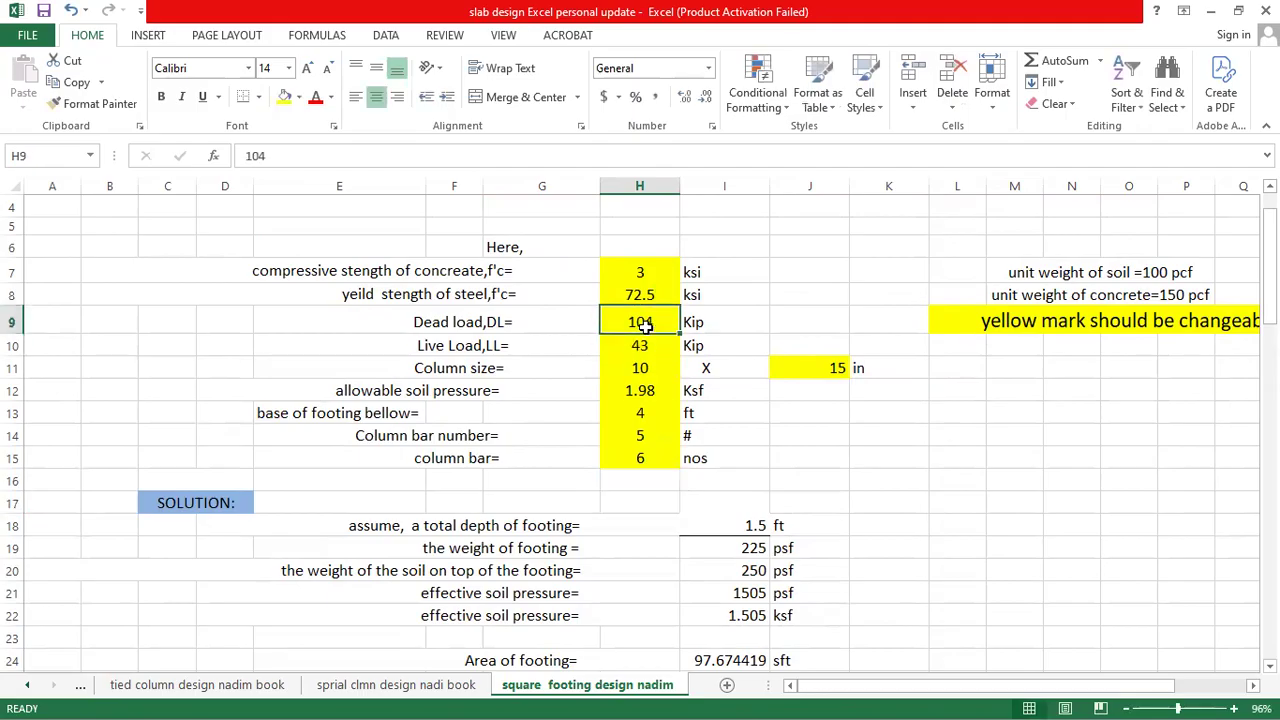
type("38")
left_click(658, 362)
left_click(652, 345)
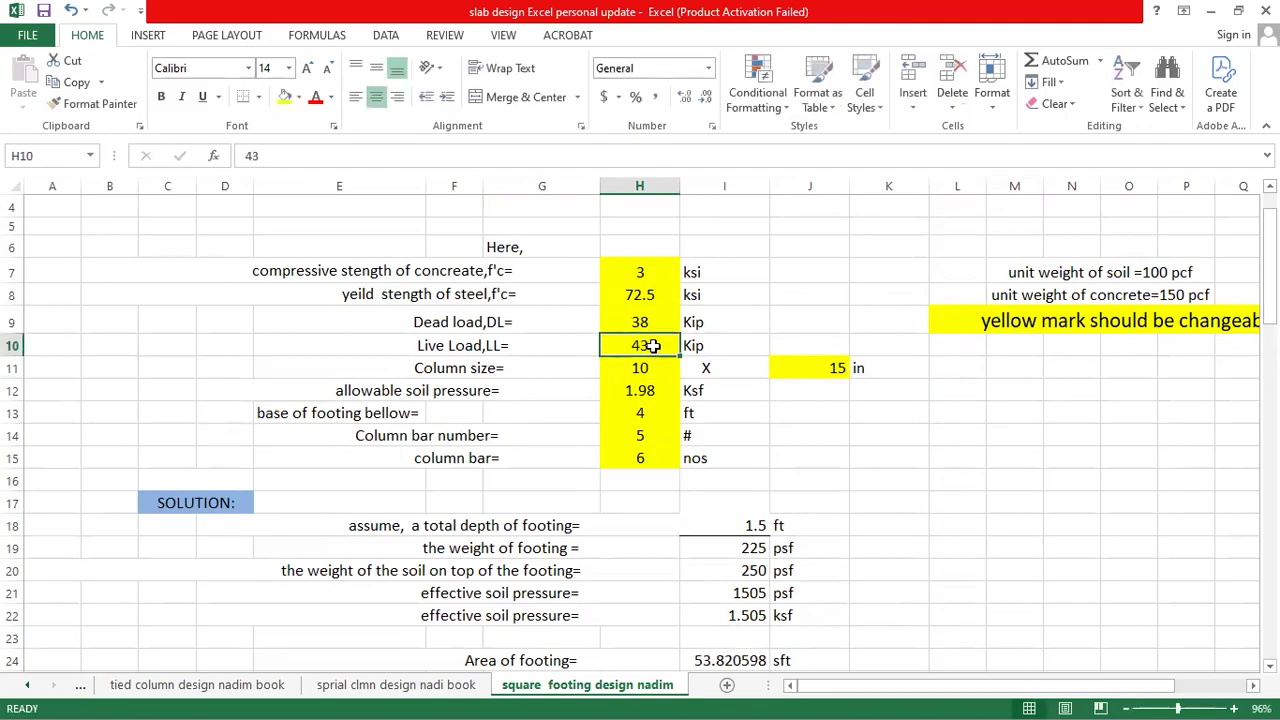
type("6")
Set the second column dimension in cell J11 to 12 in
left_click(646, 368)
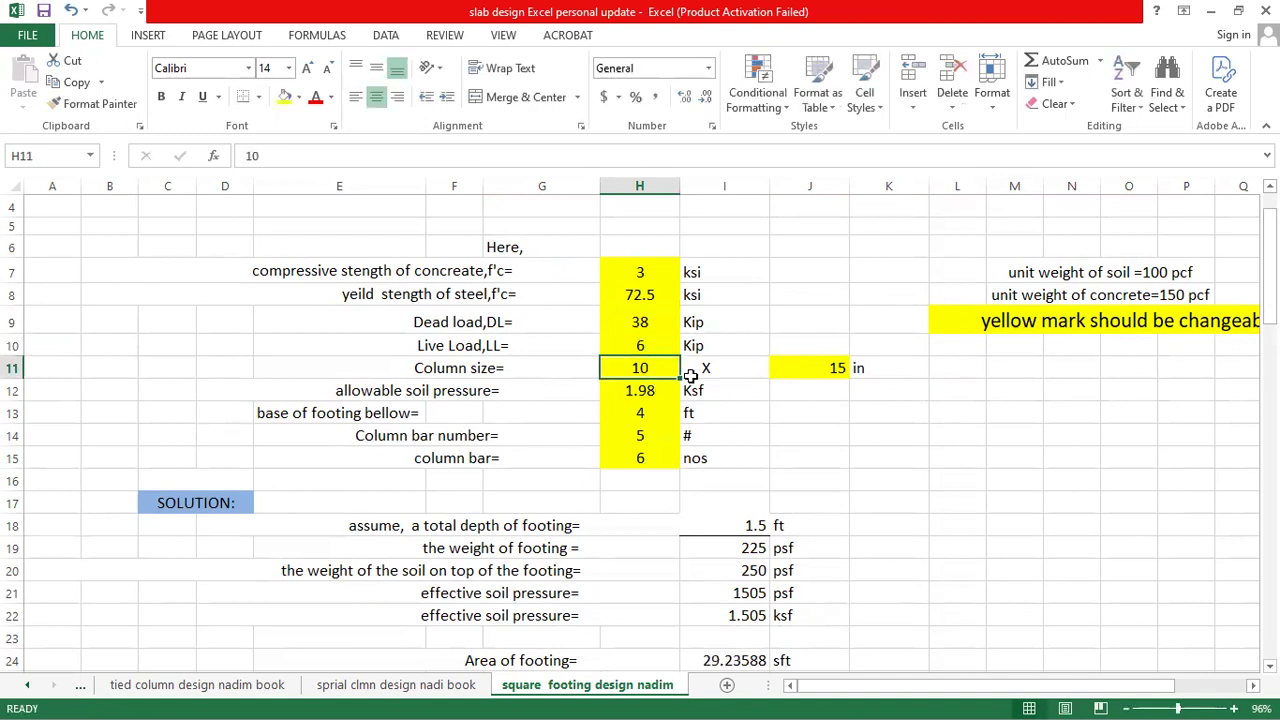
double_click(813, 370)
type("12")
left_click(814, 437)
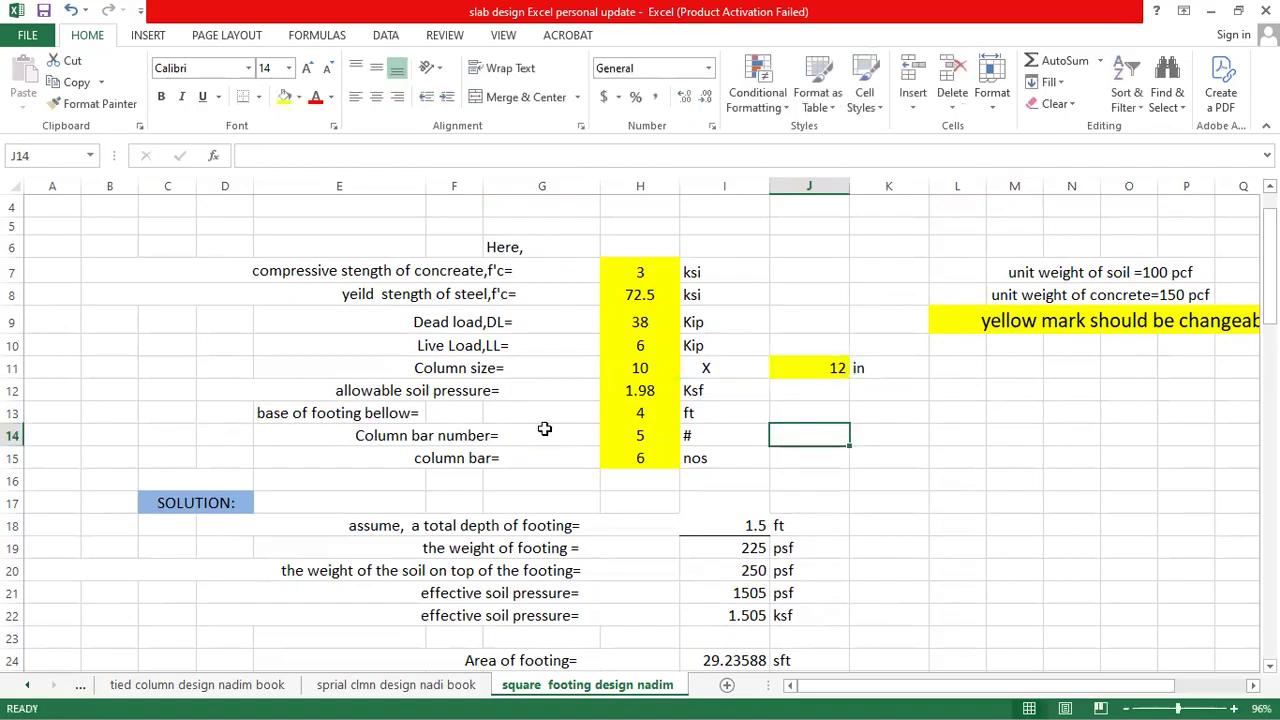
Set the allowable soil pressure to 2 ksf
left_click(650, 391)
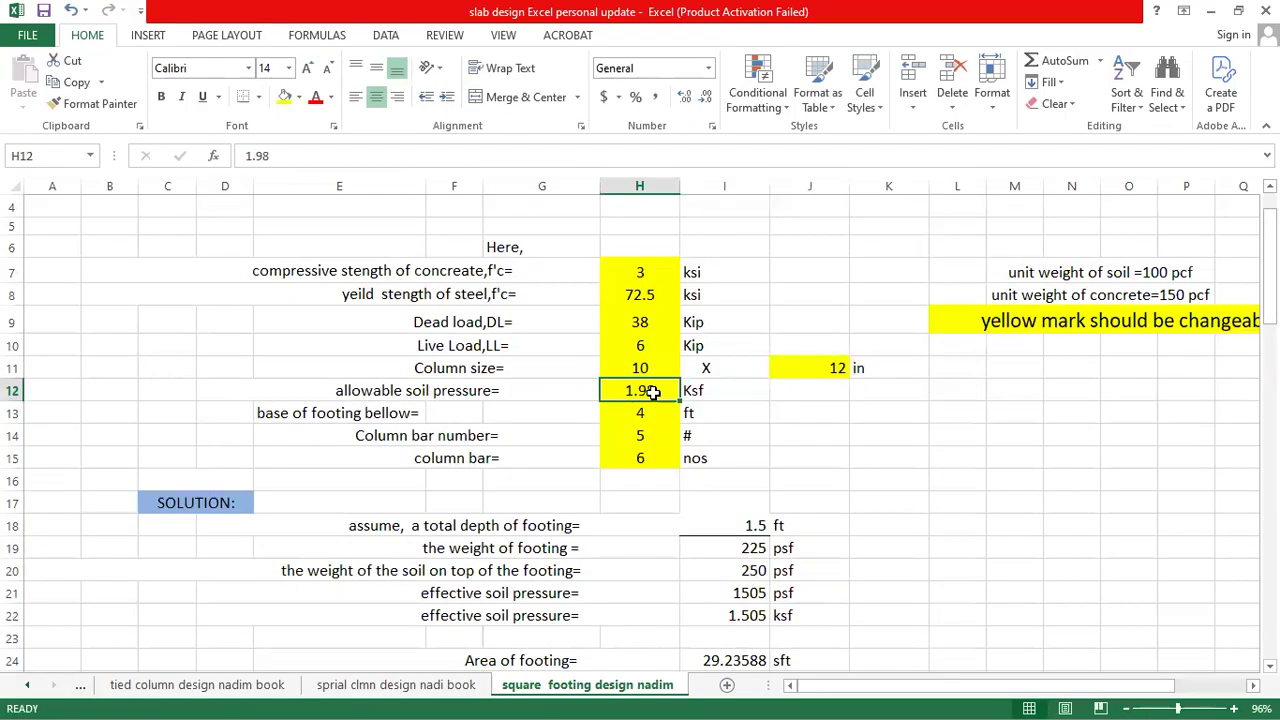
type("2")
left_click(814, 460)
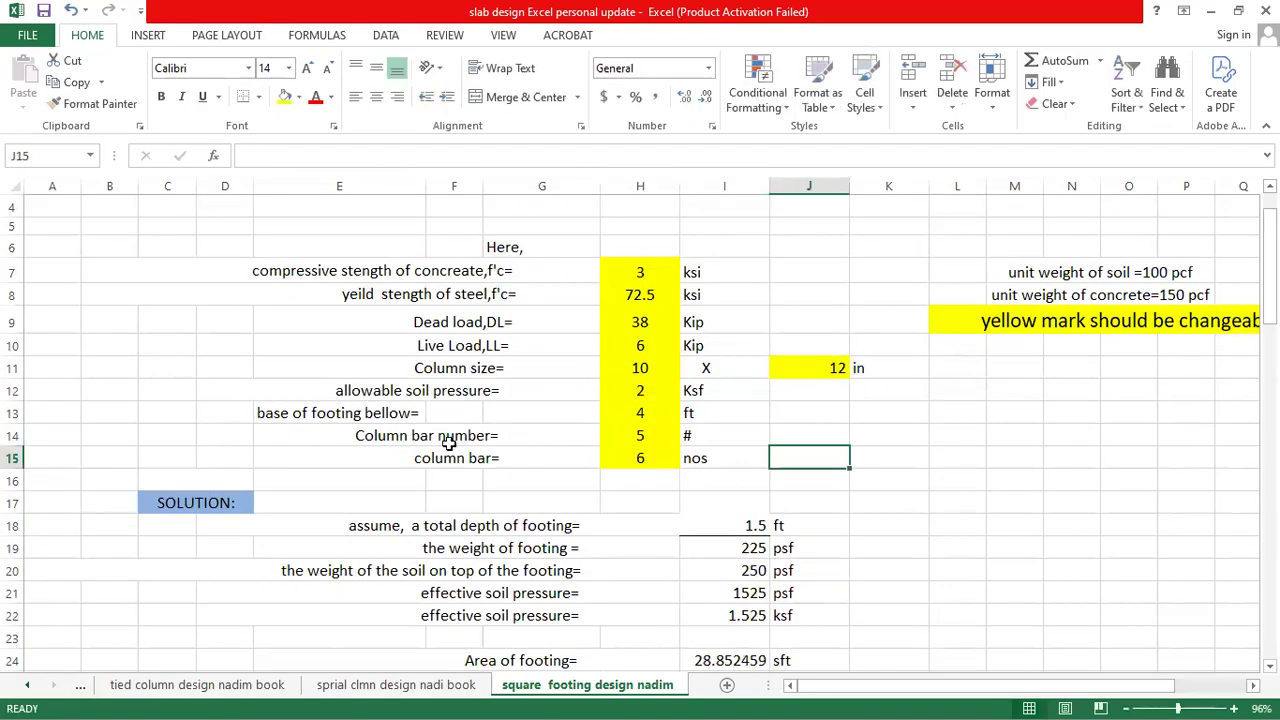
Set the base of footing below in the square footing inputs to 2 ft and review the solution values
left_click(645, 416)
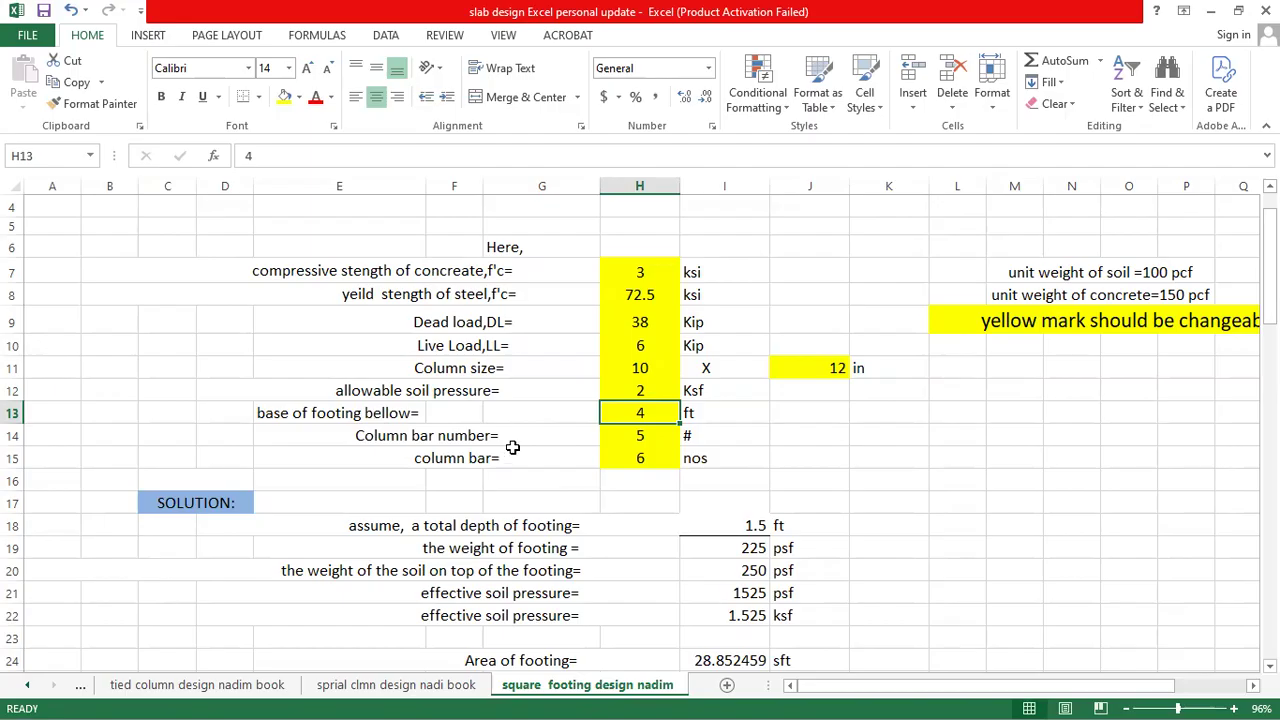
type("2")
left_click(826, 477)
scroll(540, 408, "down", 2)
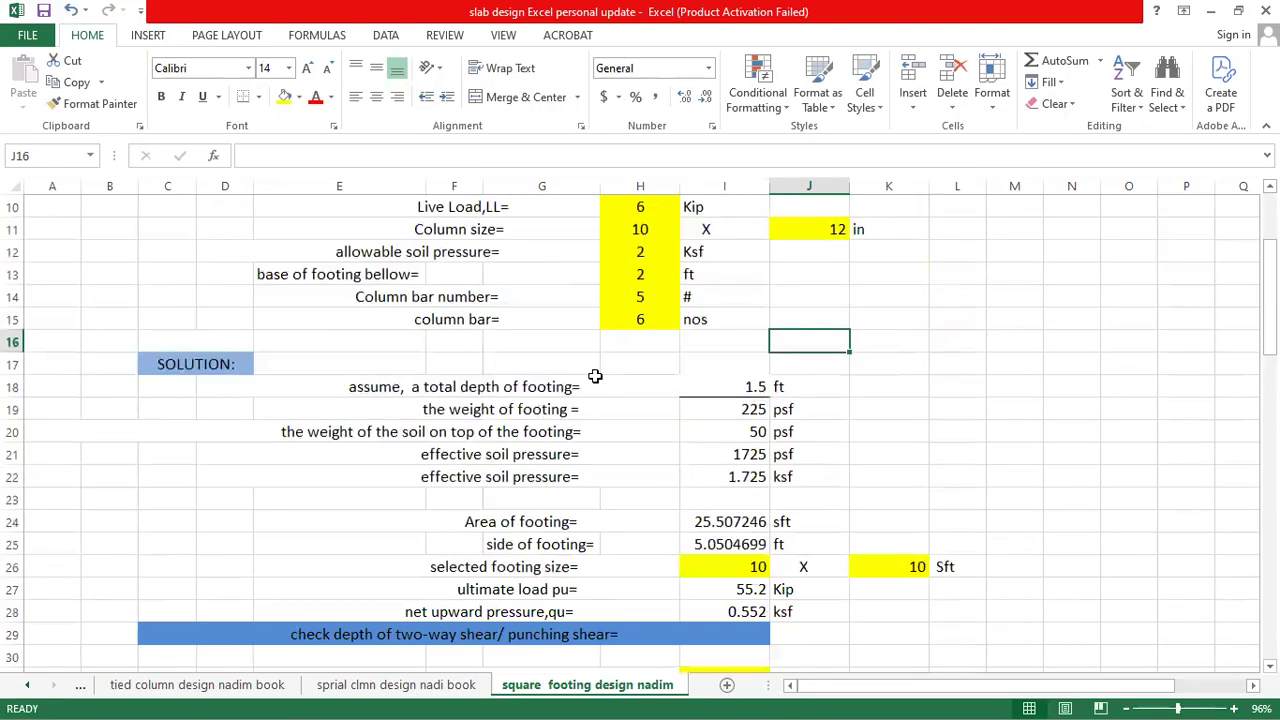
left_click(640, 322)
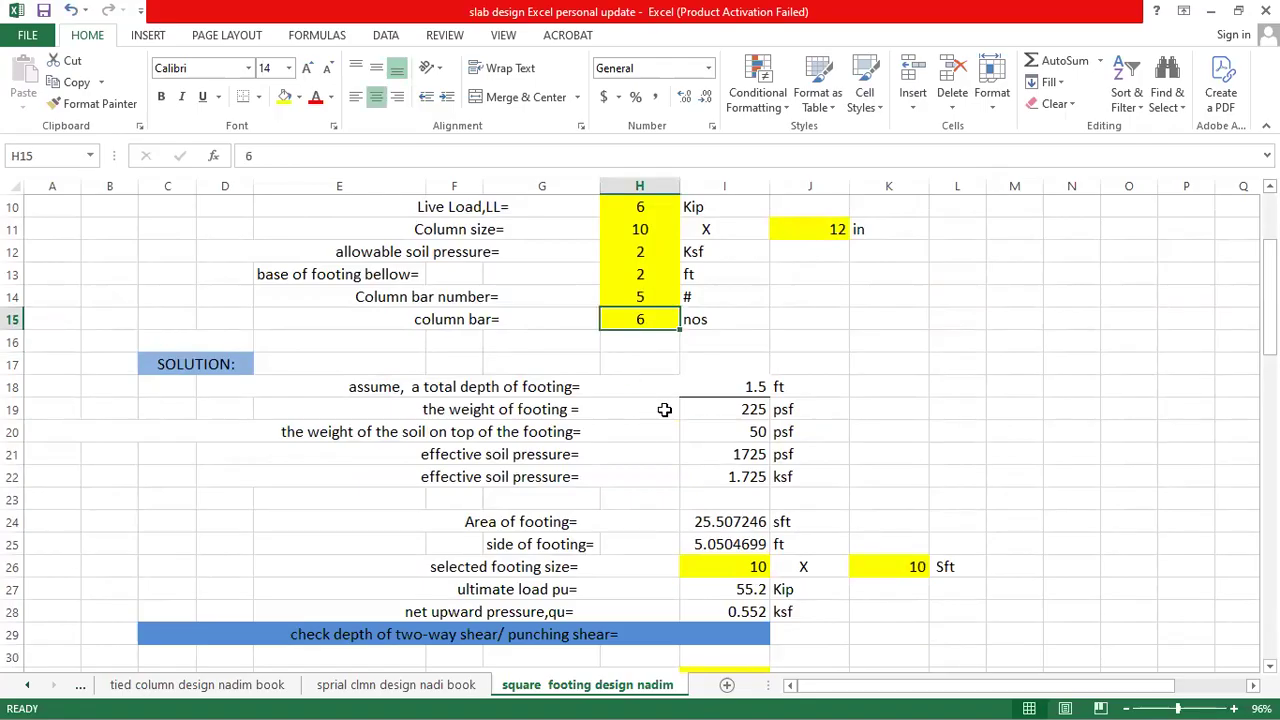
scroll(664, 409, "down", 2)
left_click(868, 359)
scroll(725, 417, "up", 1)
scroll(709, 427, "down", 1)
scroll(709, 430, "up", 1)
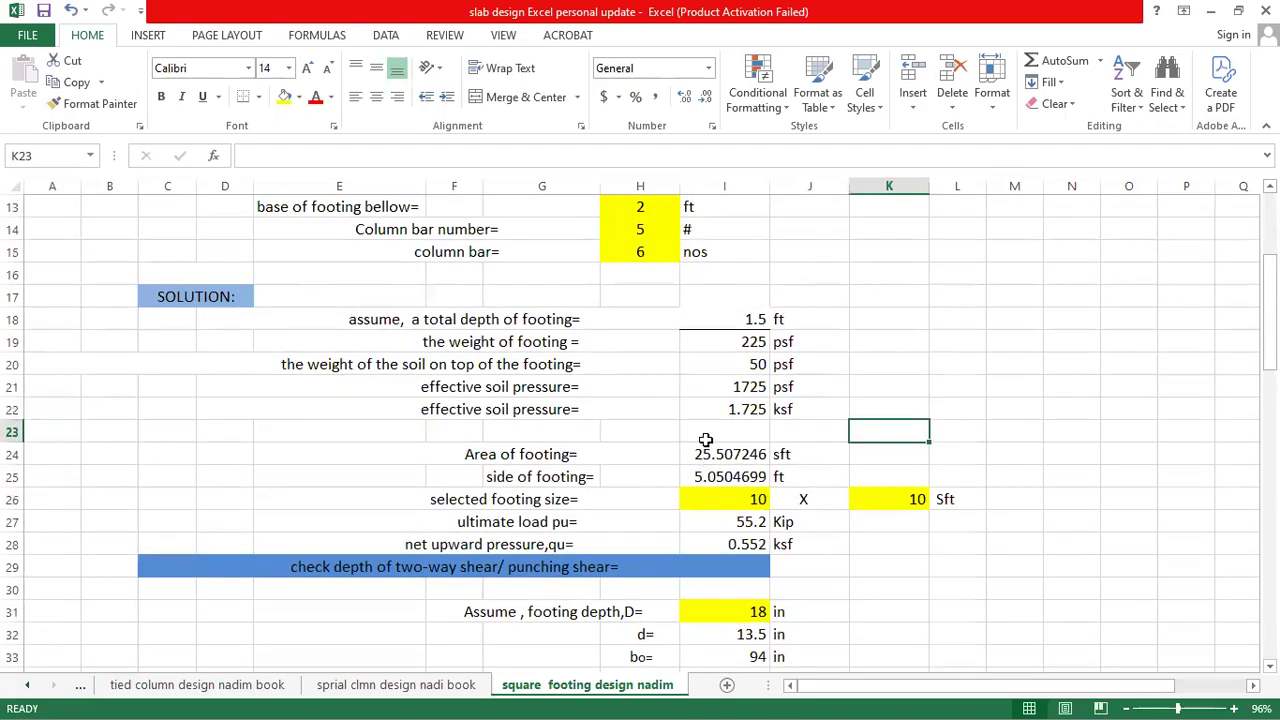
Re-enter the allowable soil pressure as 2 ksf
scroll(706, 440, "up", 1)
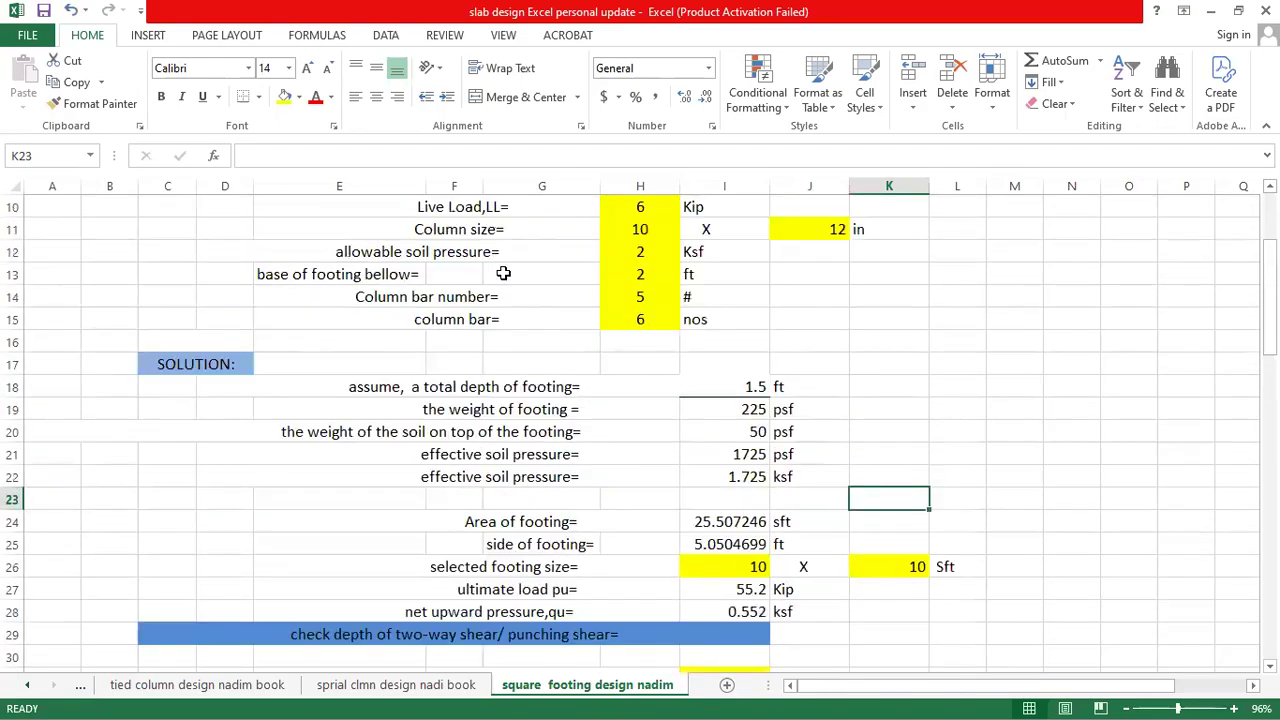
left_click(648, 252)
type("1.5")
key("BackSpace")
key("BackSpace")
type("2")
left_click(868, 340)
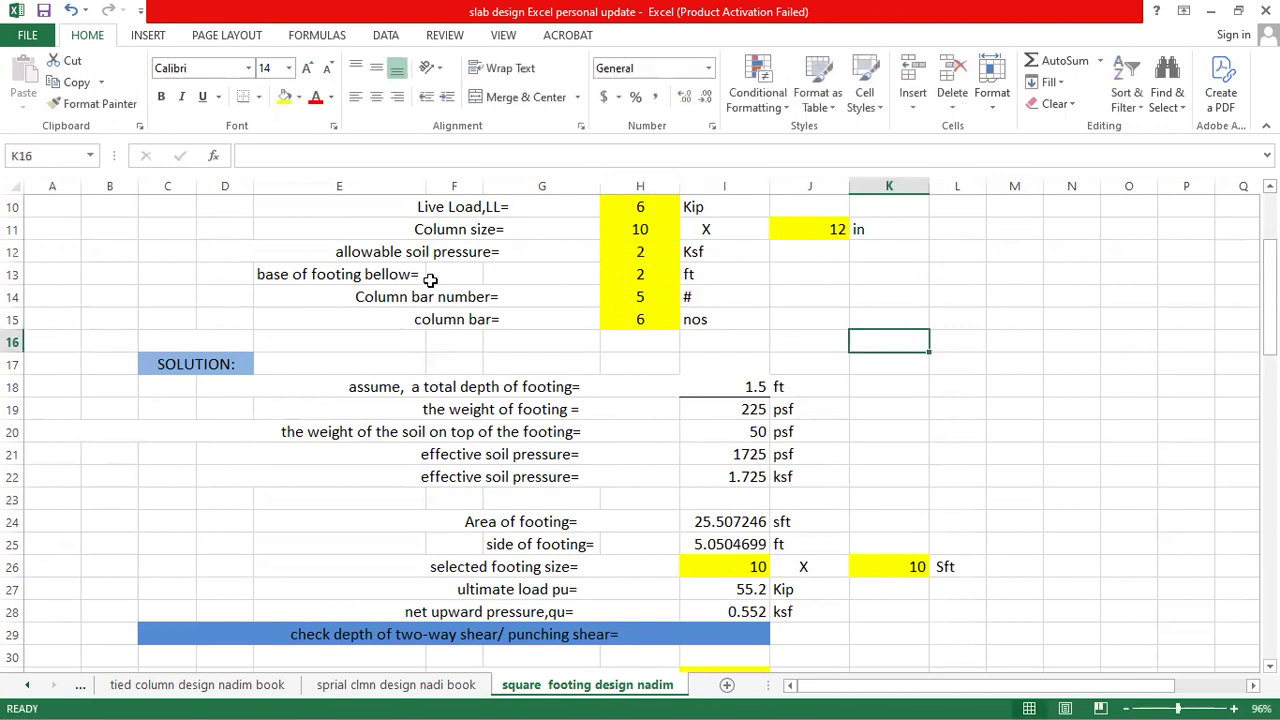
Try 1.5 ft as the base of footing below in cell H13
left_click(643, 272)
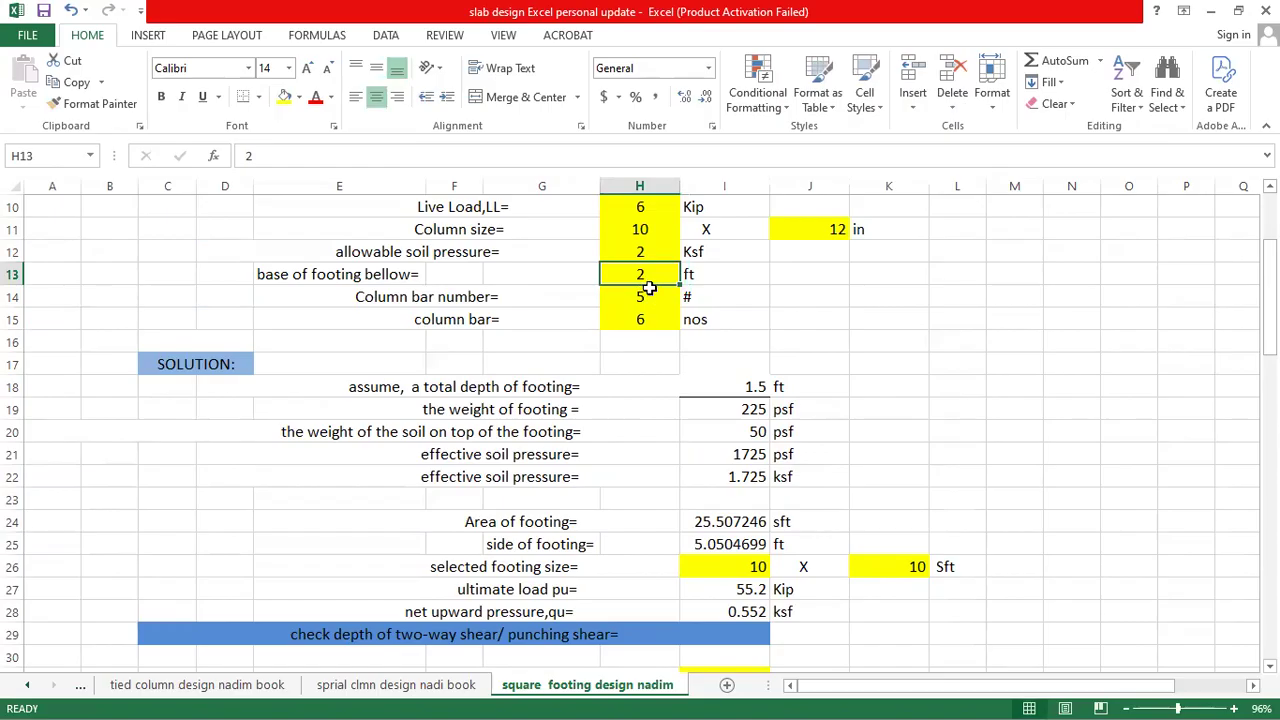
type("1.5")
left_click(932, 388)
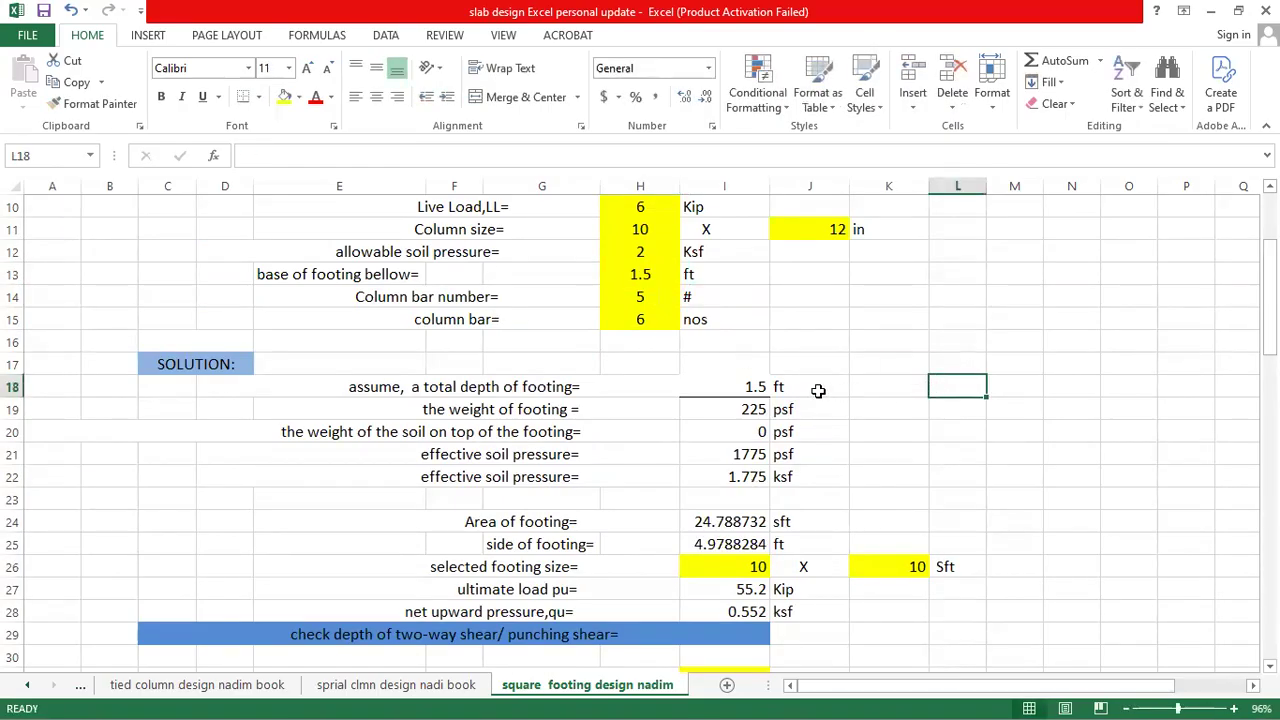
Change the base of footing below in cell H13 to 1.7 ft
left_click(645, 297)
left_click(643, 275)
double_click(643, 275)
key("BackSpace")
type("7")
left_click(935, 318)
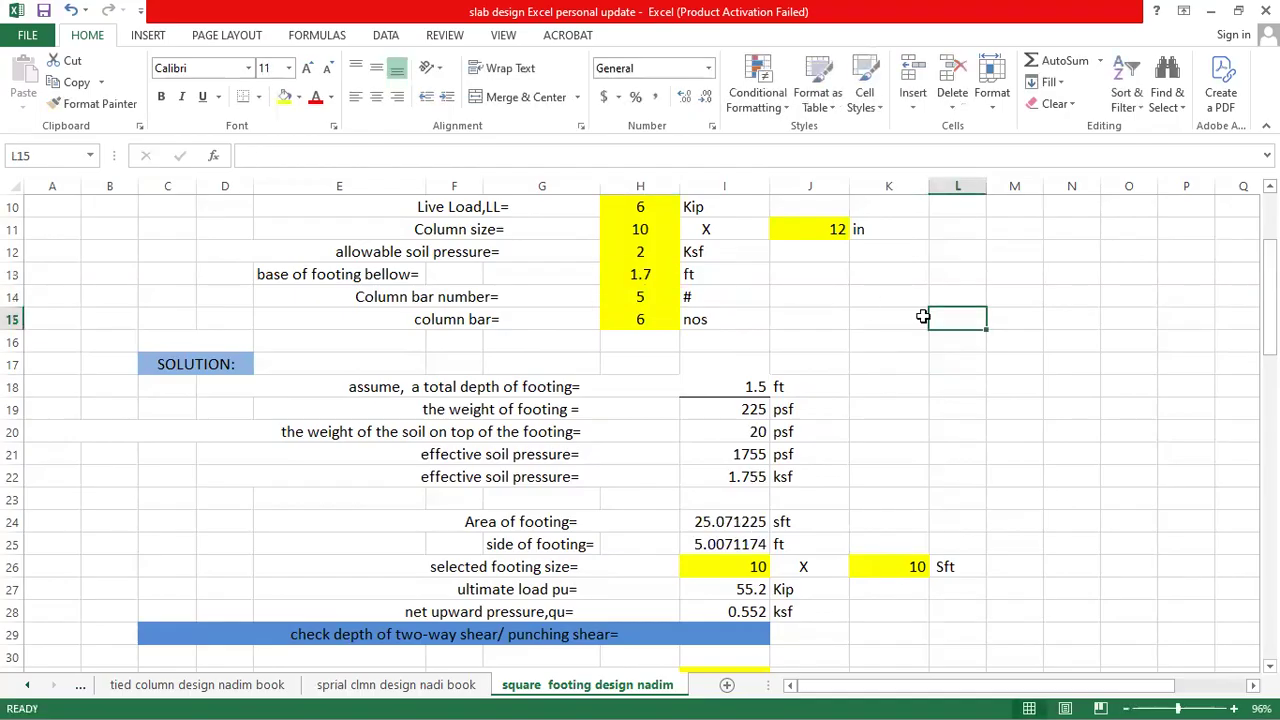
Set both dimensions of the selected footing size to 5, making it 5 x 5
scroll(773, 441, "down", 2)
scroll(744, 404, "up", 1)
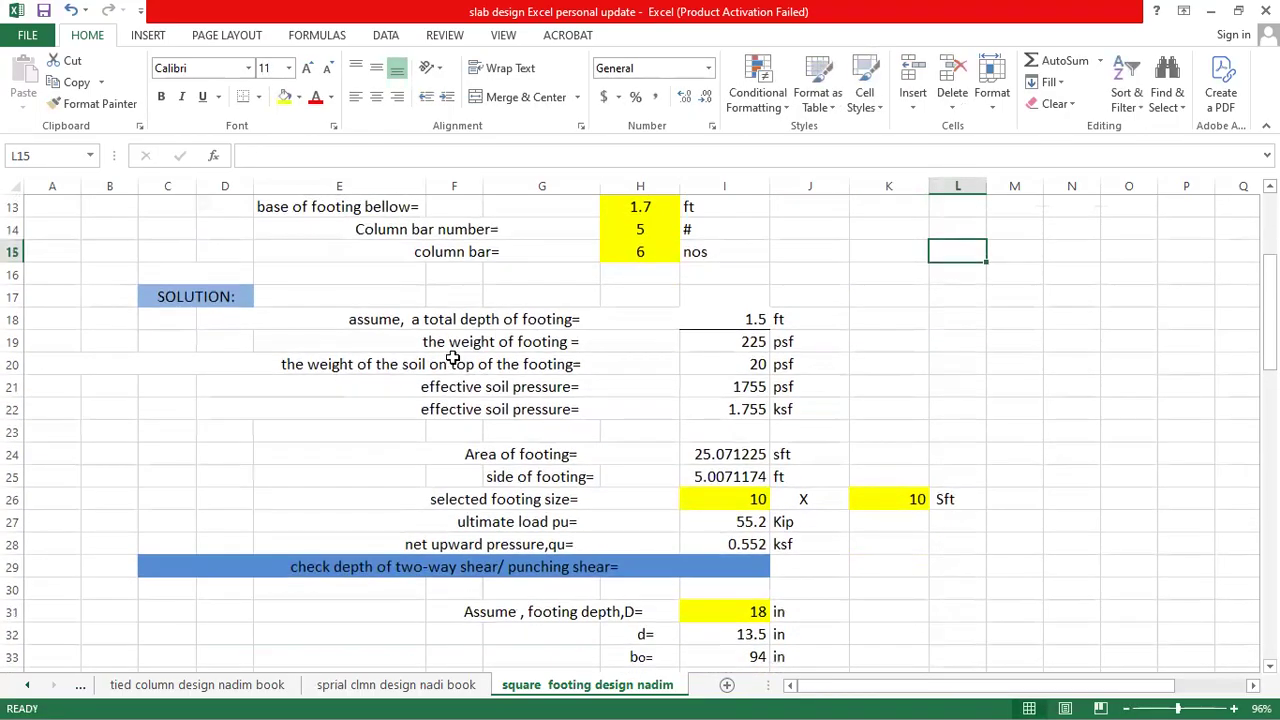
left_click(733, 499)
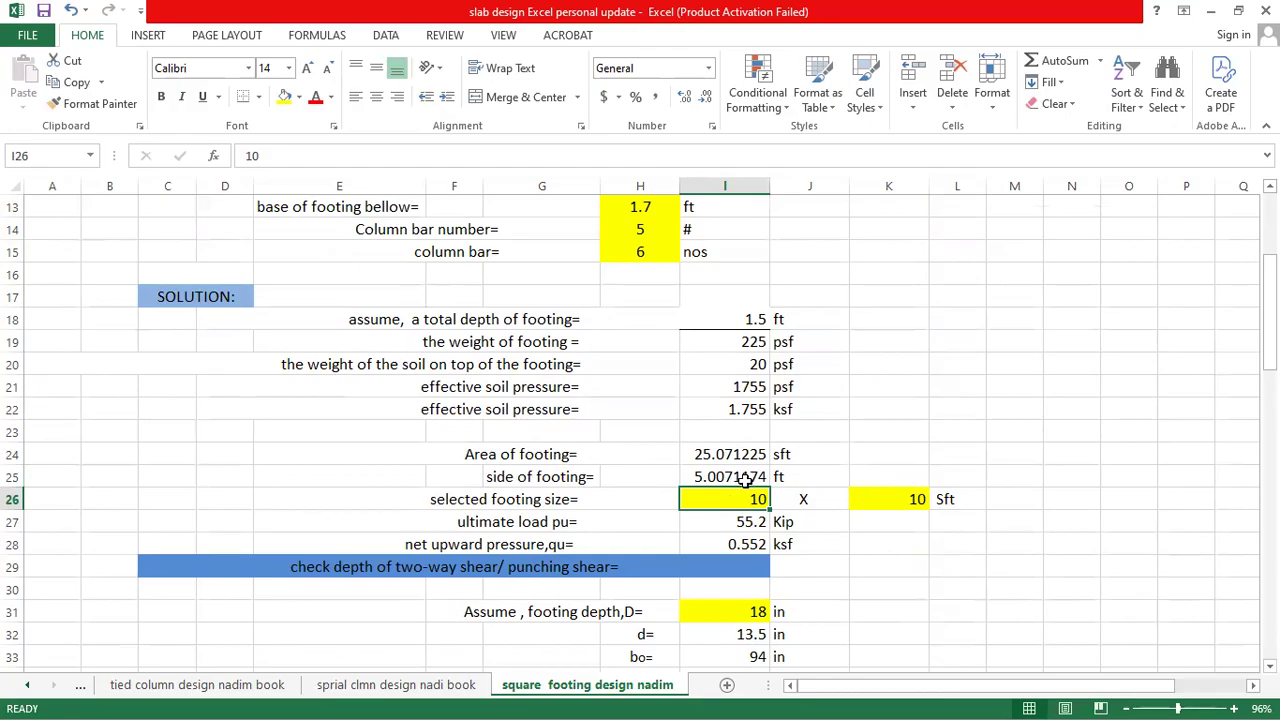
type("5")
left_click(876, 492)
type("5")
left_click(895, 388)
Try an assumed footing depth D of 5 in in the punching shear check
scroll(614, 564, "down", 2)
scroll(640, 534, "up", 1)
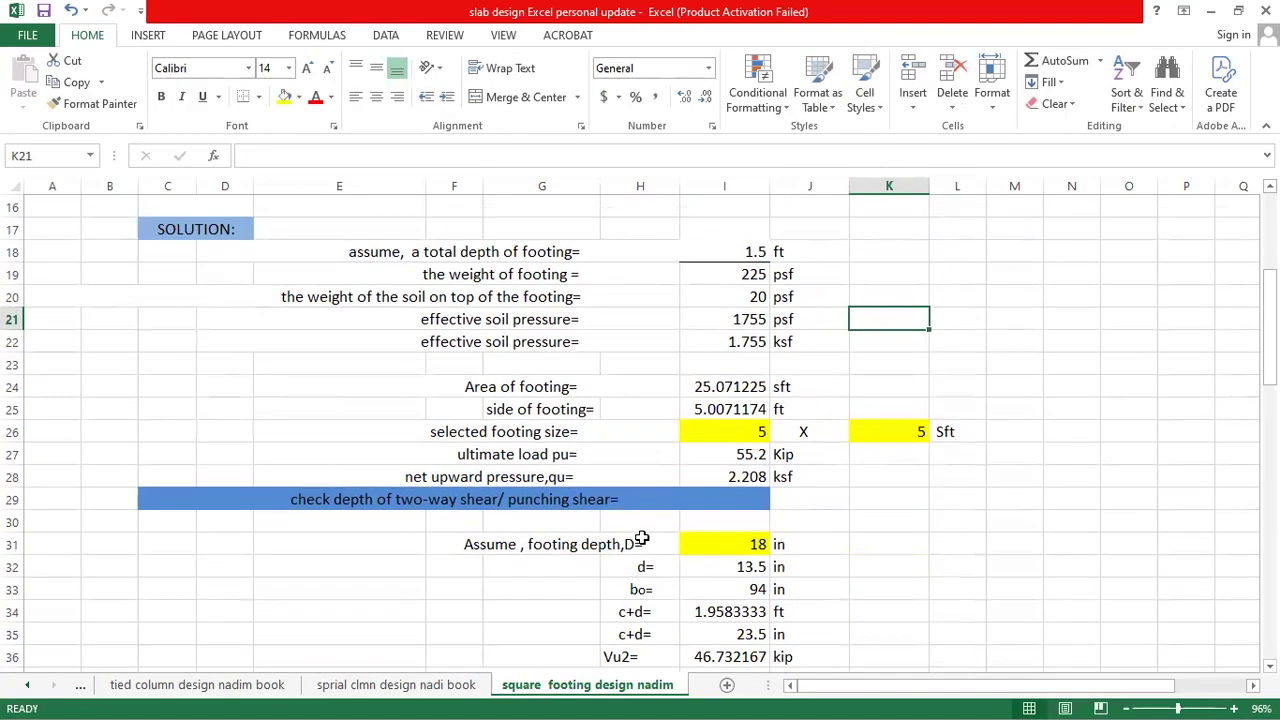
scroll(640, 531, "down", 2)
scroll(630, 466, "up", 3)
scroll(670, 477, "down", 2)
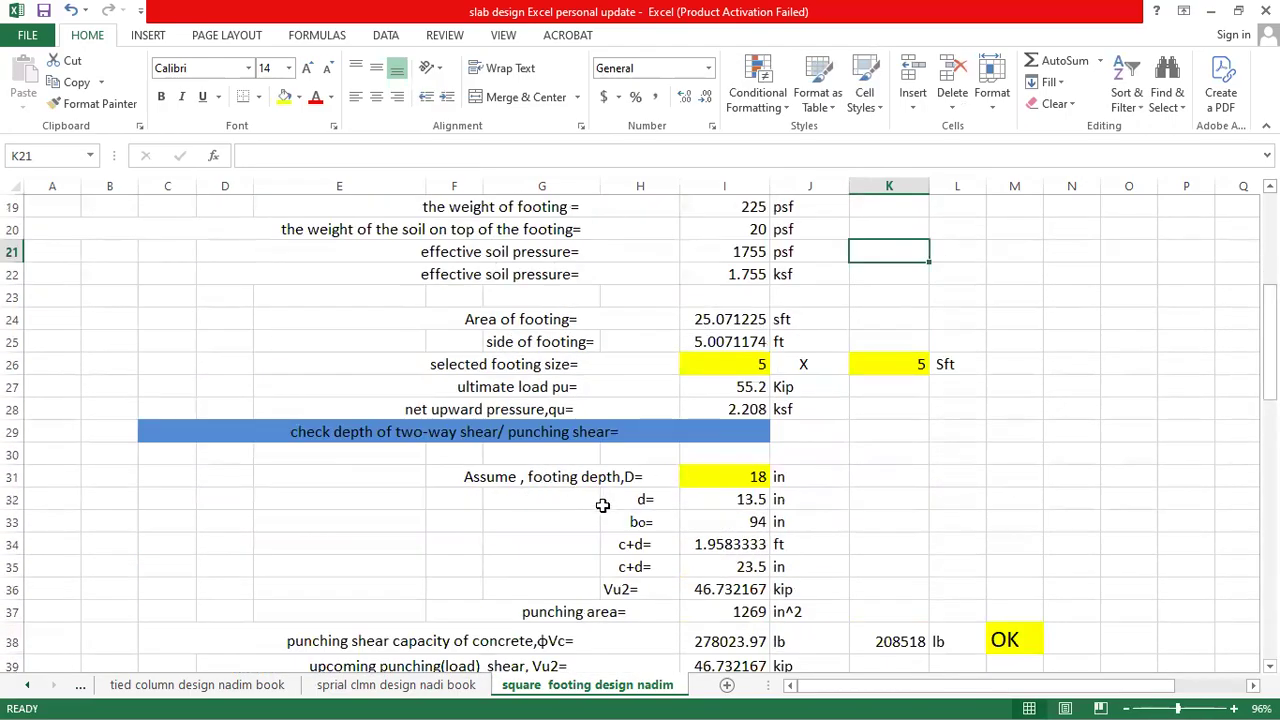
left_click(745, 483)
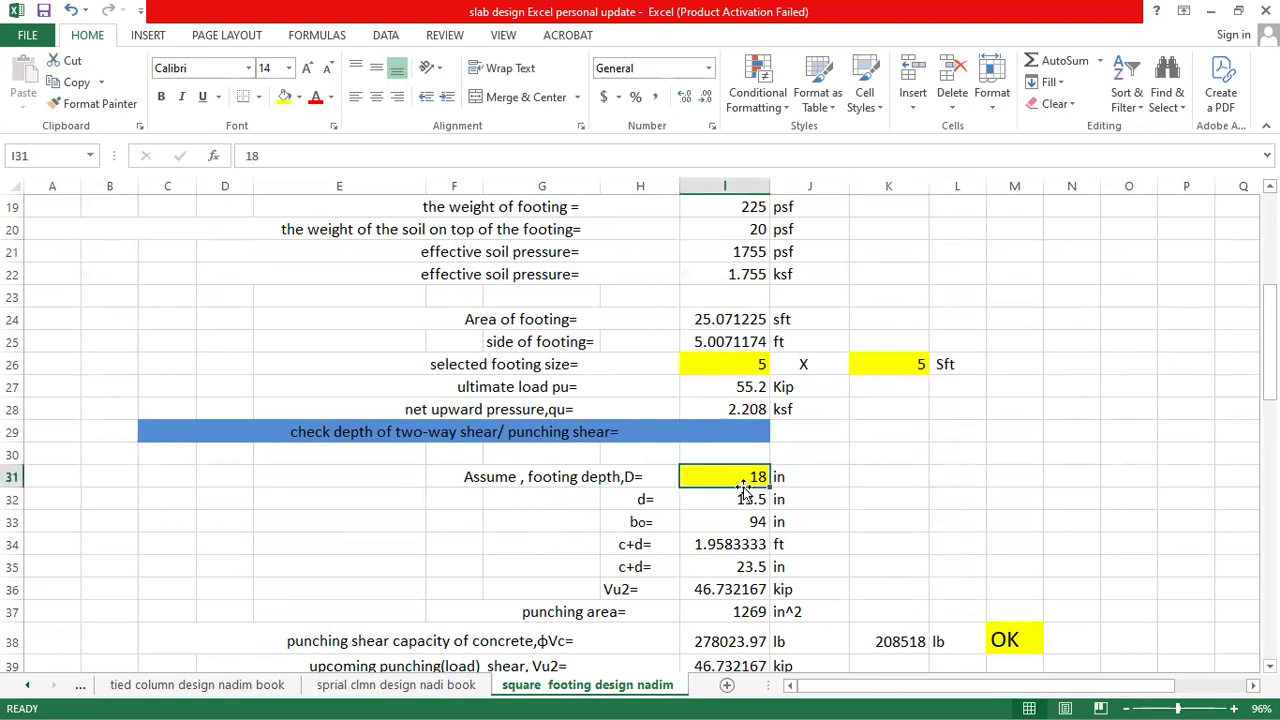
scroll(738, 505, "down", 2)
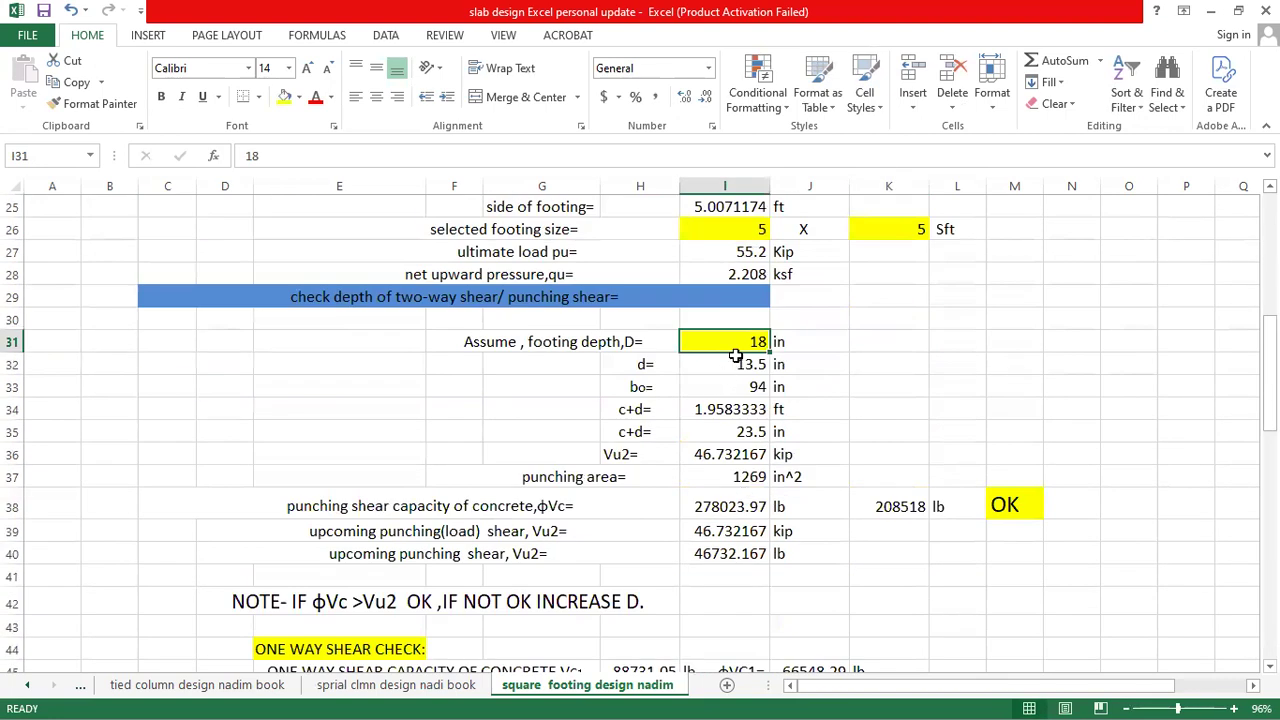
type("5")
left_click(906, 389)
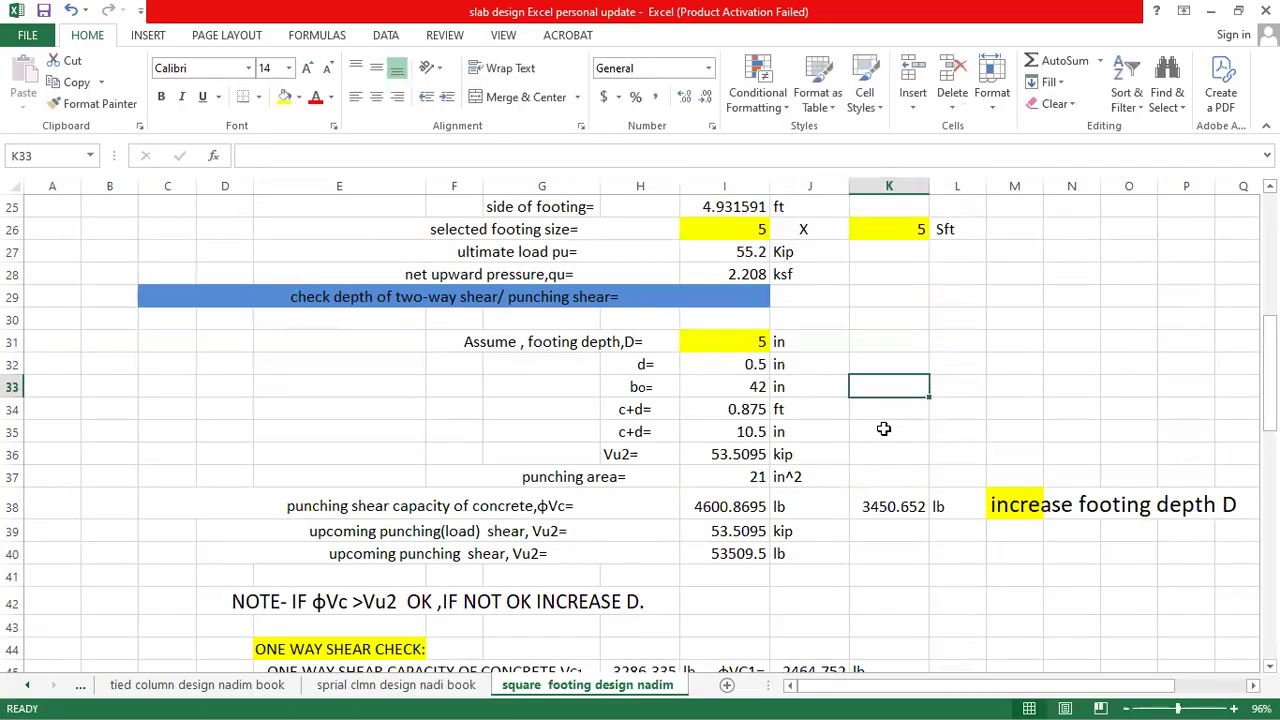
Try assumed footing depths of 6, 7, 8 and 9 in, one after another, against the punching shear check
left_click(746, 341)
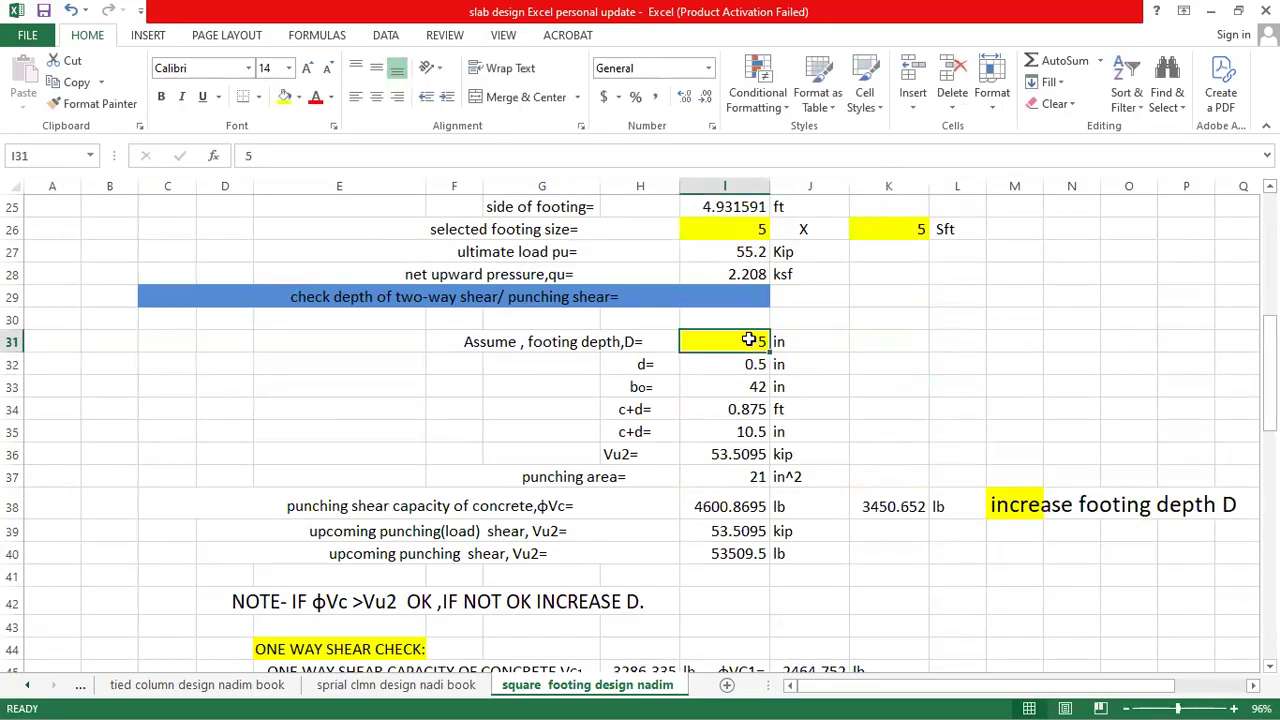
type("6")
left_click(905, 367)
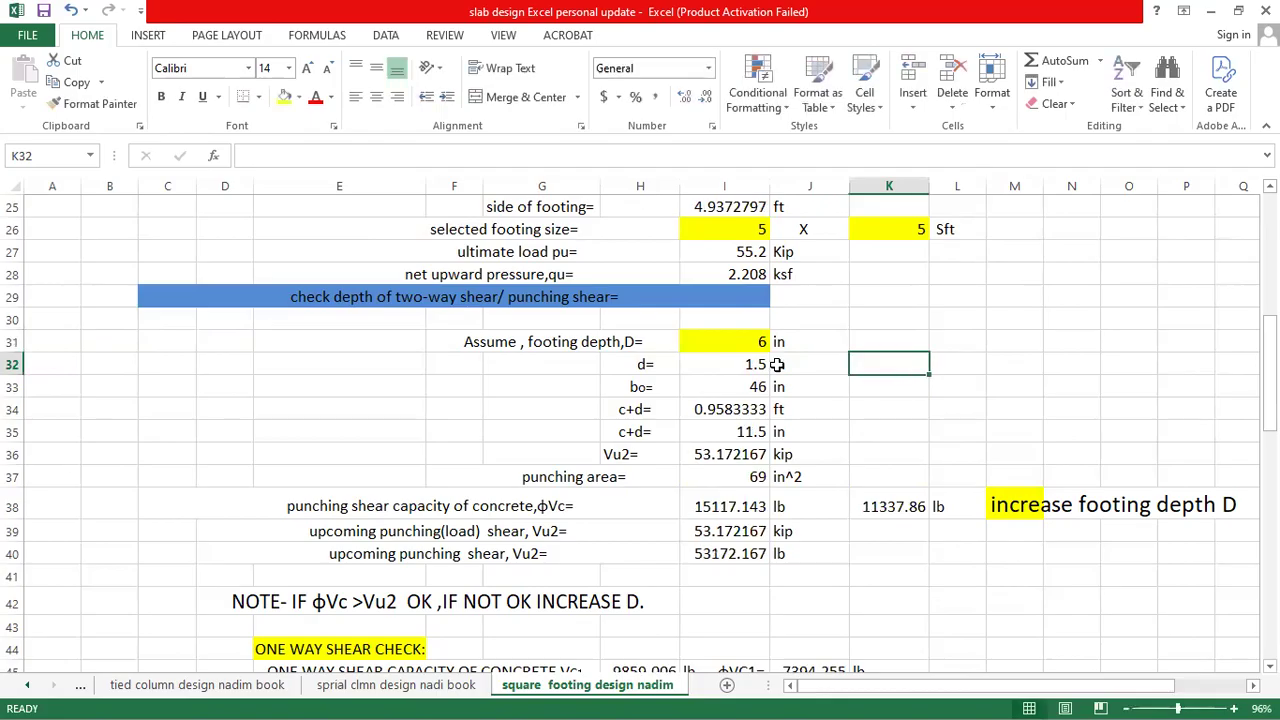
left_click(745, 345)
type("7")
left_click(989, 362)
left_click(736, 350)
type("8")
left_click(962, 364)
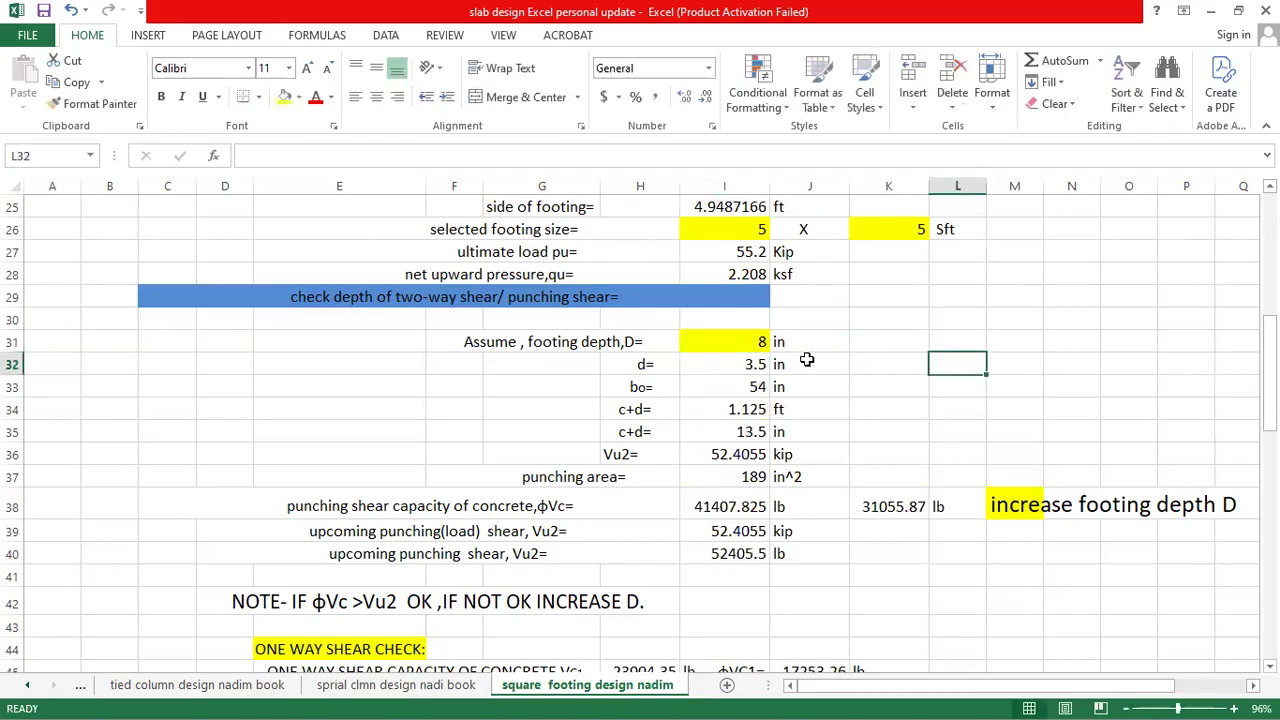
left_click(745, 347)
type("9")
left_click(943, 364)
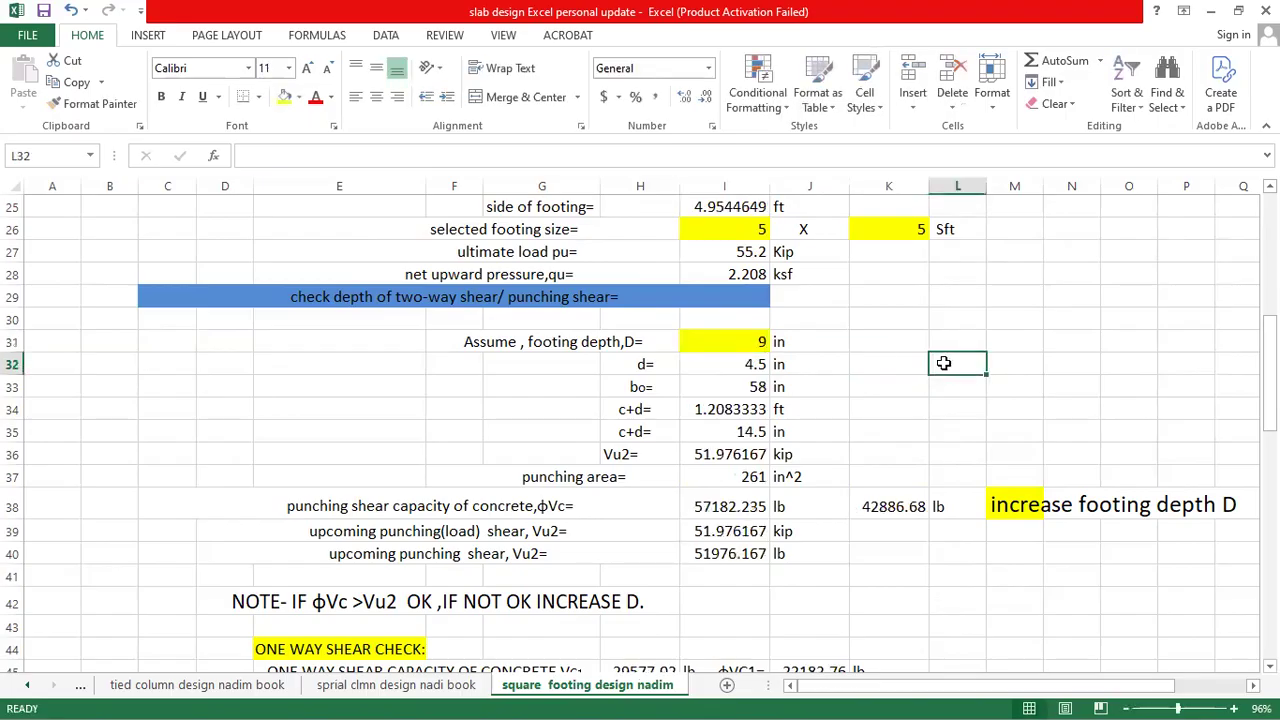
Set the assumed footing depth D to 10 in
left_click(750, 349)
type("10")
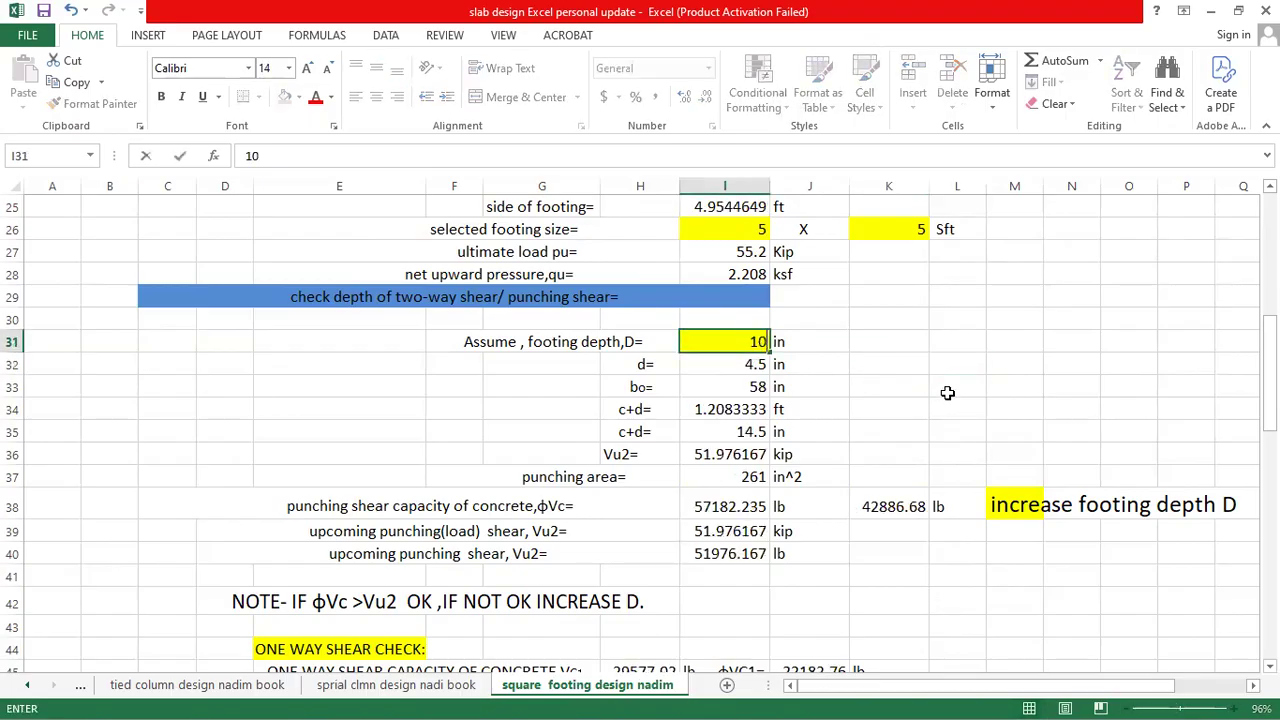
left_click(948, 393)
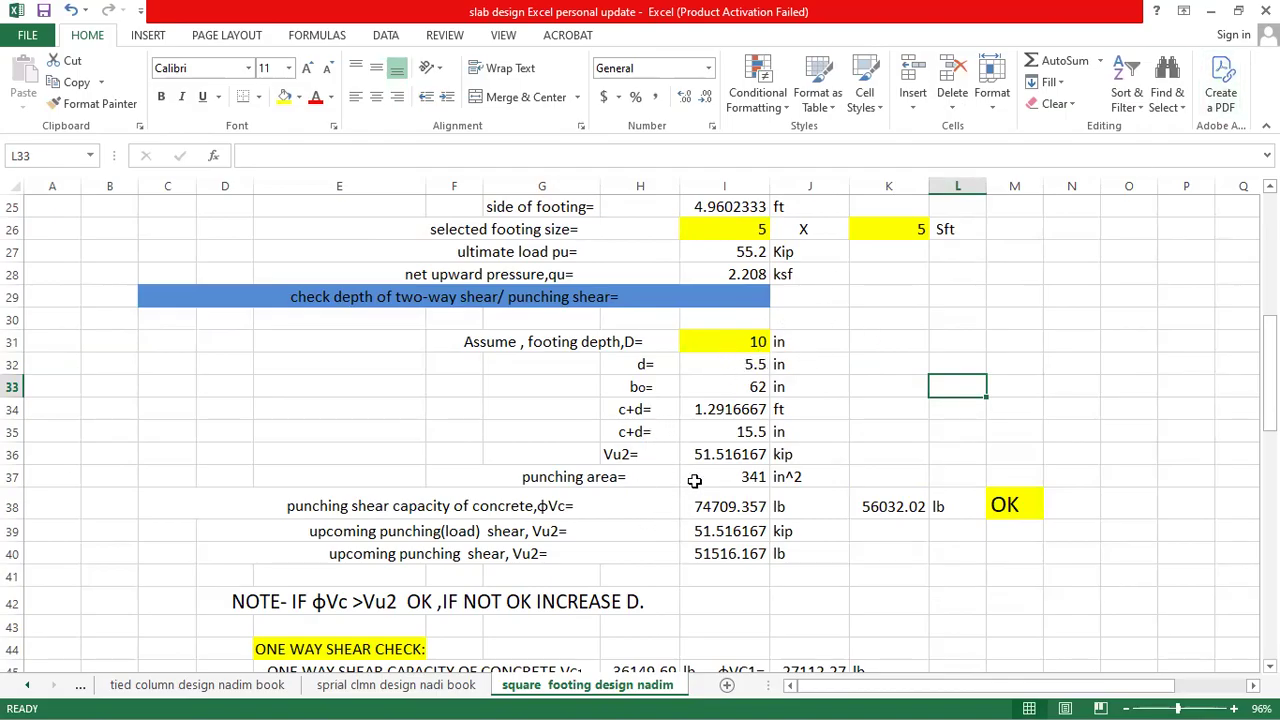
Examine the recalculated effective soil pressure, footing area and side, and the punching shear check for the chosen depth
scroll(694, 481, "up", 5)
scroll(698, 488, "down", 2)
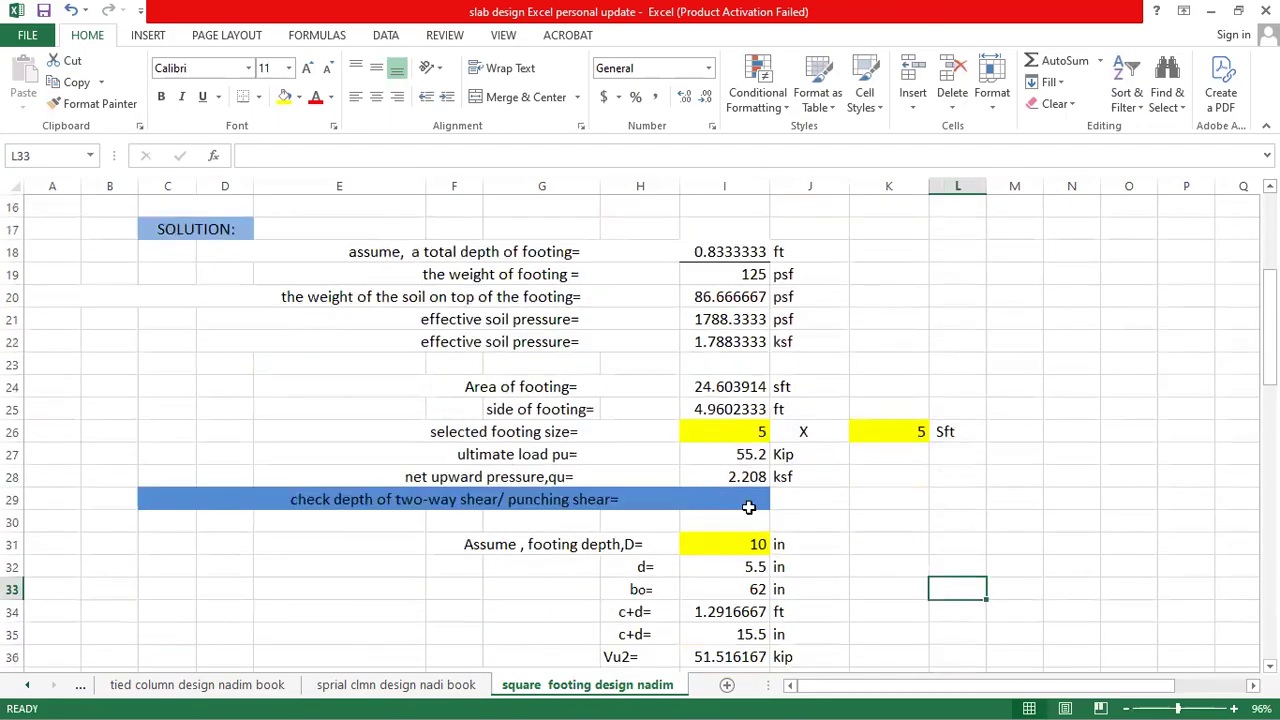
scroll(745, 465, "down", 1)
scroll(758, 470, "down", 2)
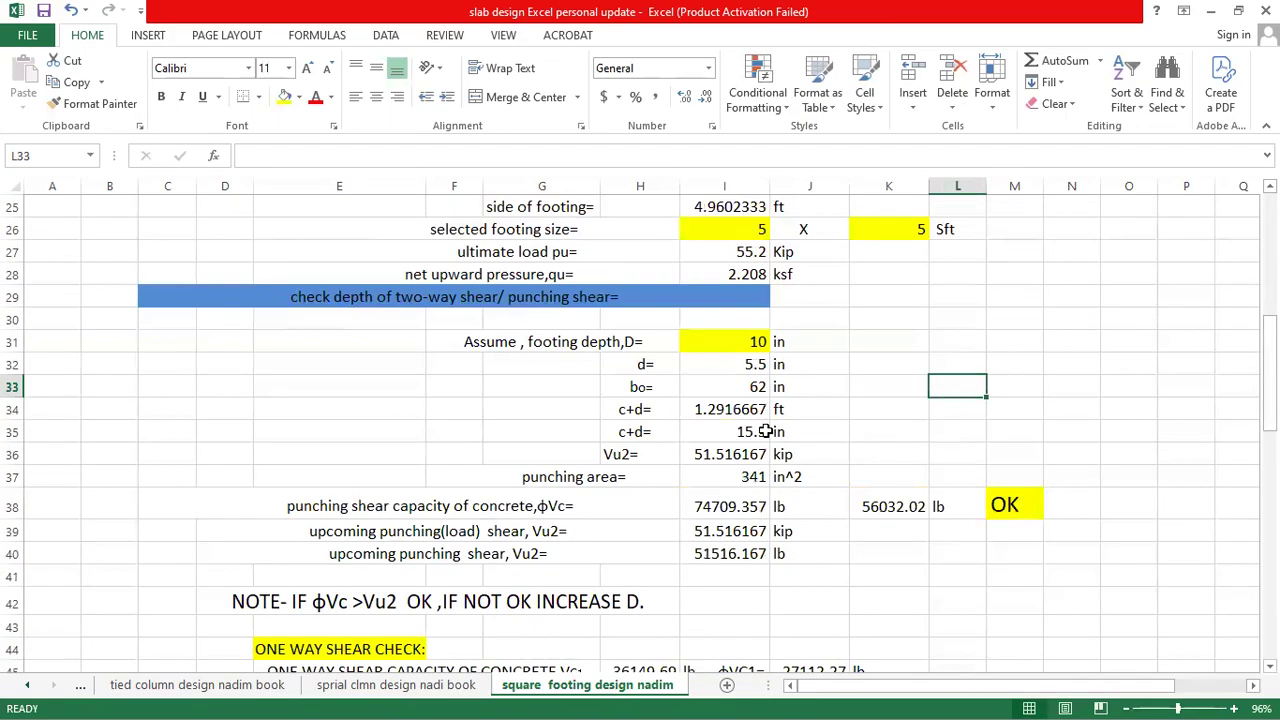
scroll(808, 408, "up", 3)
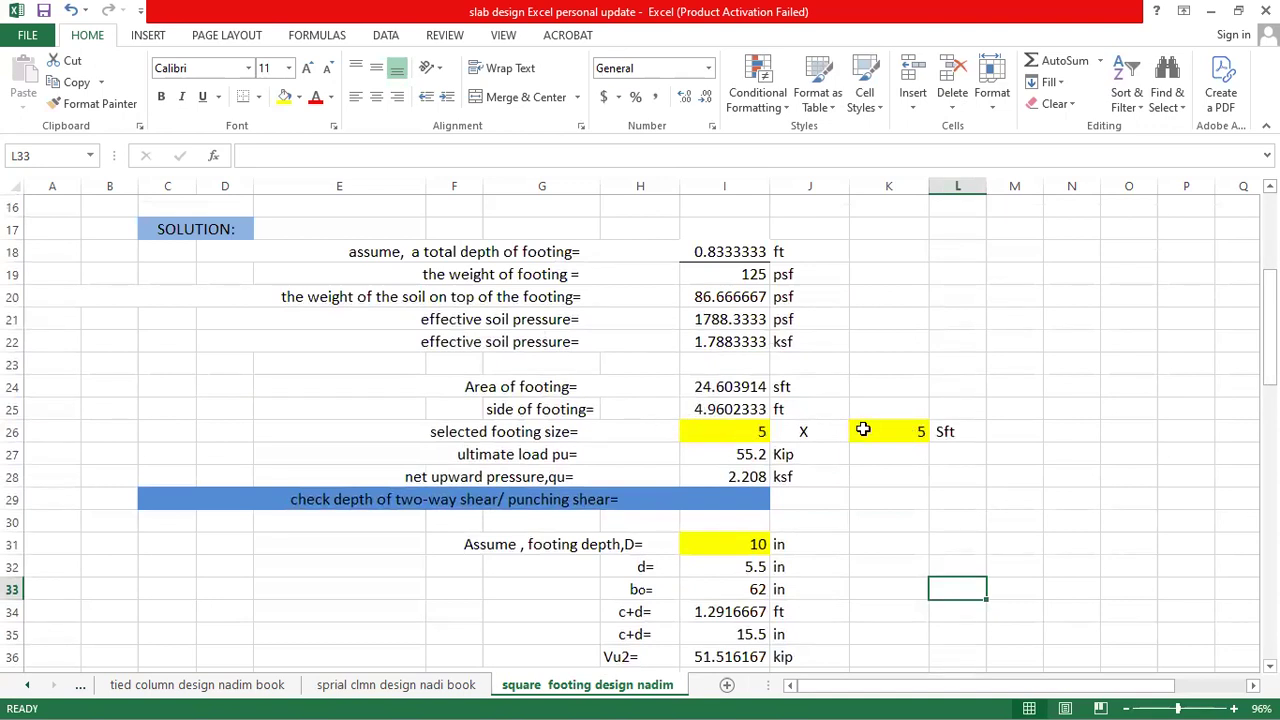
scroll(770, 460, "down", 1)
scroll(600, 466, "down", 2)
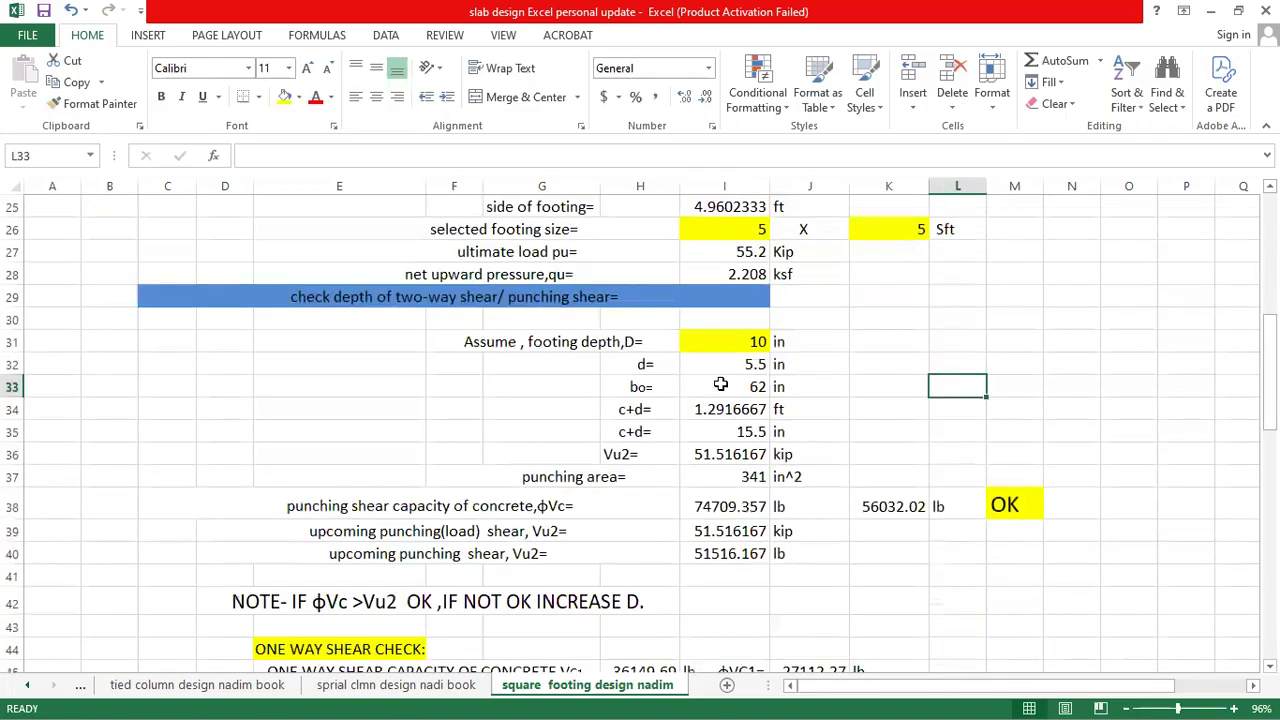
scroll(758, 342, "down", 1)
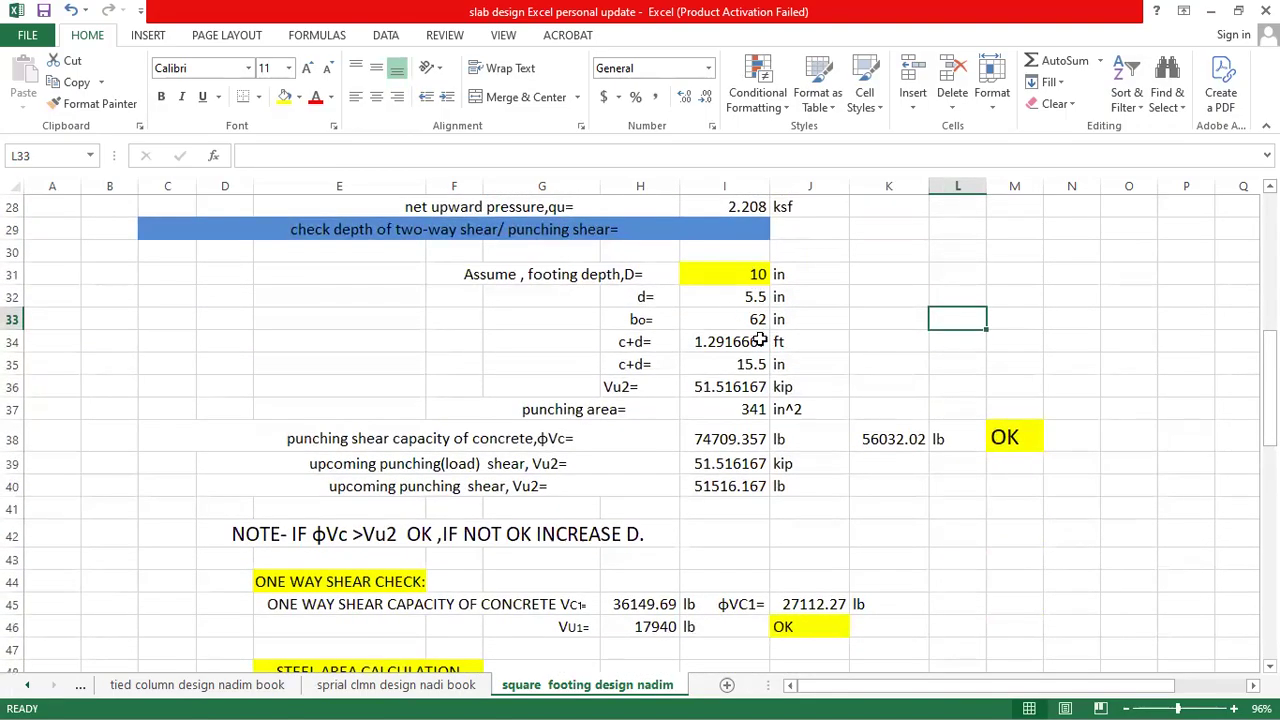
Set the base of footing below back to 2 ft in the footing inputs
scroll(768, 341, "up", 4)
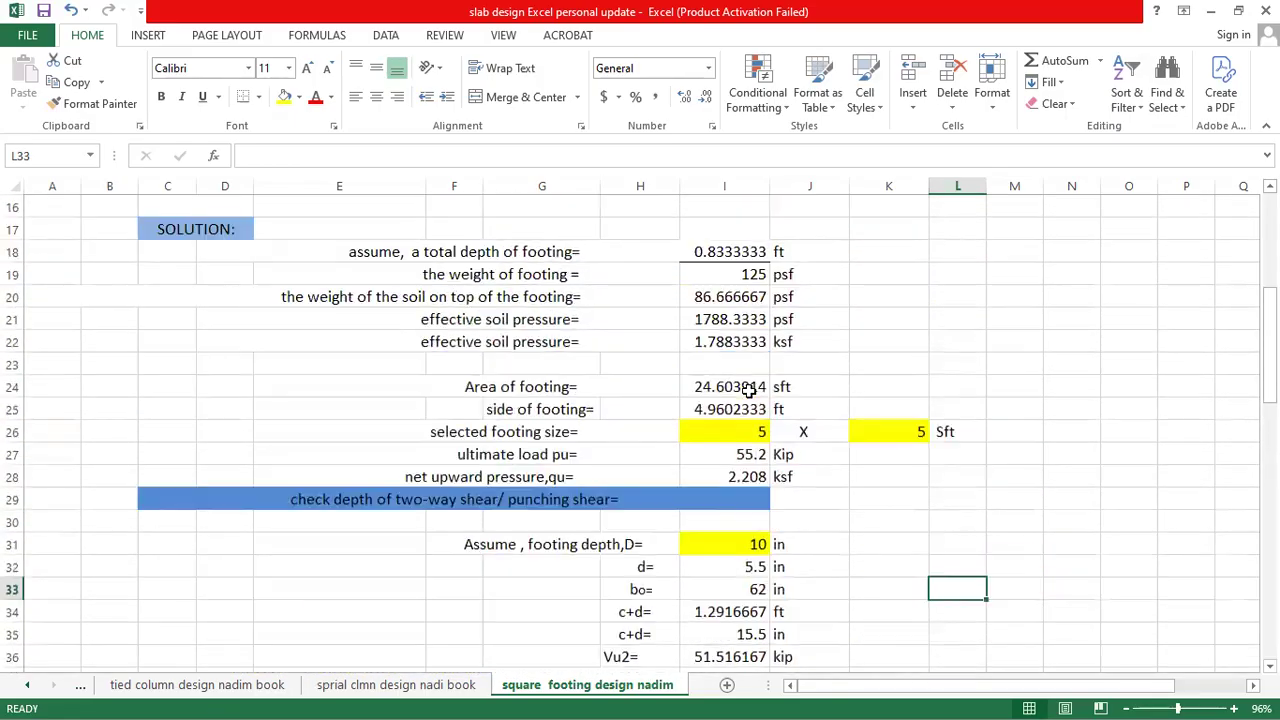
scroll(690, 370, "up", 3)
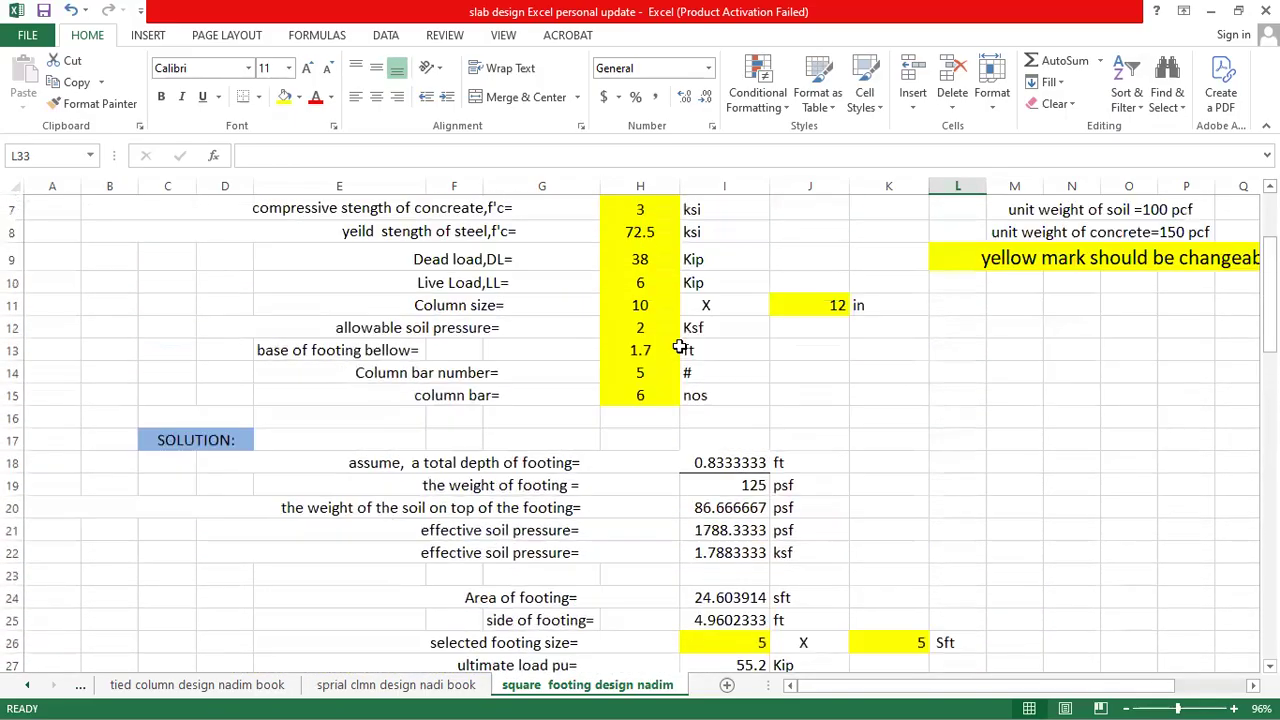
left_click(648, 349)
type("2")
left_click(876, 438)
Examine the footing area and side, the punching and one-way shear checks, and the steel area calculation
scroll(726, 319, "down", 2)
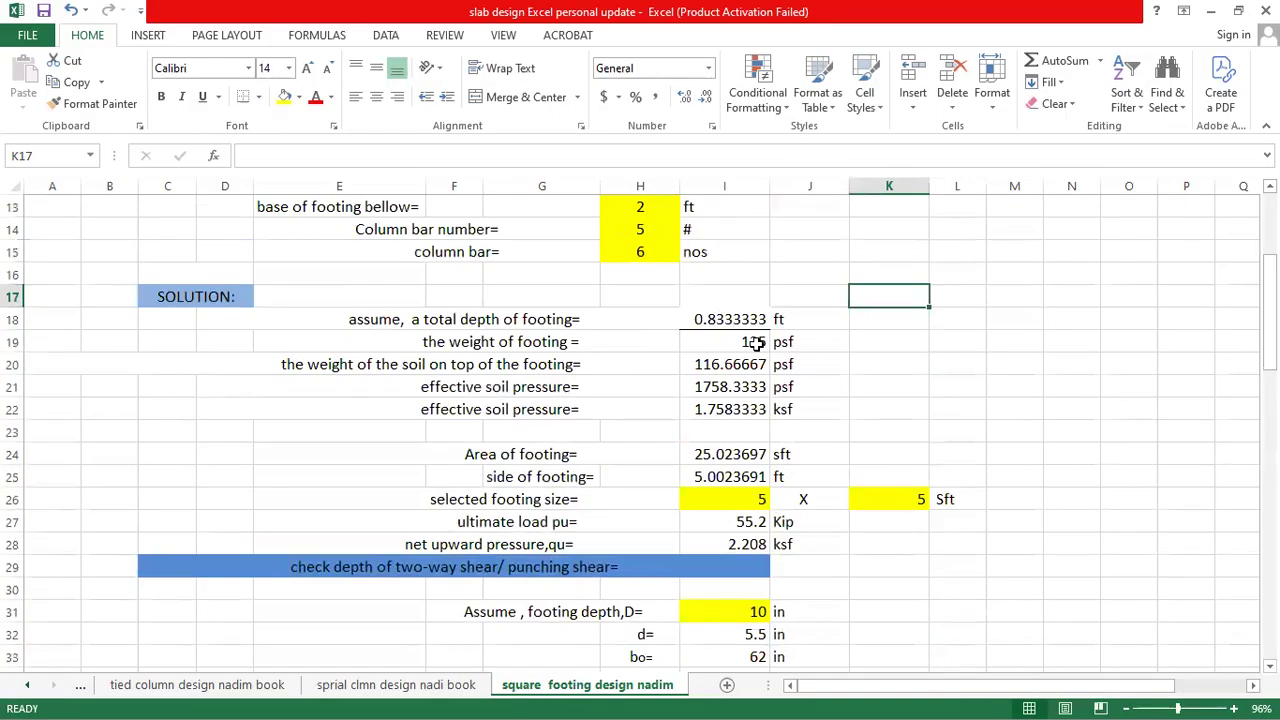
scroll(755, 400, "down", 2)
scroll(752, 470, "down", 1)
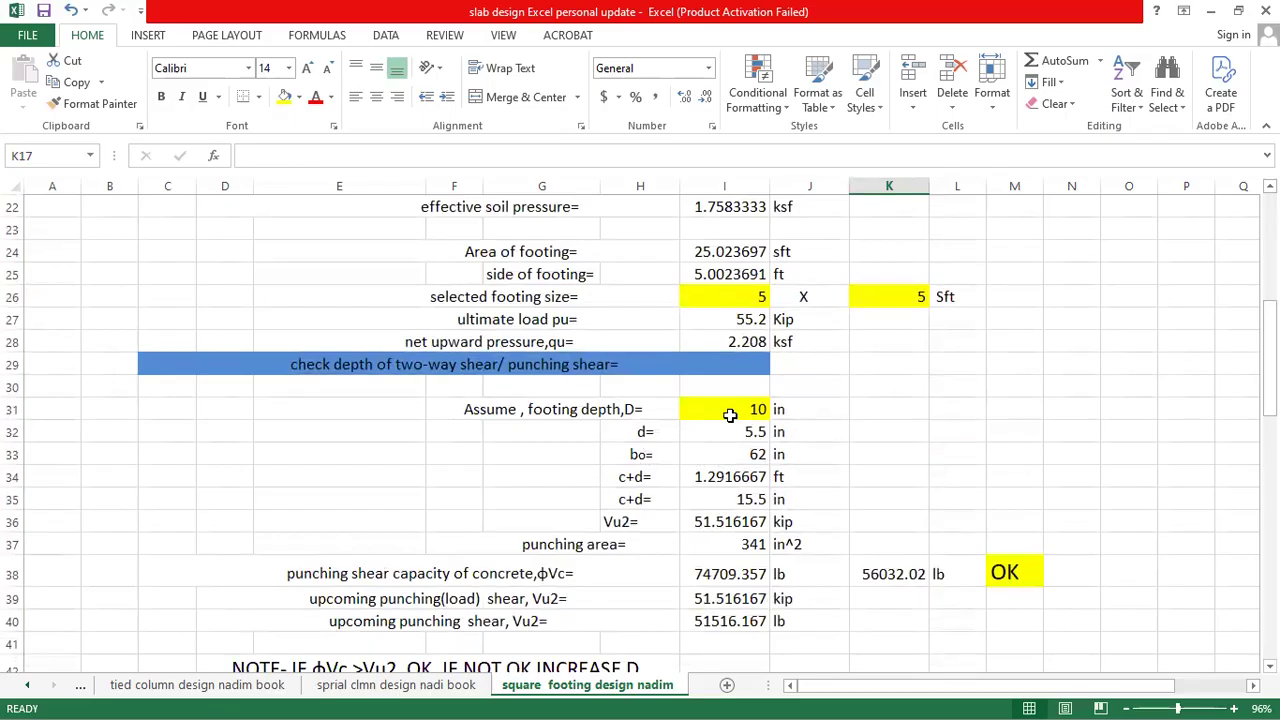
scroll(756, 420, "down", 2)
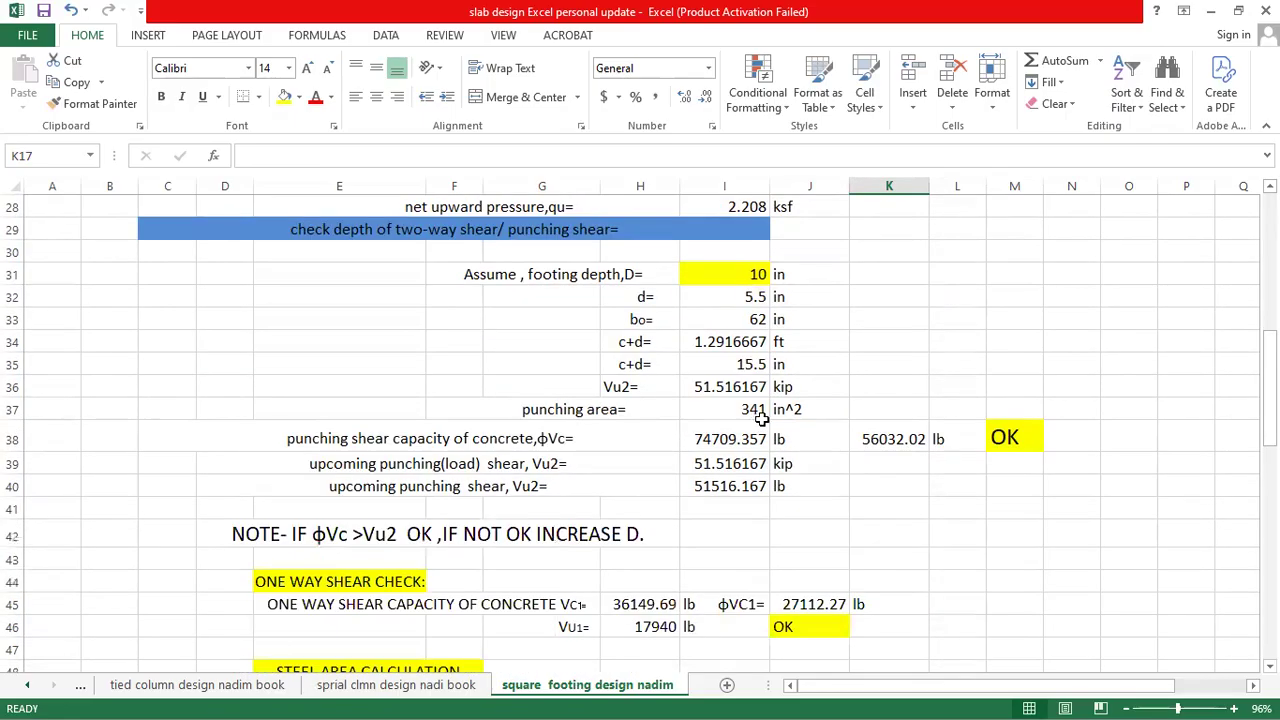
scroll(718, 420, "down", 2)
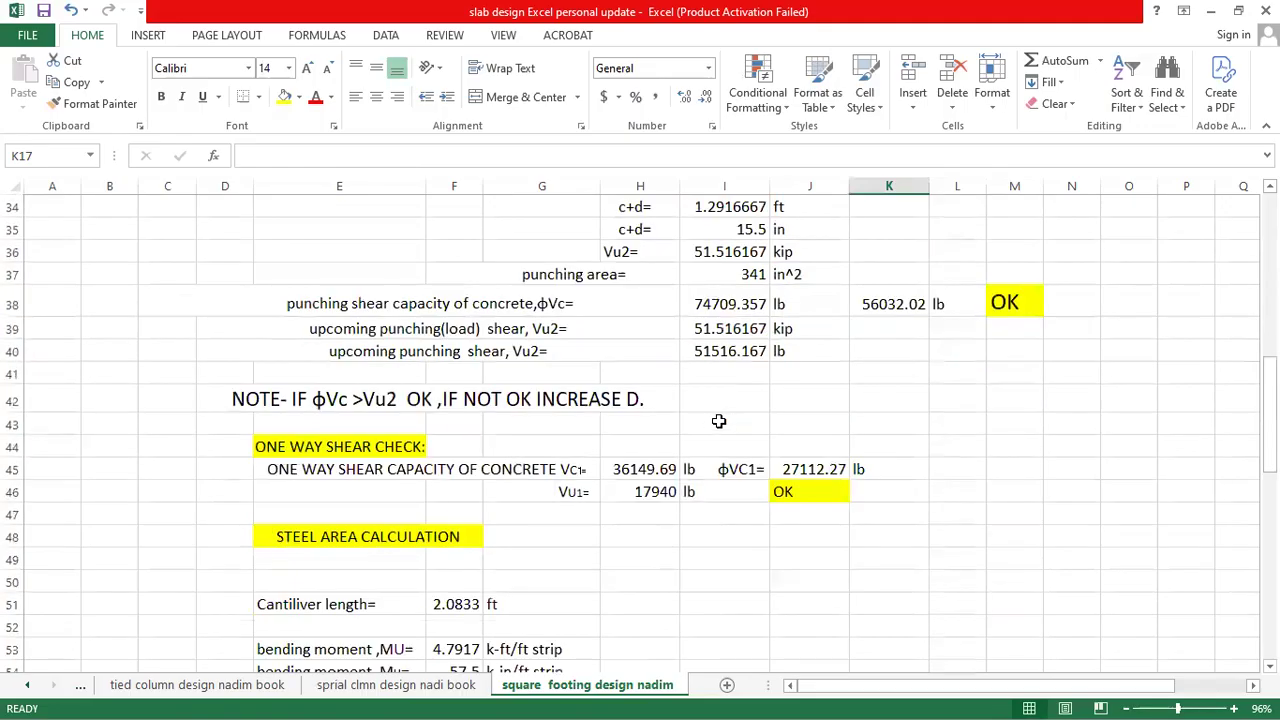
scroll(725, 423, "down", 1)
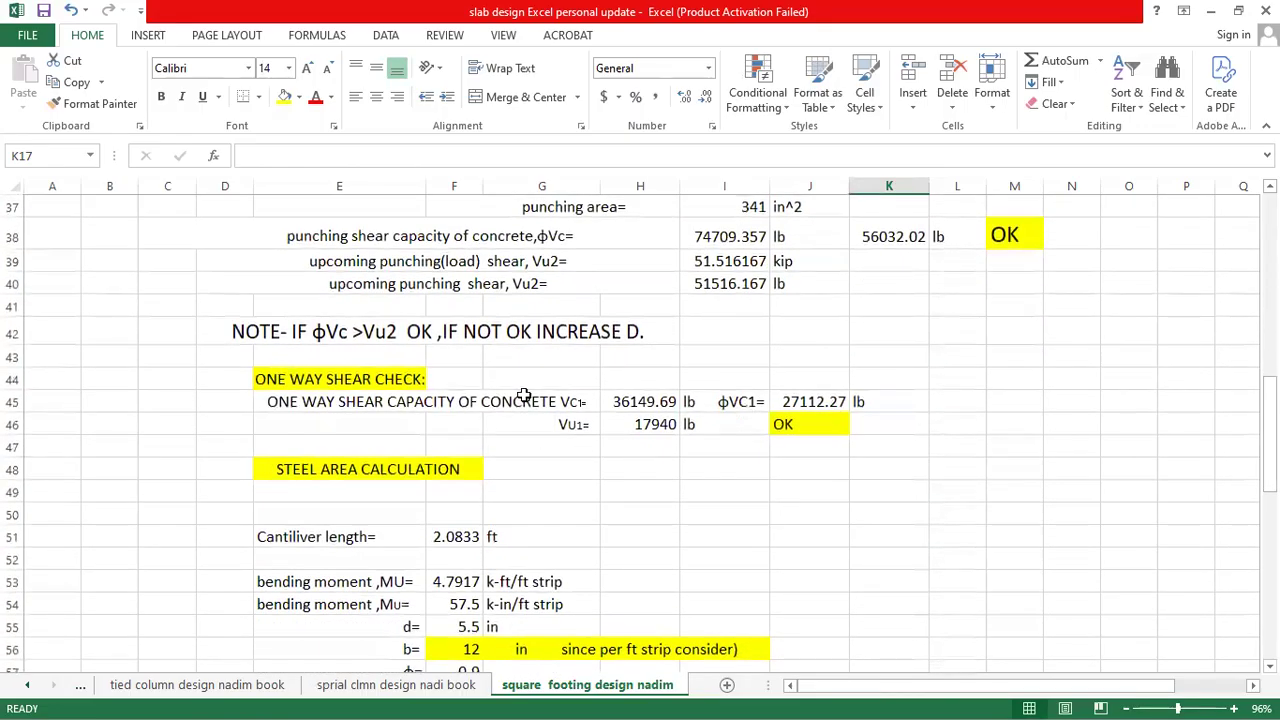
scroll(512, 465, "down", 1)
scroll(510, 468, "down", 3)
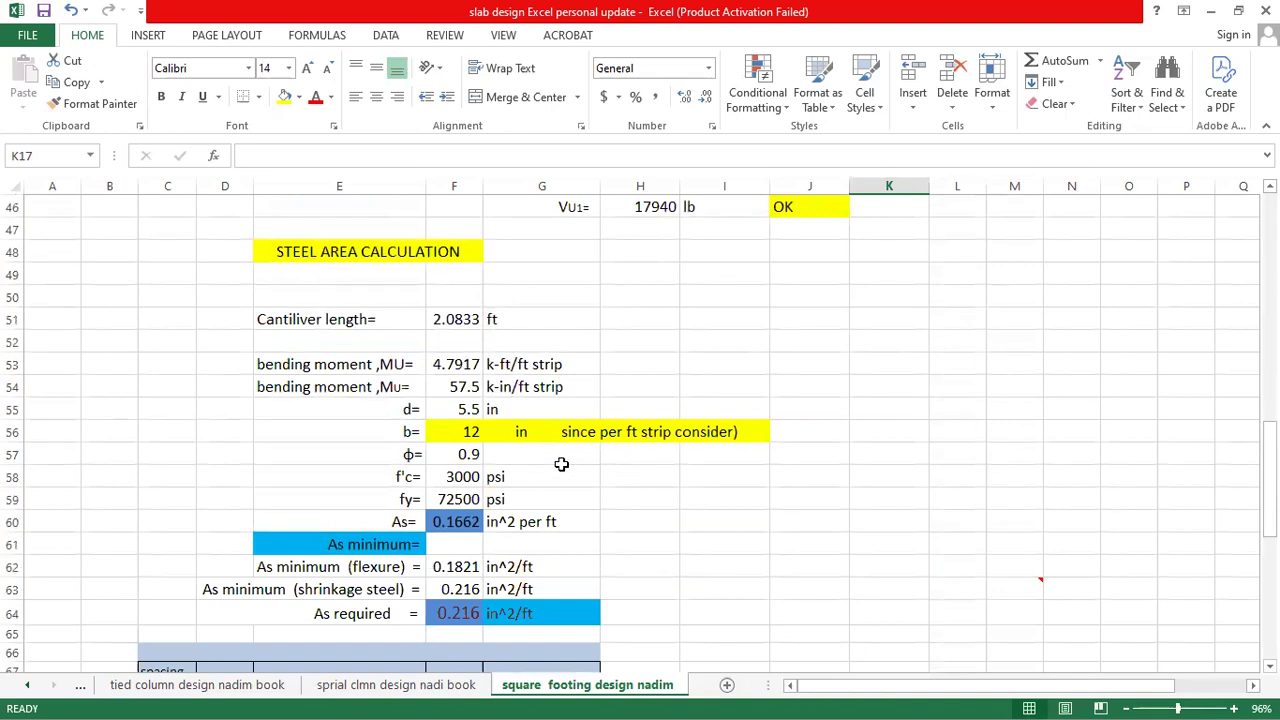
Examine the steel area calculation from the bending moment through the required steel area and the bar spacing table
scroll(563, 445, "down", 1)
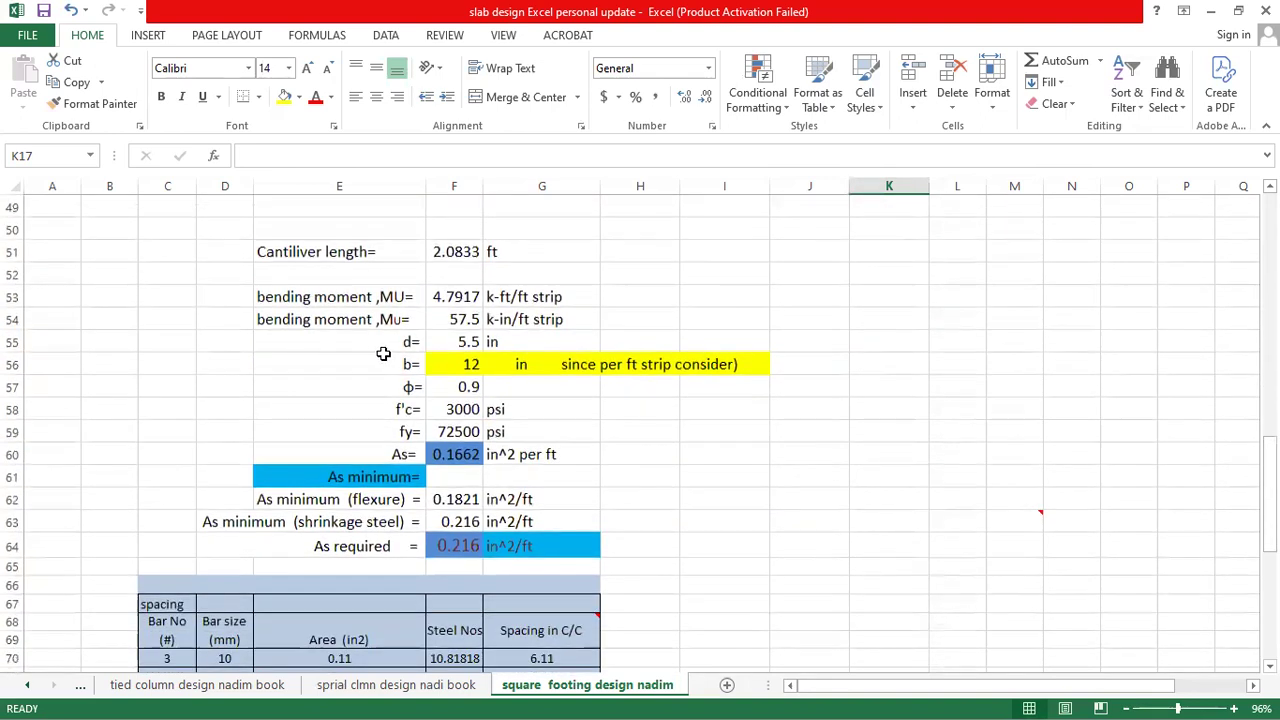
scroll(500, 455, "down", 3)
scroll(450, 400, "up", 1)
scroll(441, 366, "up", 1)
scroll(517, 449, "down", 2)
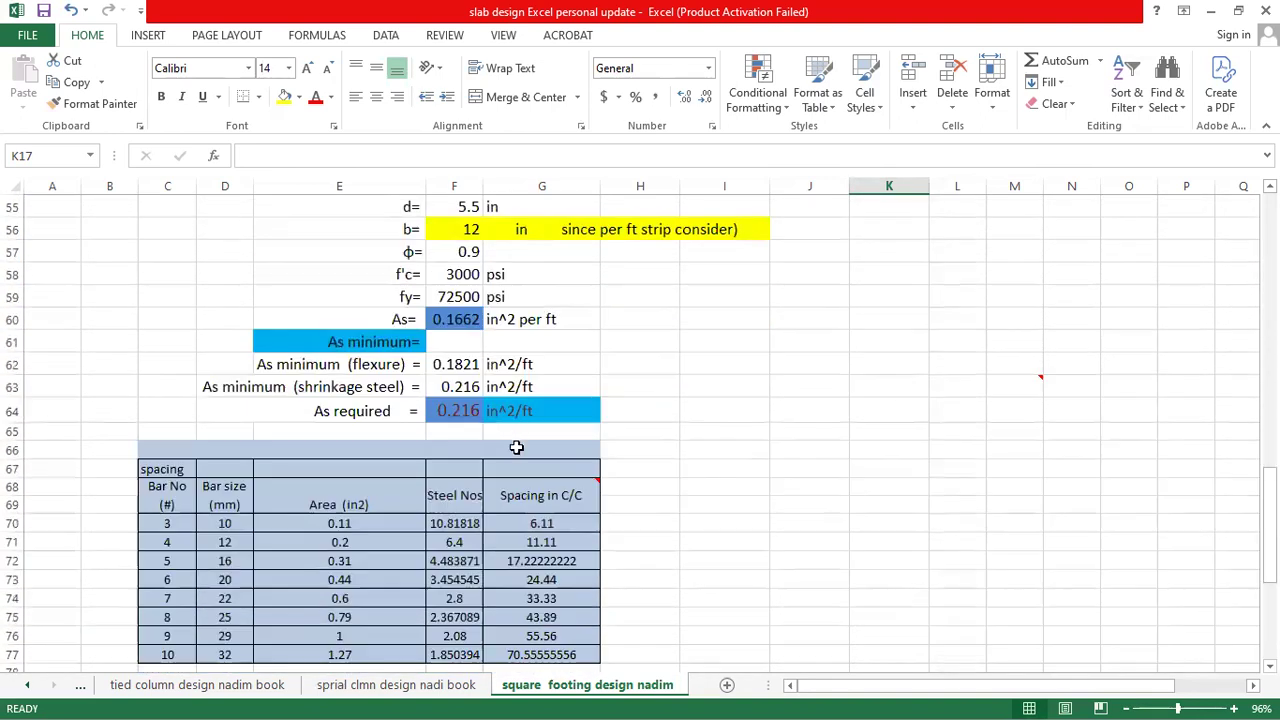
Check the 16 mm bar row in the spacing table and compare its number of bars with the 20 mm row
left_click(230, 562)
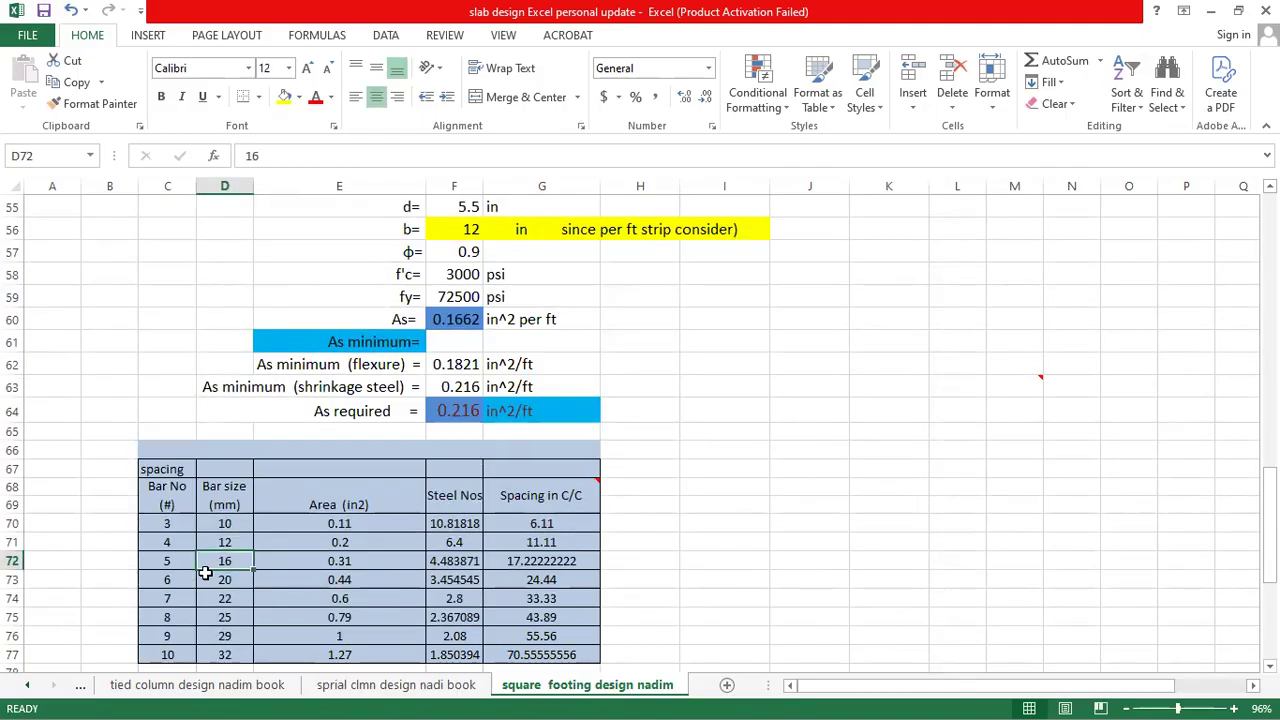
scroll(176, 566, "down", 1)
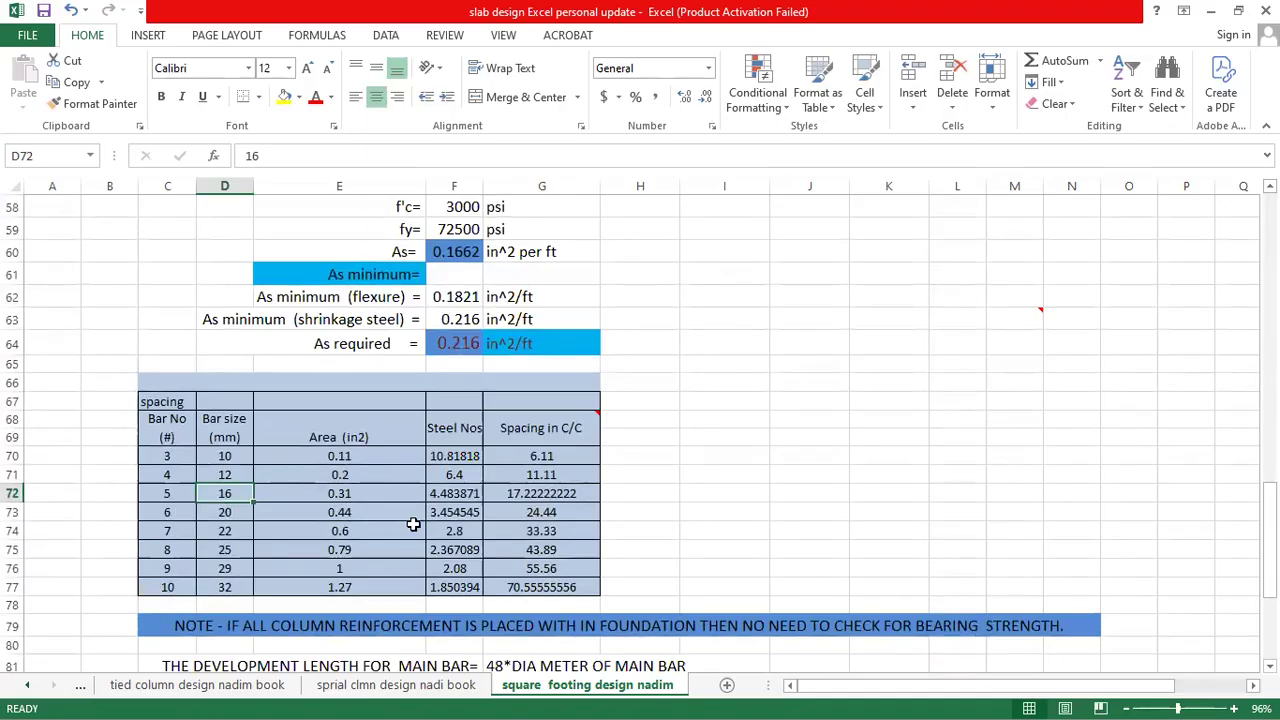
scroll(440, 505, "up", 1)
scroll(425, 528, "down", 1)
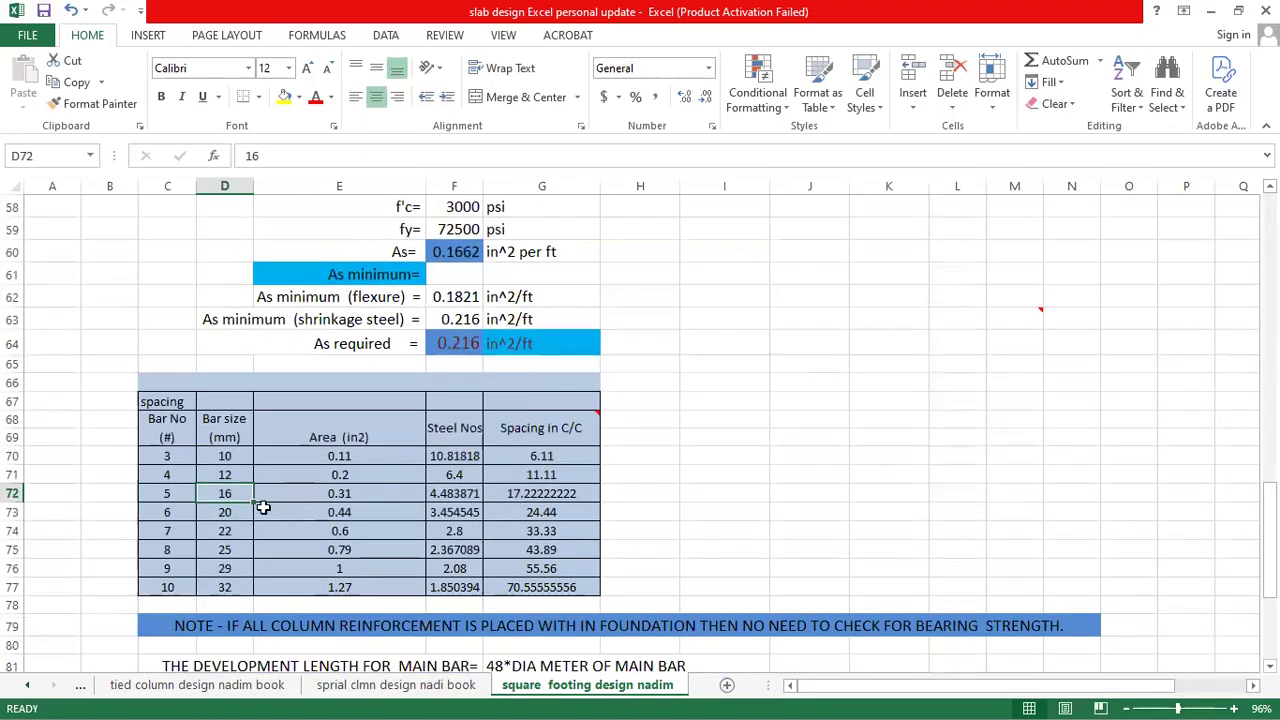
left_click(455, 493)
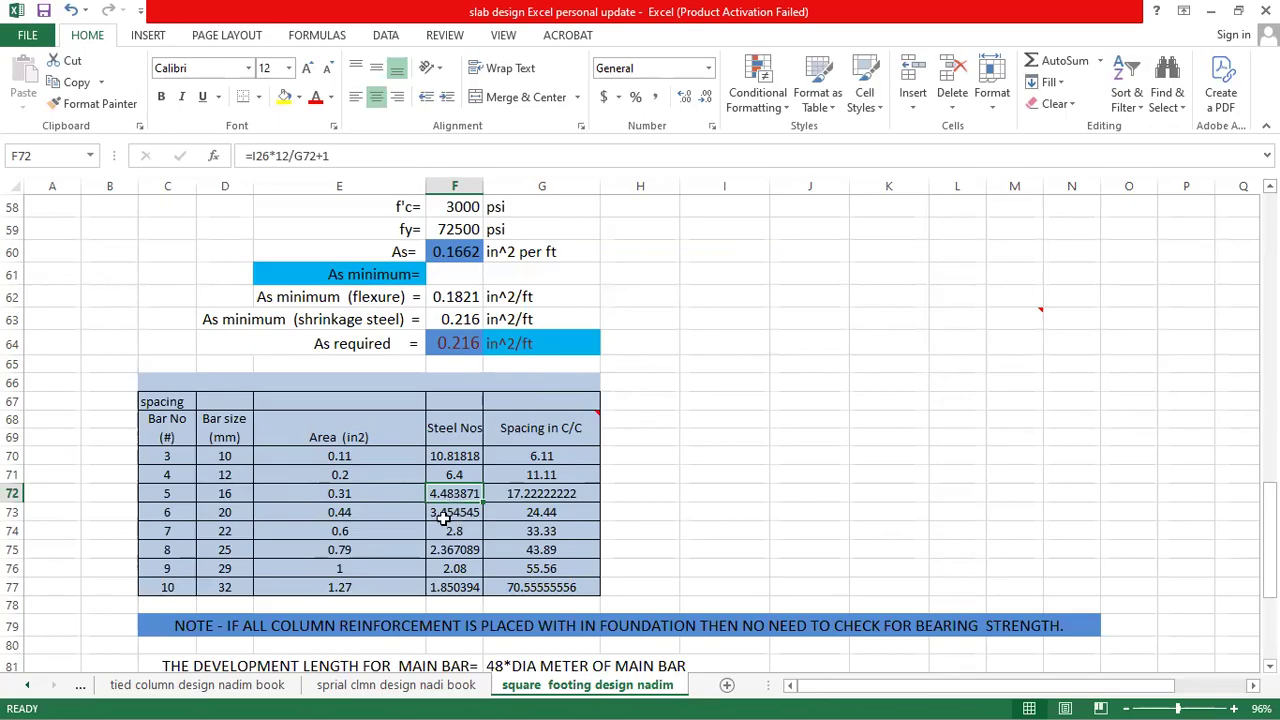
left_click(456, 510)
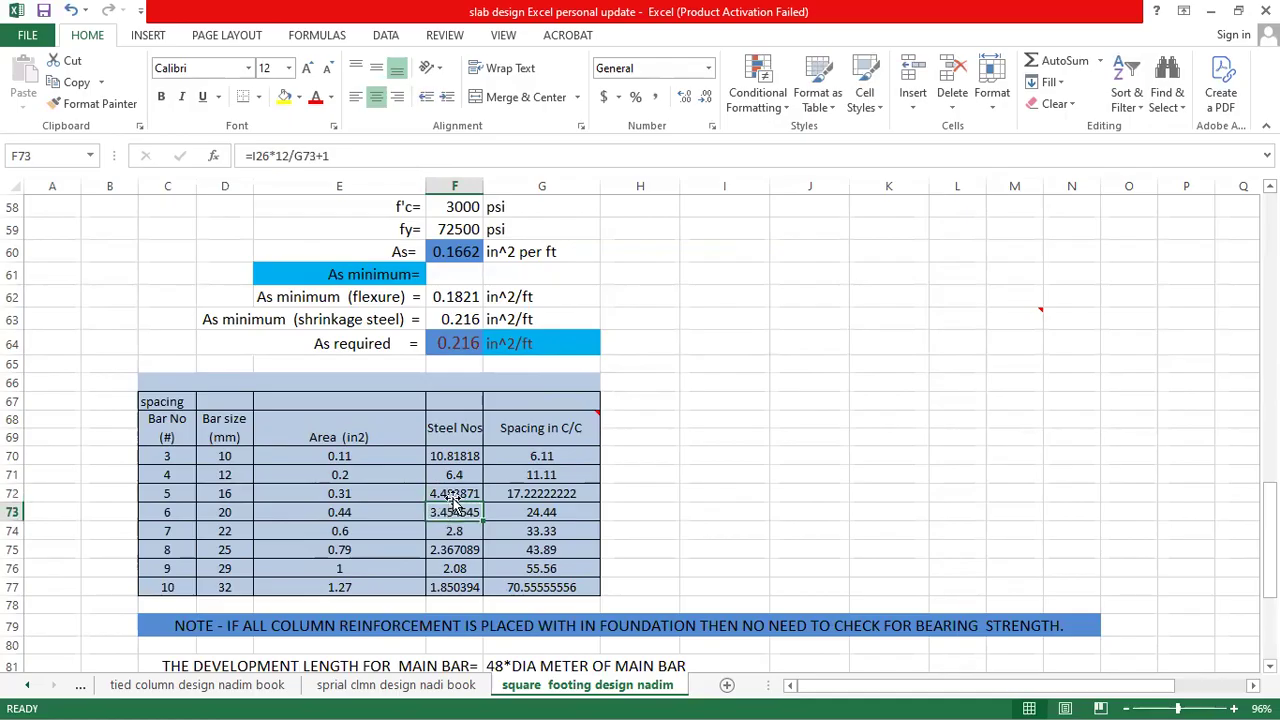
left_click(453, 494)
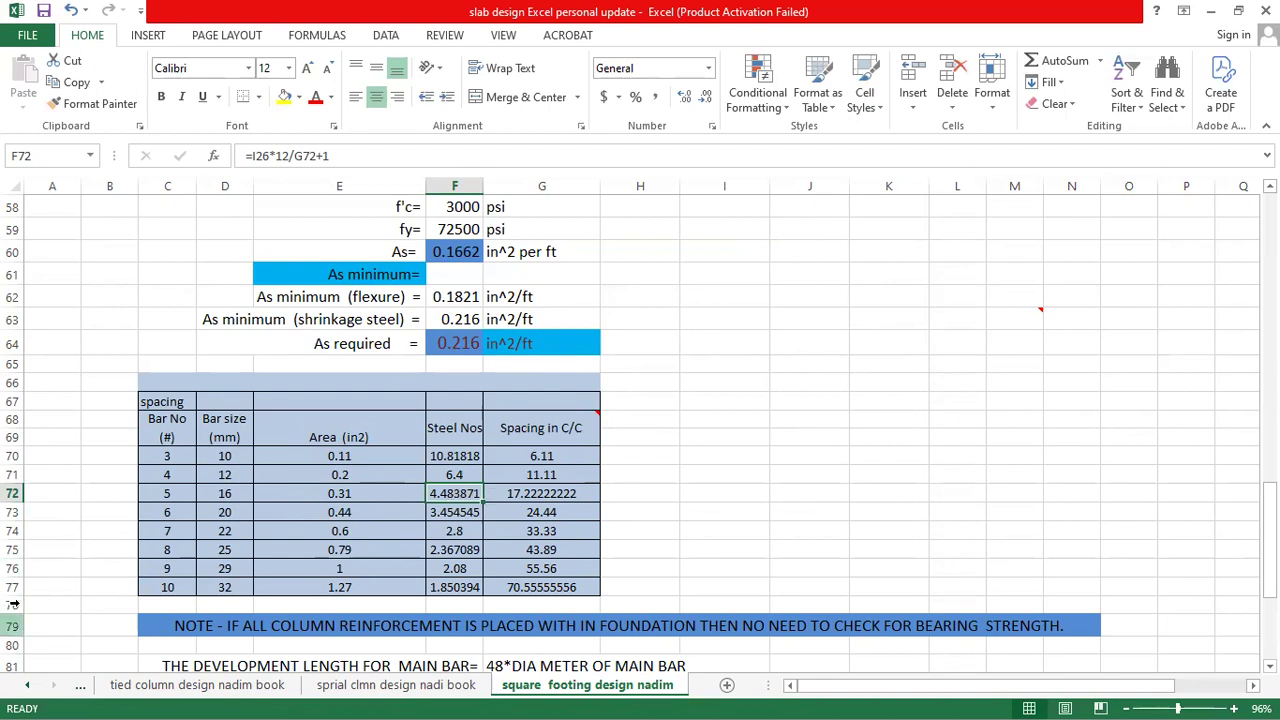
Circle the 16 mm bar's steel number and spacing with the annotation pen and handwrite 16 mm φ, 6" C/C beside the table
mouse_move(490, 486)
left_mouse_down()
mouse_move(463, 480)
mouse_move(450, 502)
mouse_move(496, 498)
mouse_move(500, 476)
left_mouse_up()
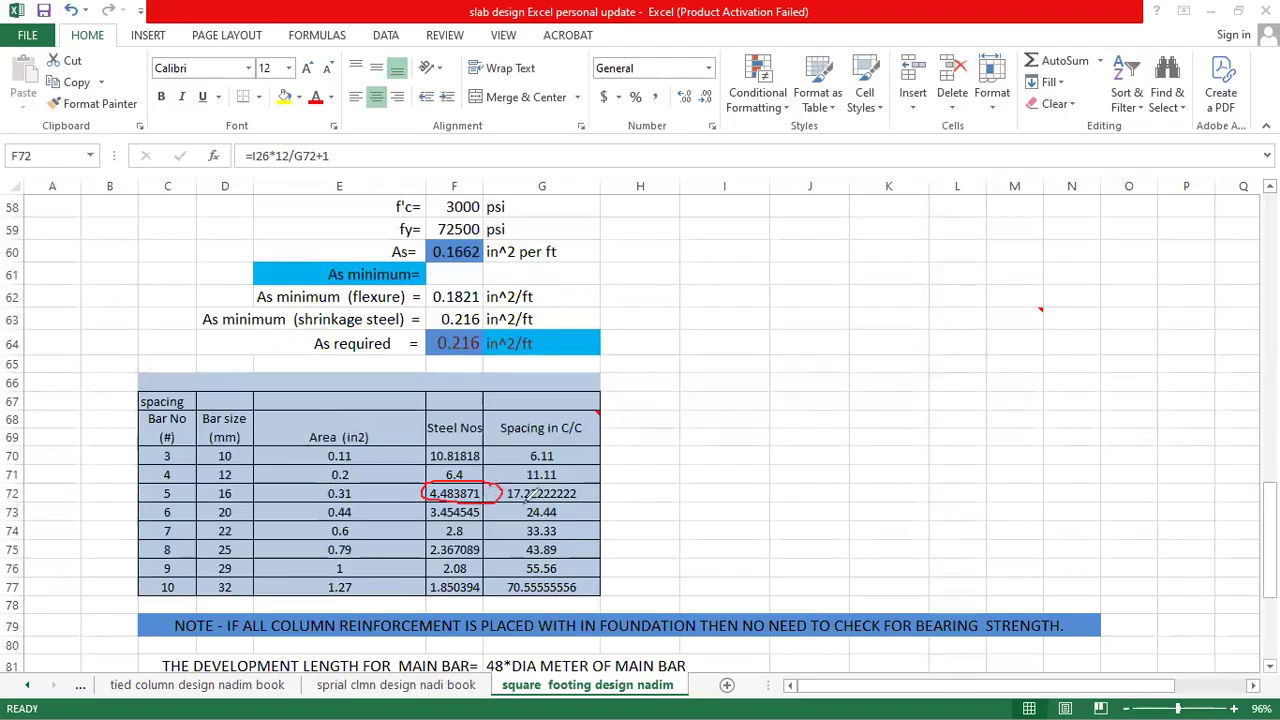
left_click_drag(585, 487, 541, 462)
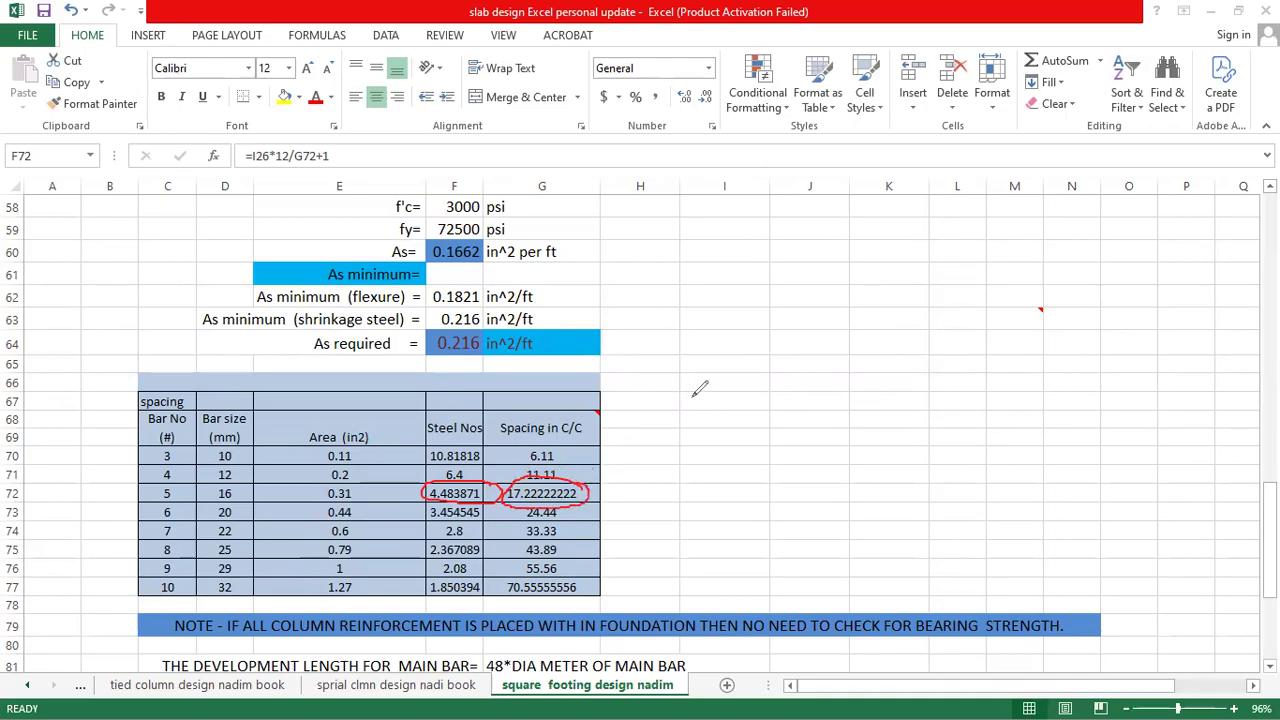
left_click_drag(759, 411, 745, 420)
mouse_move(782, 377)
left_mouse_down()
mouse_move(774, 396)
mouse_move(855, 420)
mouse_move(848, 446)
left_mouse_up()
left_click_drag(905, 404, 919, 428)
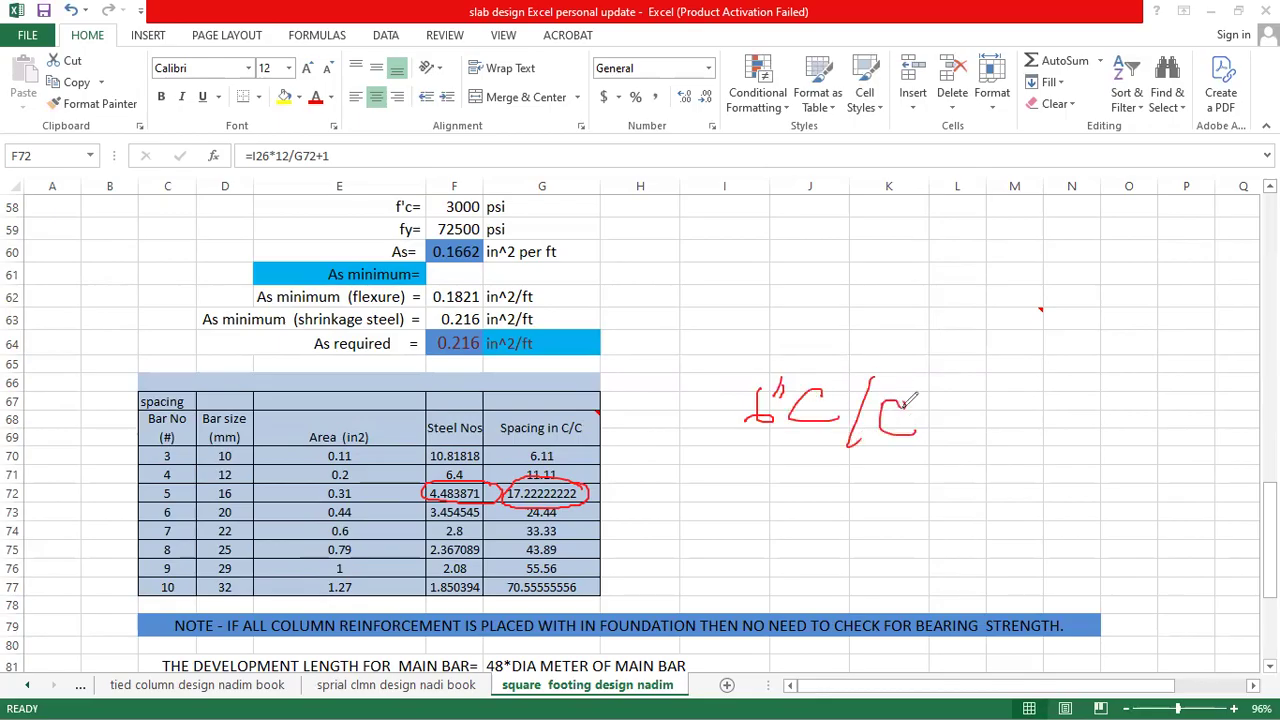
mouse_move(706, 307)
left_mouse_down()
mouse_move(714, 342)
mouse_move(812, 292)
mouse_move(850, 305)
mouse_move(870, 284)
left_mouse_up()
left_click_drag(877, 268, 878, 332)
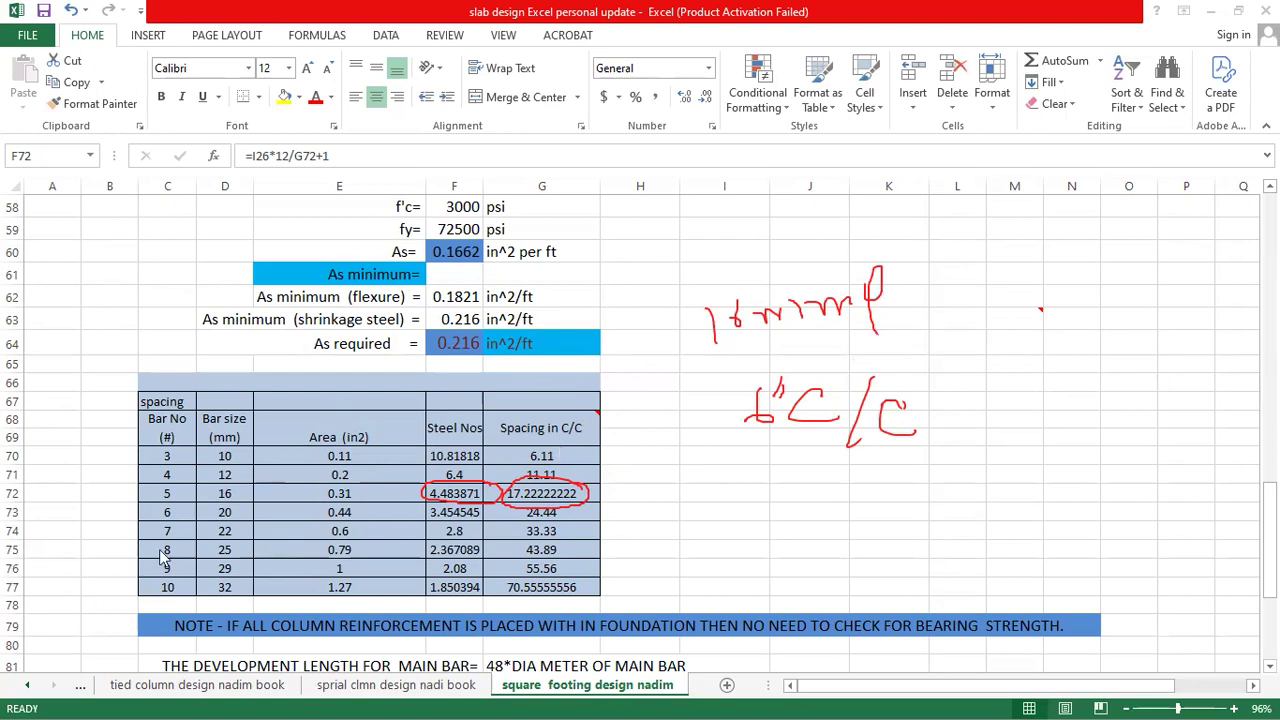
left_click(2, 629)
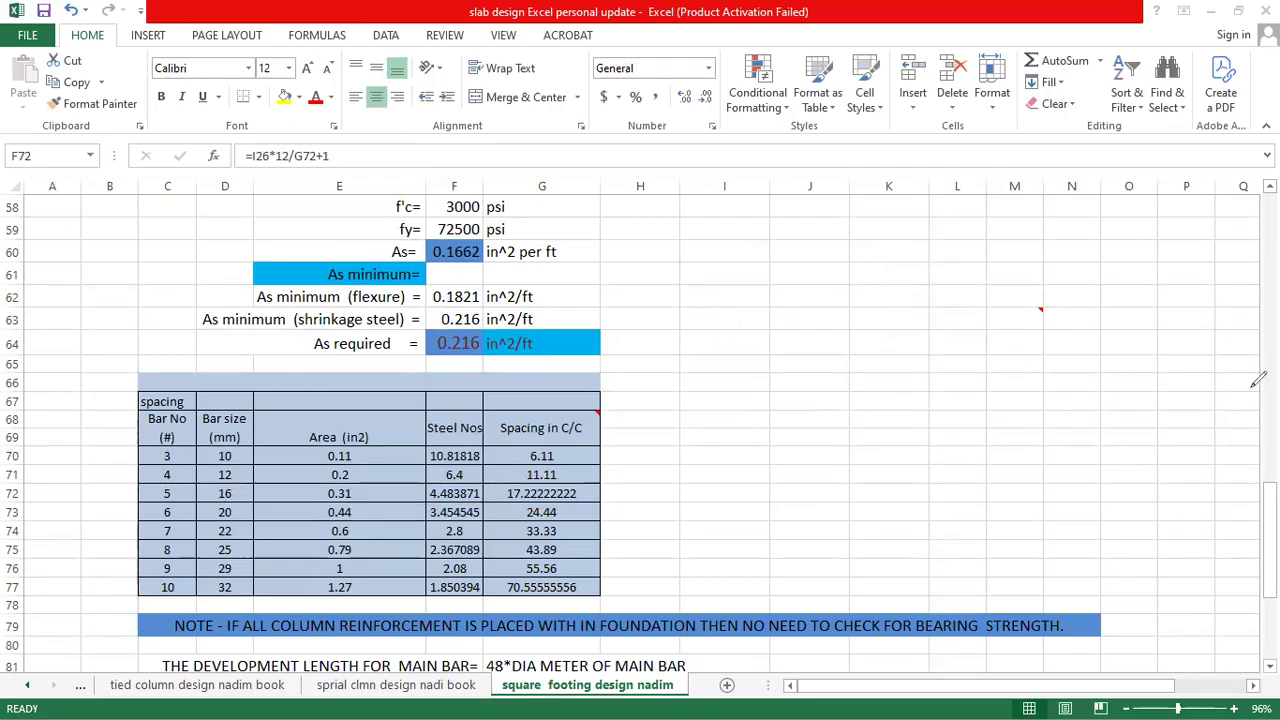
key("Escape")
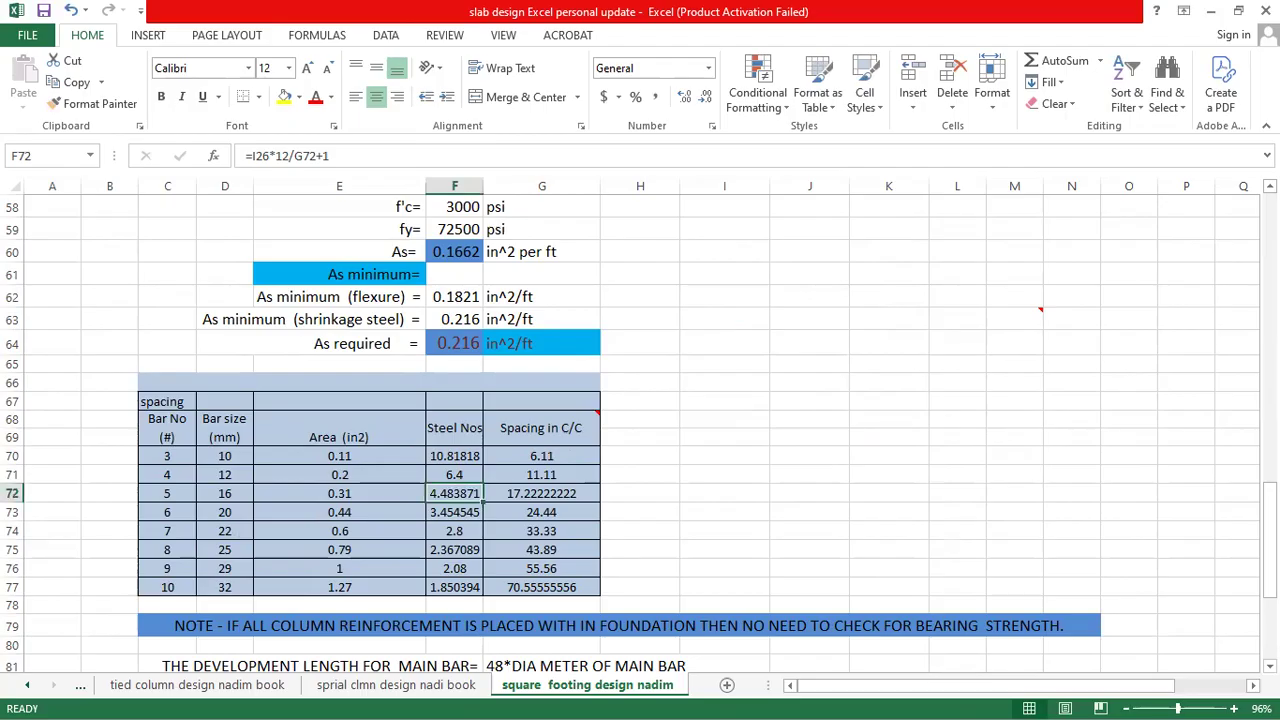
Review the footing design inputs, the effective soil pressure and the footing area and side at the start of the sheet
left_click(852, 385)
scroll(1066, 366, "up", 4)
scroll(1107, 353, "up", 15)
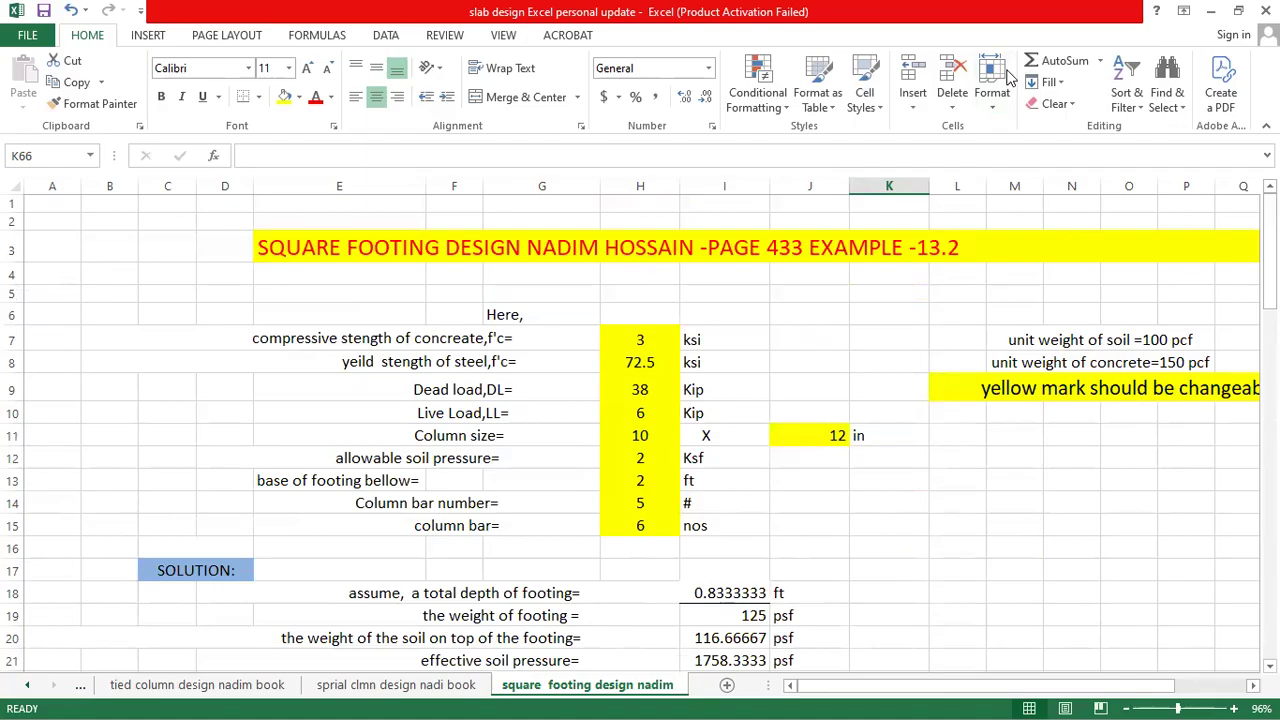
scroll(737, 437, "down", 1)
scroll(742, 440, "up", 1)
scroll(760, 472, "down", 3)
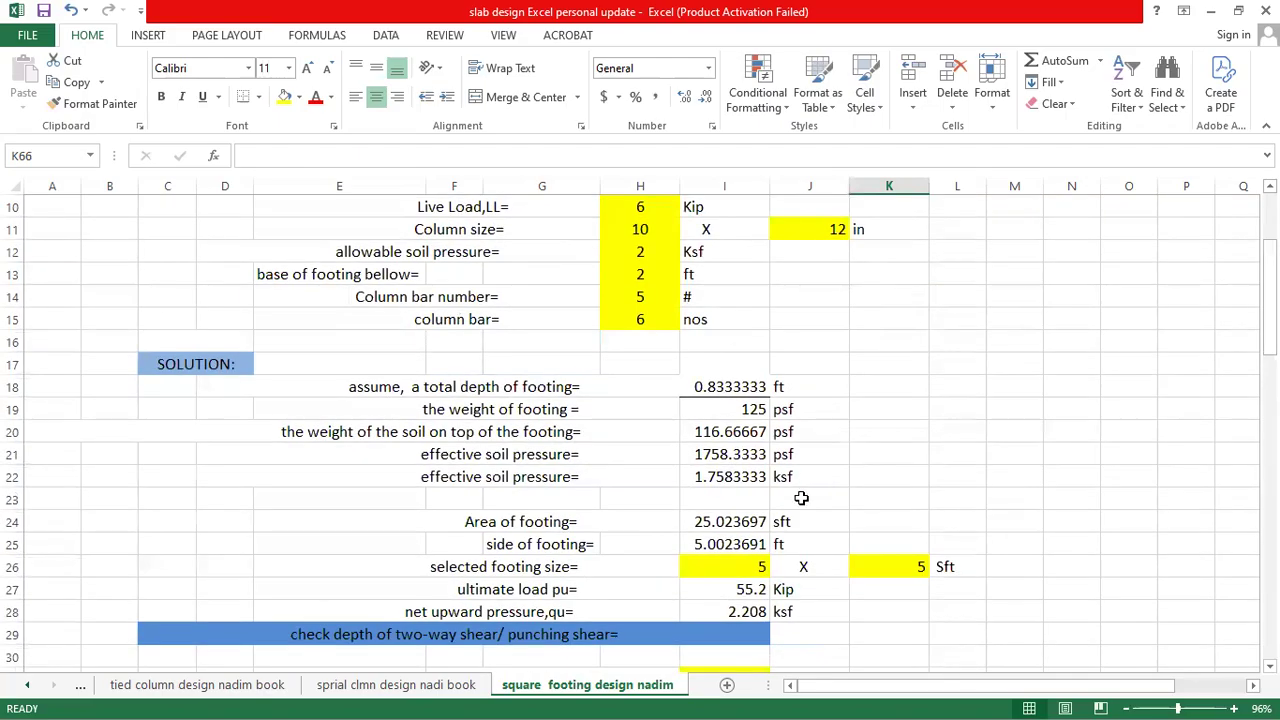
scroll(801, 497, "up", 3)
scroll(803, 502, "down", 1)
scroll(803, 505, "down", 1)
scroll(805, 505, "up", 2)
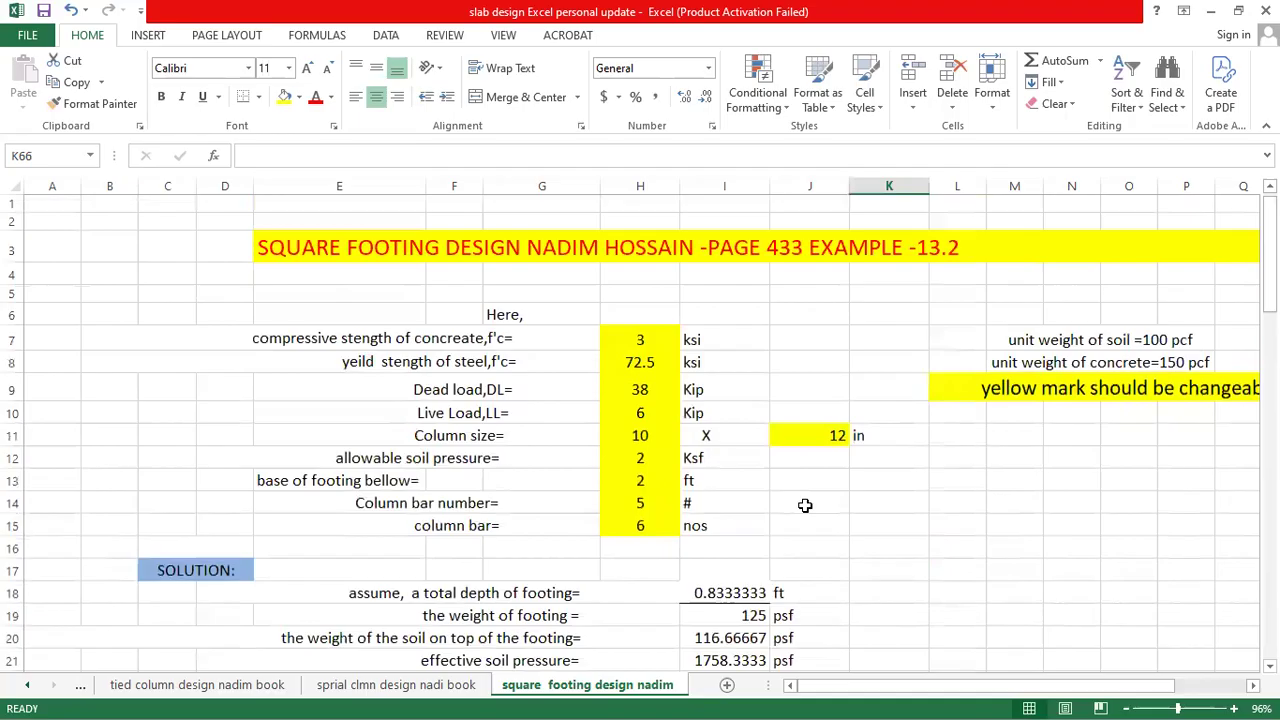
scroll(807, 507, "down", 5)
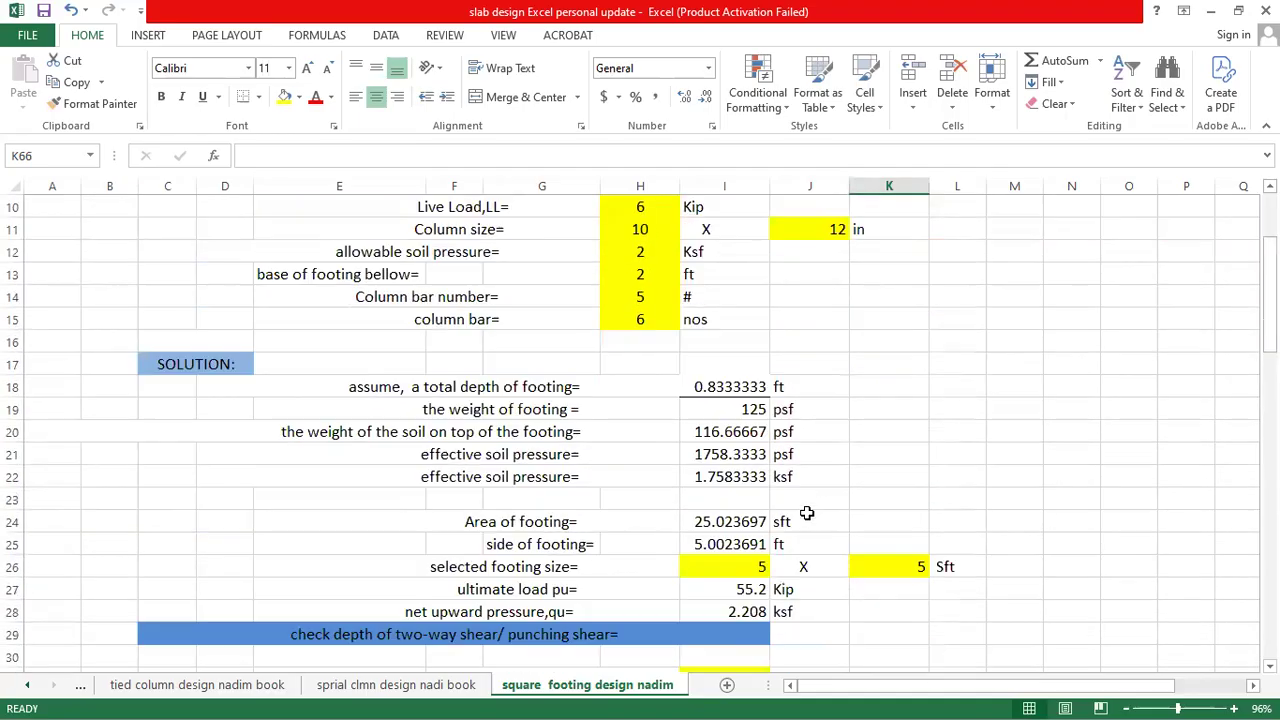
scroll(807, 512, "up", 1)
scroll(806, 514, "up", 2)
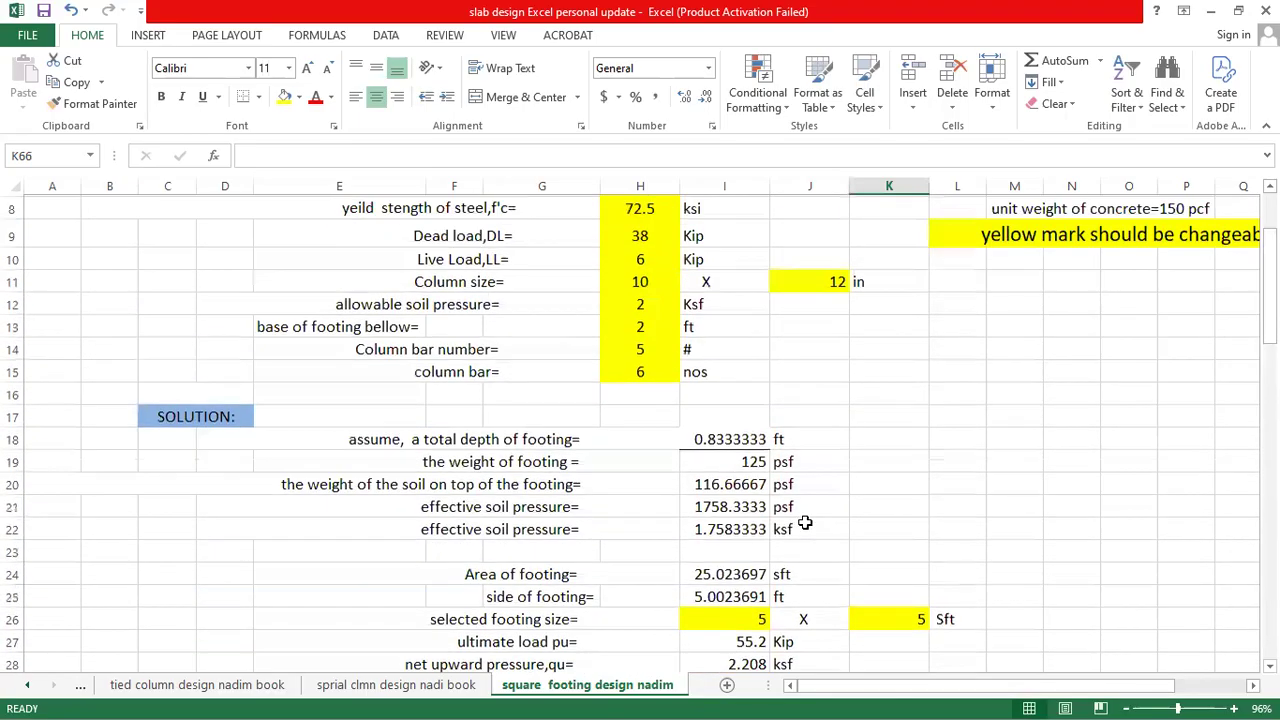
Review the punching shear check, the one-way shear check and the steel area calculation again
scroll(806, 523, "down", 3)
scroll(806, 524, "down", 2)
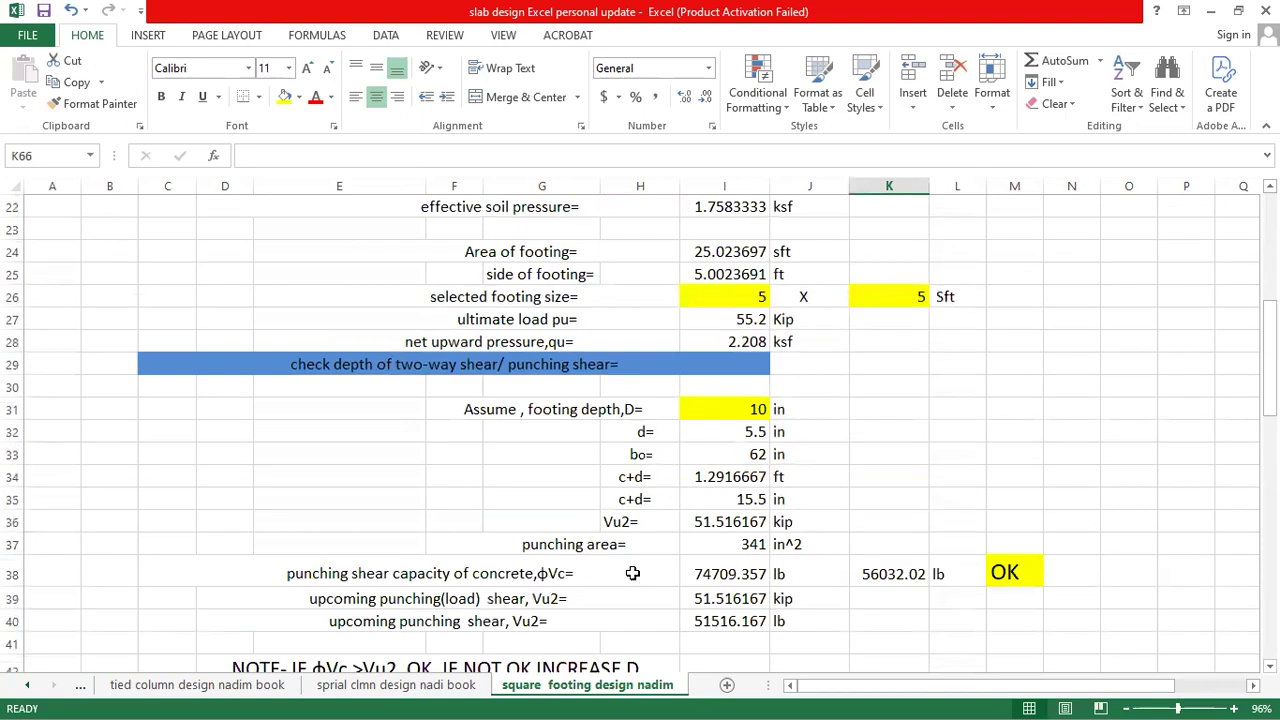
scroll(626, 580, "up", 1)
scroll(630, 587, "down", 5)
scroll(632, 588, "down", 4)
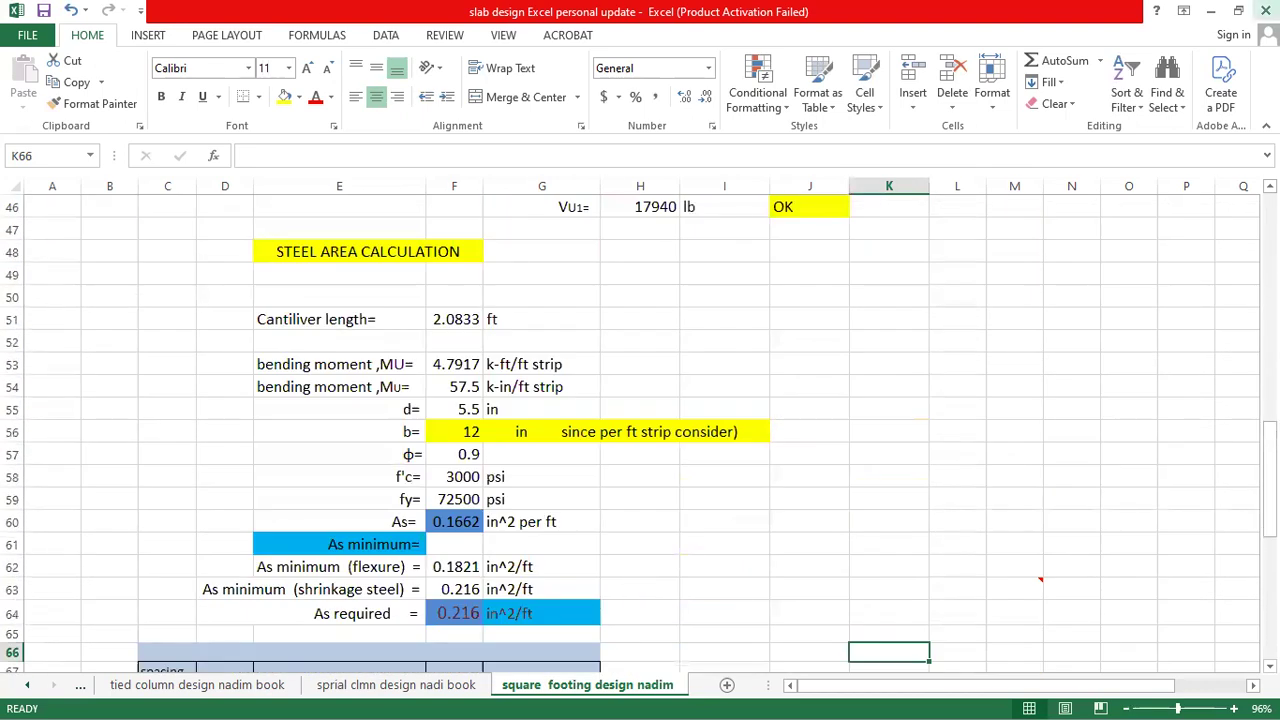
Close the slab design Excel personal update workbook and save its changes
left_click(1265, 11)
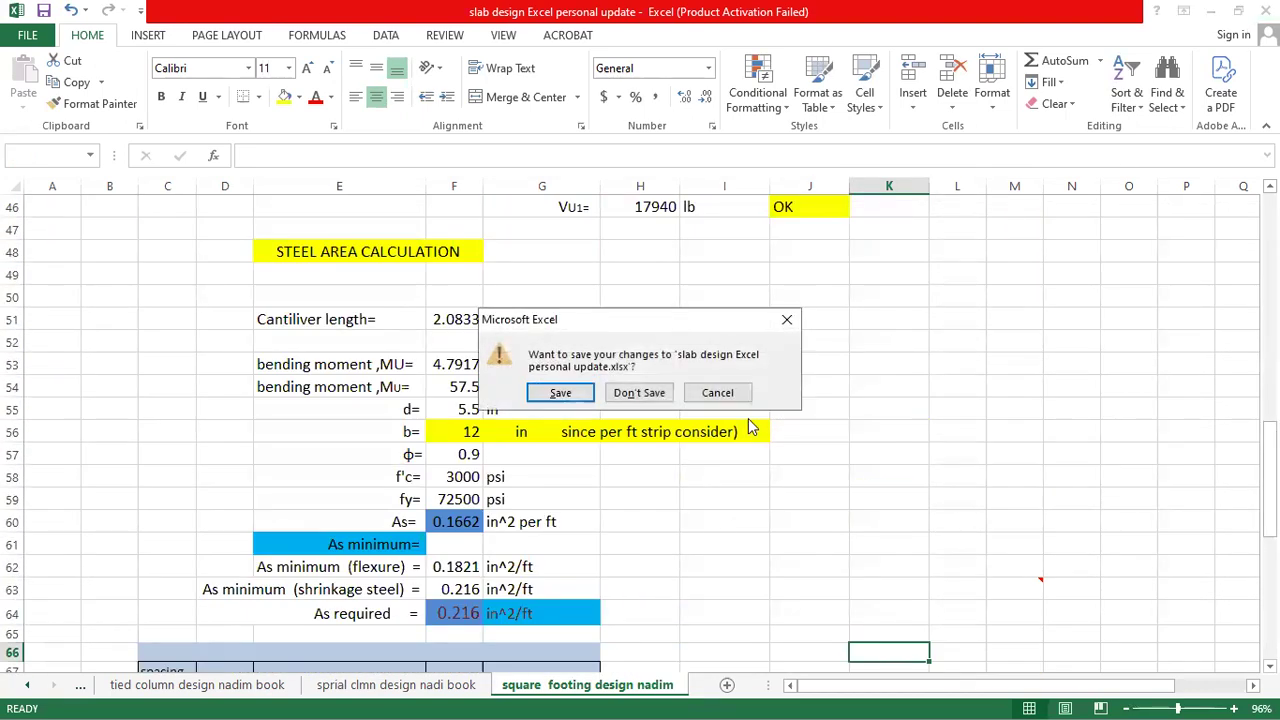
left_click(563, 391)
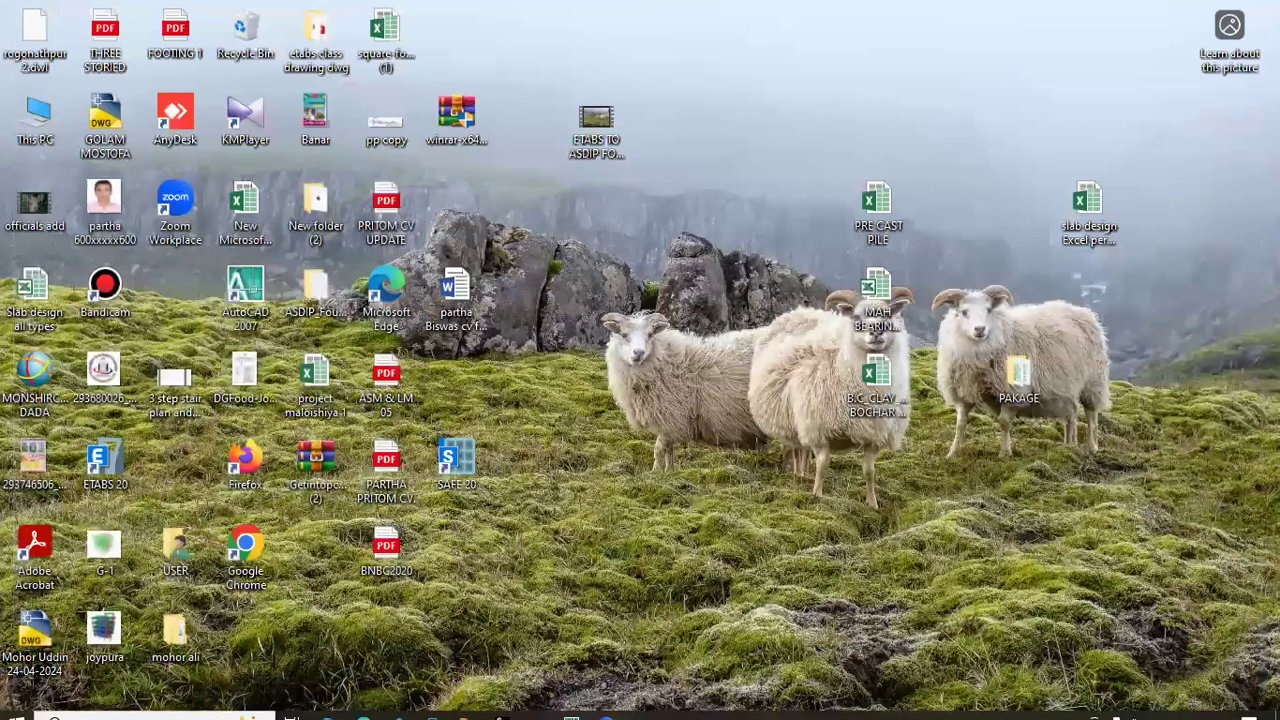
Switch to AutoCAD, try to close it without saving a decision on the drawing, and minimize the window
left_click(571, 716)
scroll(814, 426, "down", 2)
left_click(1260, 9)
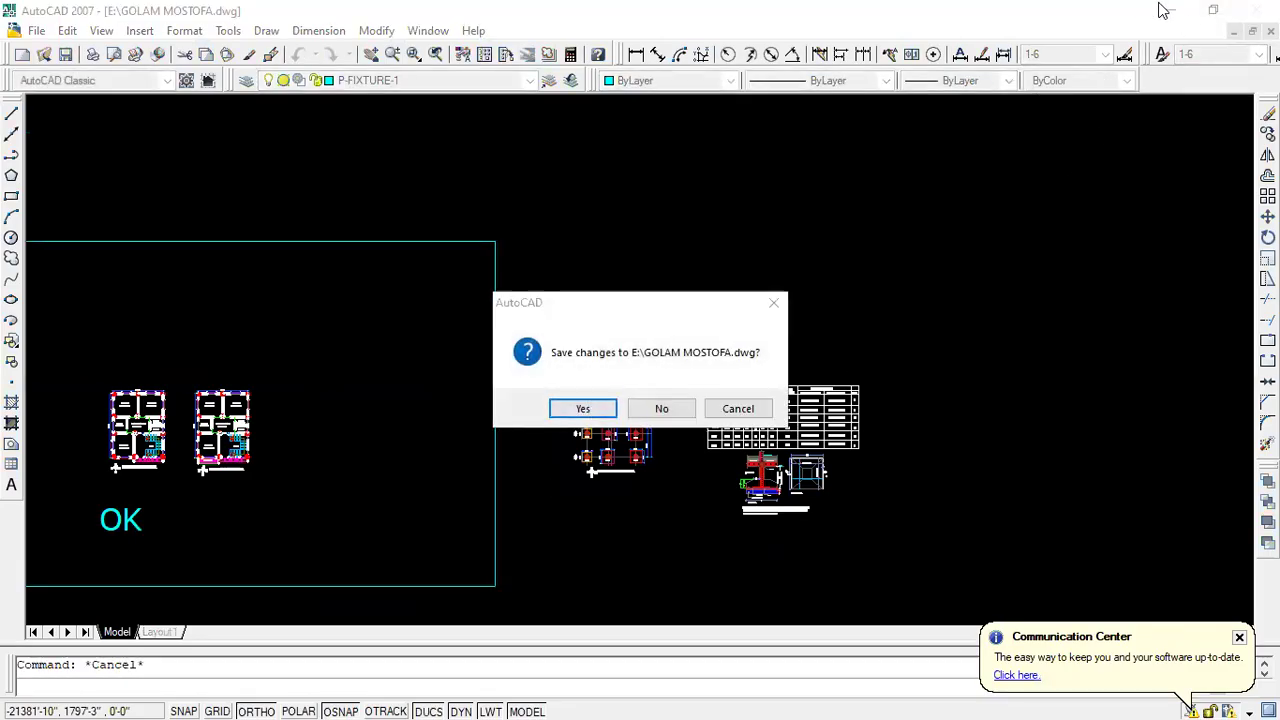
left_click(738, 408)
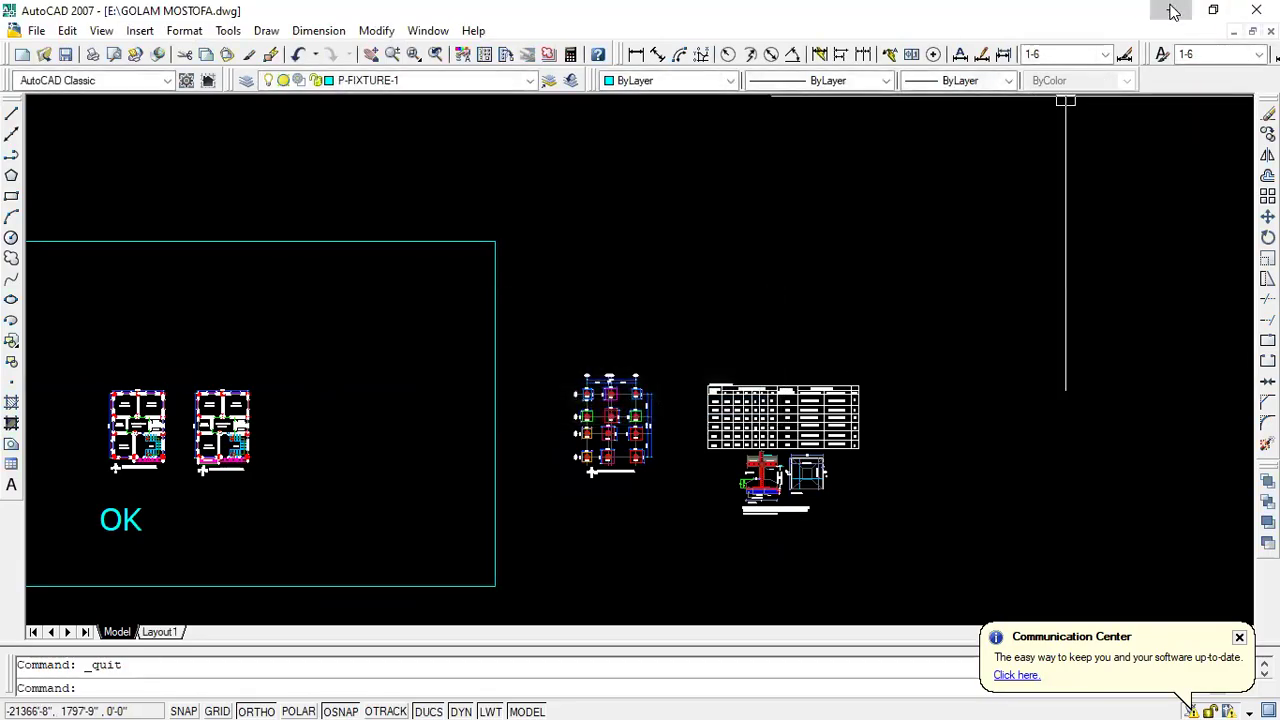
left_click(1170, 9)
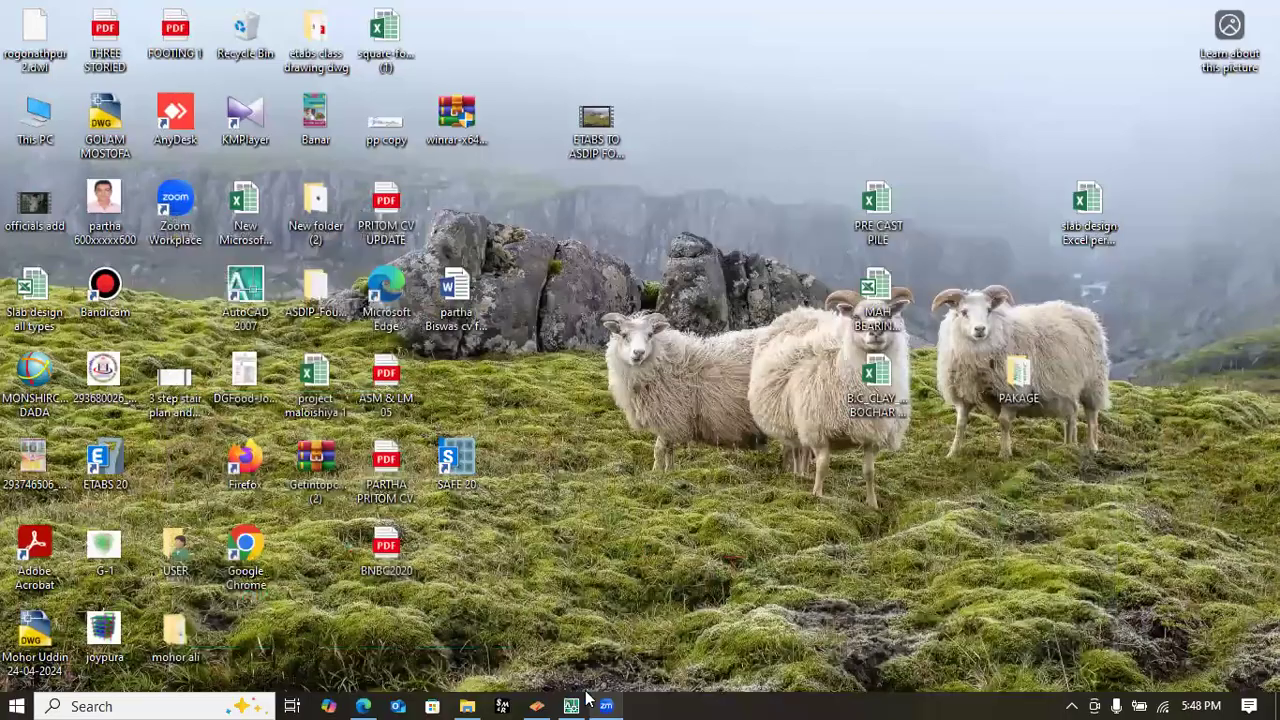